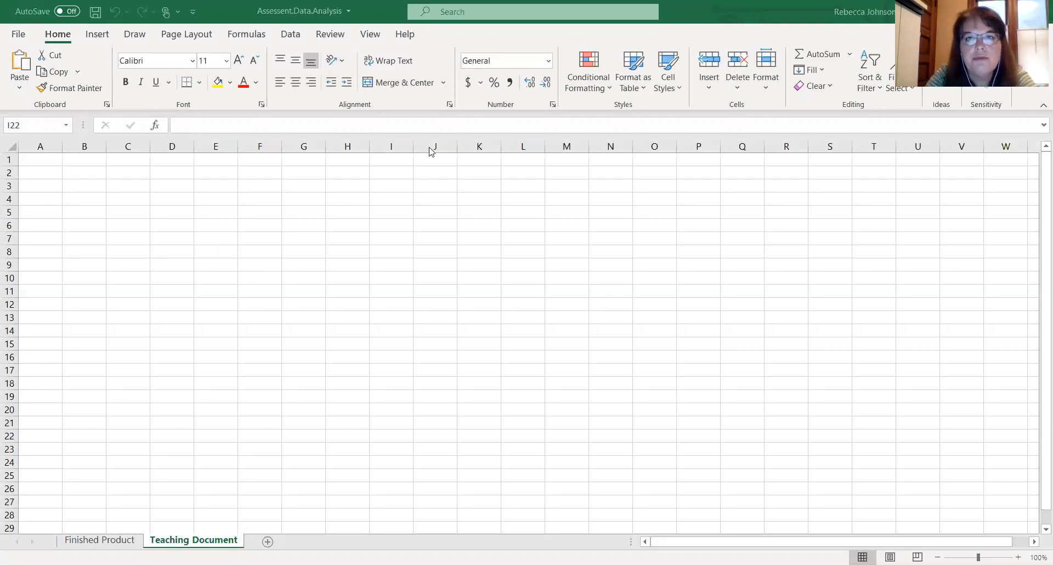
- Select the whole sheet, enlarge all row heights and column widths, and widen column A further
click(47, 173)
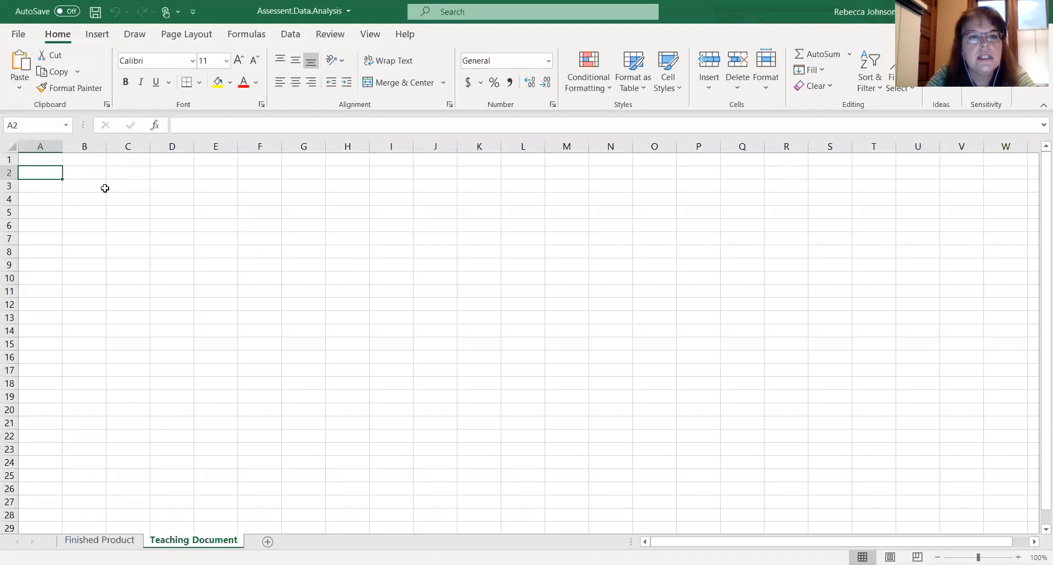
click(11, 146)
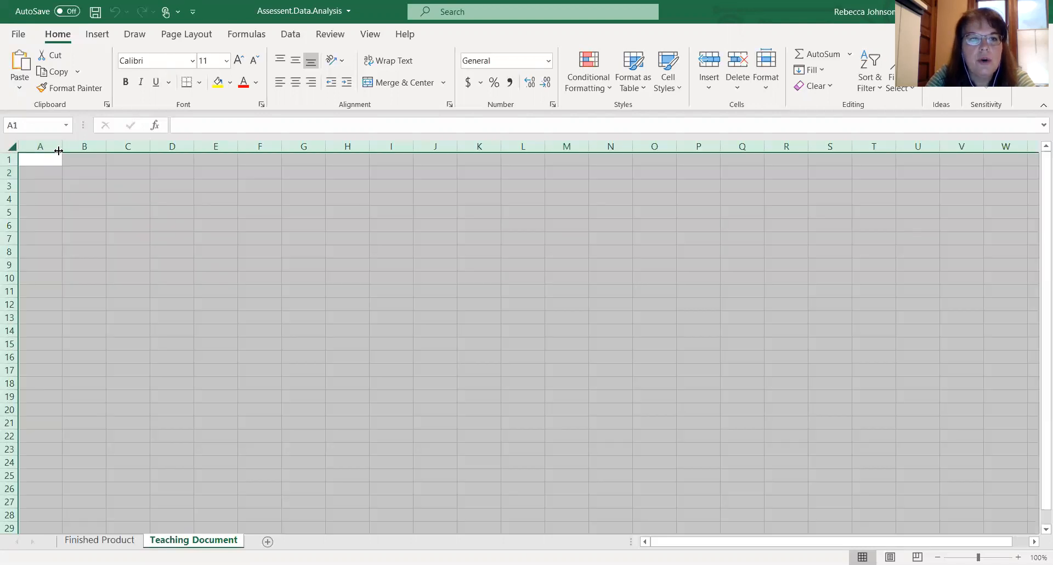
drag(61, 148, 9, 176)
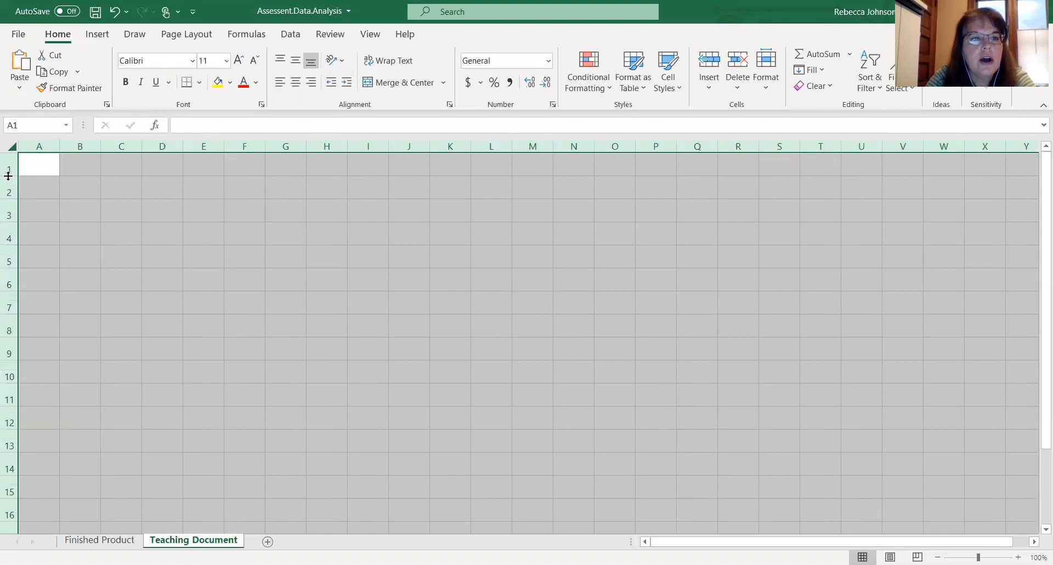
drag(59, 146, 68, 146)
click(74, 188)
click(74, 188)
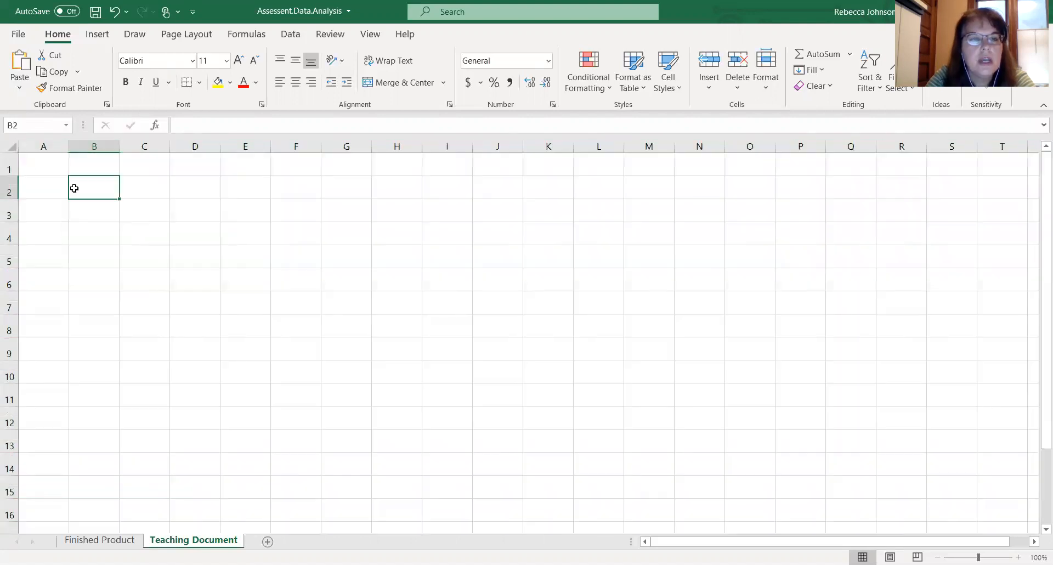
click(11, 145)
drag(10, 175, 9, 175)
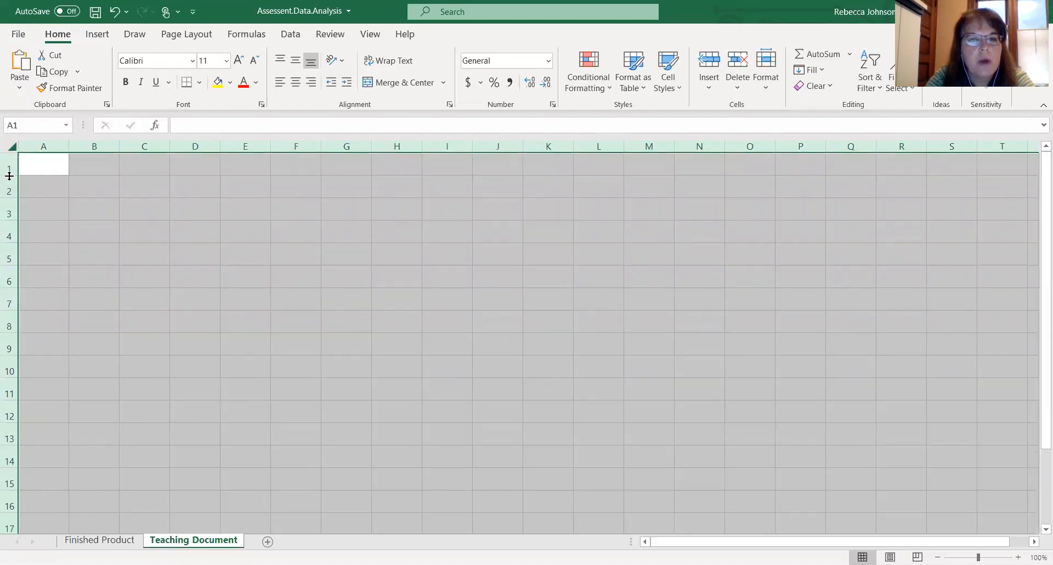
click(72, 214)
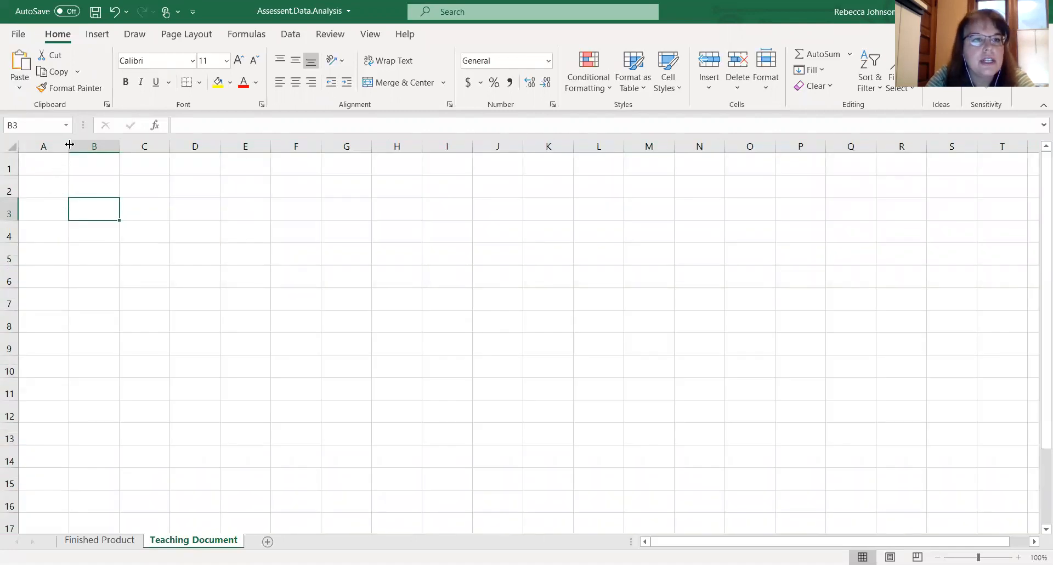
drag(69, 144, 103, 146)
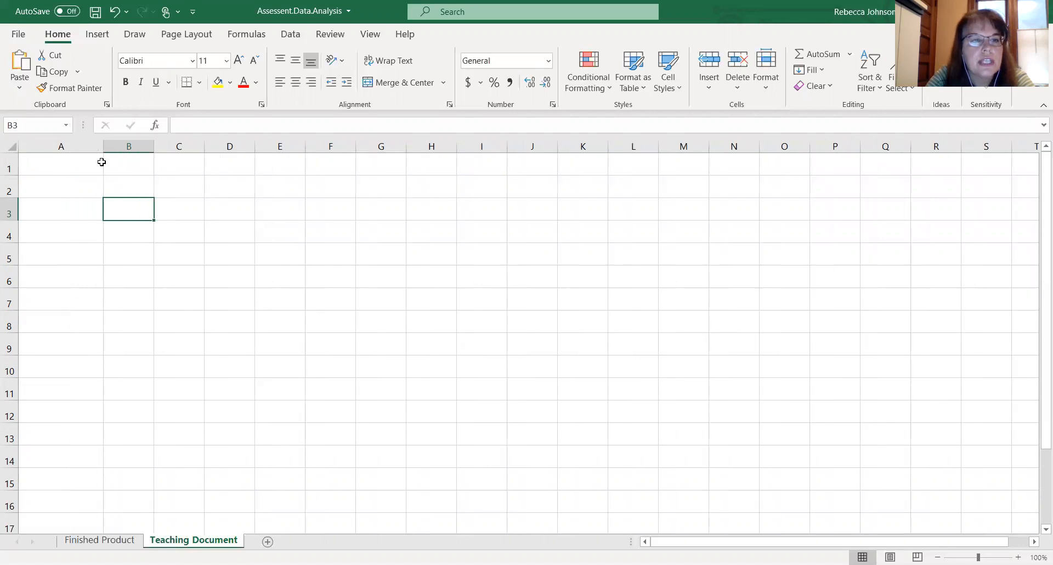
click(73, 211)
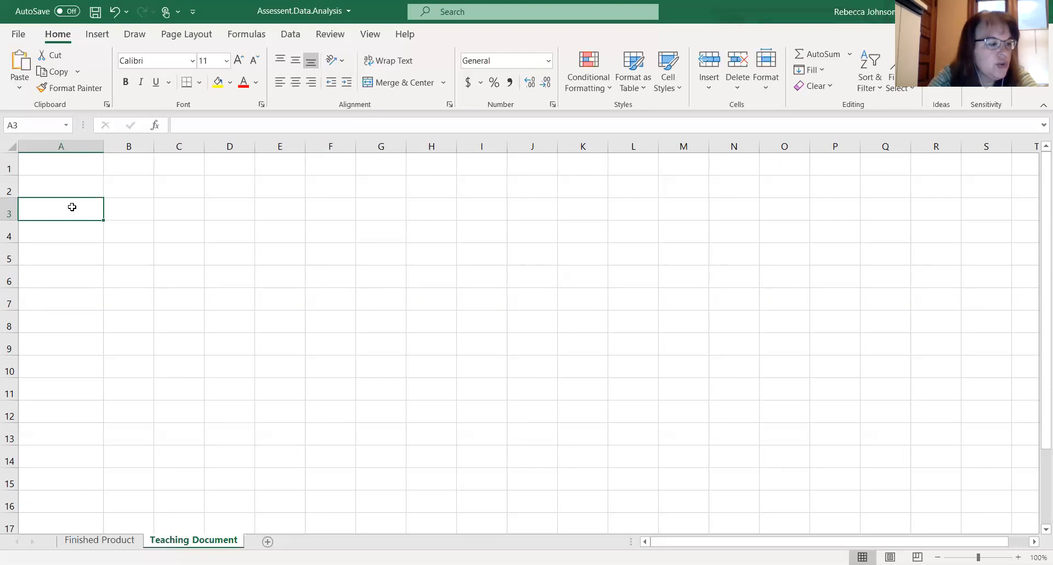
- Enter the label Question # in cell A4
click(65, 251)
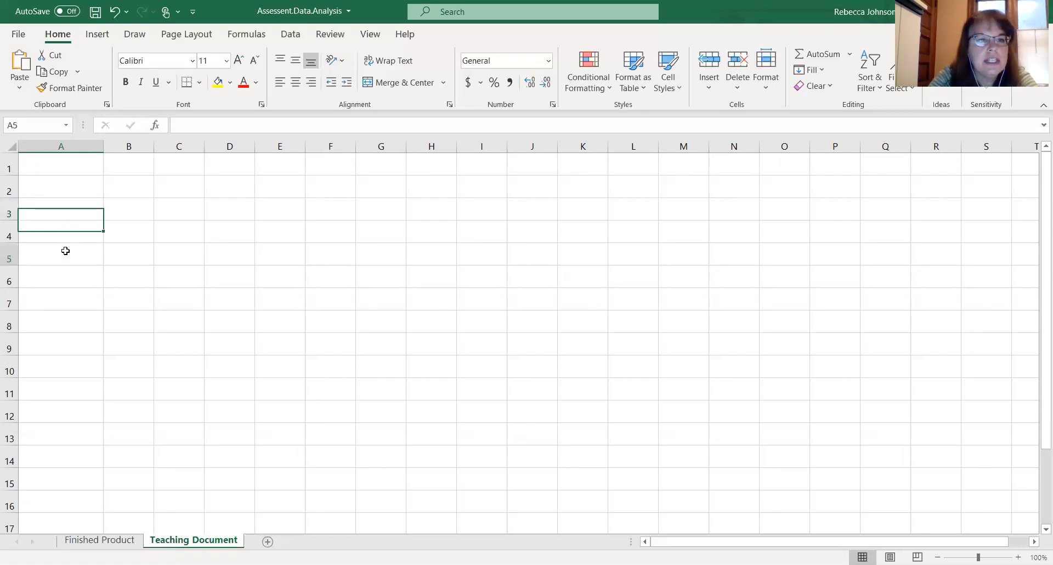
click(65, 239)
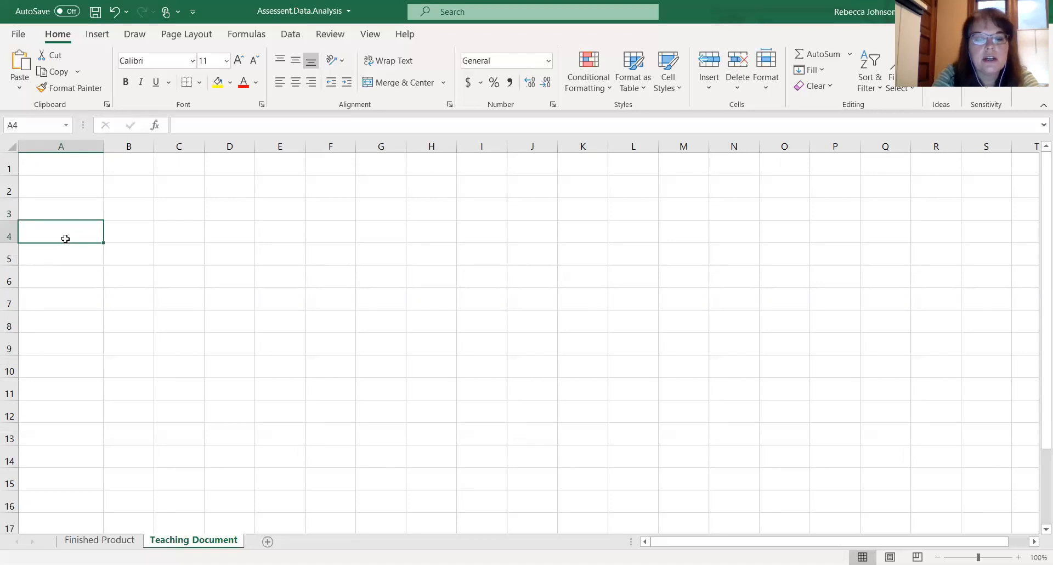
text(Question)
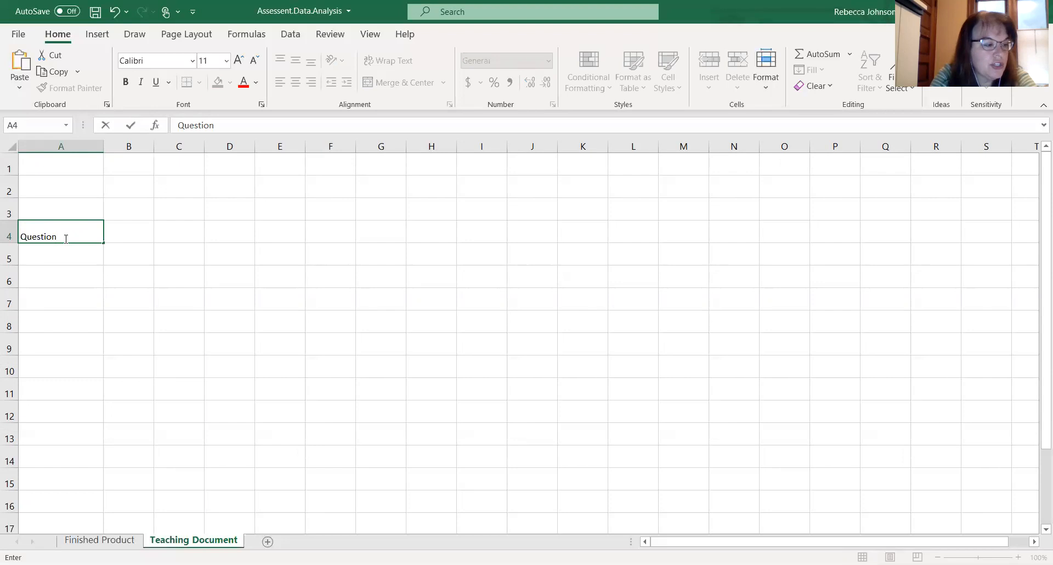
text( #)
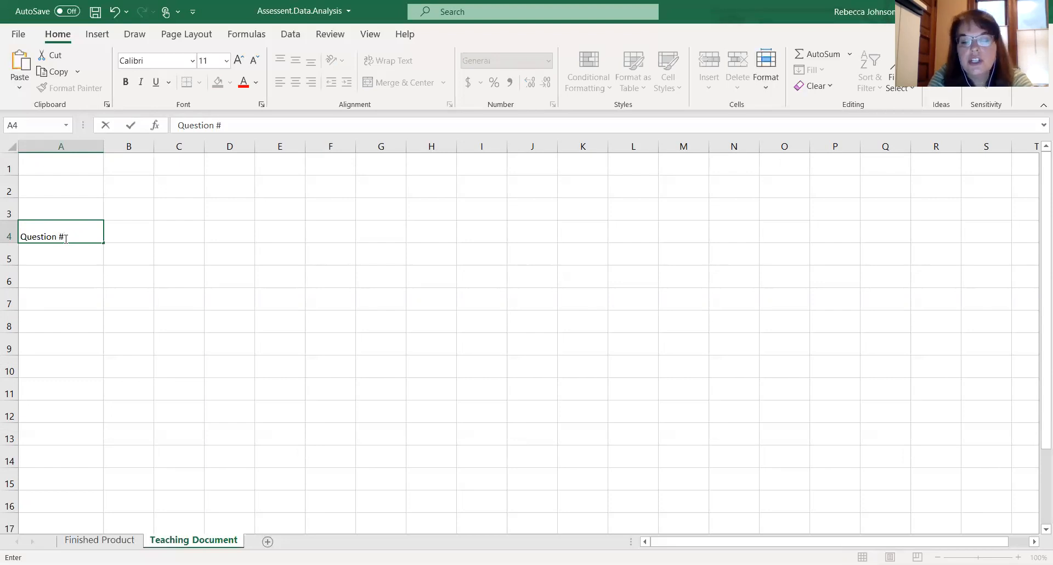
- Enter question numbers 1 through 6 across cells B4 to G4
key(Tab)
text(1)
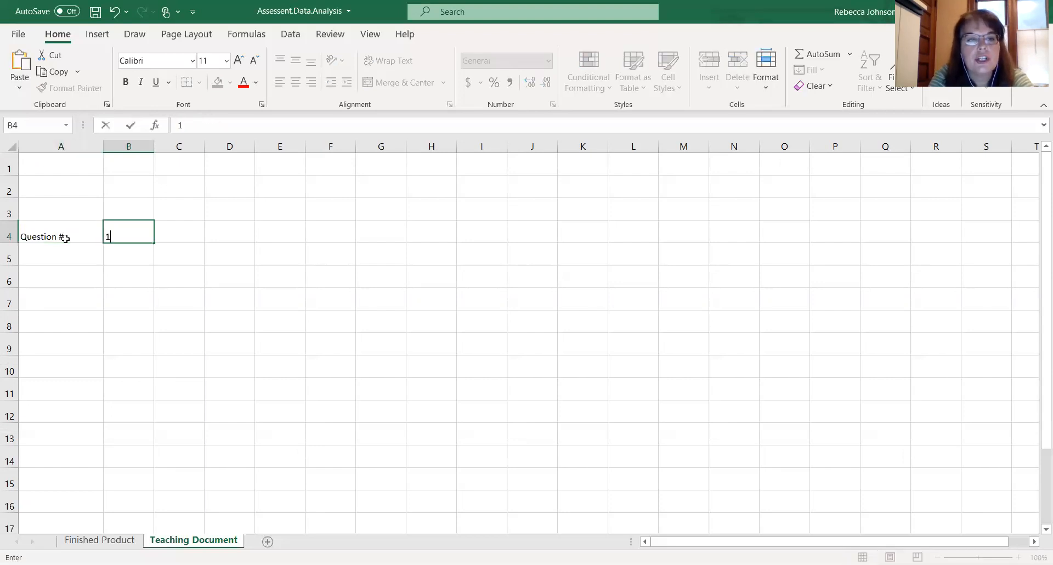
key(Tab)
text(2)
key(Tab)
text(3)
key(Tab)
text(4)
key(Tab)
text(5)
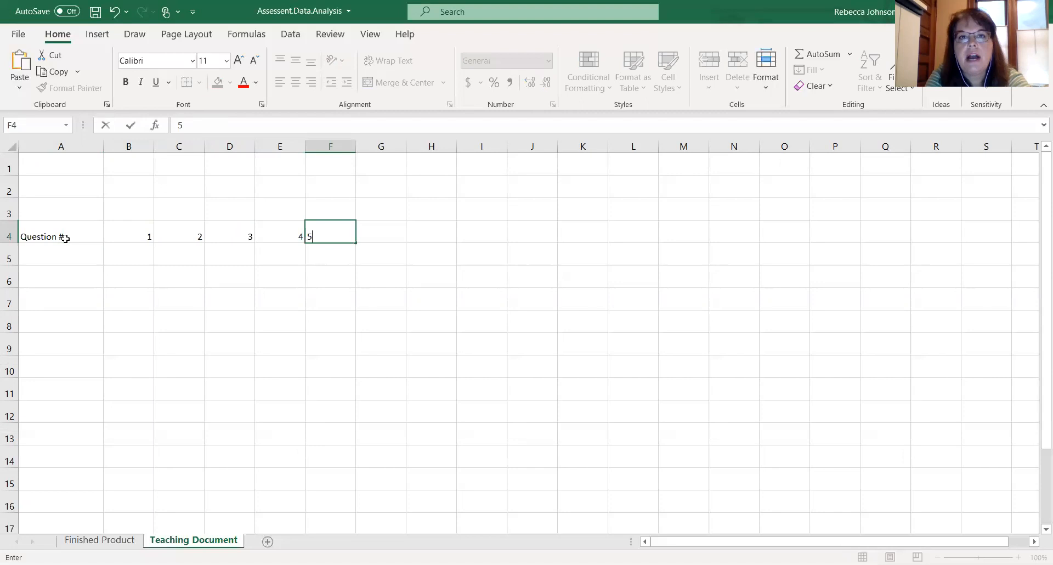
key(Tab)
text(6)
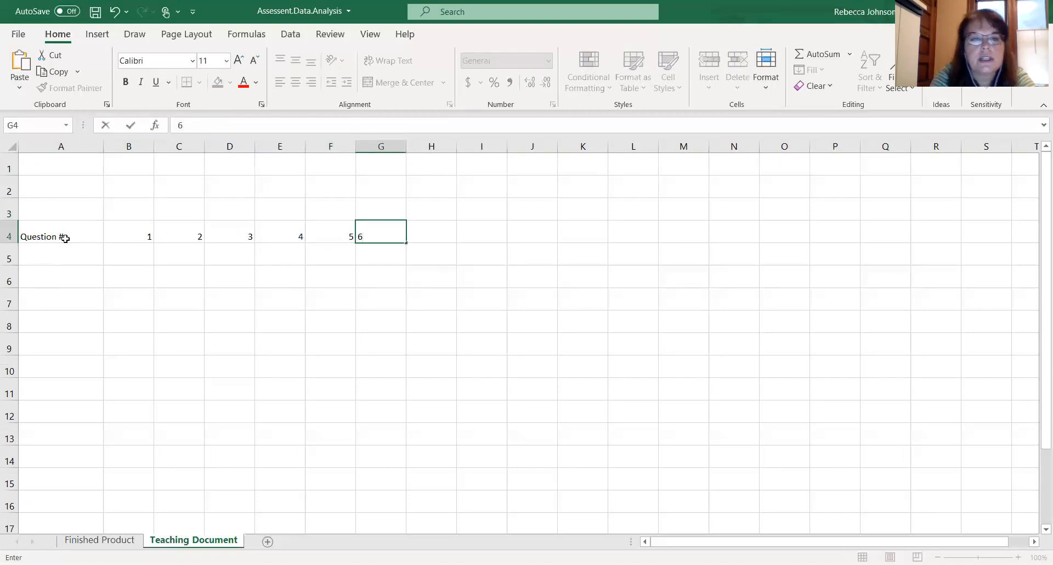
click(290, 321)
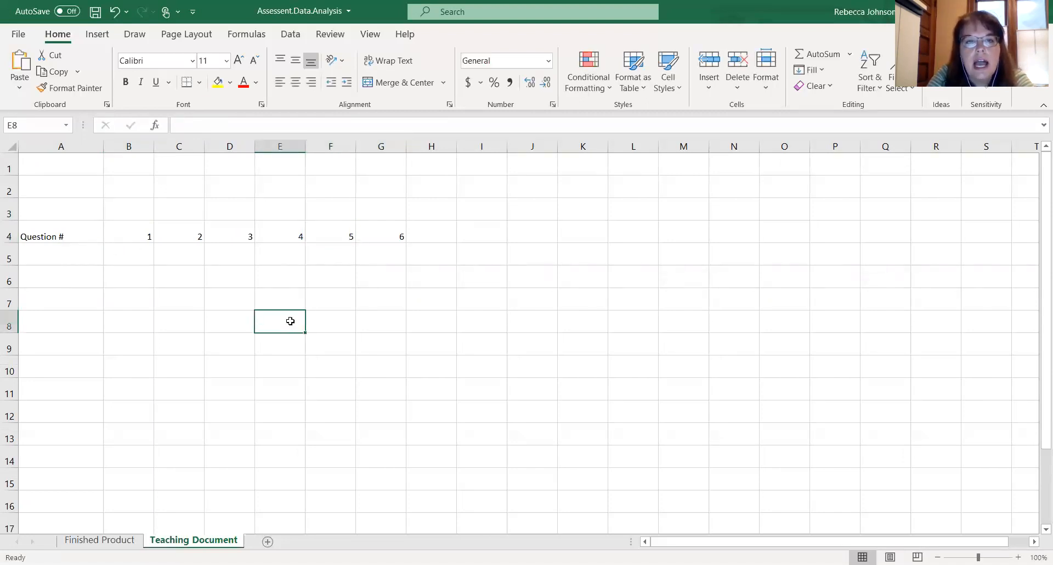
- Center and bold the contents of row 4
click(9, 233)
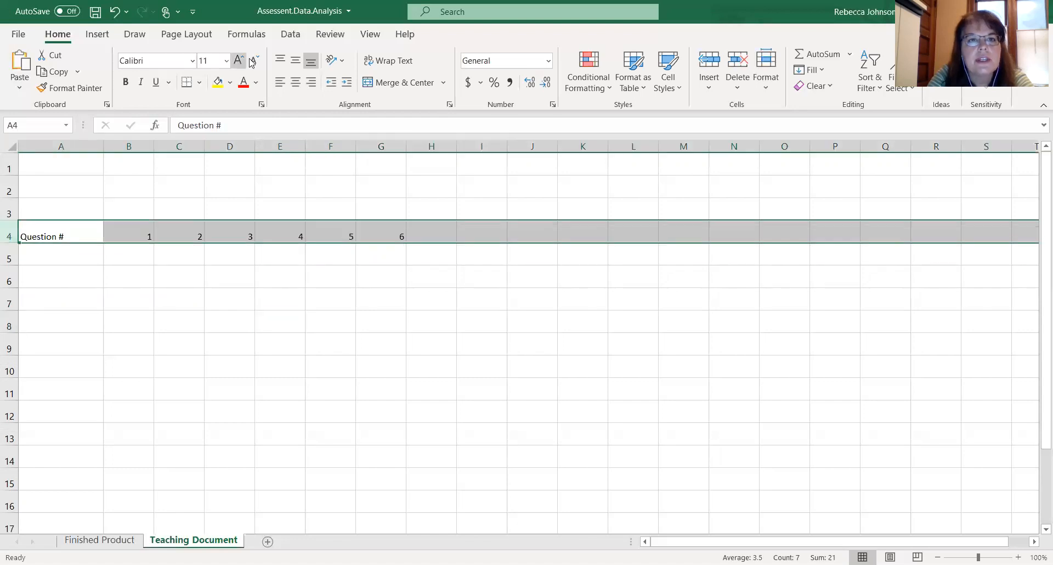
click(295, 83)
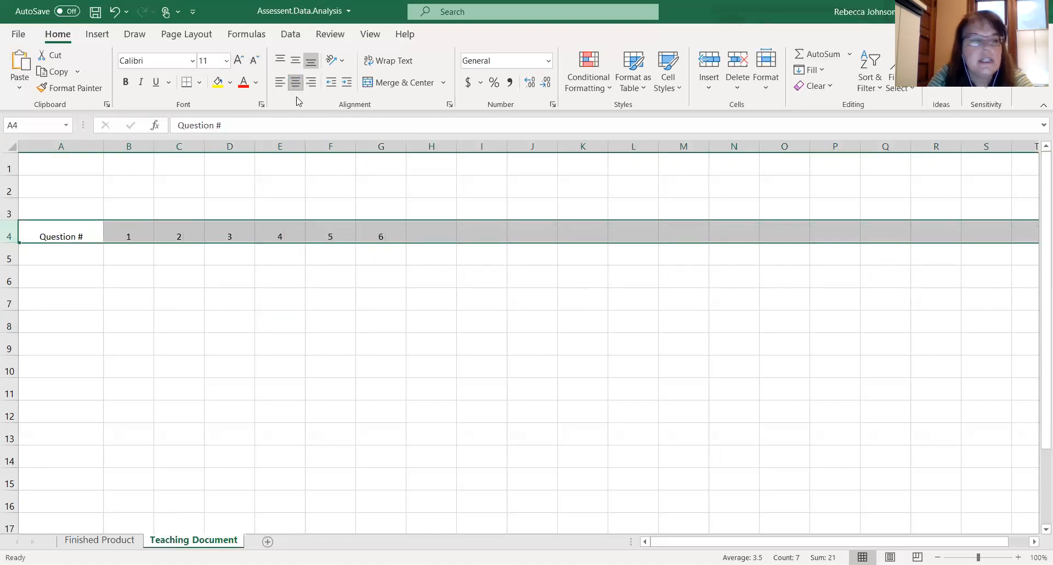
click(126, 90)
mouse_move(181, 251)
mouse_down()
mouse_move(216, 247)
mouse_move(185, 249)
mouse_up()
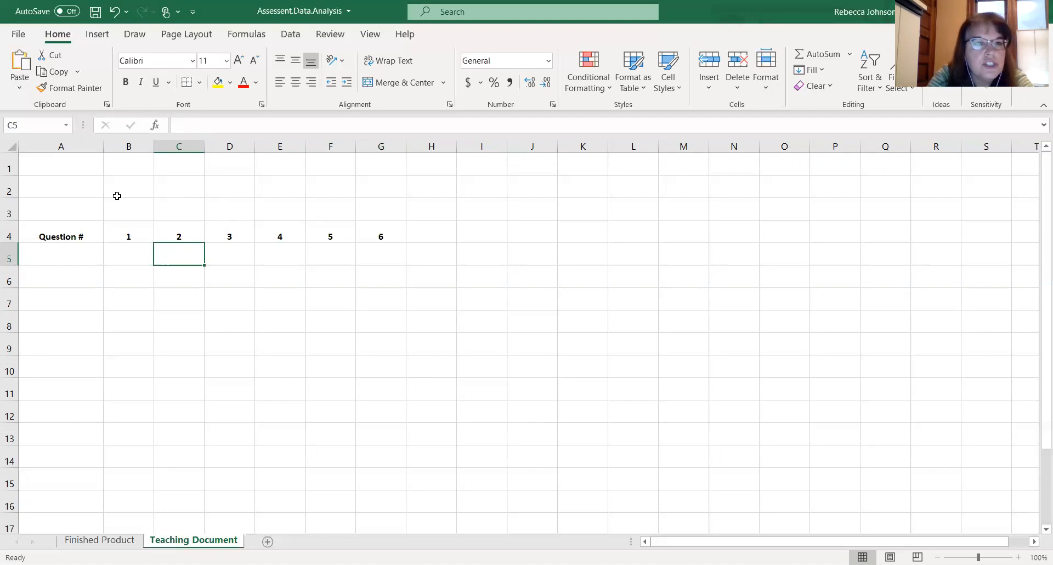
- Enter the label Question Level in cell A3
click(73, 211)
text(Question Le)
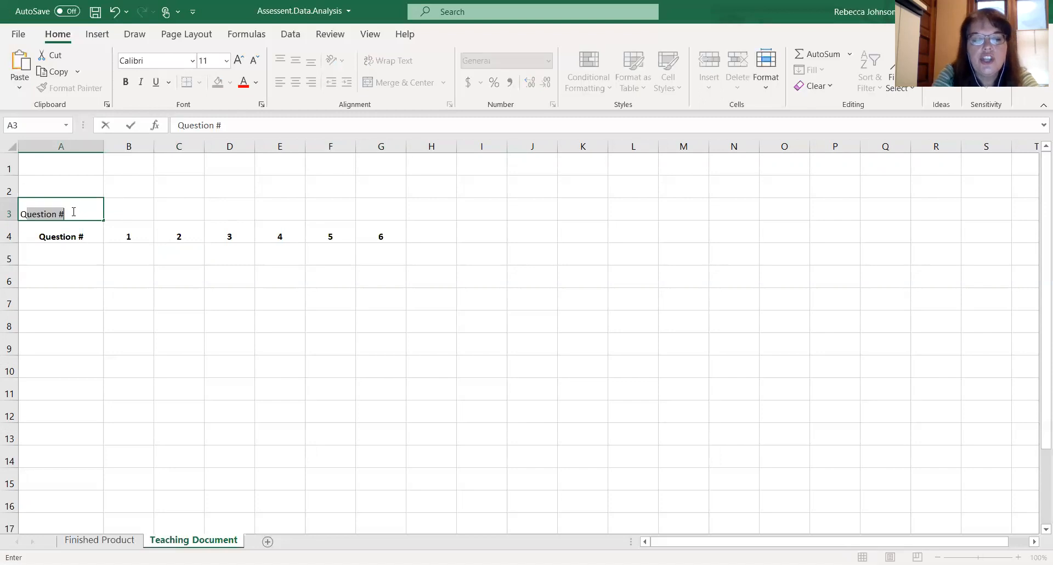
text(vel)
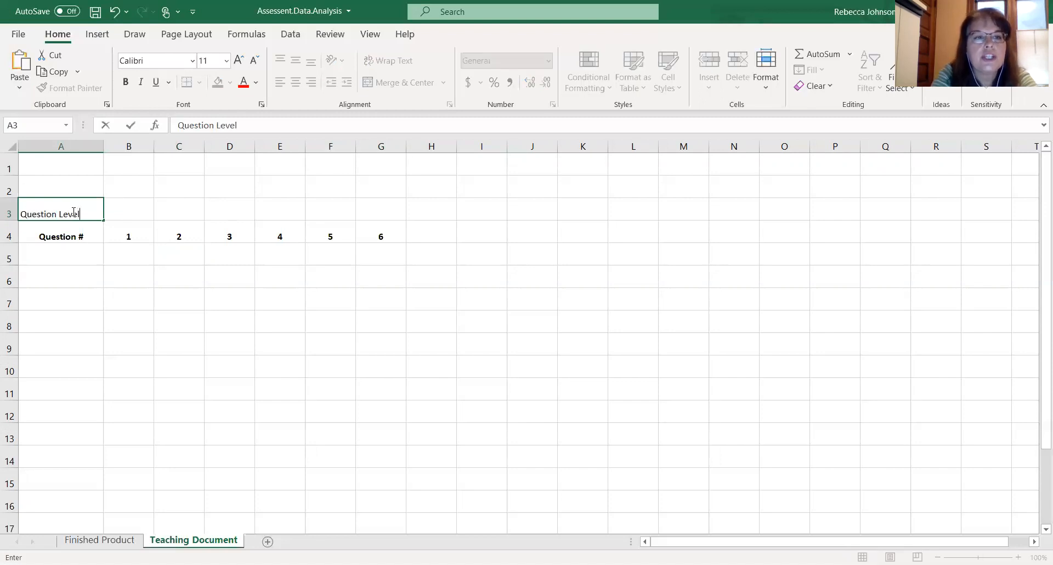
click(166, 302)
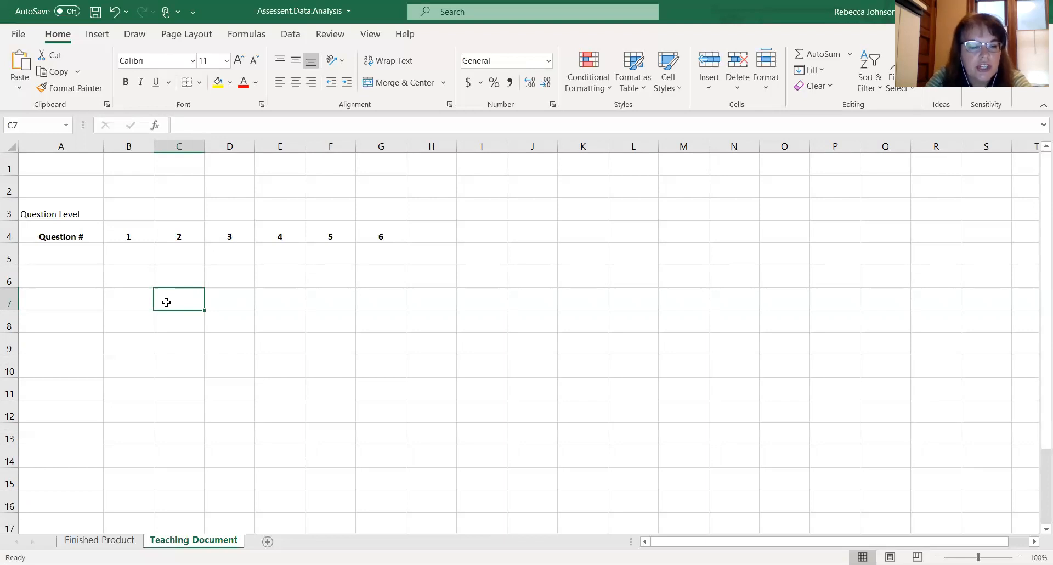
- Enter the label Learning Objectives in cell A2
click(214, 217)
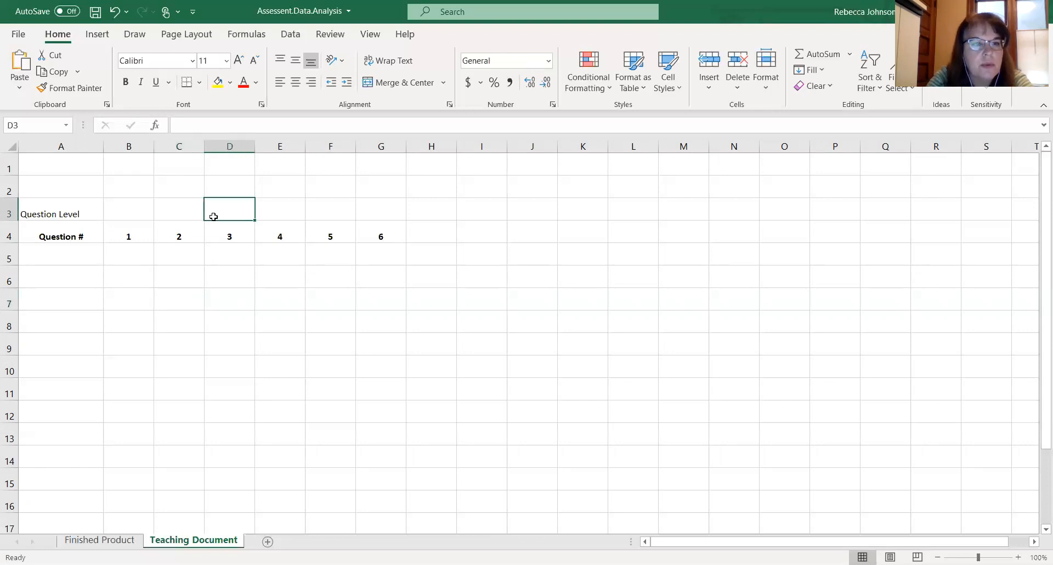
click(63, 184)
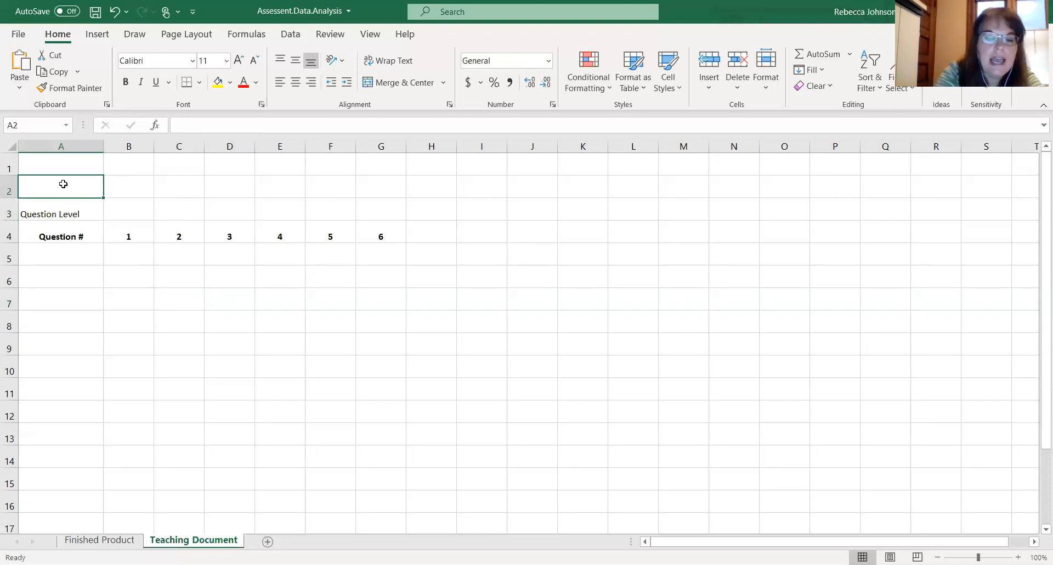
text(Learning O)
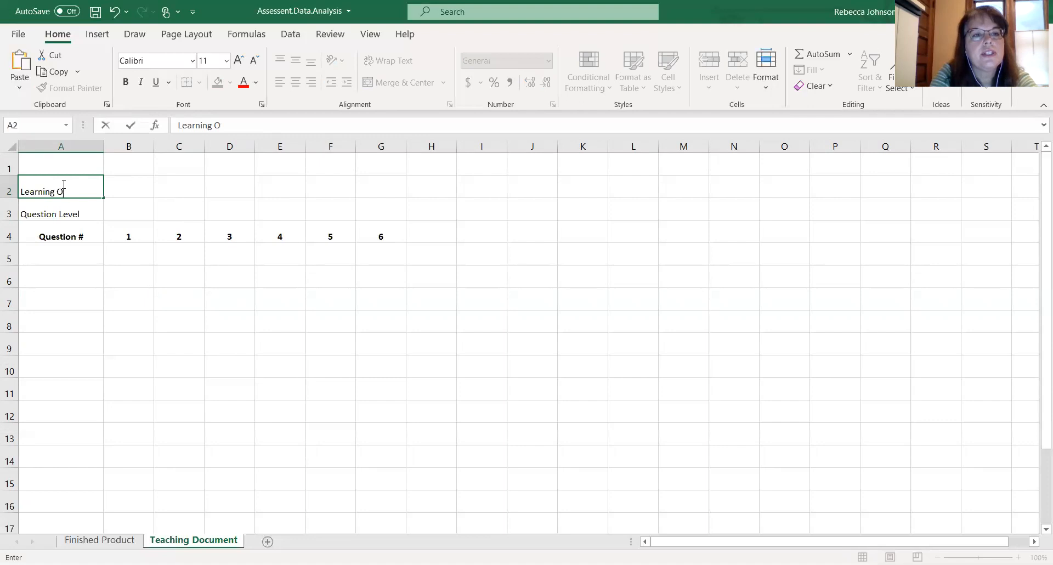
text(bjecti)
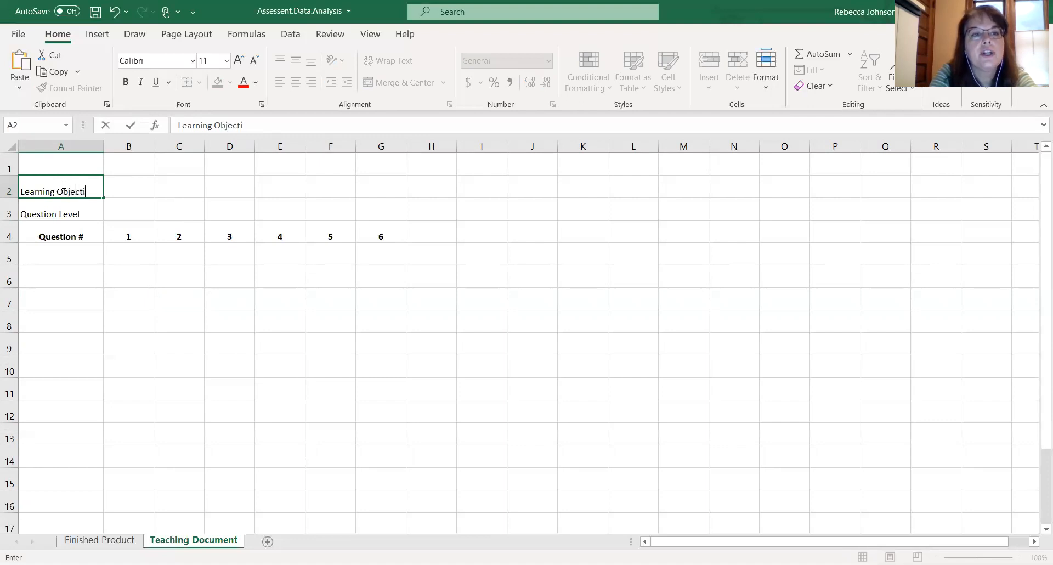
text(ves)
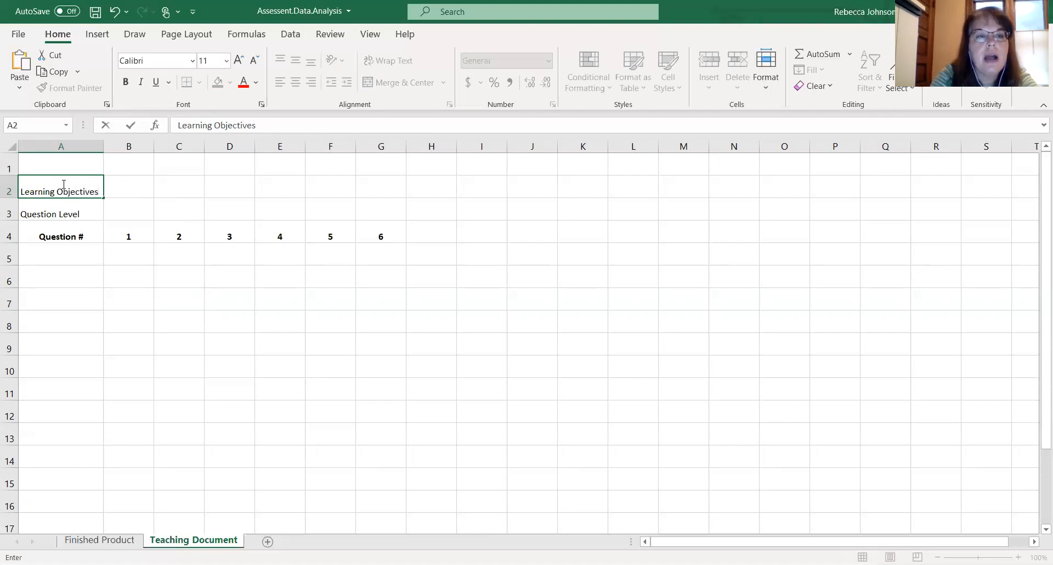
click(223, 204)
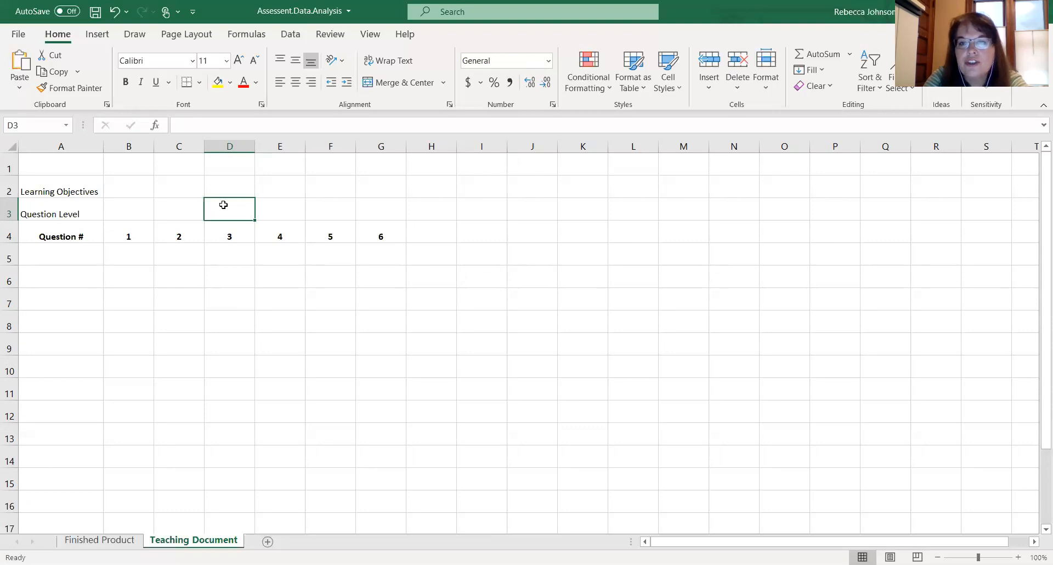
- Insert a new blank column before column B
click(784, 501)
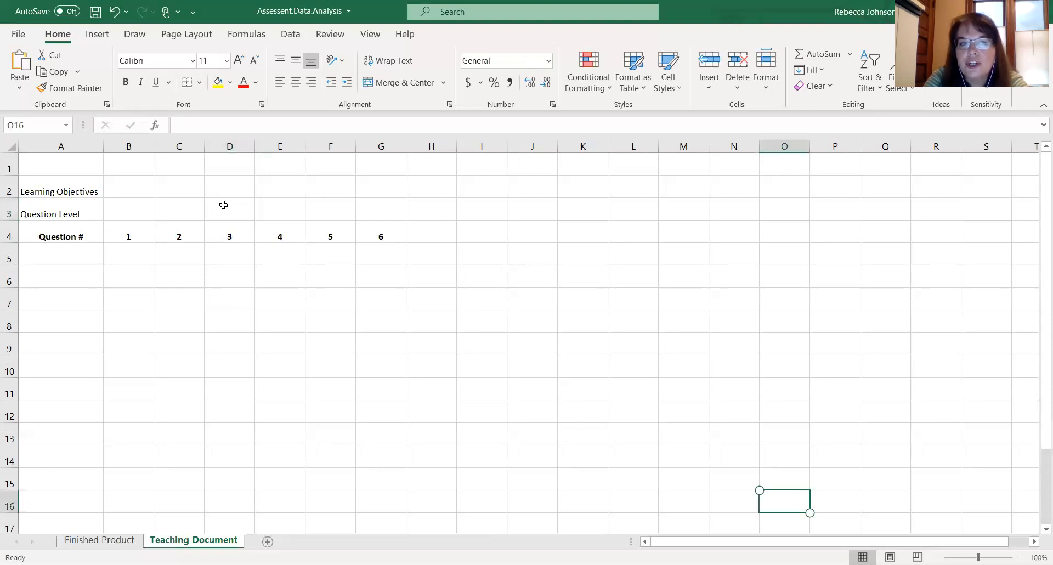
click(313, 290)
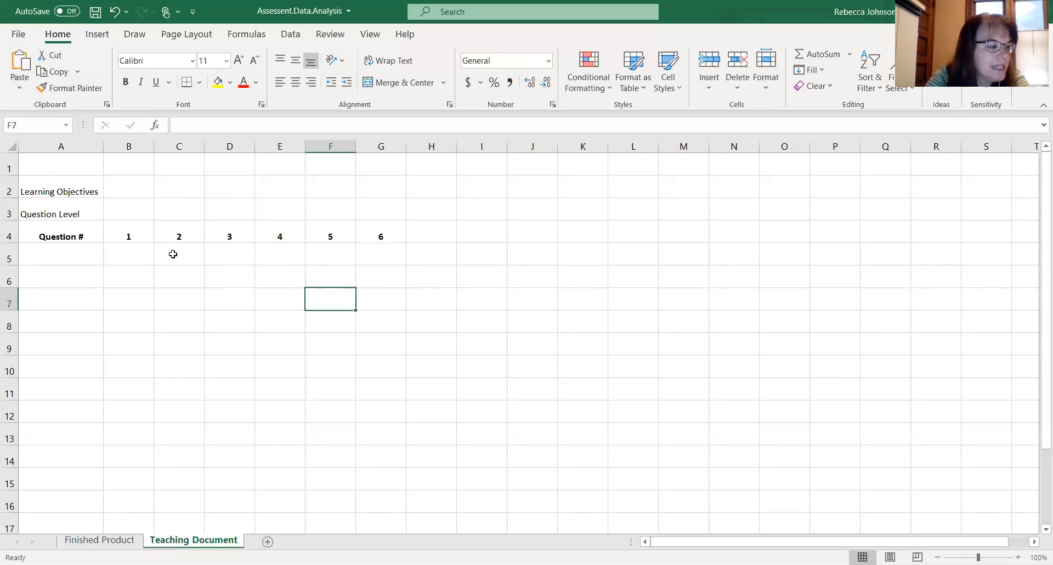
click(130, 146)
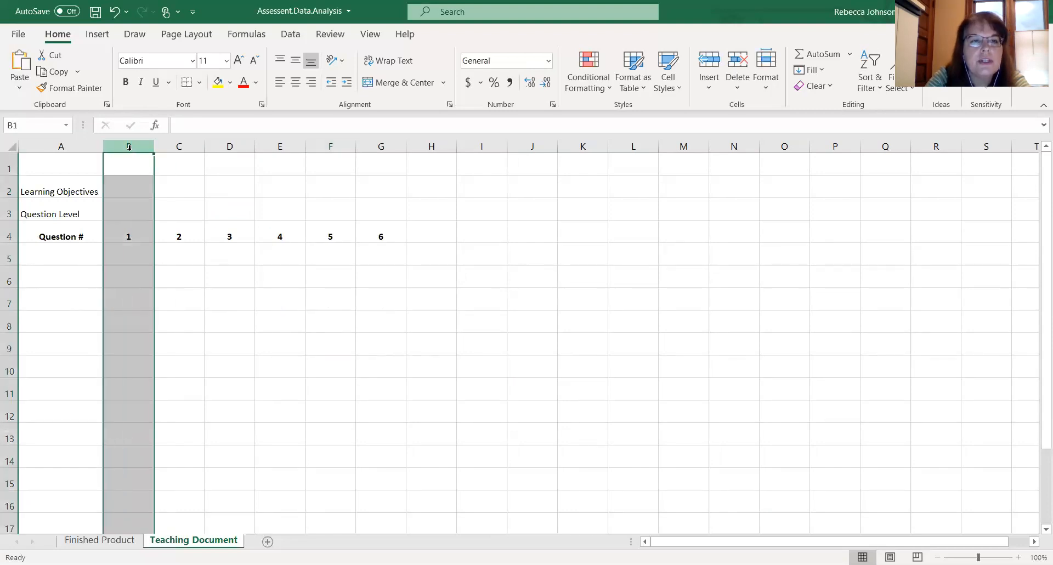
right_click(129, 147)
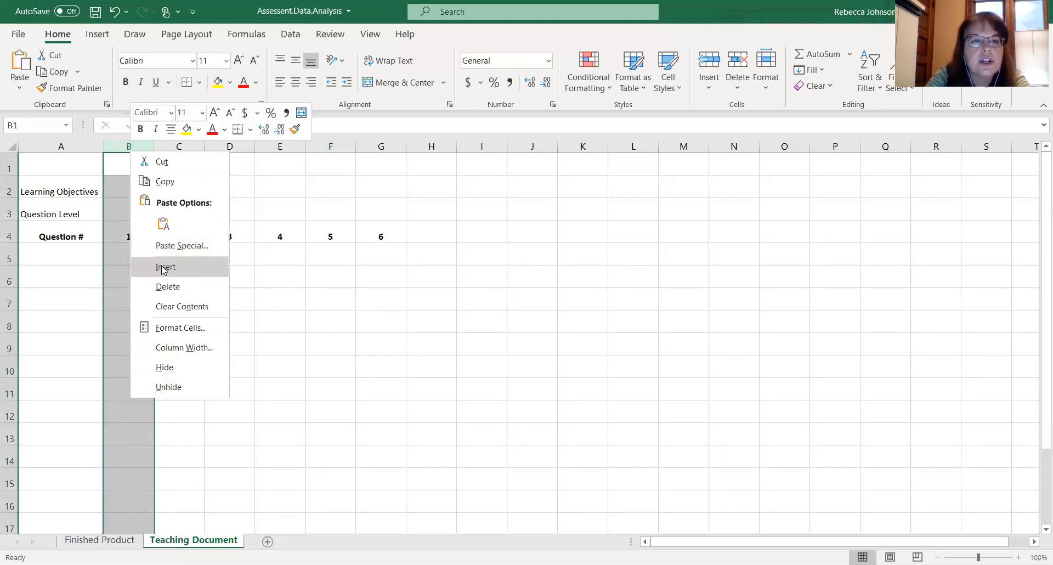
click(162, 267)
click(140, 264)
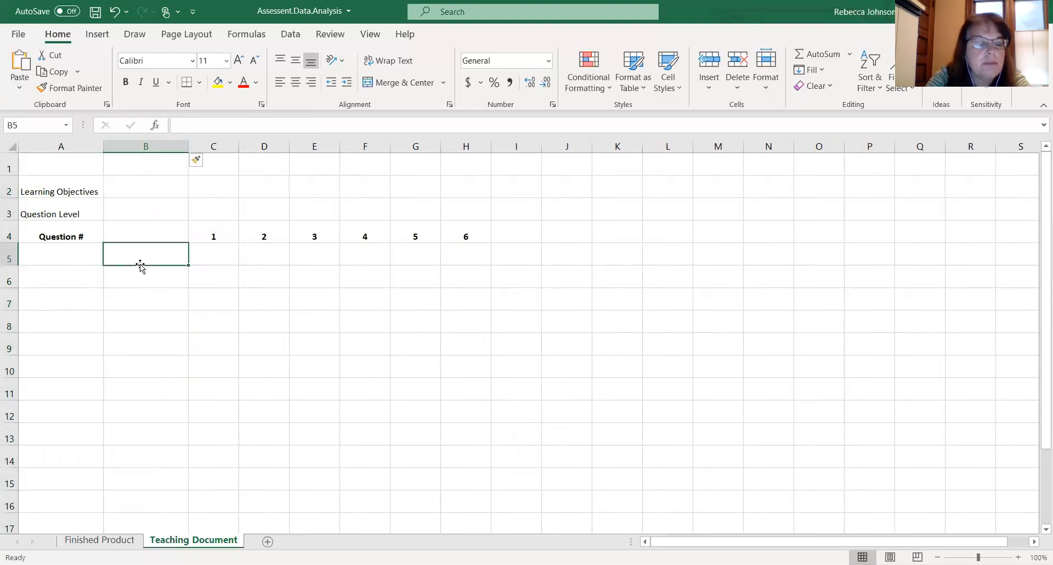
- Enter four student names down column B in cells B5 through B8
text(Ron)
key(Return)
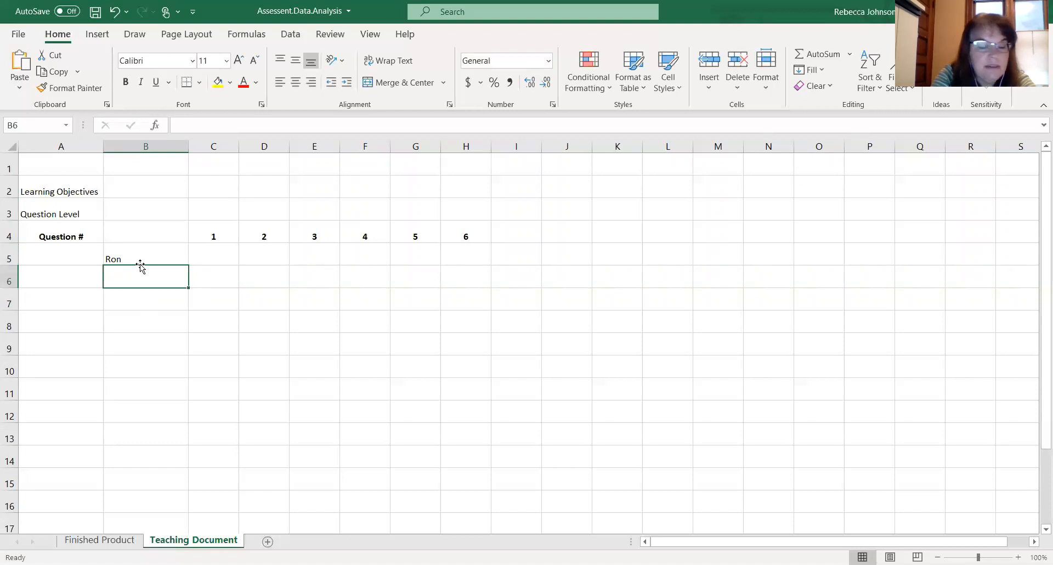
text(Percy)
key(Return)
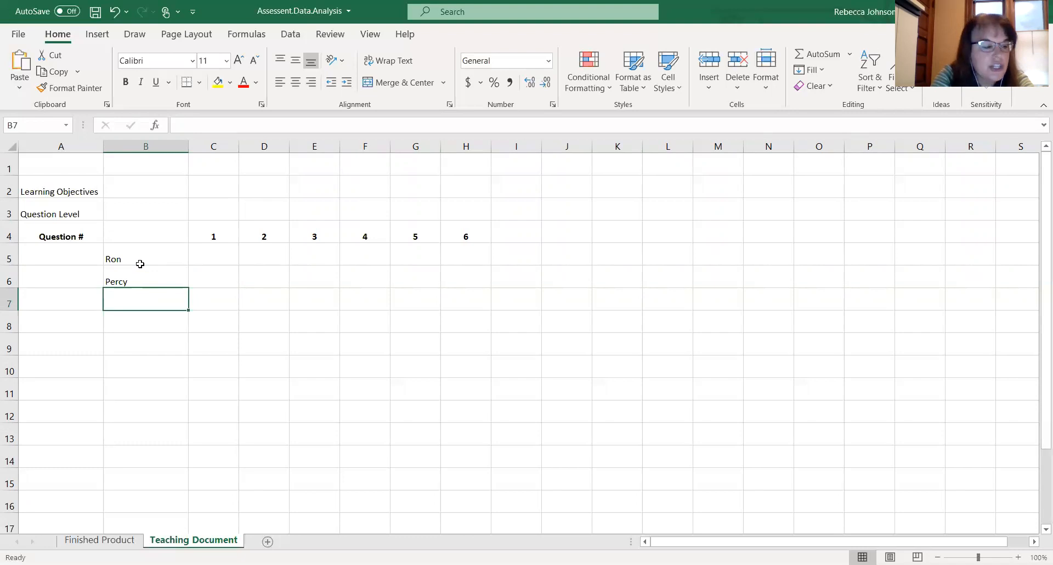
text(Neville)
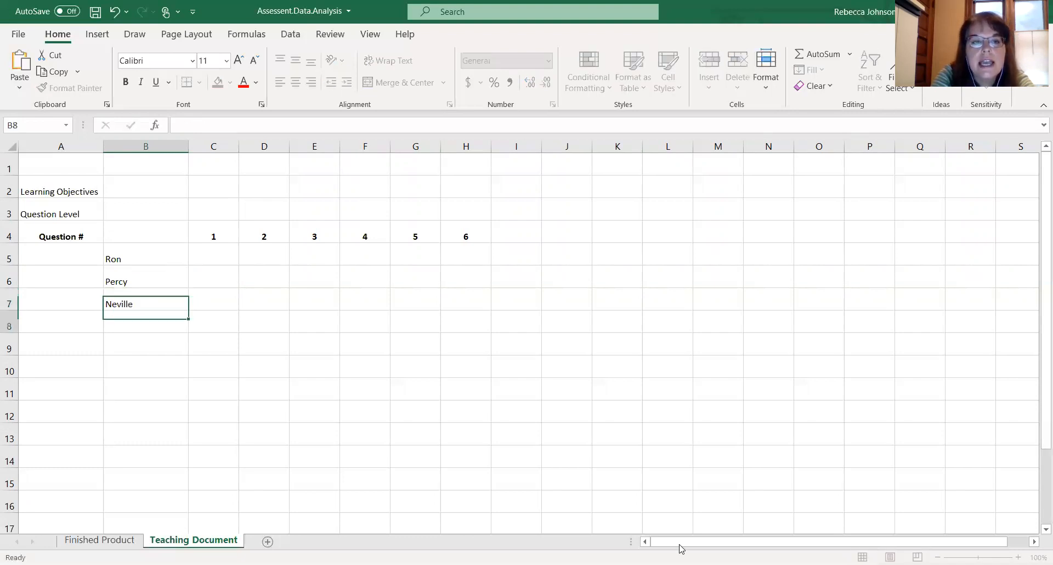
key(Return)
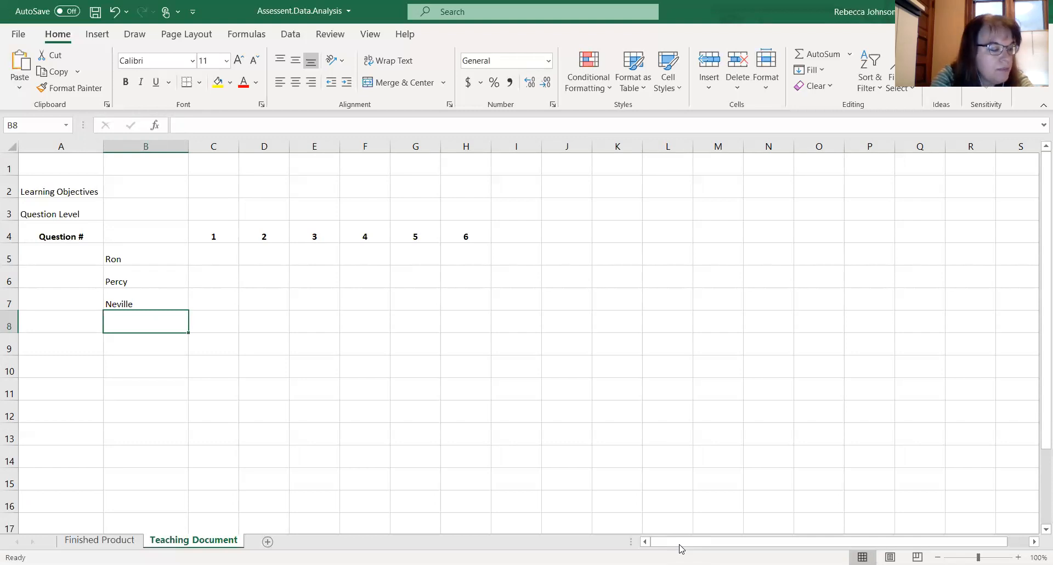
text(Luna)
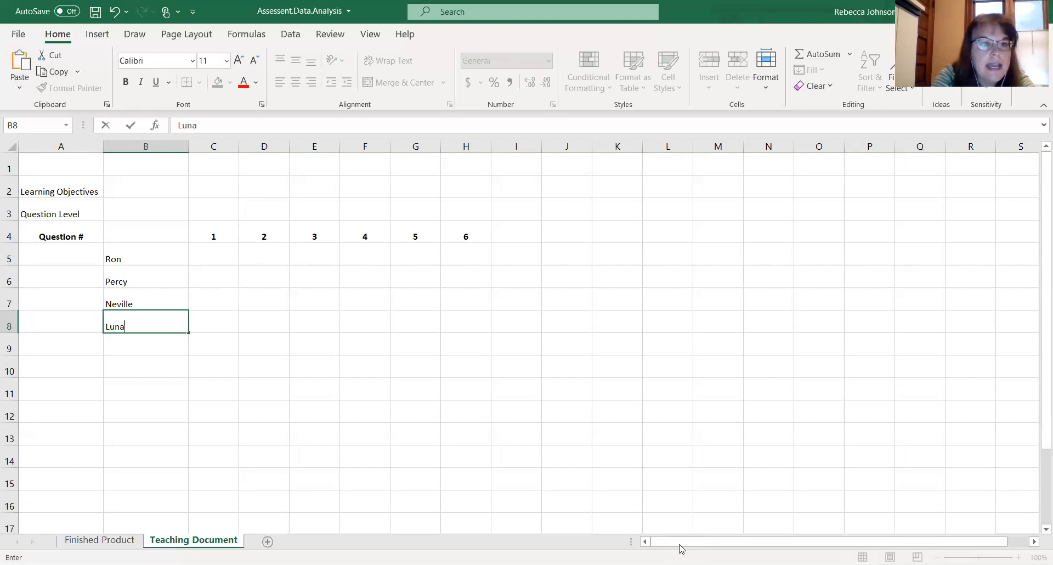
key(Return)
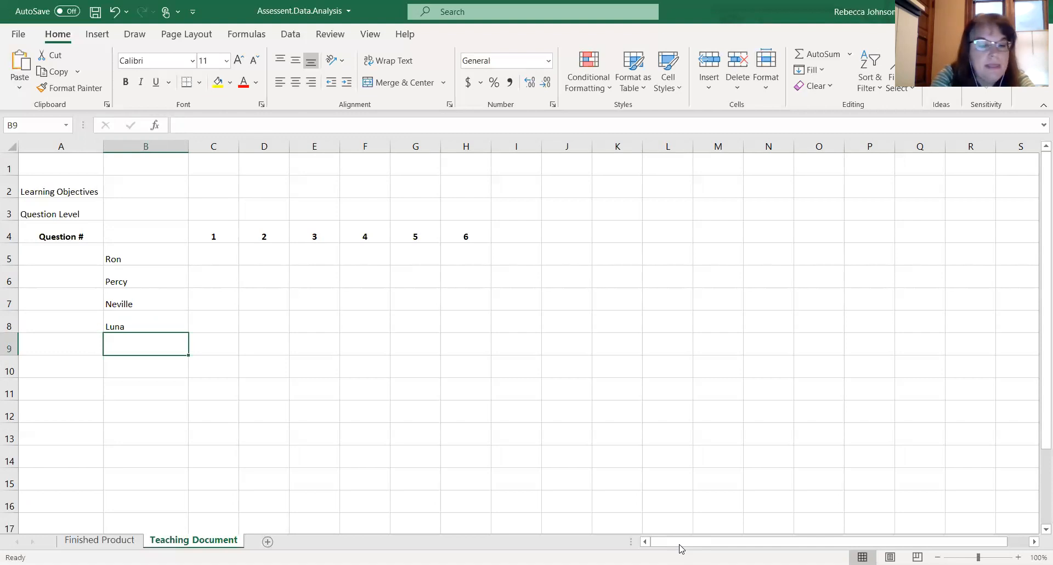
- Enter WHOLE CLASS in cell B9 and make it bold
text(WHOLE CLASS)
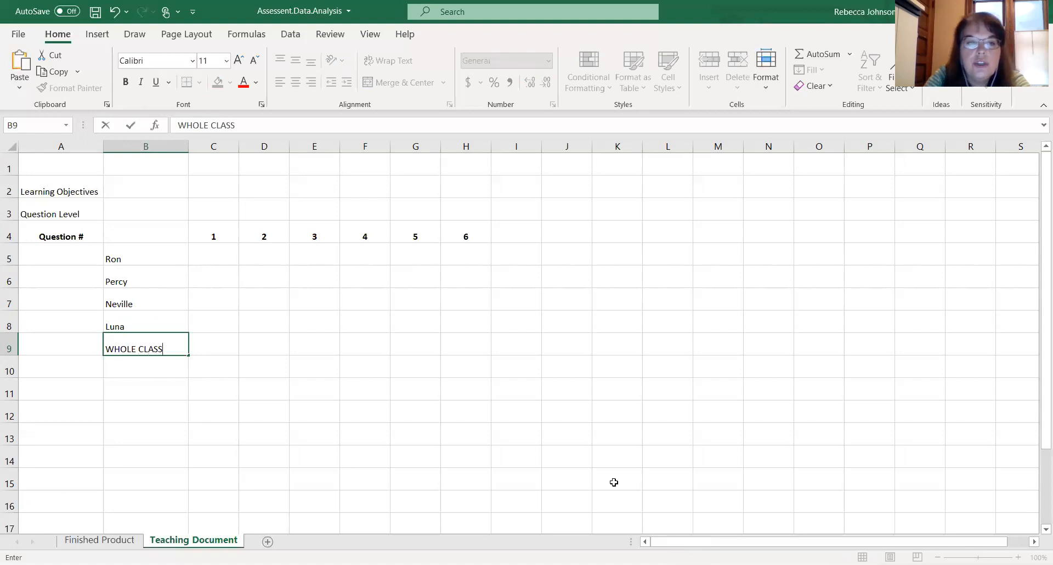
click(449, 380)
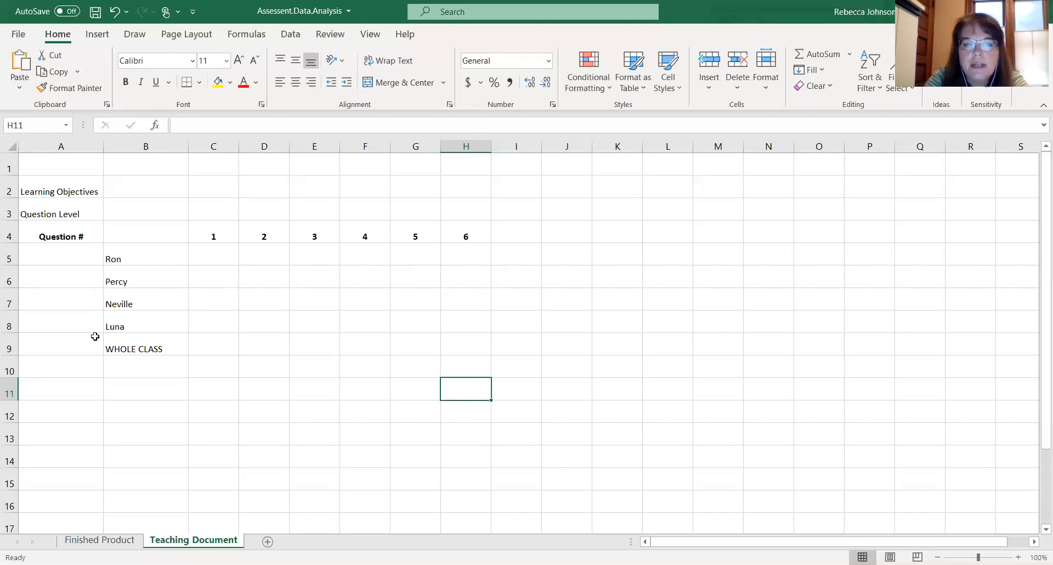
click(130, 345)
click(125, 82)
click(289, 331)
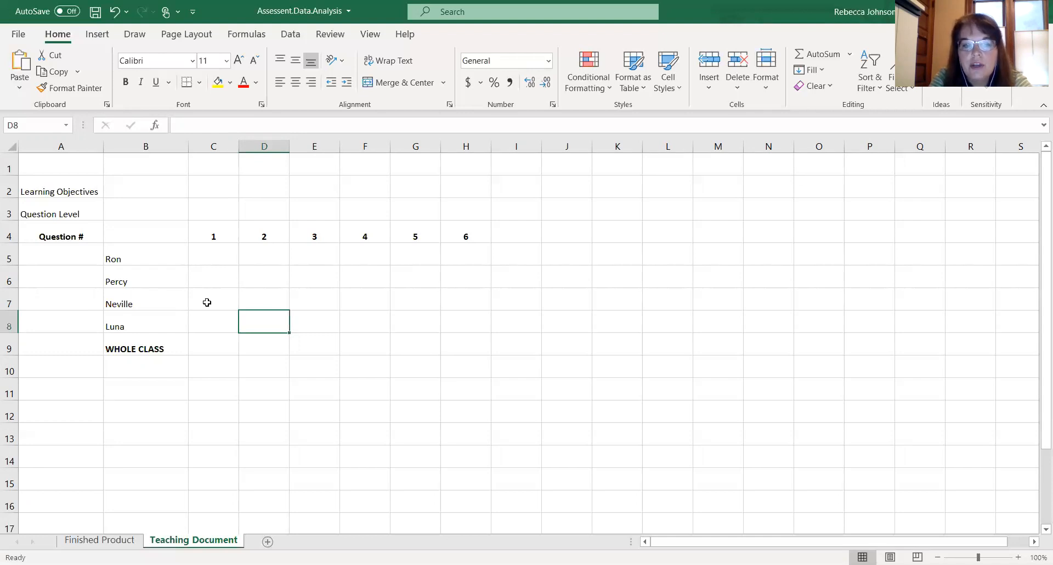
- Copy the Learning Objectives box from the Finished Product sheet and paste it at cell M3 of Teaching Document
click(93, 540)
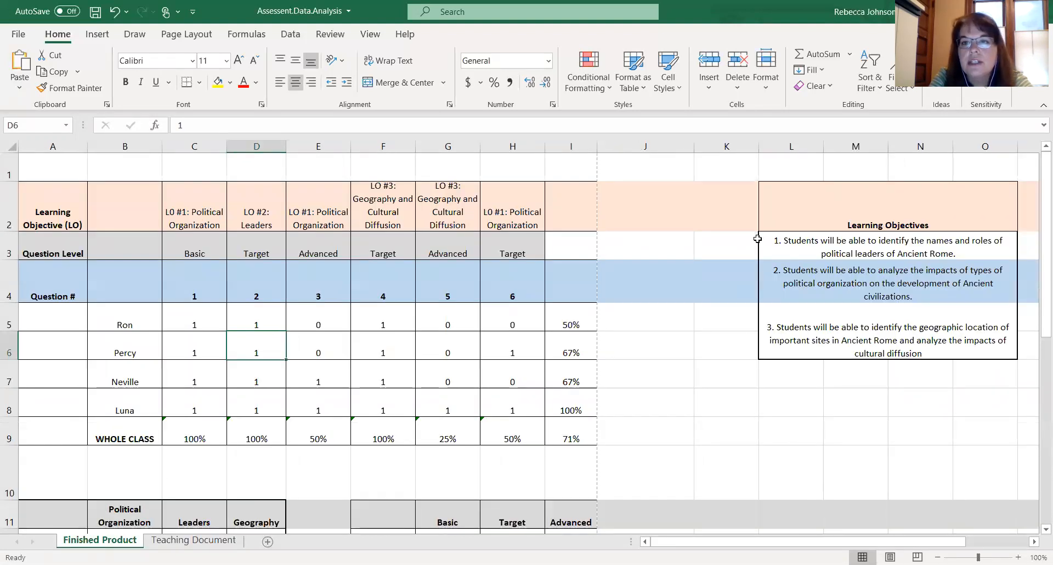
drag(777, 209, 824, 337)
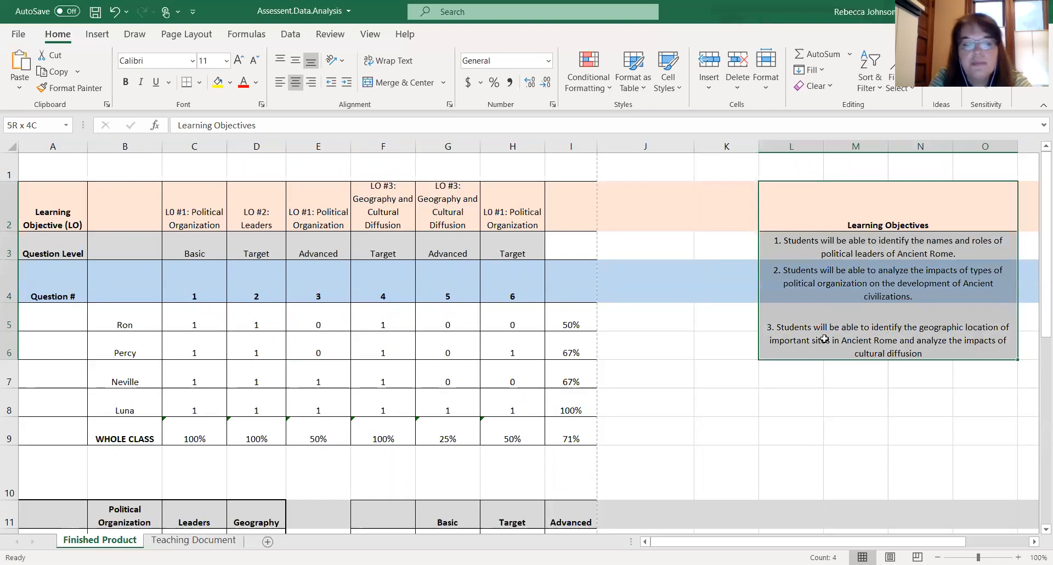
key(ctrl+c)
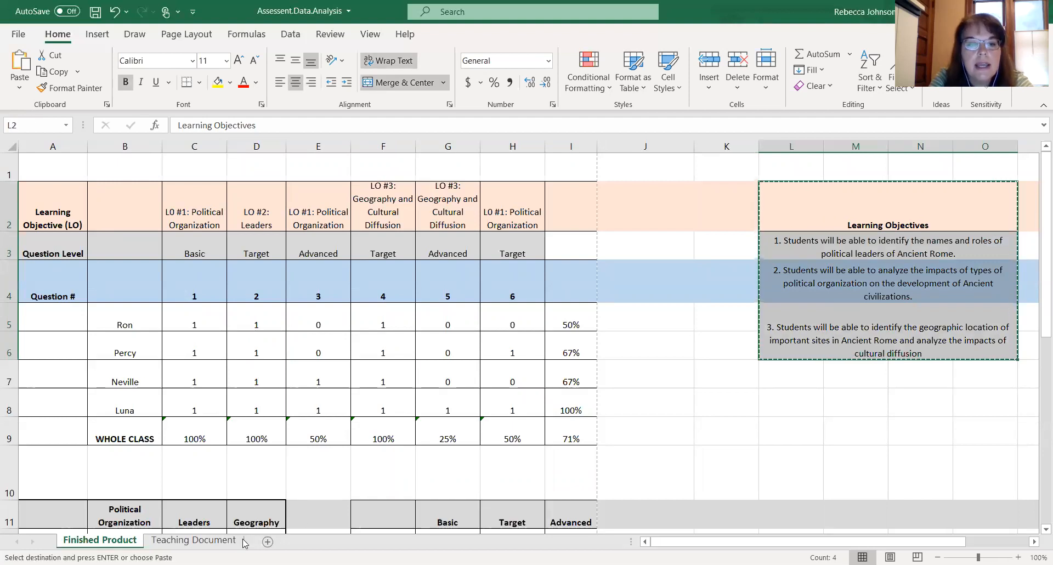
click(222, 543)
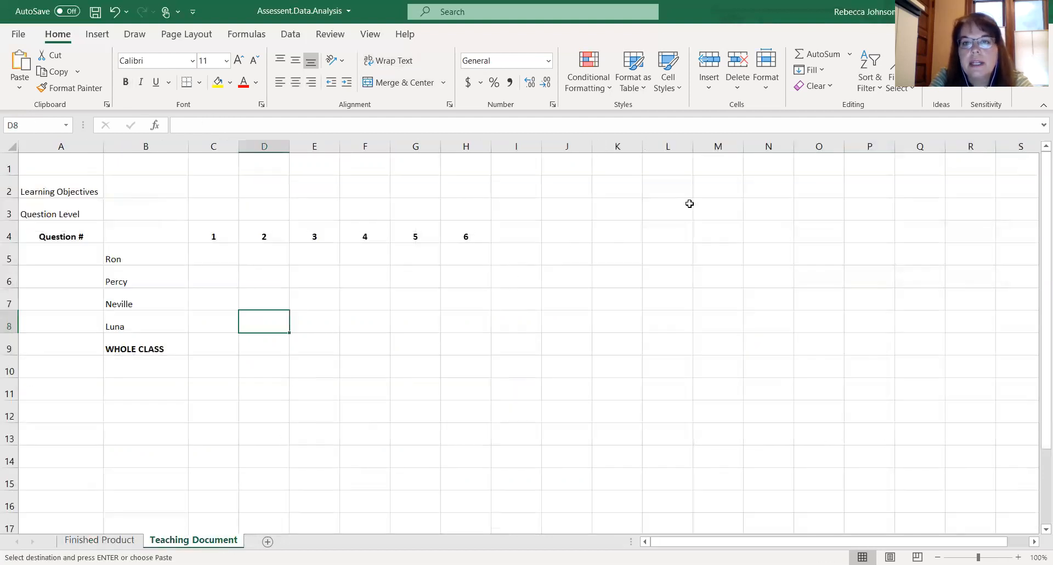
click(712, 207)
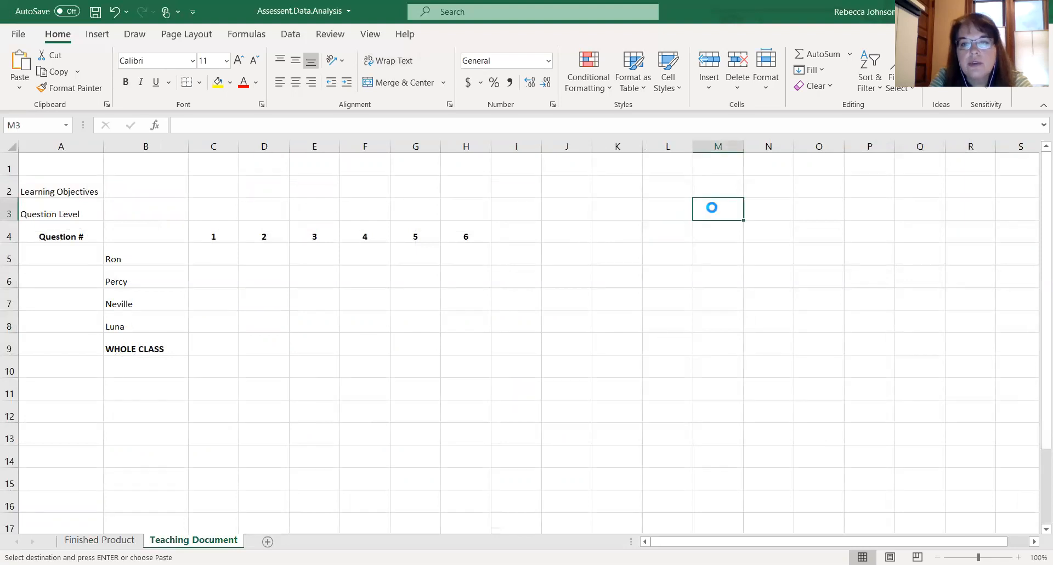
key(ctrl+v)
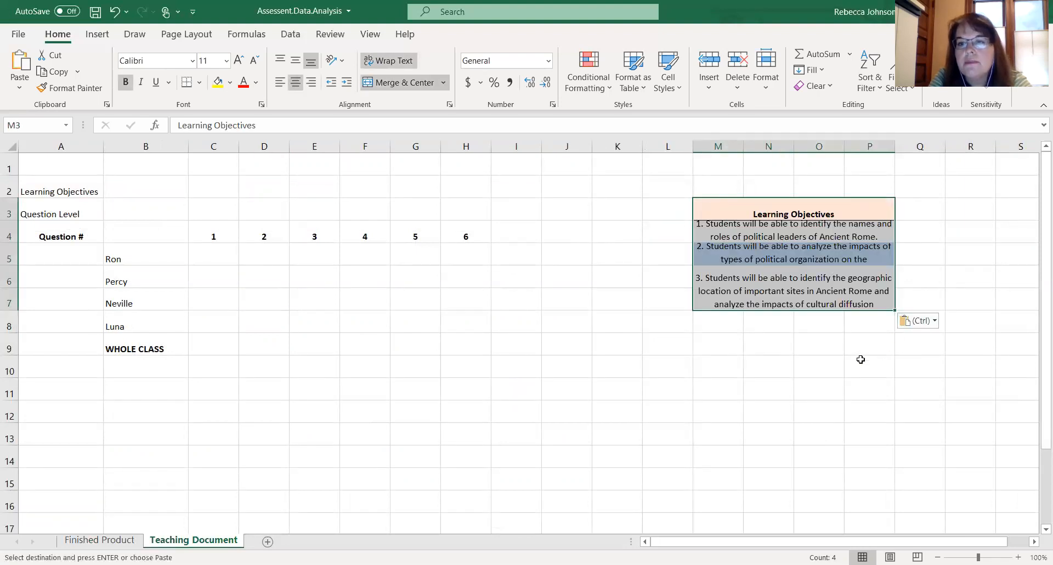
click(862, 359)
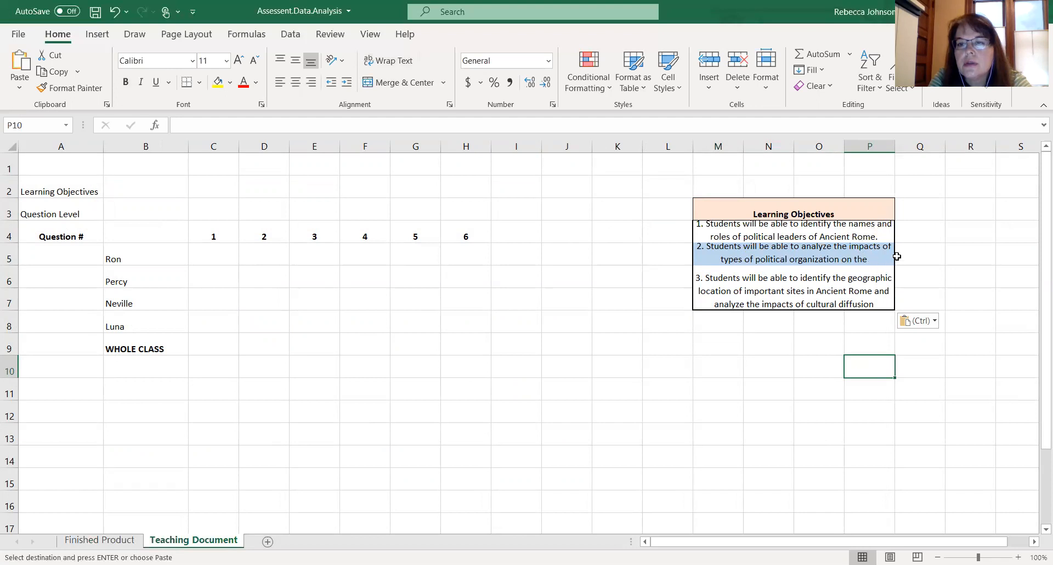
- Widen columns M, N and O so the pasted learning objectives fit on fewer lines
click(850, 165)
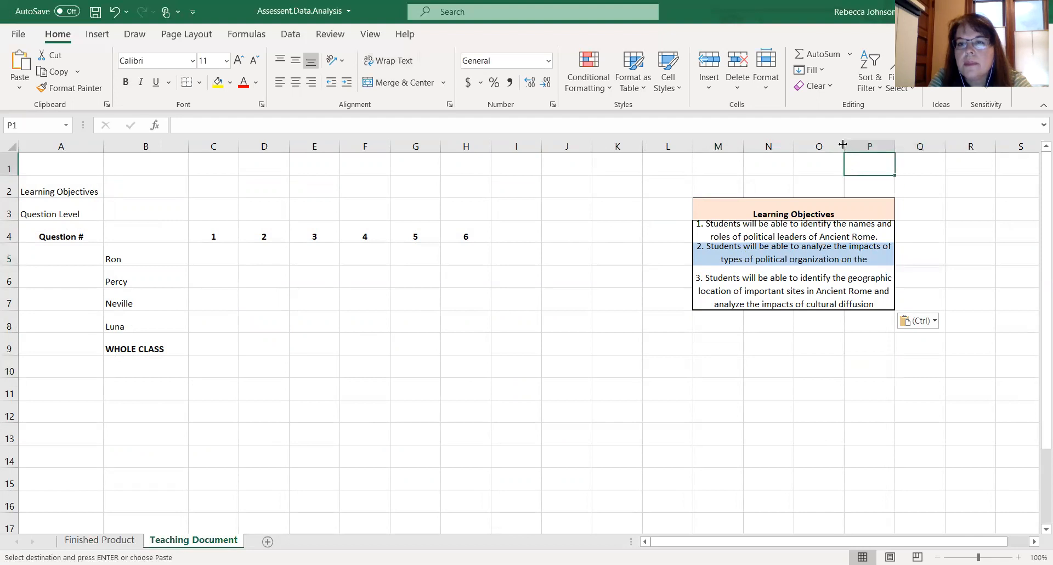
drag(842, 145, 908, 145)
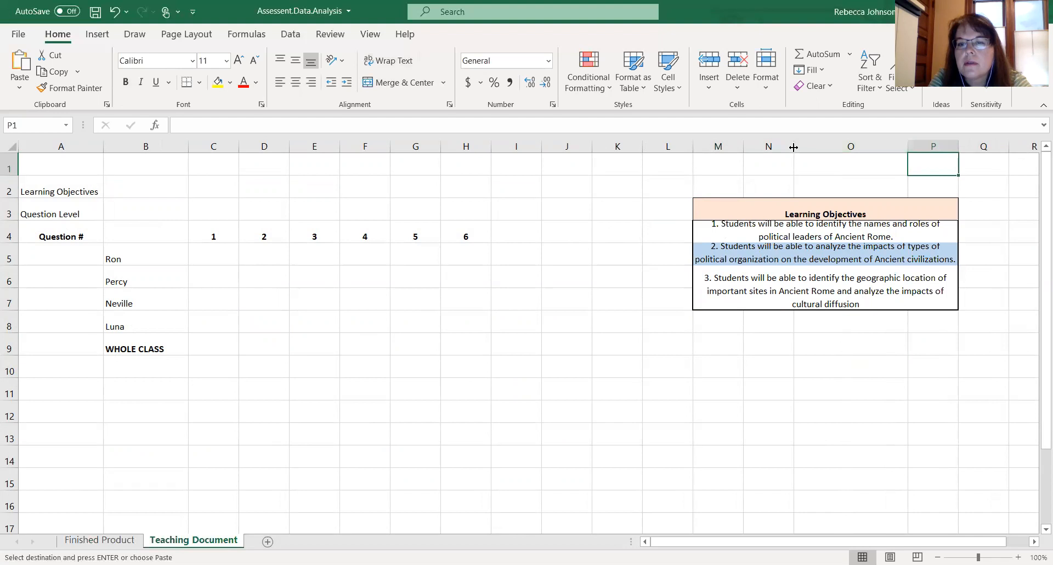
drag(793, 147, 837, 146)
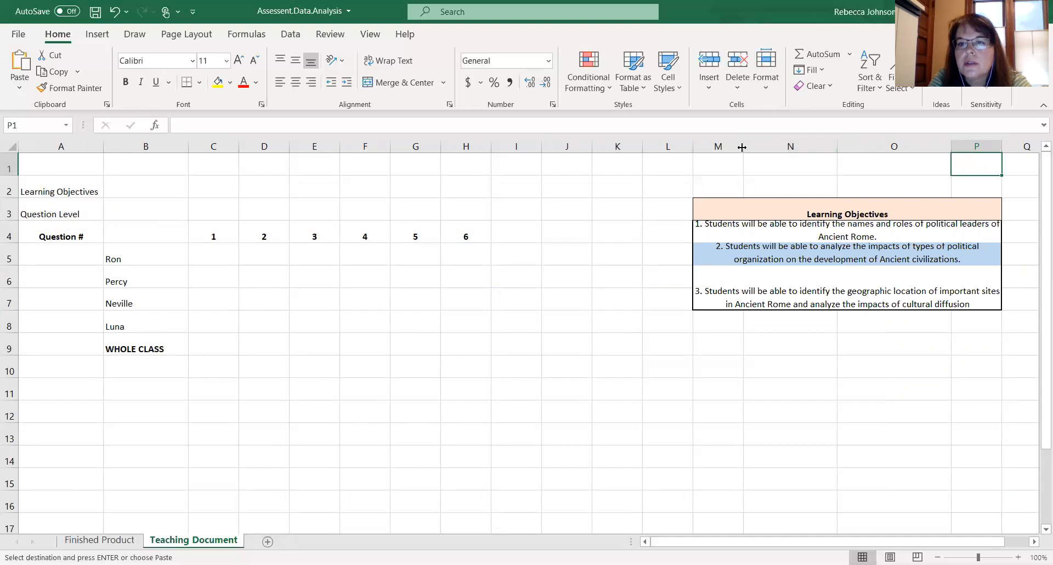
drag(742, 147, 764, 148)
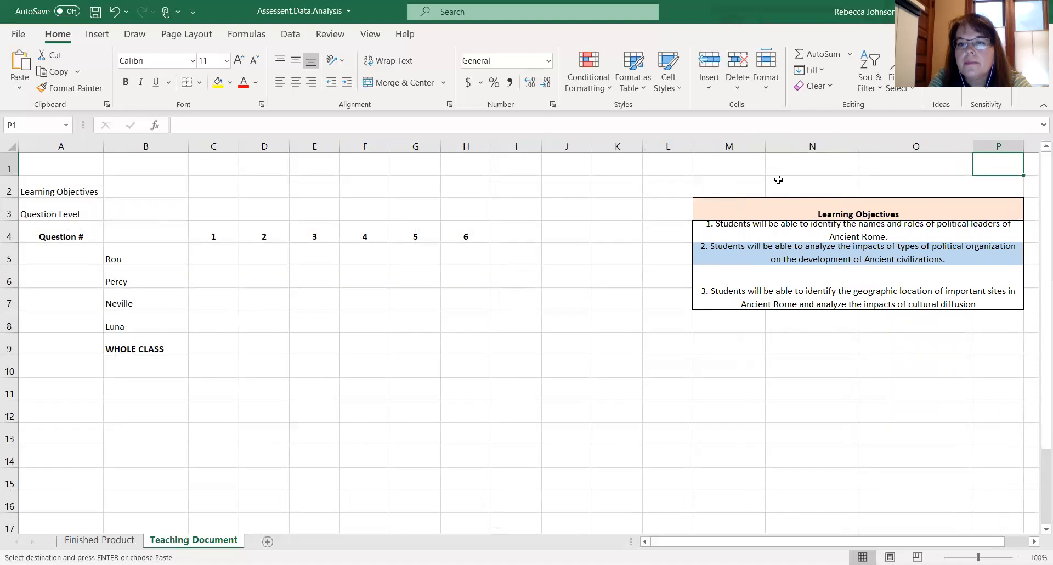
- Add a period to the end of the third learning objective
click(973, 306)
double_click(983, 305)
text(.)
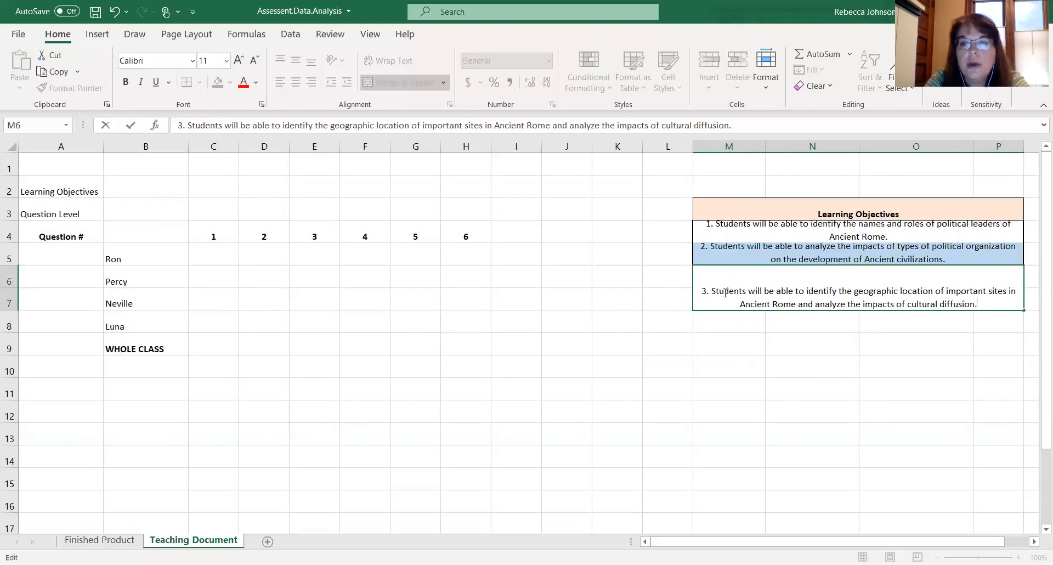
click(467, 269)
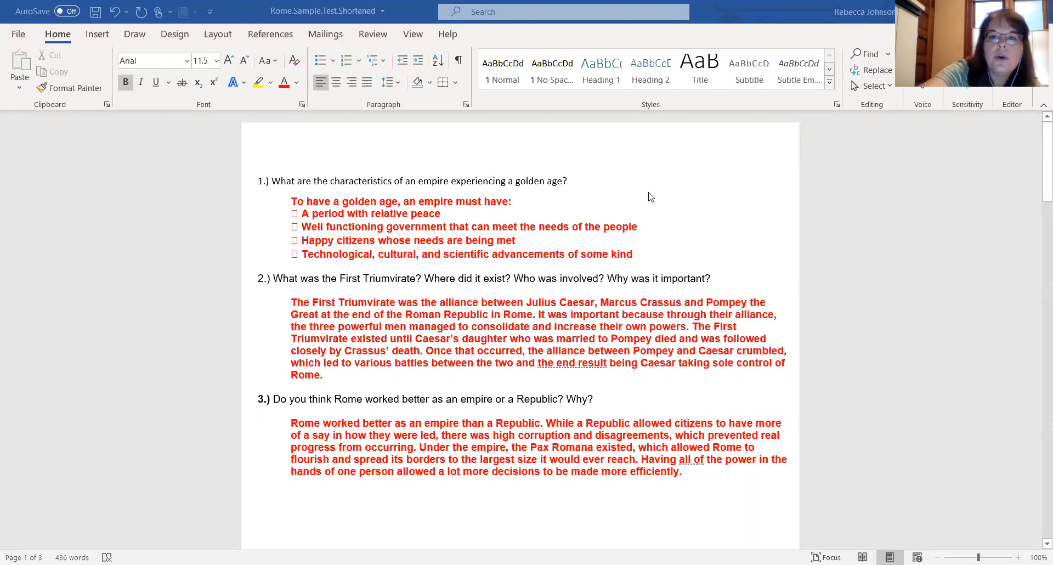
- Review the questions and answers in the Rome sample test document
click(422, 434)
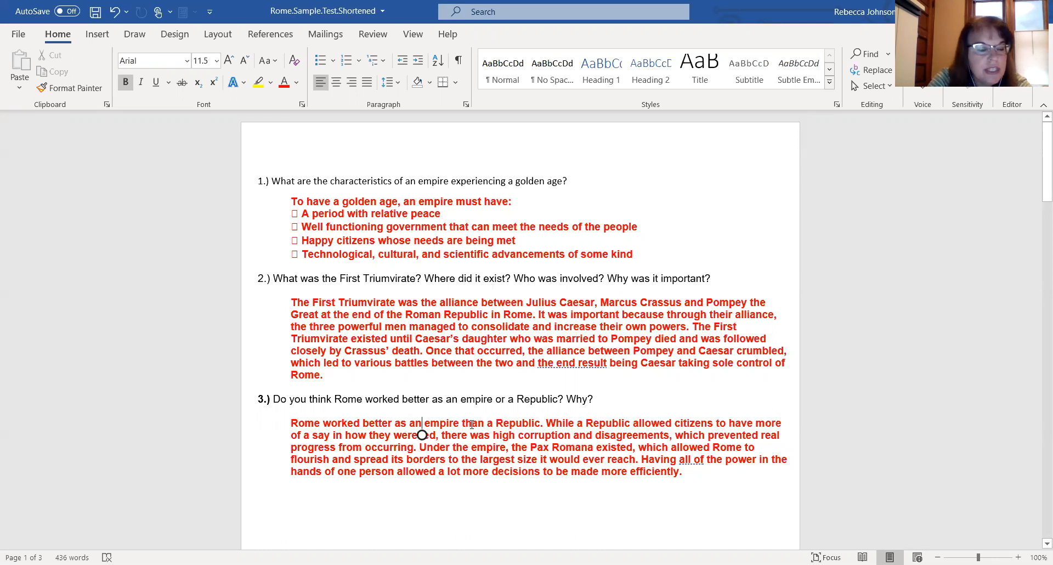
click(413, 447)
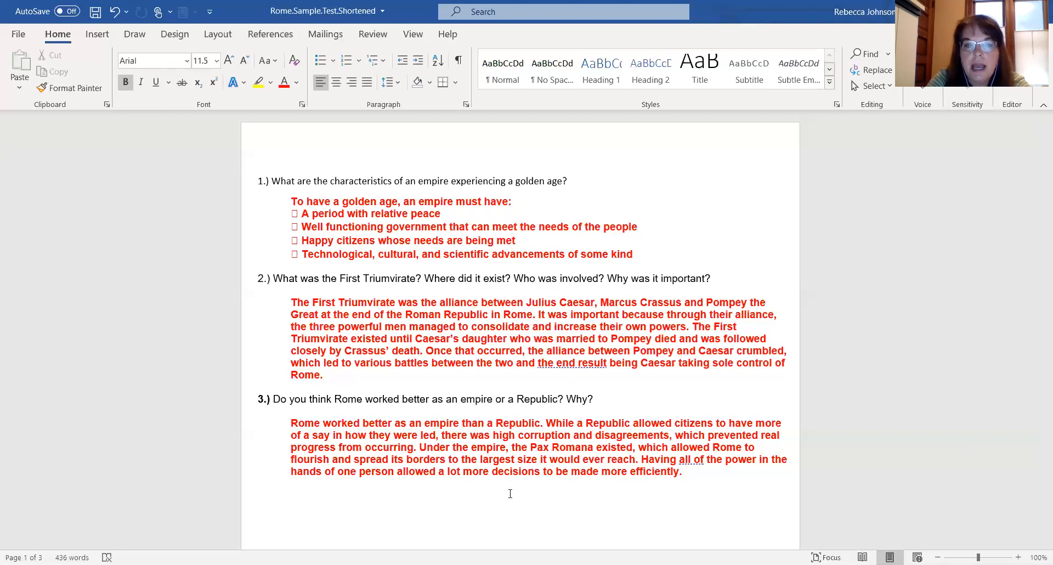
scroll(606, 477, down, 1)
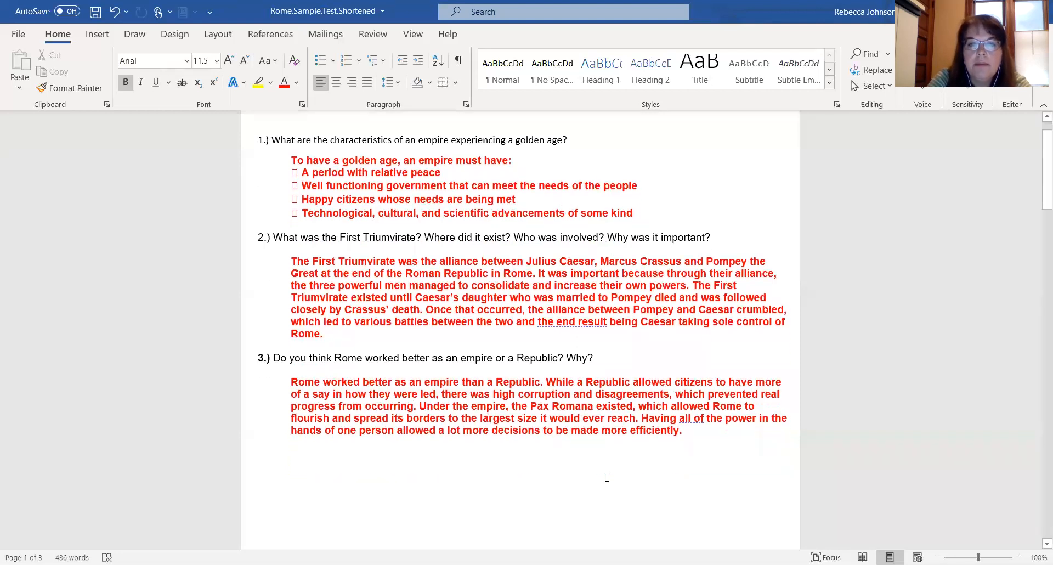
scroll(607, 476, up, 1)
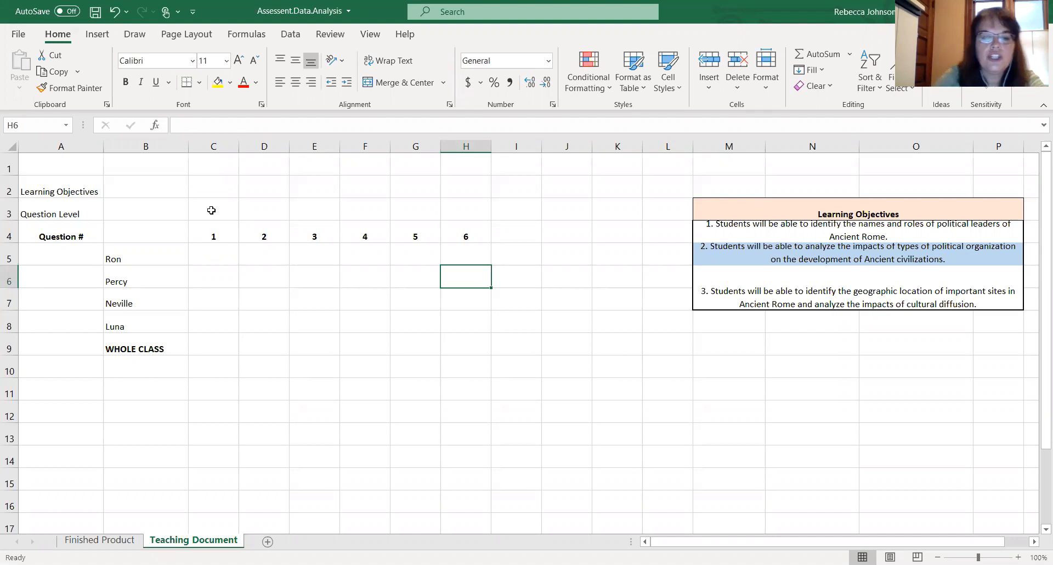
- Enter Basic as the question level for question 1 in cell C3
click(211, 210)
text(Basic)
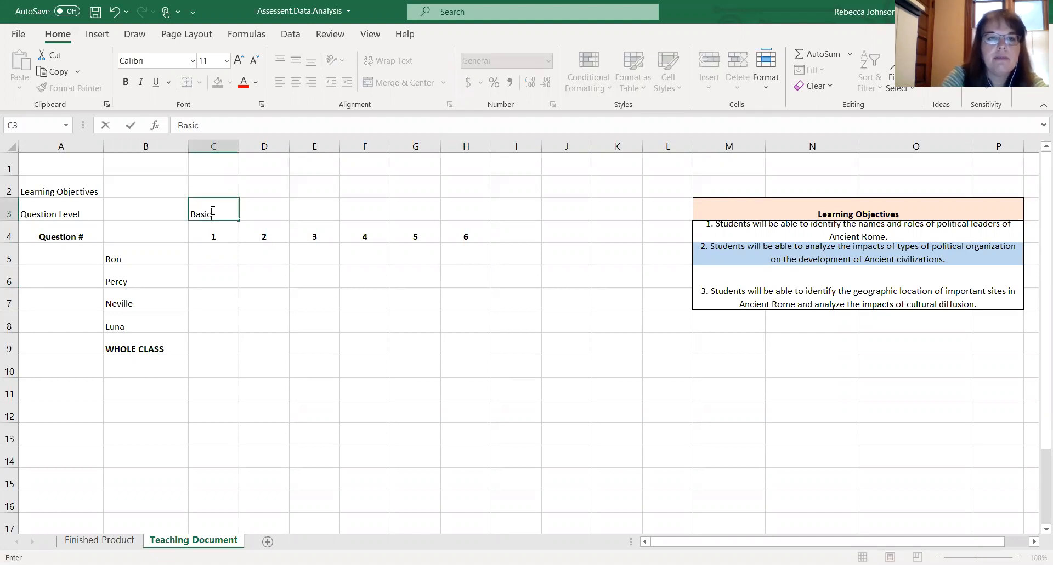
click(260, 209)
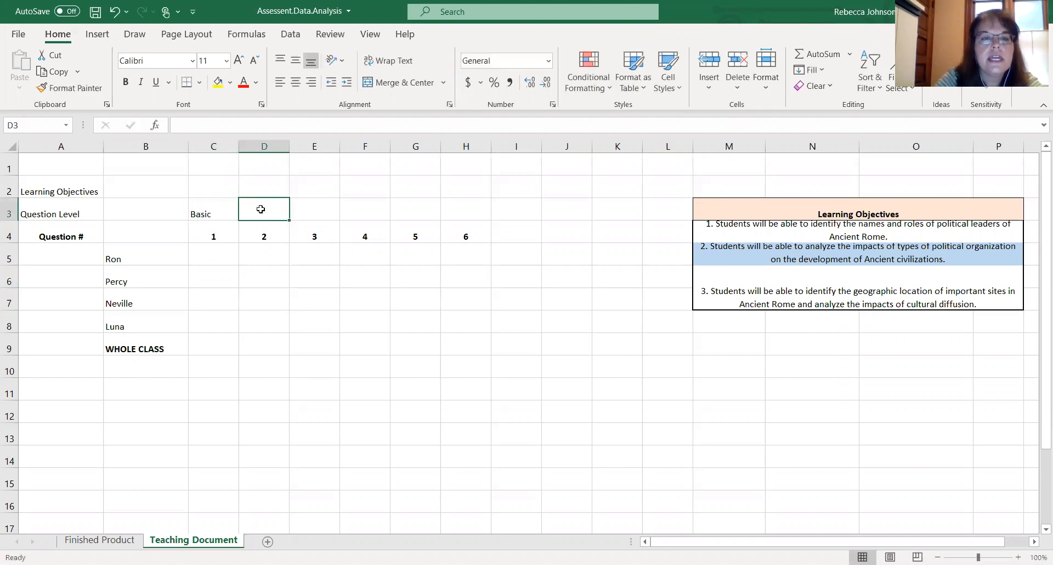
- Label question 1's learning objective as LO 2: Political Organization in cell C2
click(217, 190)
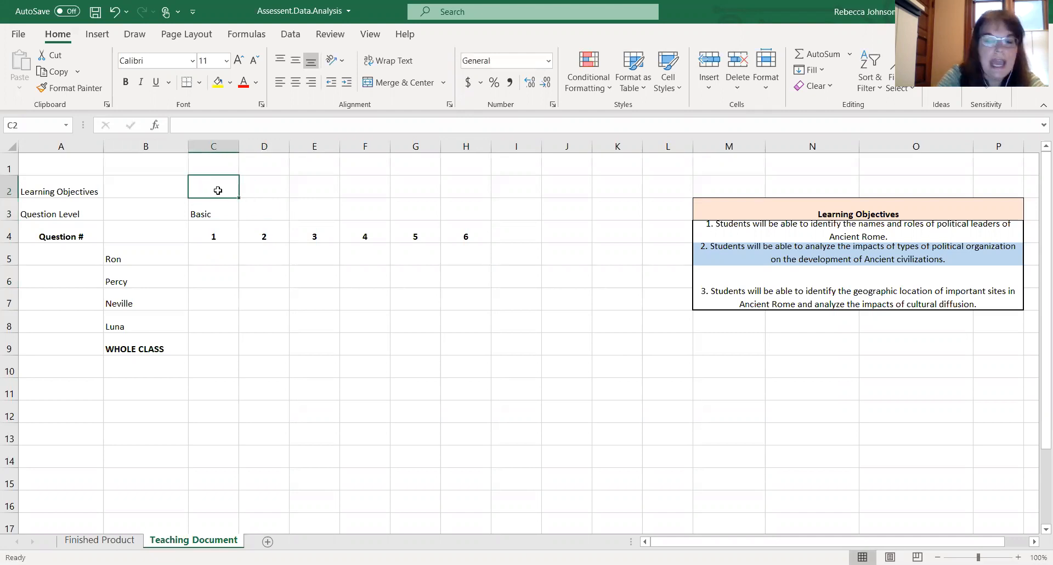
text(LO)
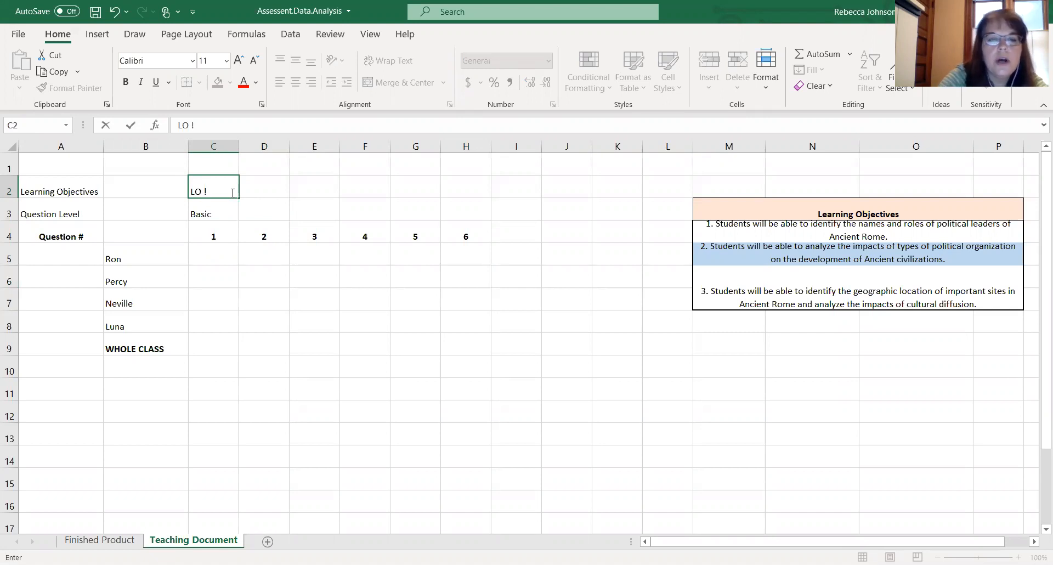
text(@)
key(BackSpace)
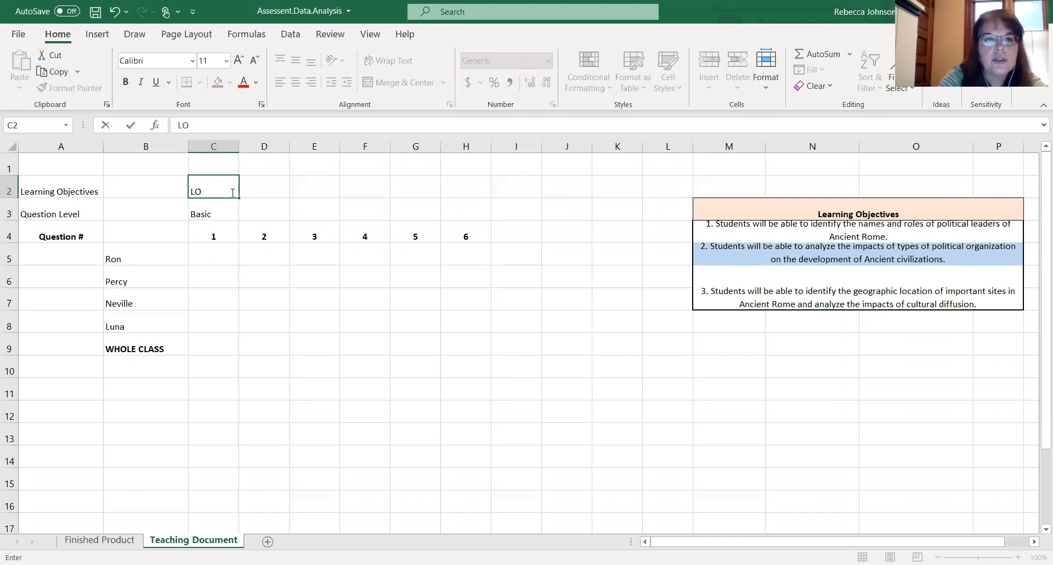
click(273, 292)
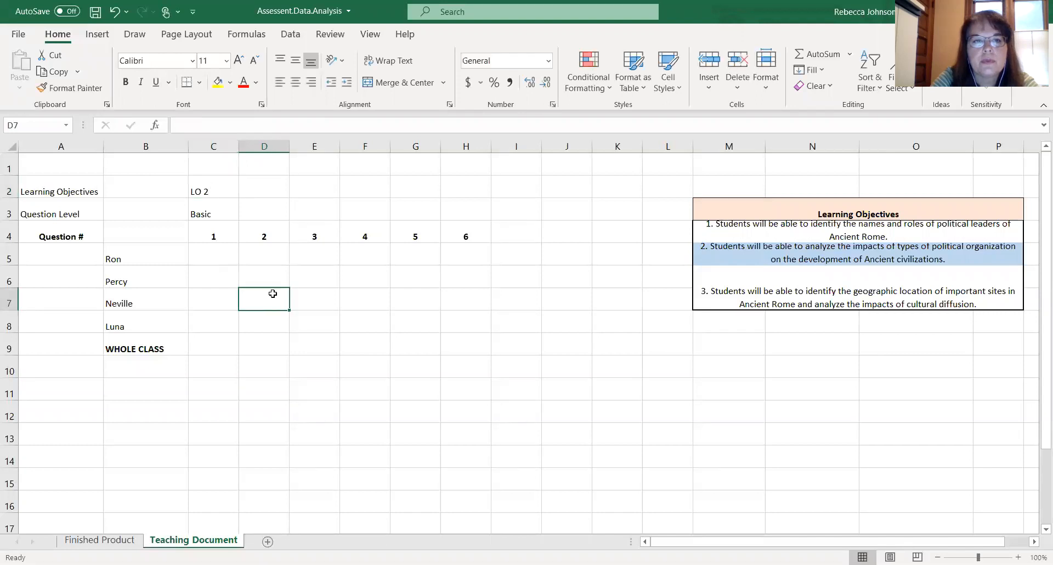
double_click(213, 189)
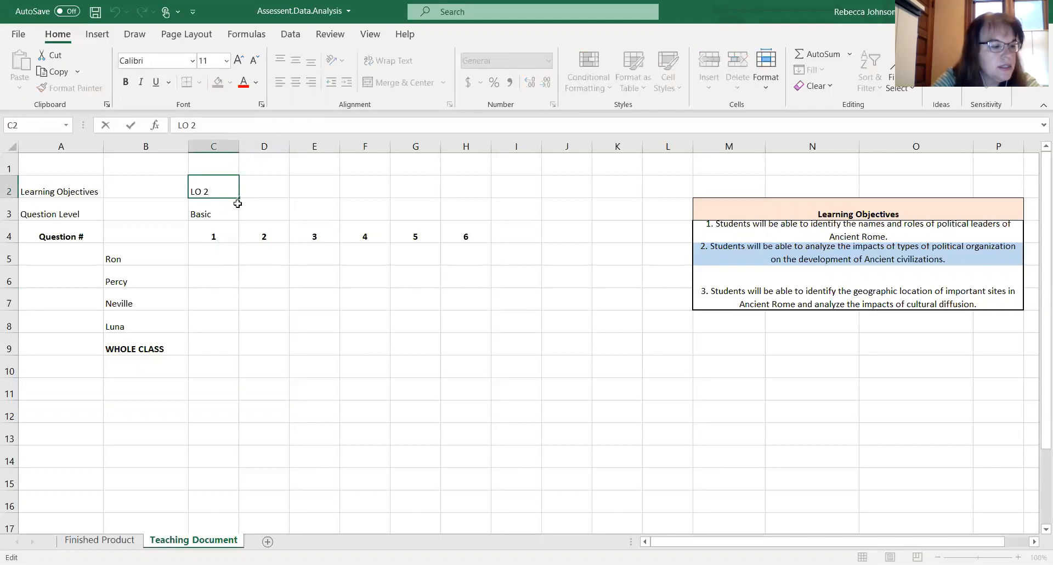
text(")
key(BackSpace)
text(: Polici)
key(BackSpace)
text(tical)
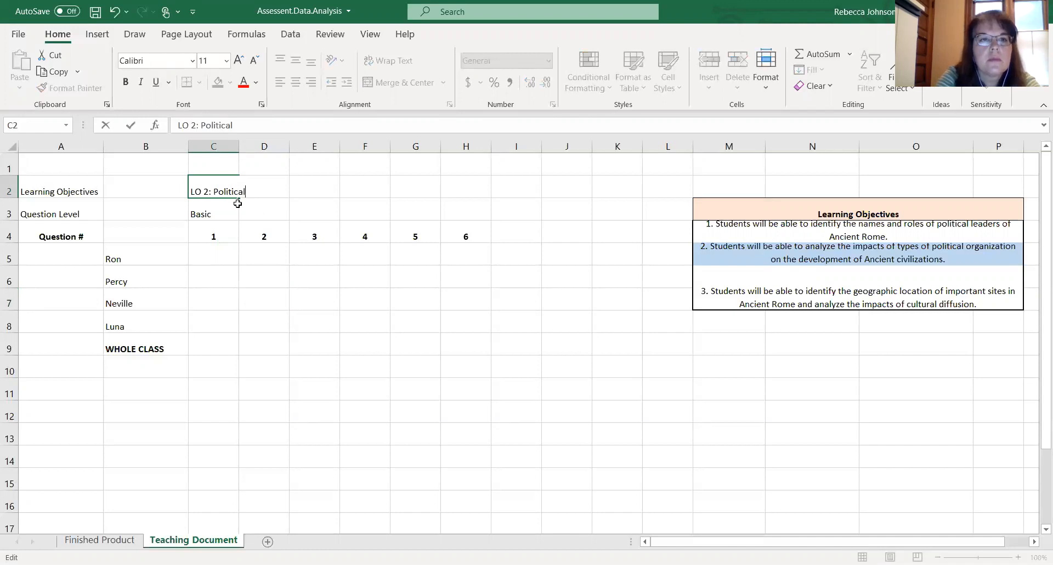
text( Organization)
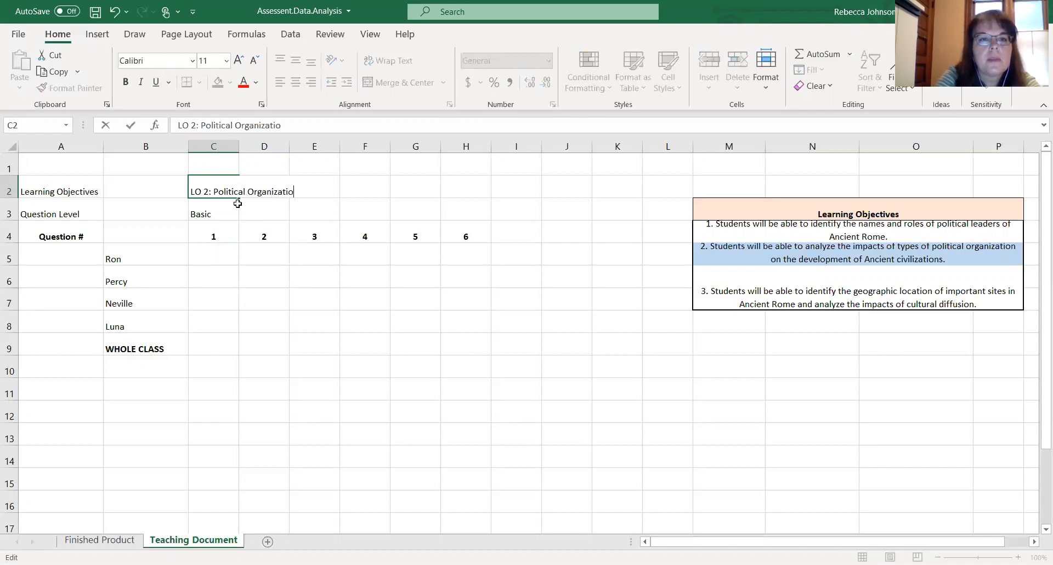
key(Return)
- Wrap the text in C2, make row 2 taller and widen column C to fit the label
click(222, 184)
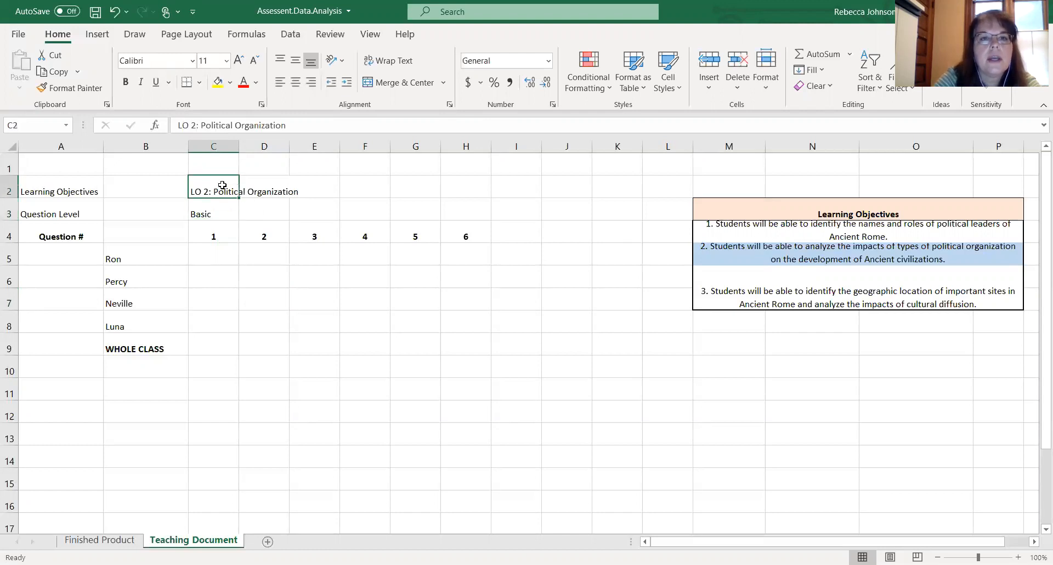
click(388, 60)
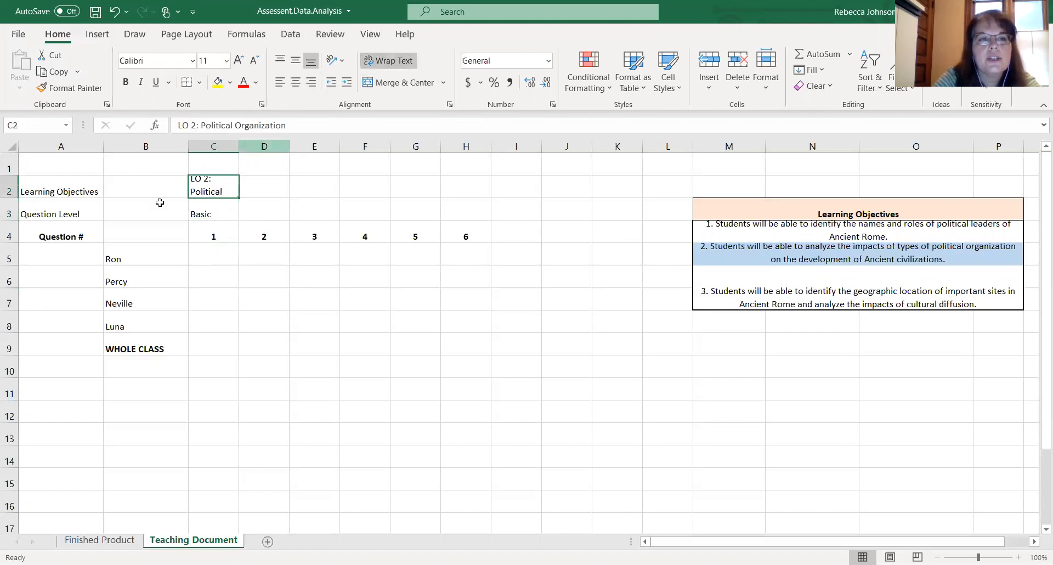
drag(12, 196, 12, 217)
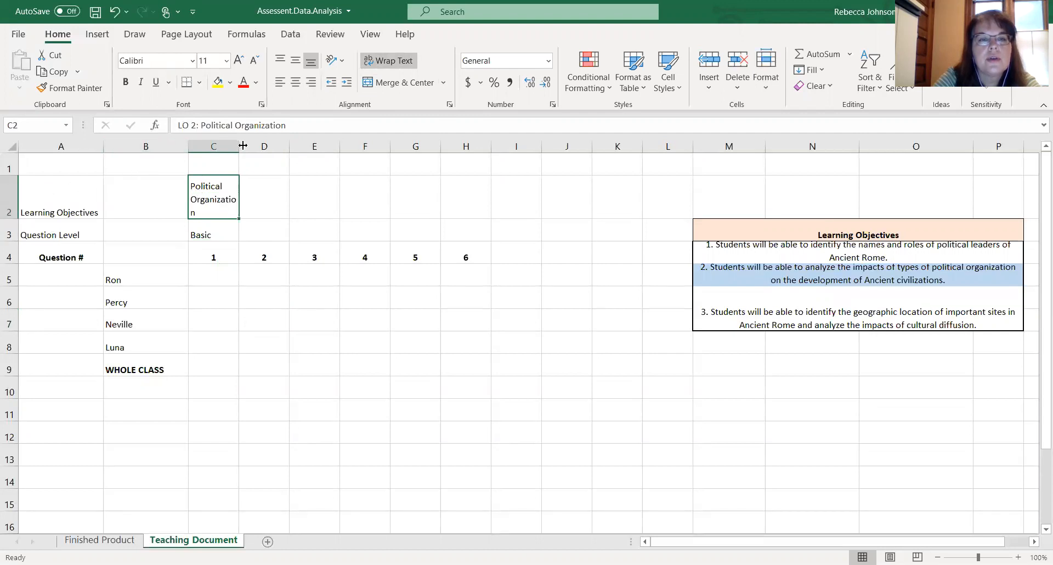
drag(243, 145, 255, 145)
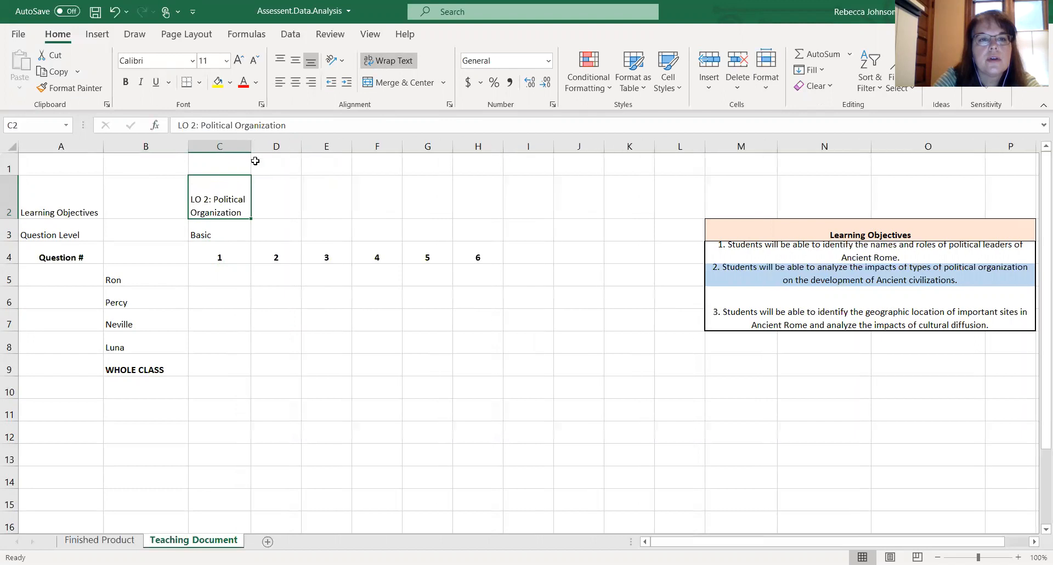
- Enter Target as the question level for question 2 in cell D3
click(261, 197)
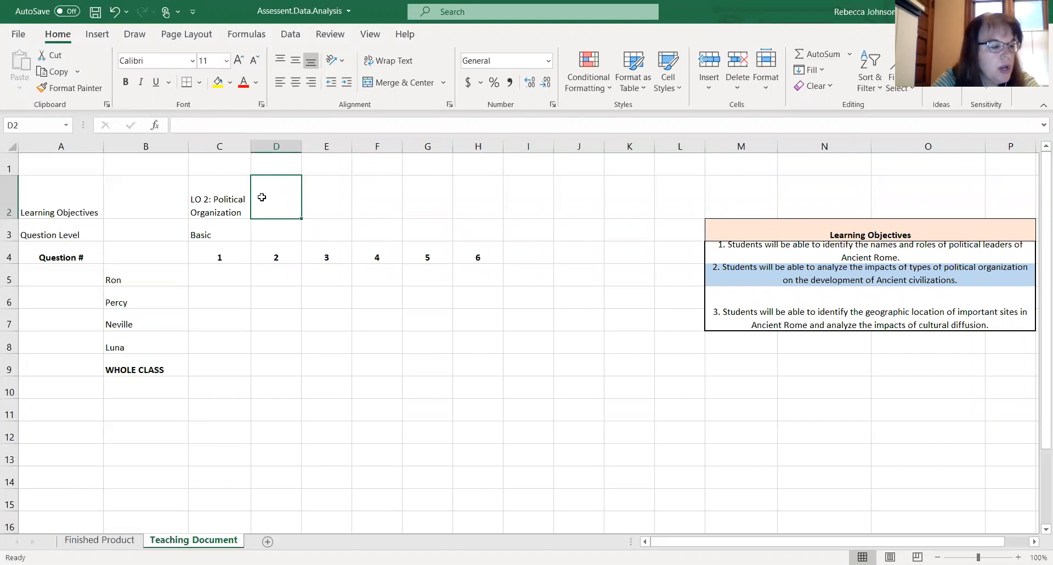
click(271, 237)
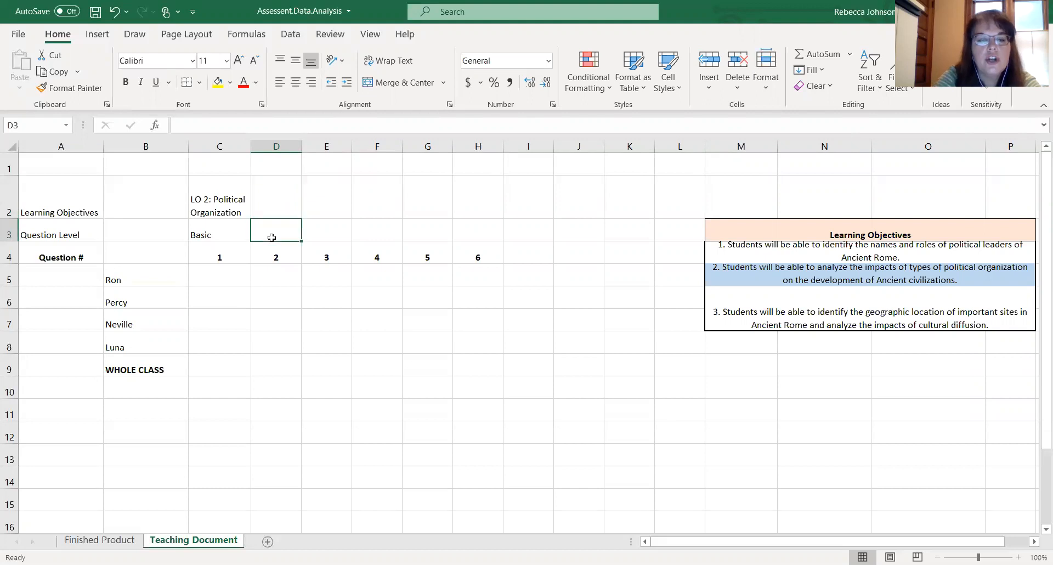
text(Target)
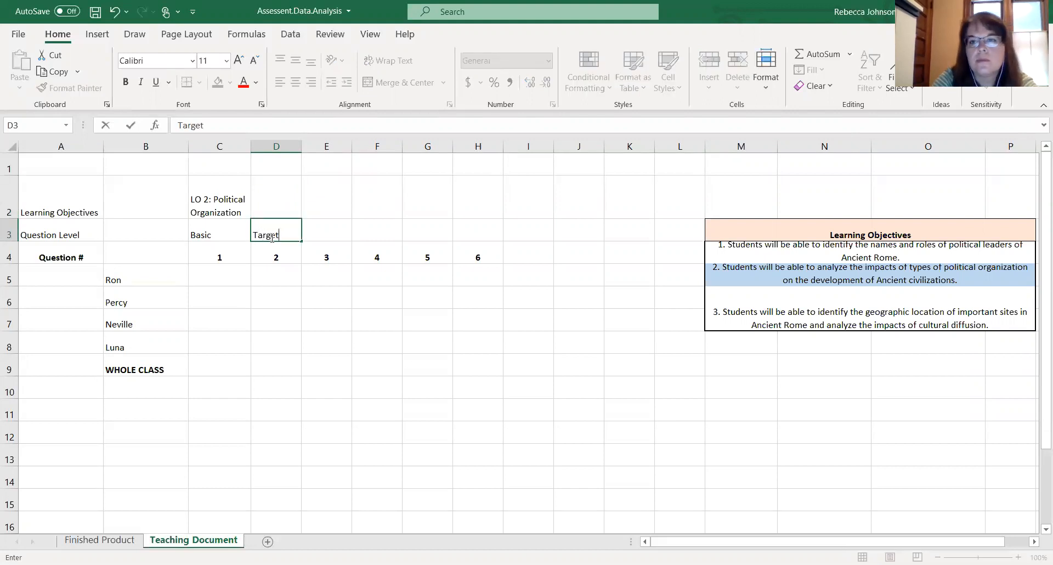
- Enter LO 1: Leaders as question 2's learning objective in D2 and wrap its text
click(281, 197)
text(LO 1)
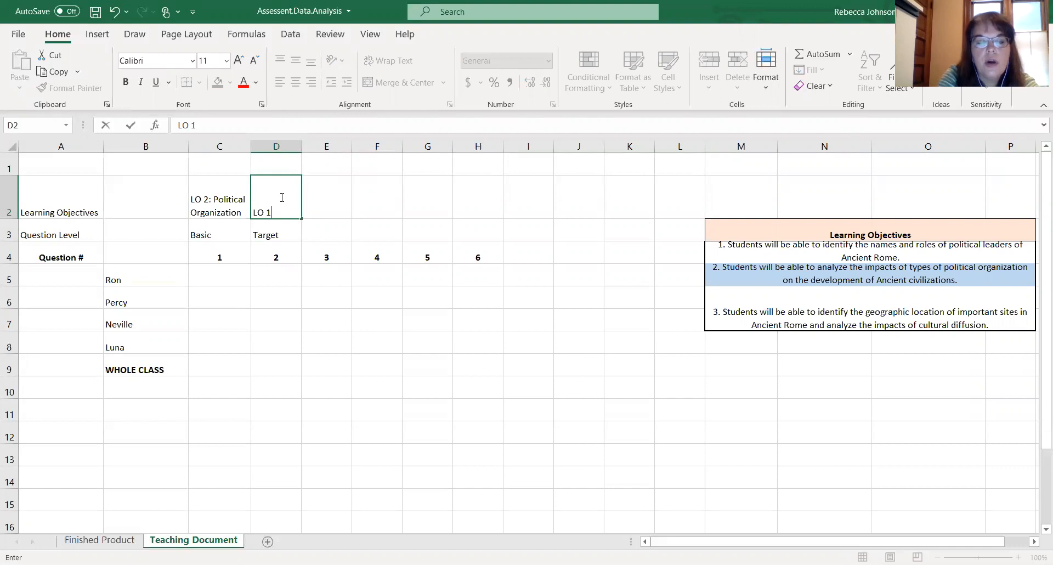
text(: Leaders)
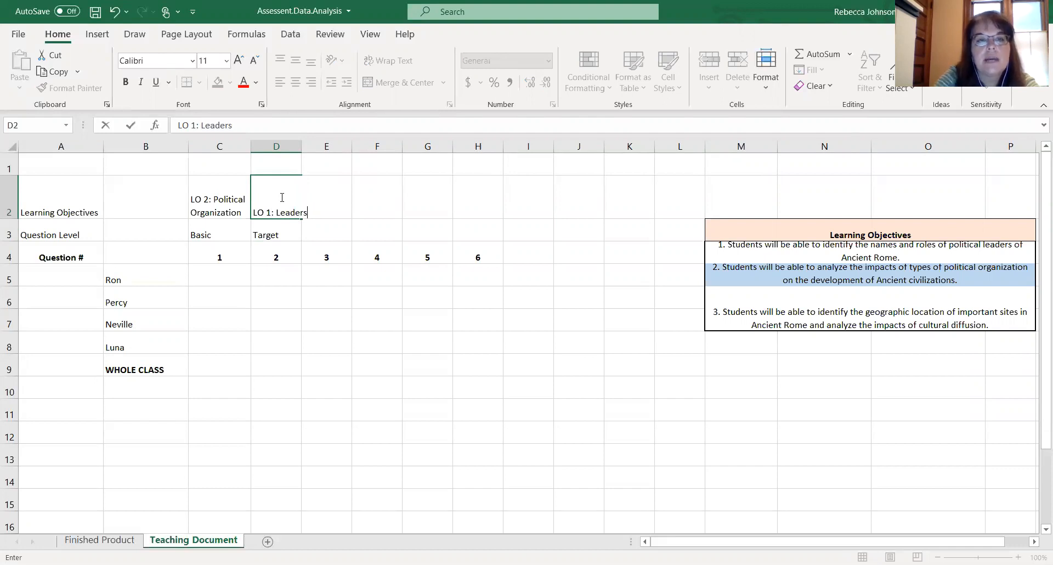
click(336, 329)
click(287, 211)
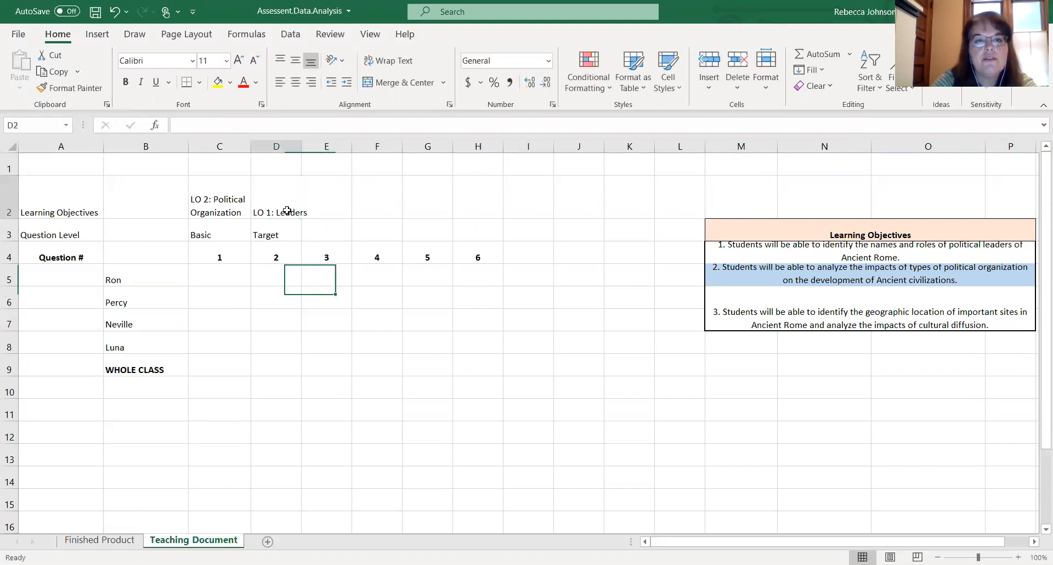
click(399, 64)
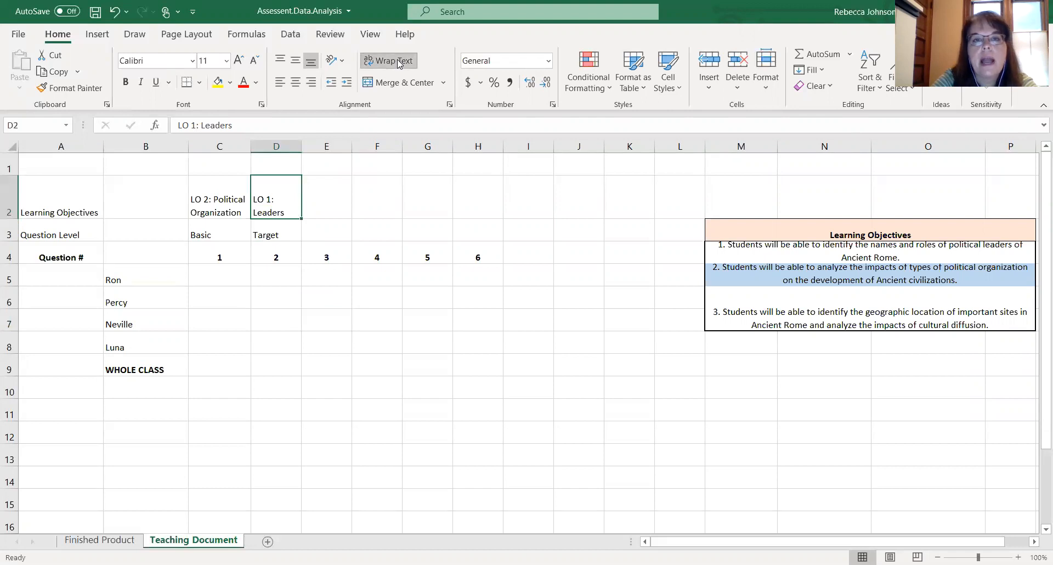
- Enter Advanced as the question level for question 3 in cell E3
click(329, 203)
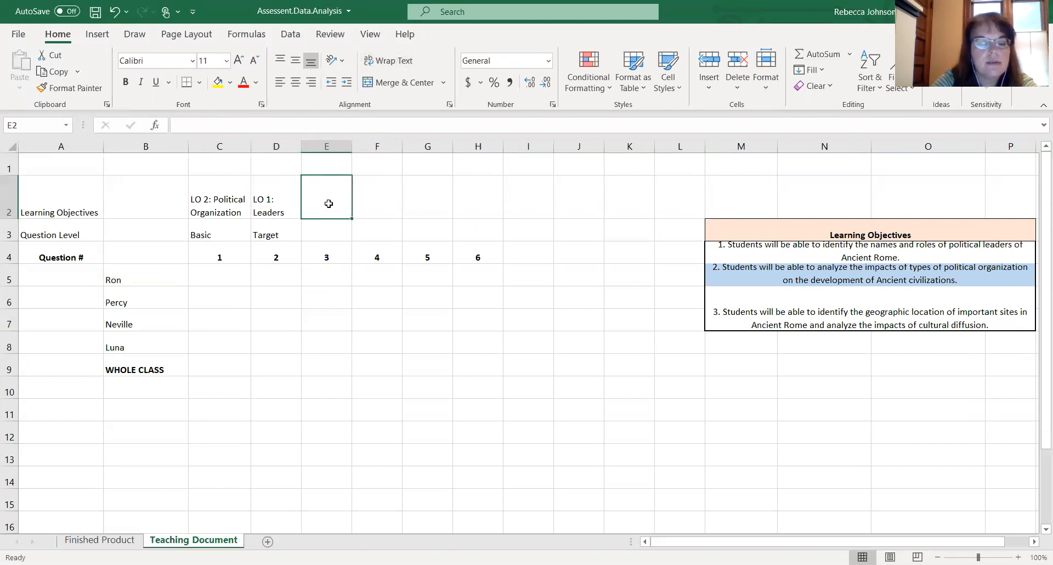
click(326, 233)
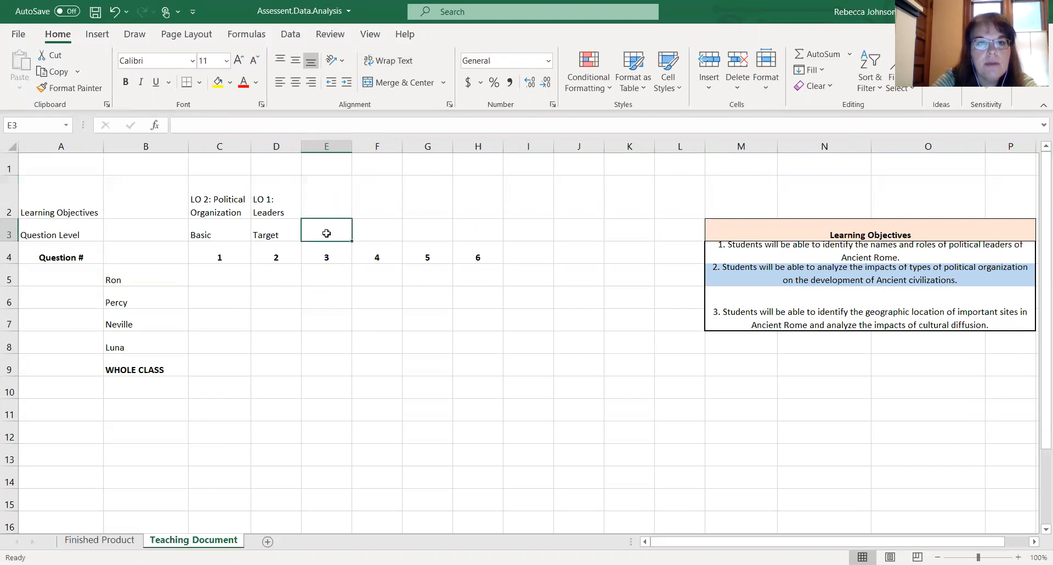
text(Advanced)
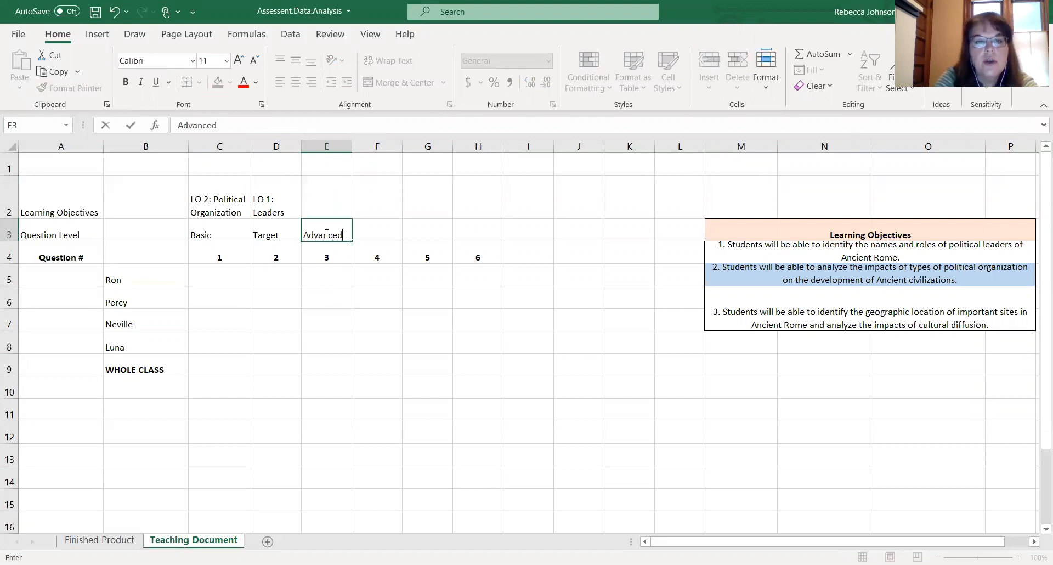
click(383, 226)
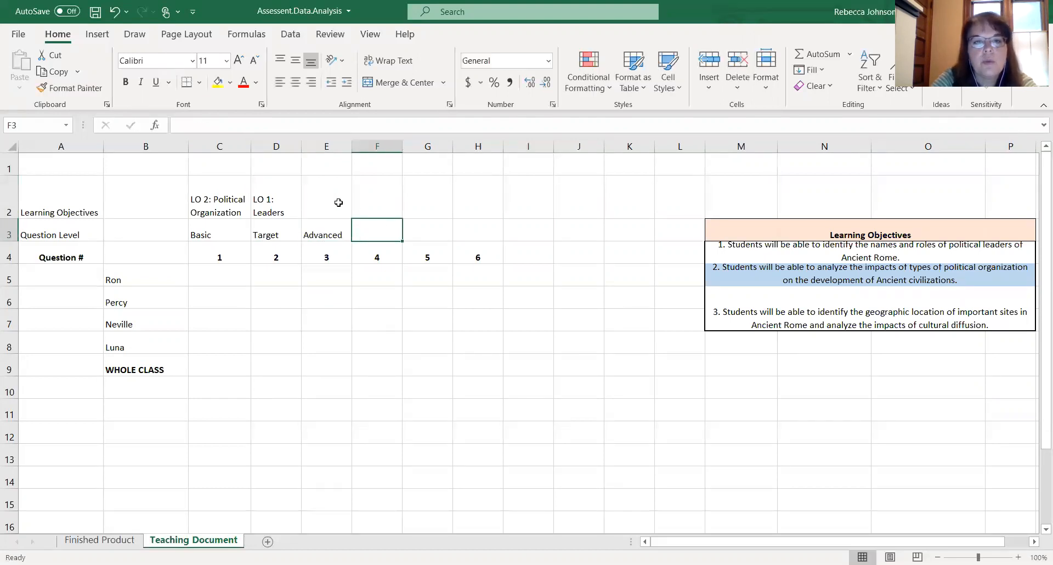
- Enter LO 2: Political Organization as question 3's learning objective in cell E2
click(339, 203)
text(LO)
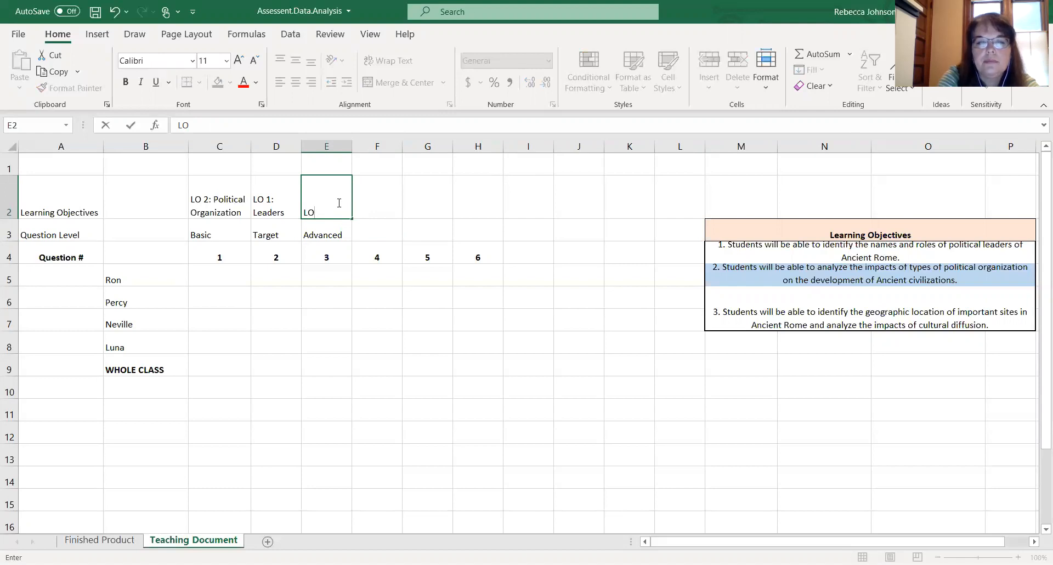
text(2:)
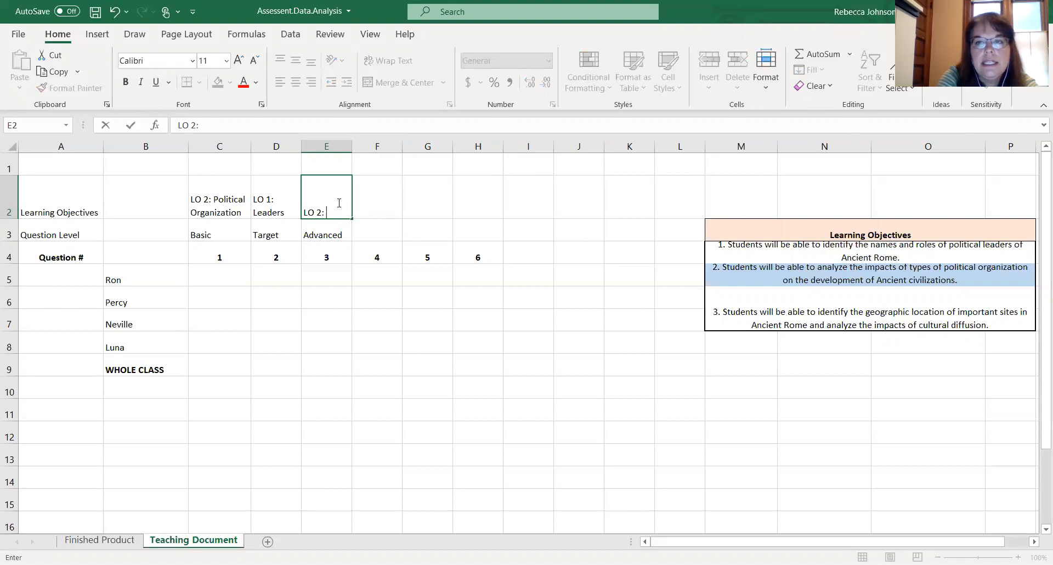
text( Politi)
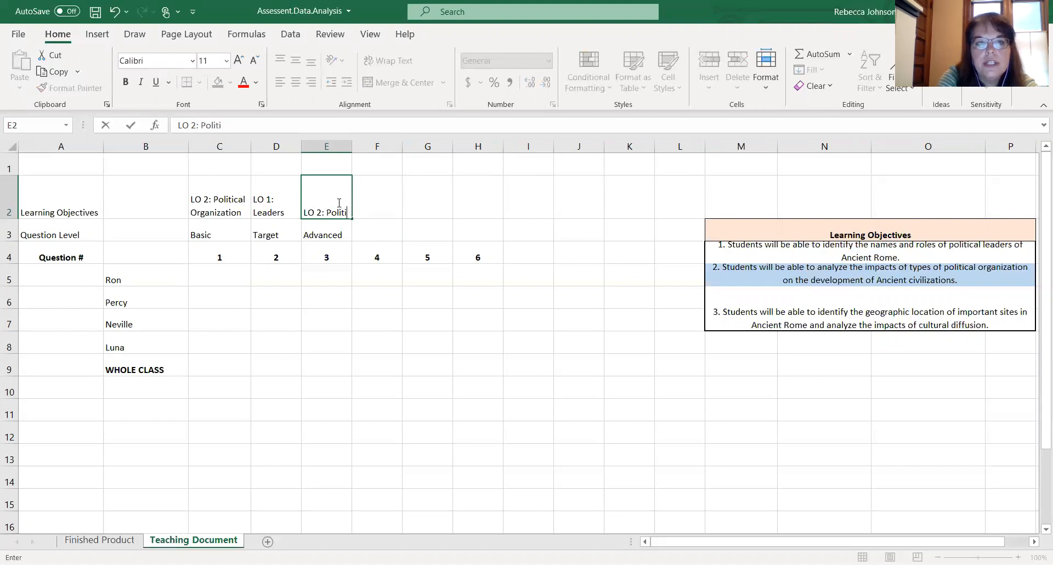
text(cal Organization)
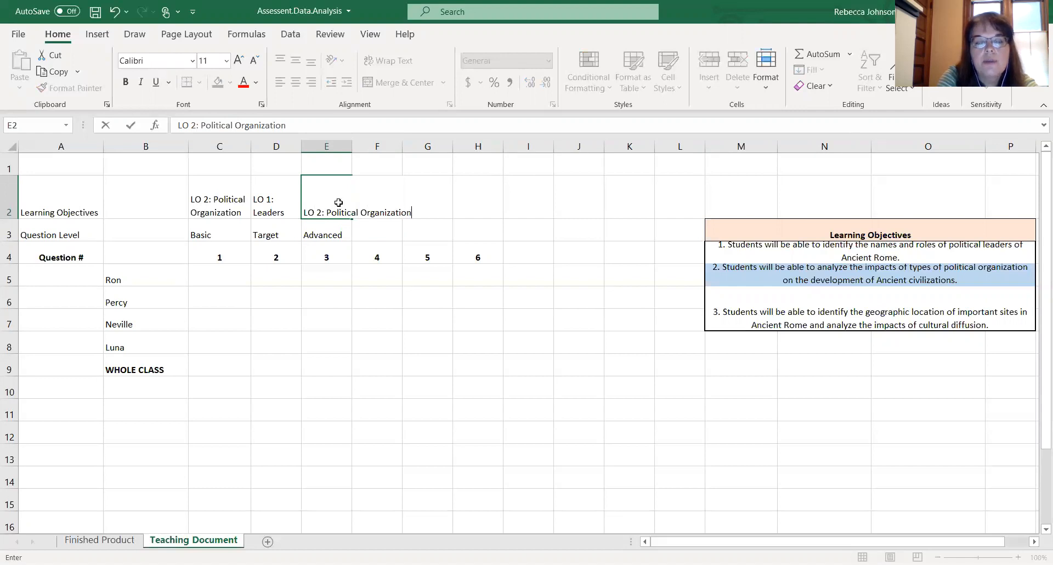
key(Return)
- Wrap the text in E2 and widen column E so the label fits on two lines
click(338, 202)
click(407, 61)
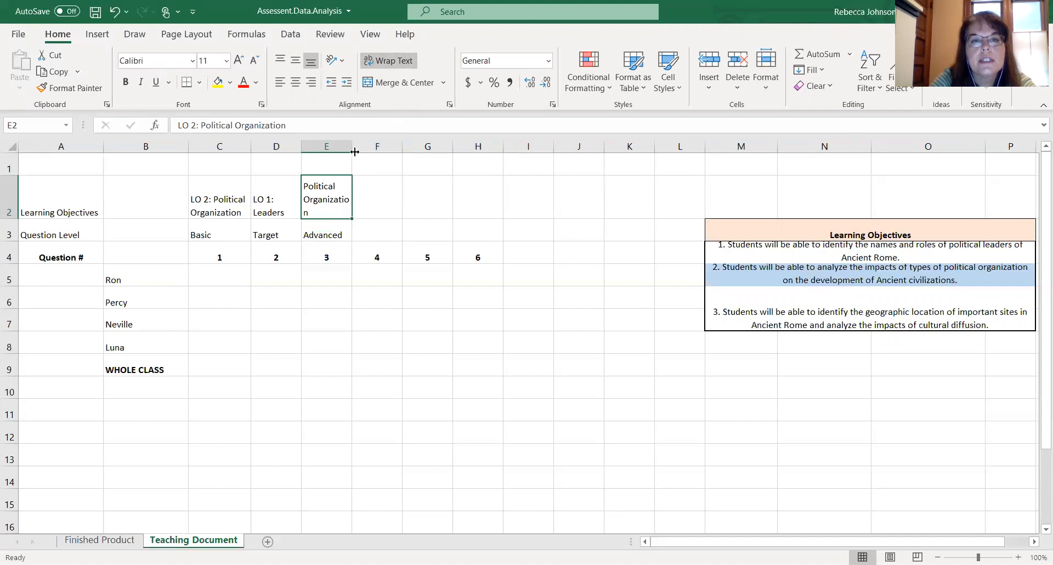
drag(352, 147, 366, 147)
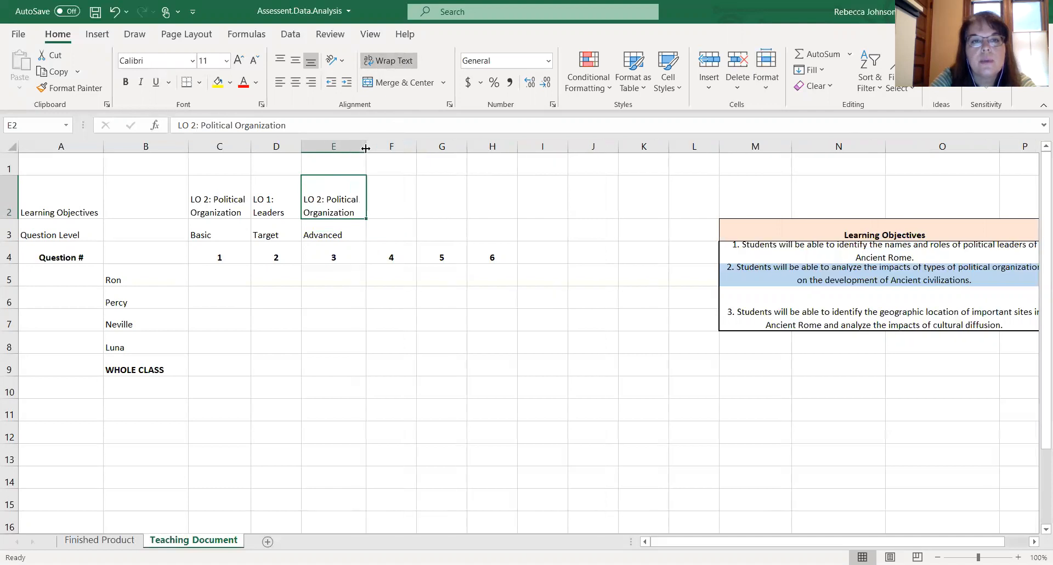
- Review the map identification question and its answers in the Rome sample test document
click(383, 205)
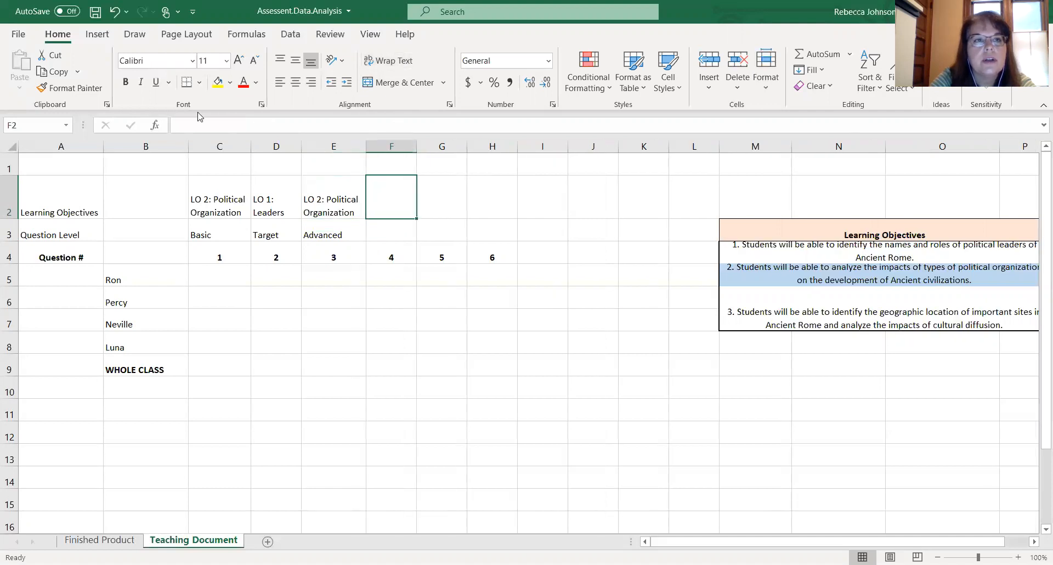
click(343, 289)
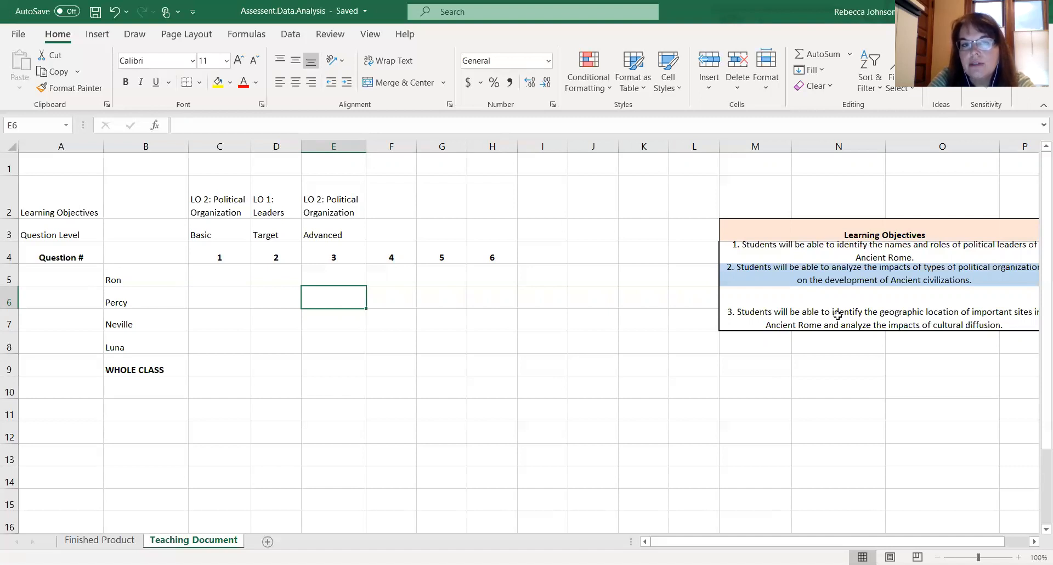
click(575, 355)
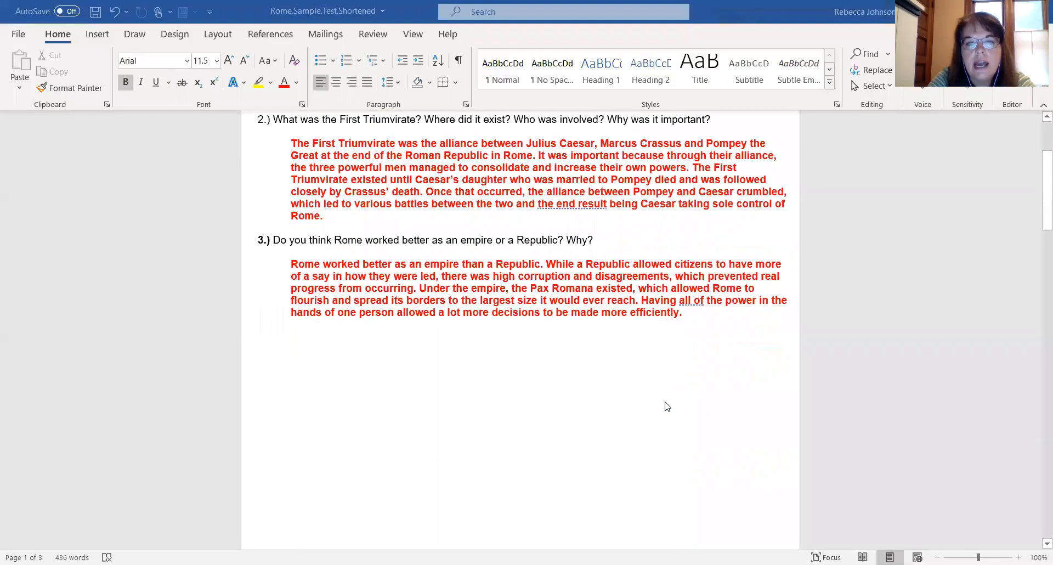
scroll(665, 405, down, 3)
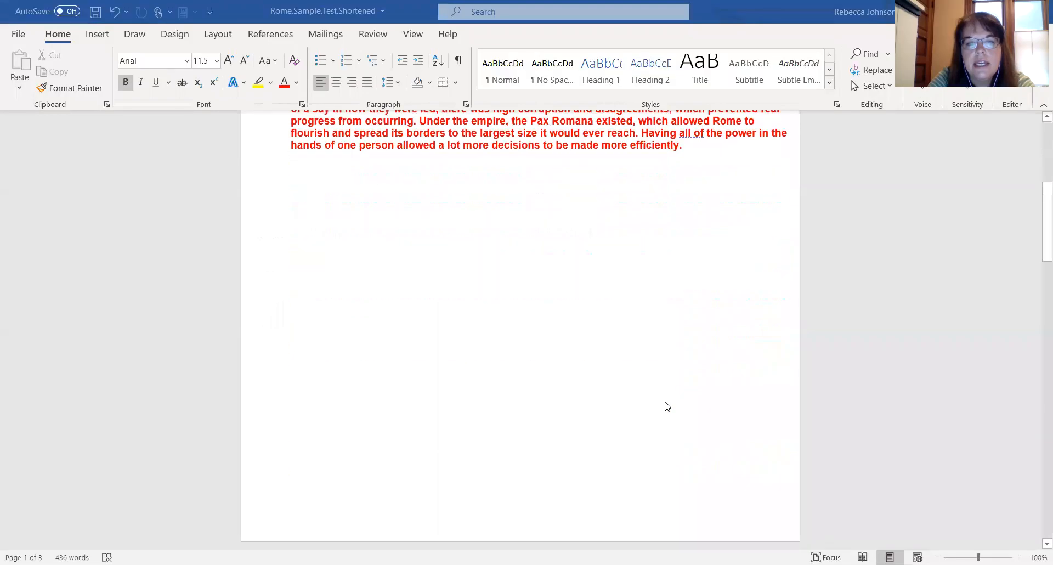
scroll(665, 405, down, 8)
scroll(665, 405, down, 1)
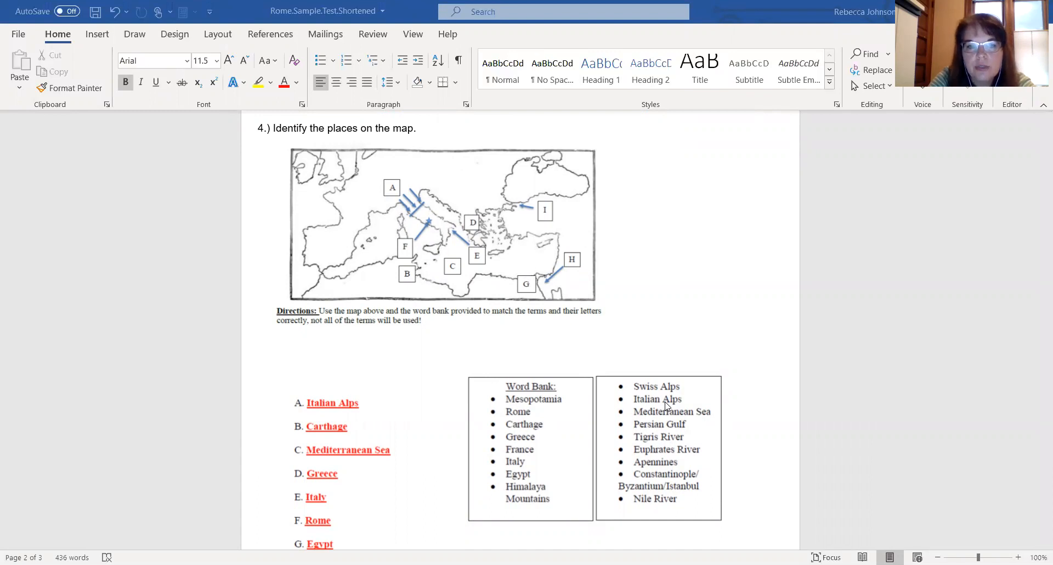
scroll(665, 405, down, 1)
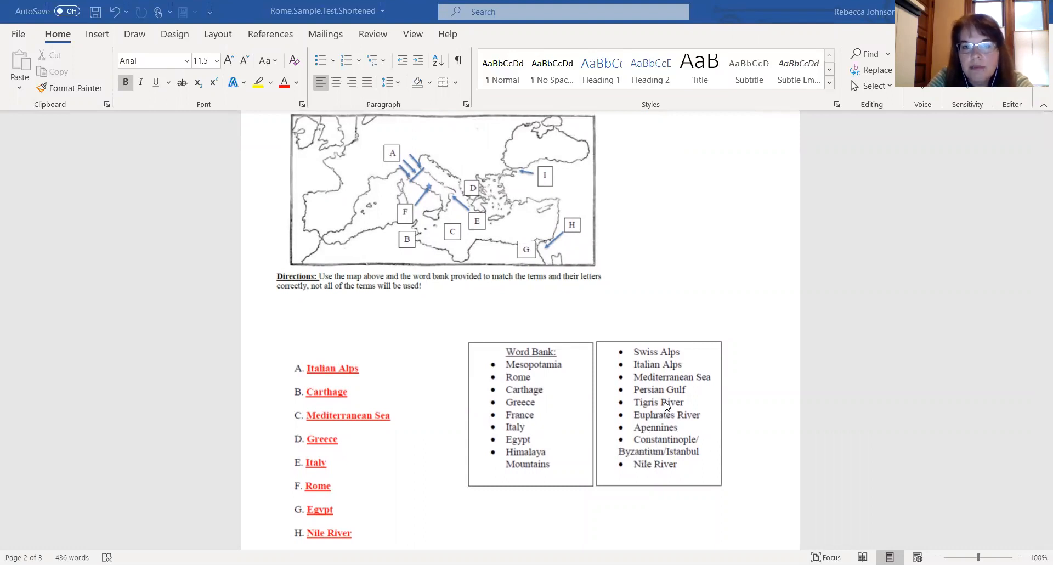
scroll(665, 404, down, 2)
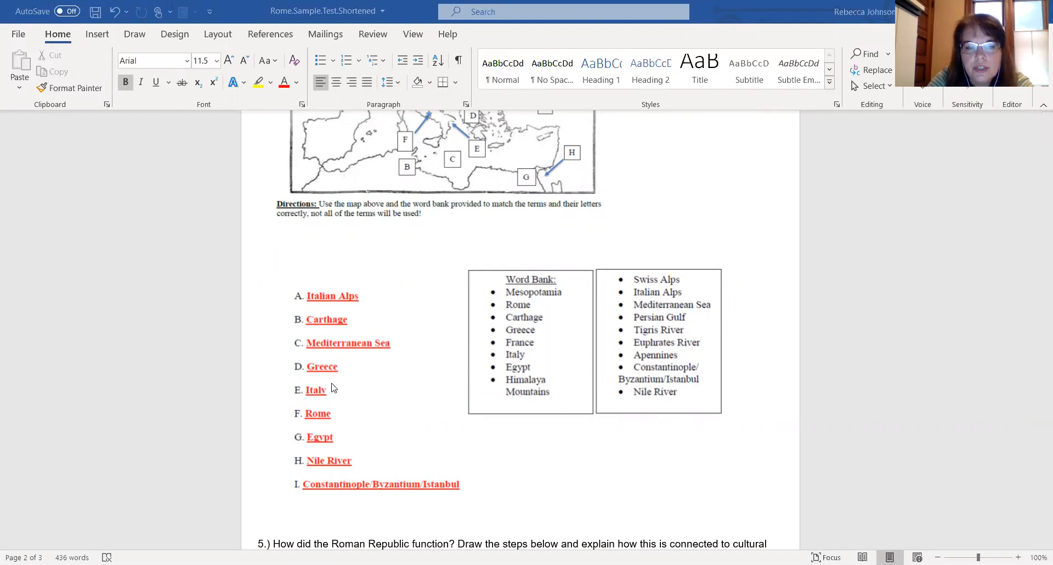
- Scroll through the sample test to review the Roman Republic and Republic-to-Empire questions and their answers
scroll(406, 437, down, 5)
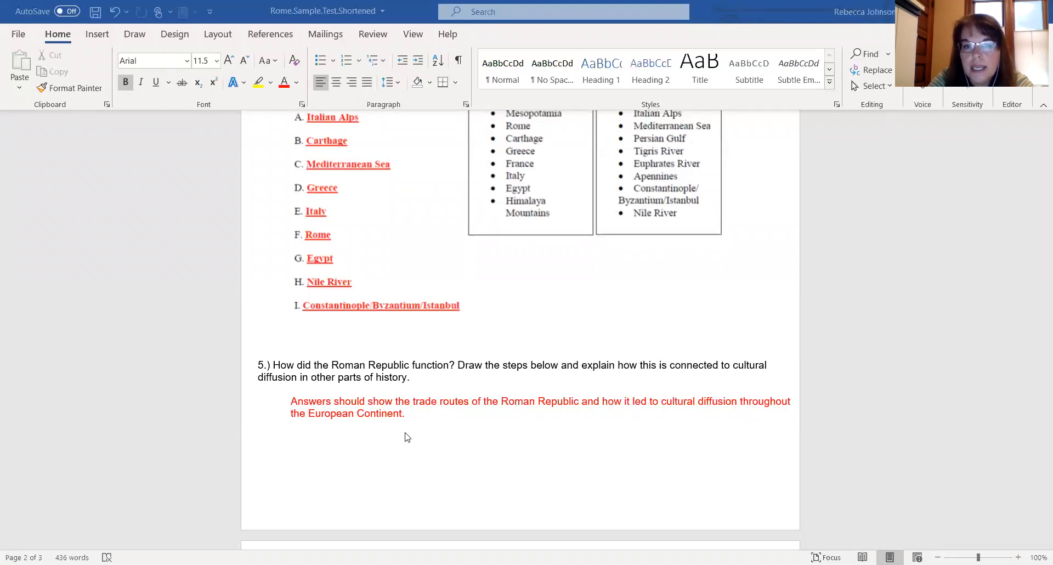
scroll(406, 436, down, 2)
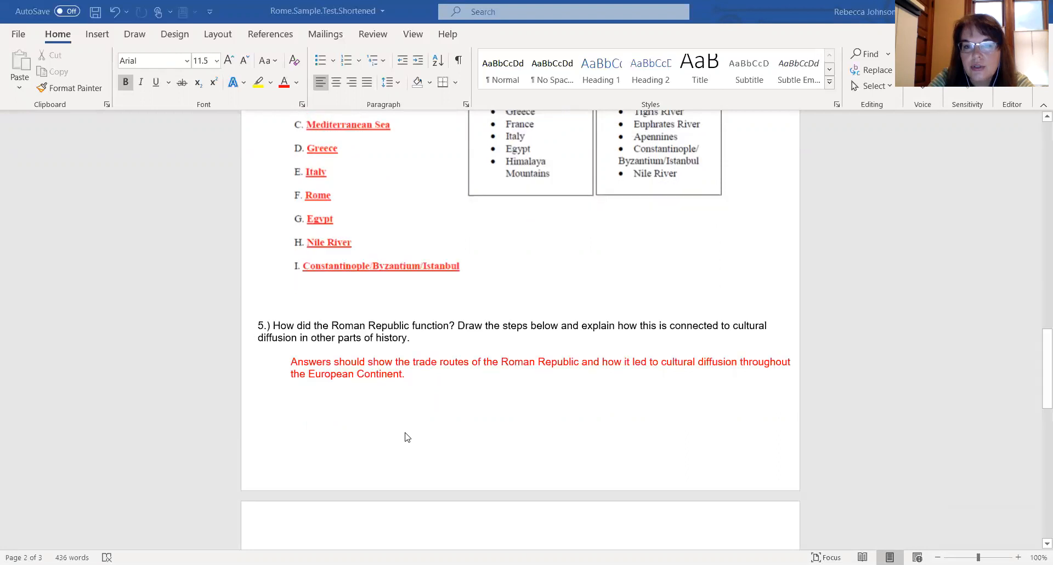
scroll(406, 437, down, 3)
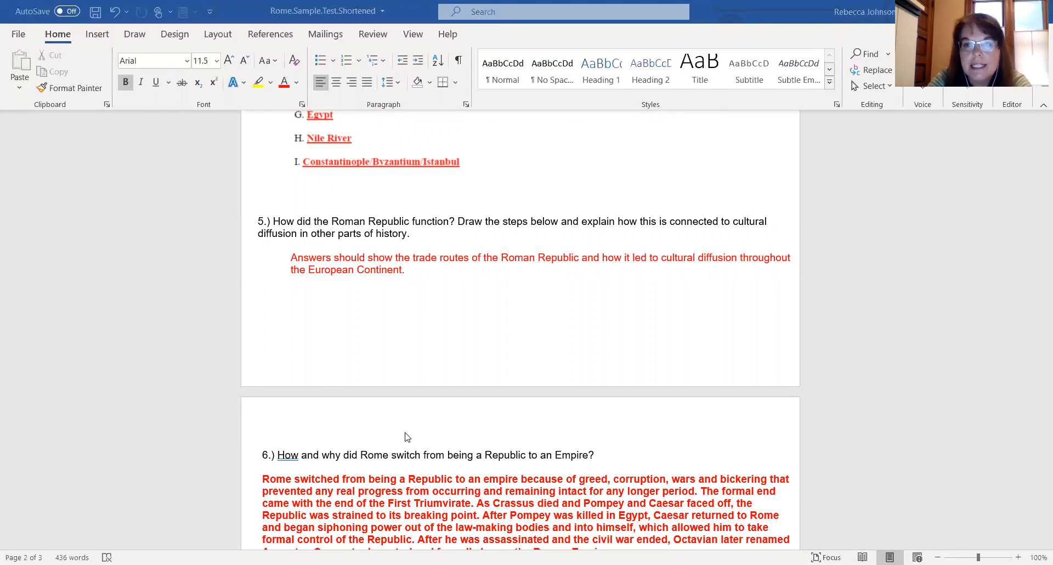
scroll(407, 436, down, 3)
scroll(407, 437, down, 3)
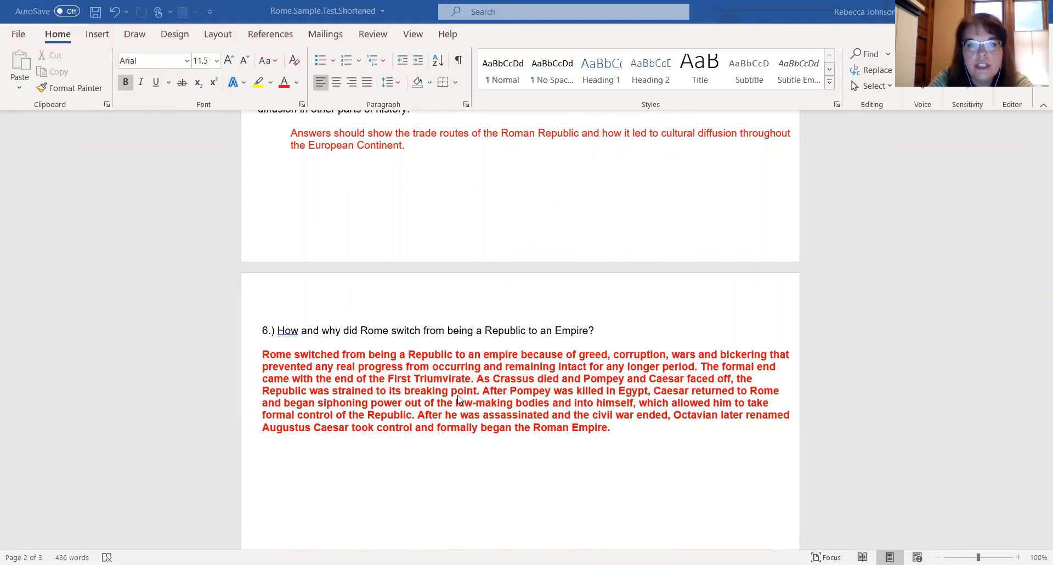
scroll(458, 398, up, 4)
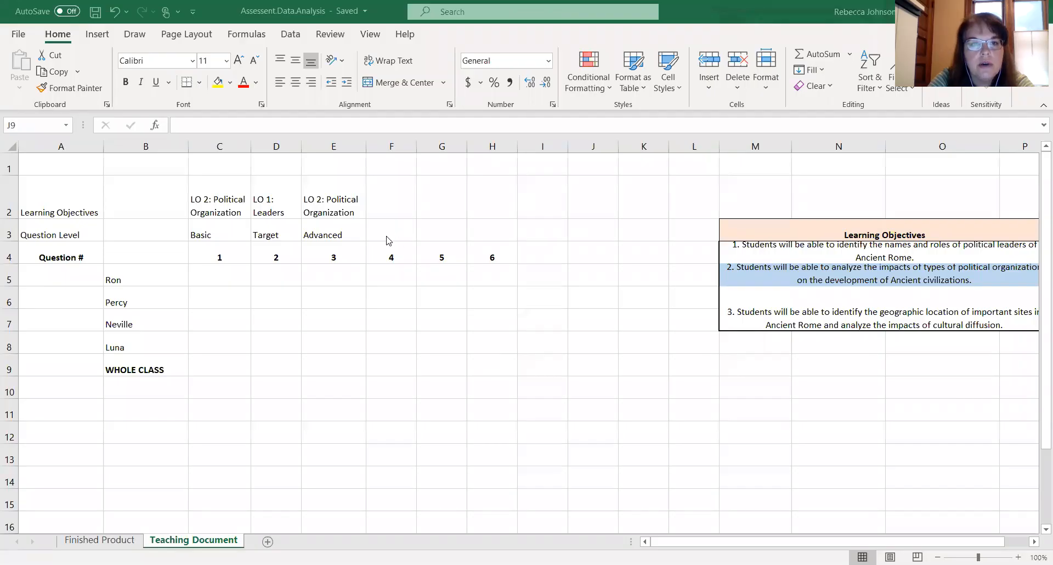
- Enter Target as the question level for question 4 in cell F3
click(385, 235)
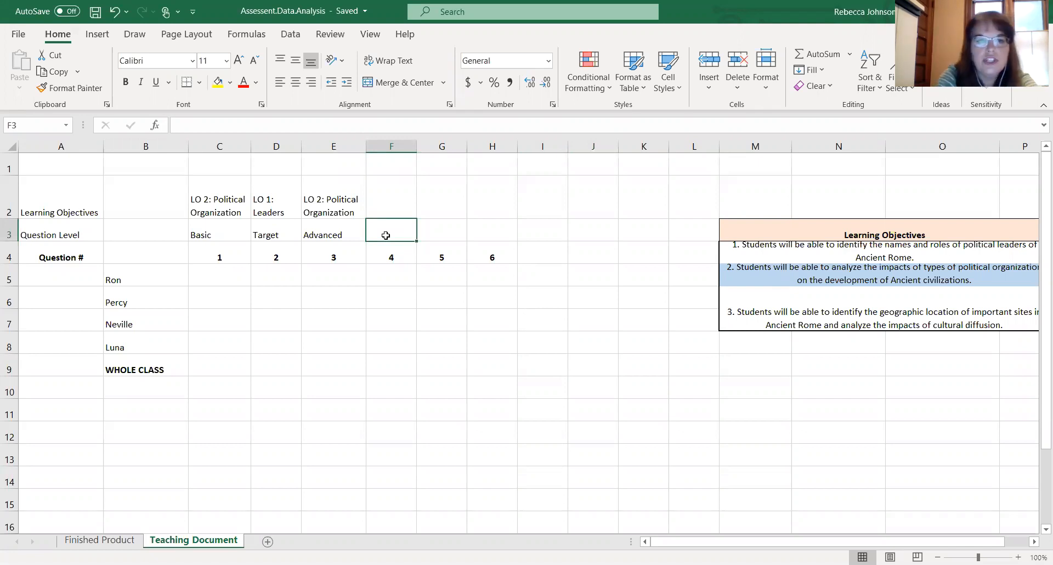
text(Tar)
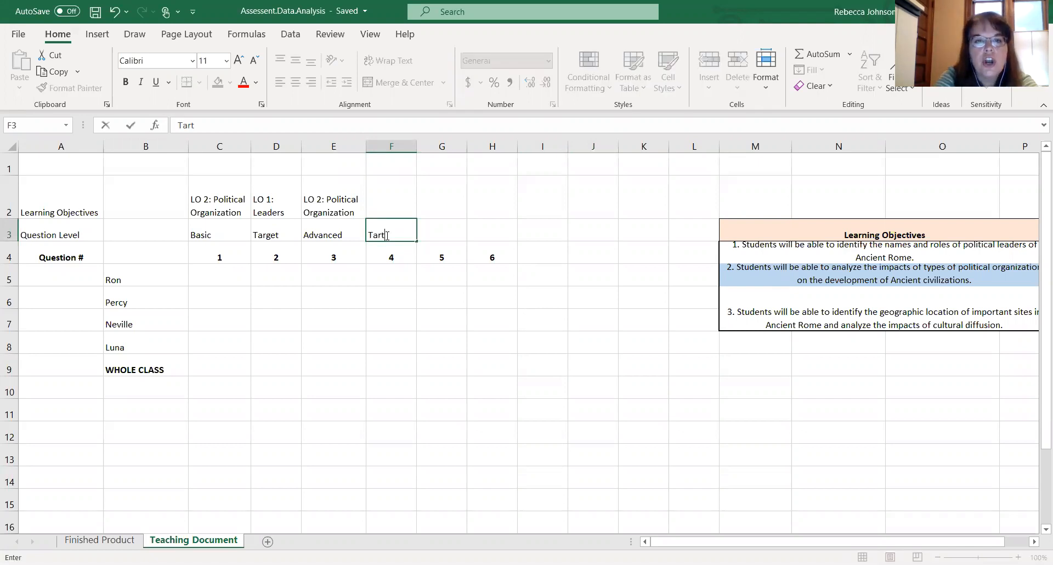
text(get)
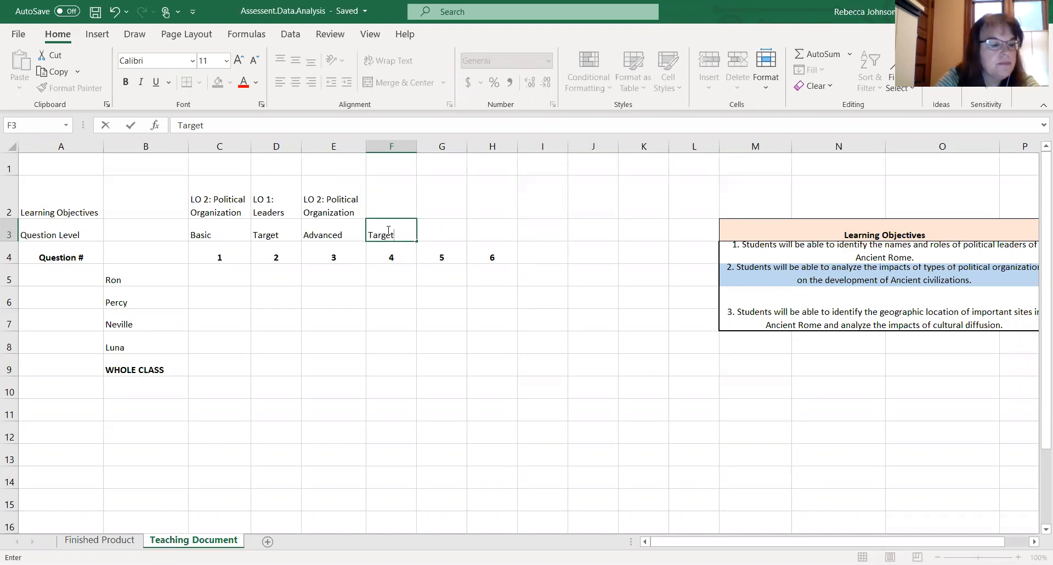
- Enter LO 3: Geography/Cultural Diffusion in cell F2, autofit row 2's height to show it, and save the workbook
click(392, 195)
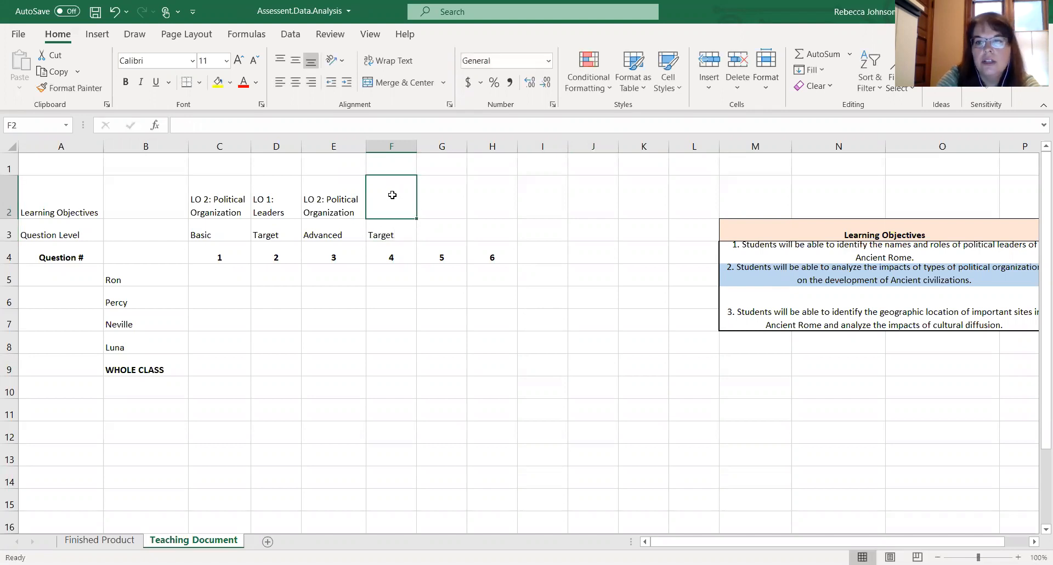
text(LO)
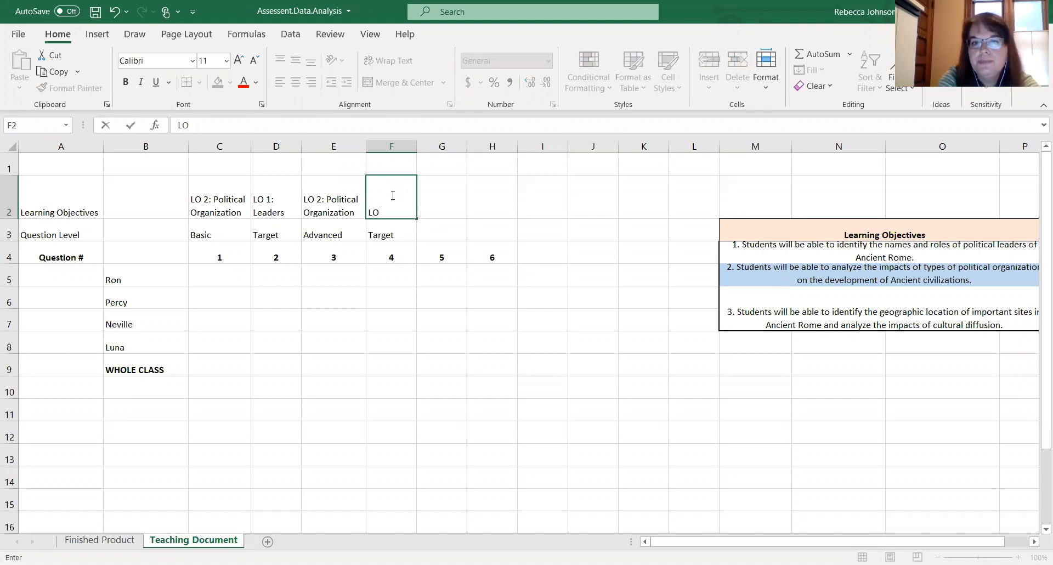
text( 3: G)
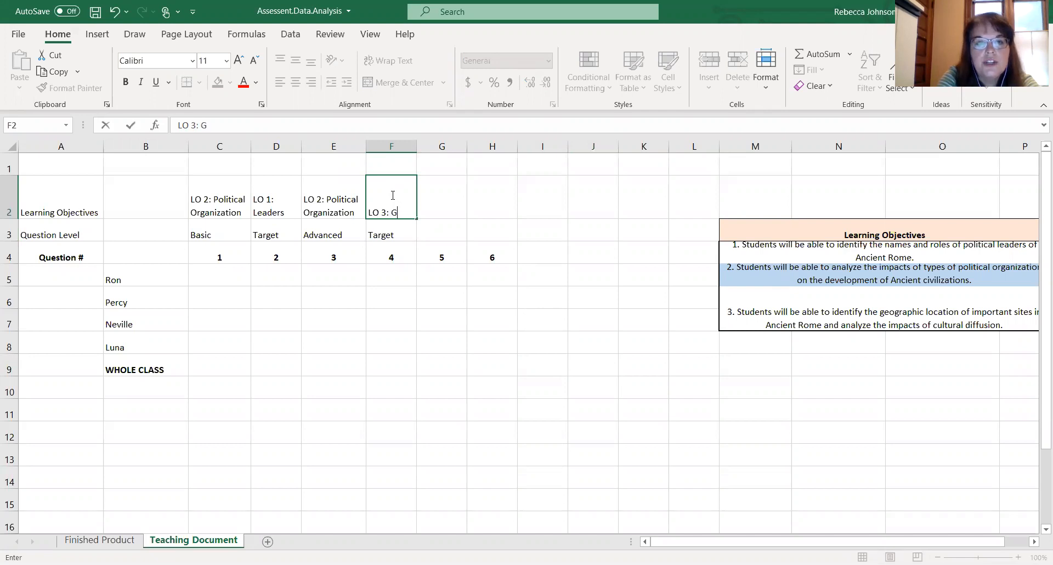
text(eography)
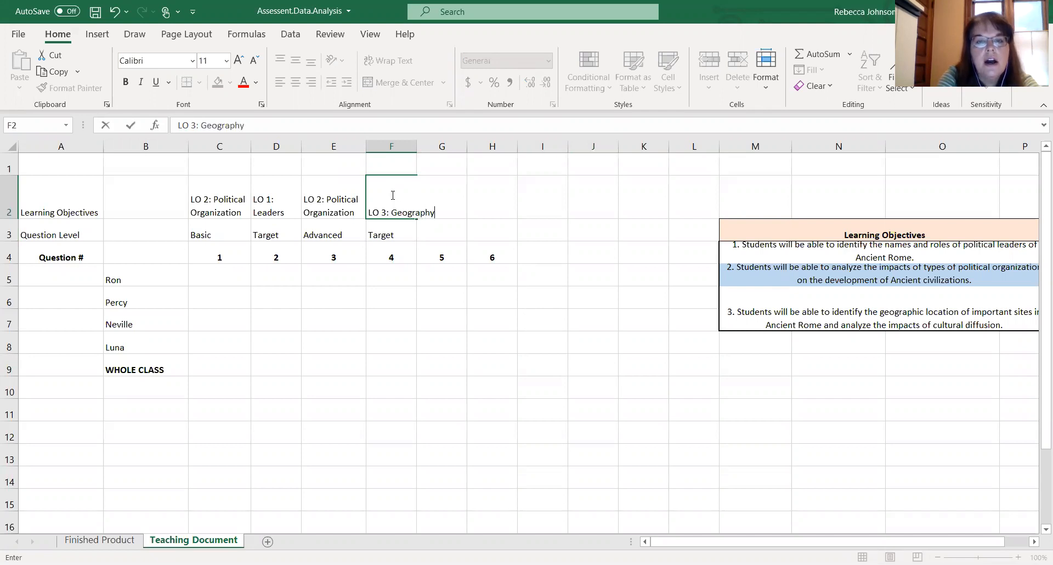
text(/Cultu)
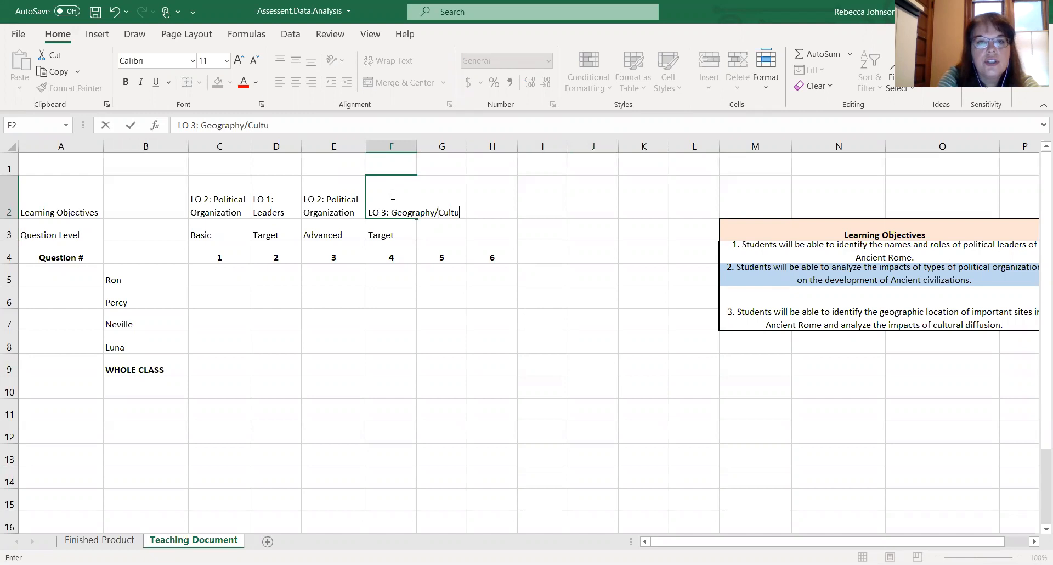
text(ral Diffusion)
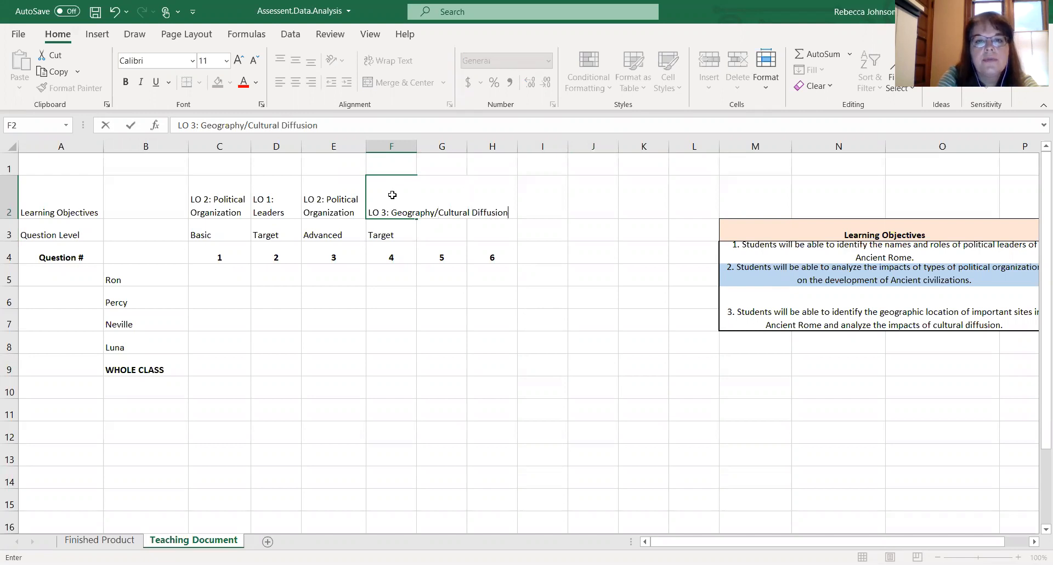
key(Return)
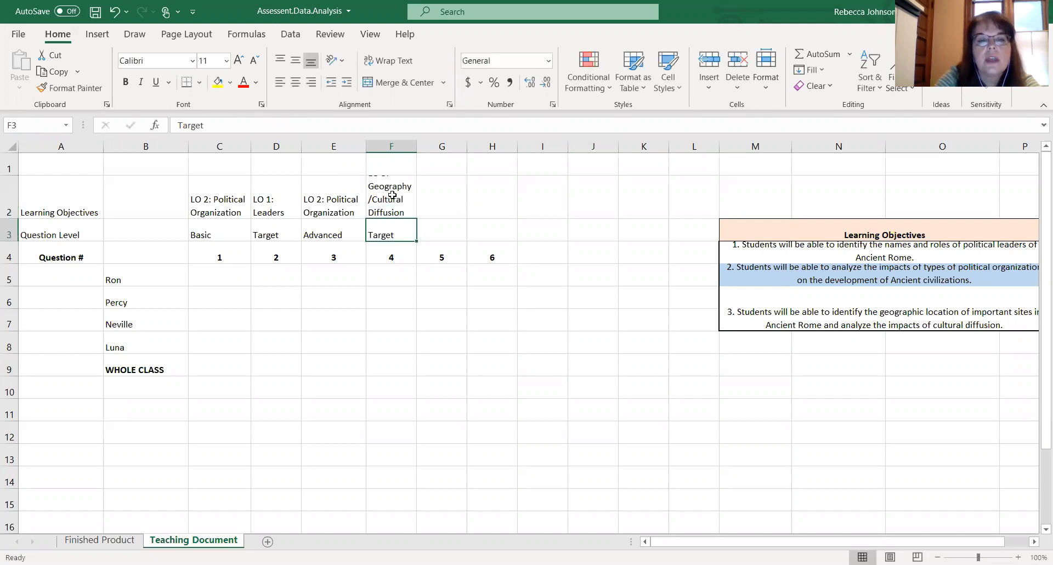
double_click(7, 217)
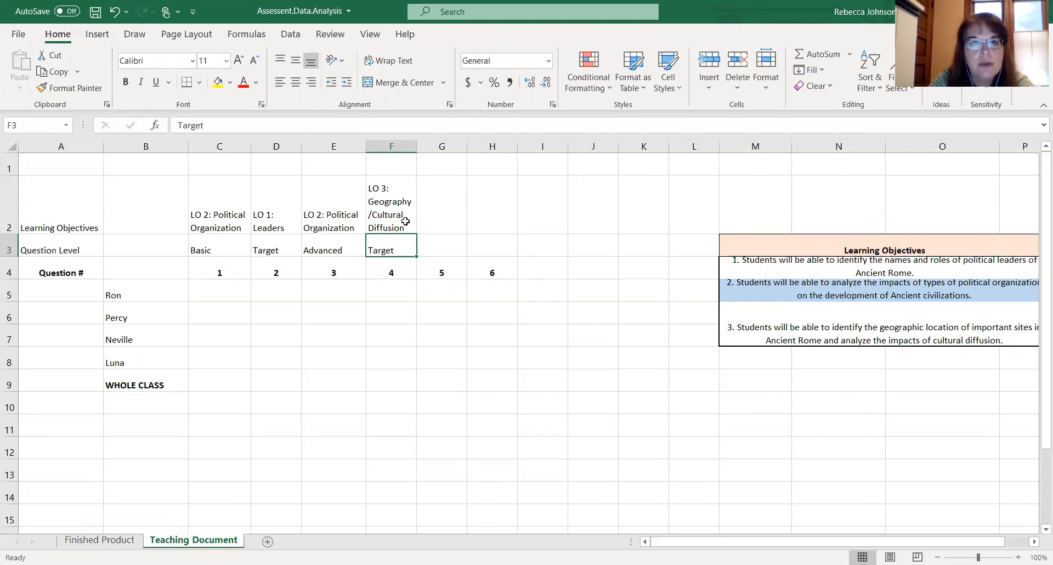
click(96, 12)
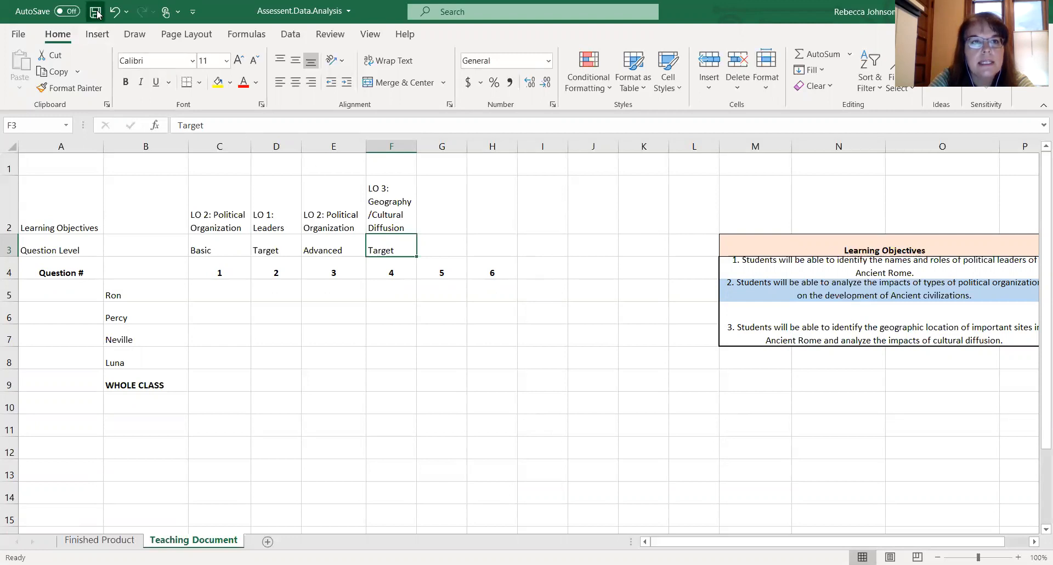
- Enter LO 3: Geography/Cultural Diffusion as question 5's learning objective in cell G2
click(449, 218)
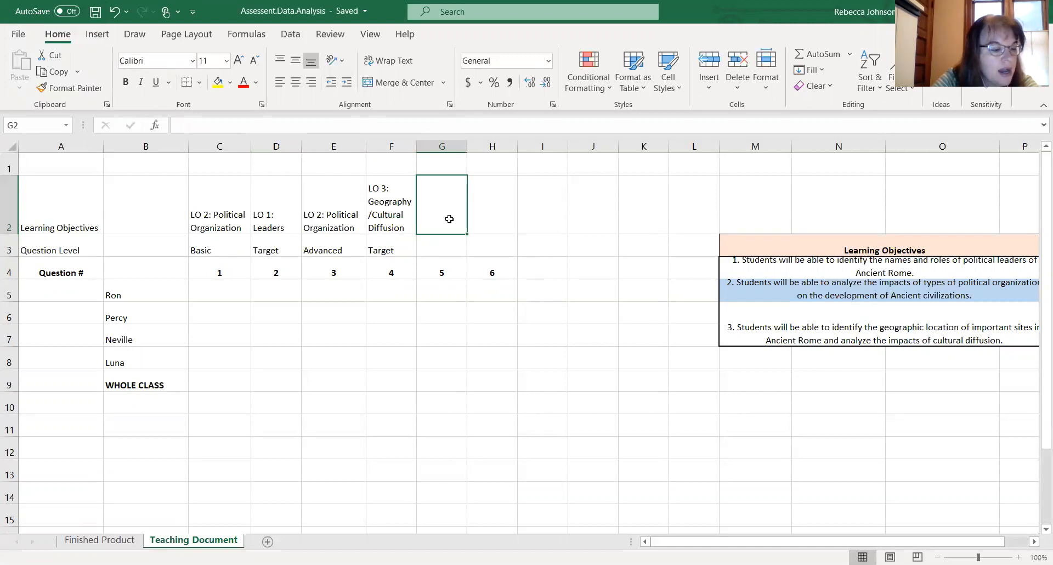
text(LO 3: Geography)
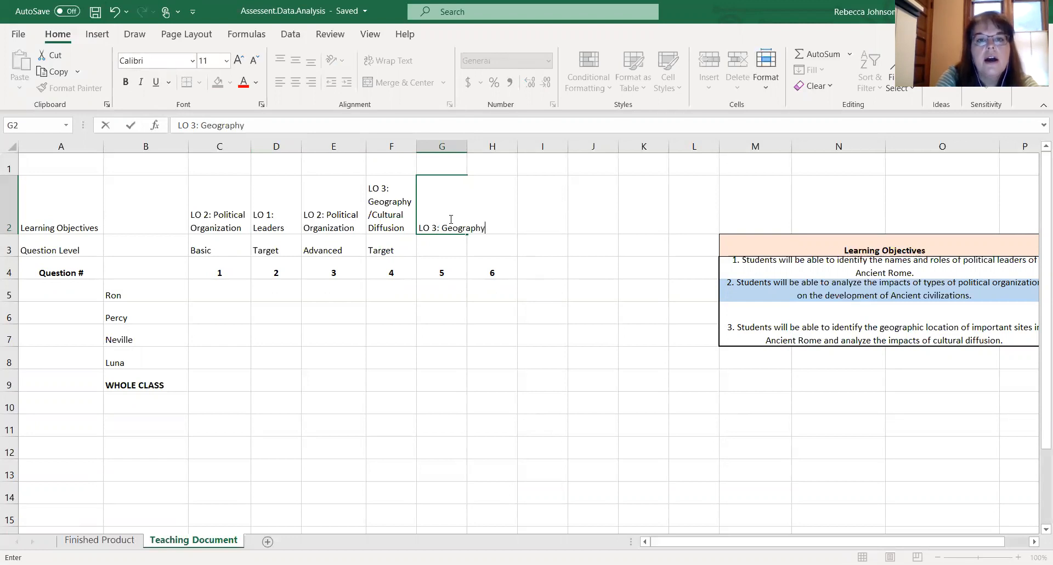
text(/Cul)
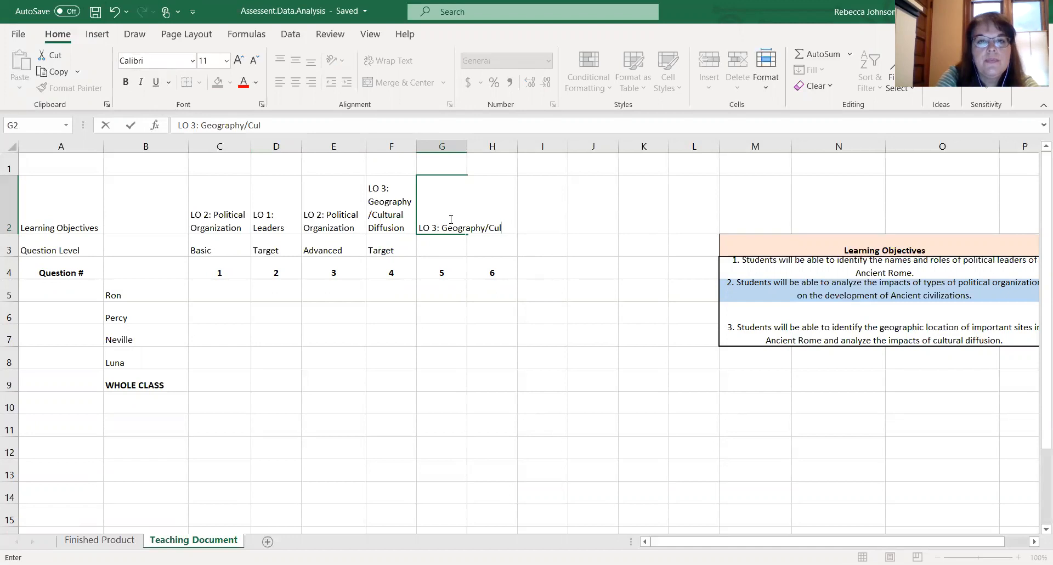
text(tural Diffu)
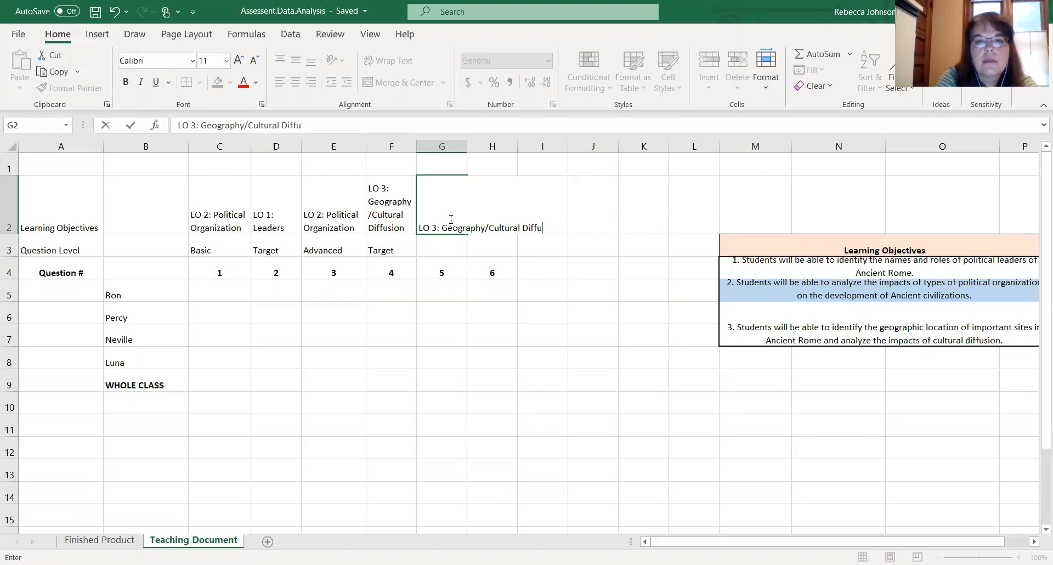
text(sion)
key(Return)
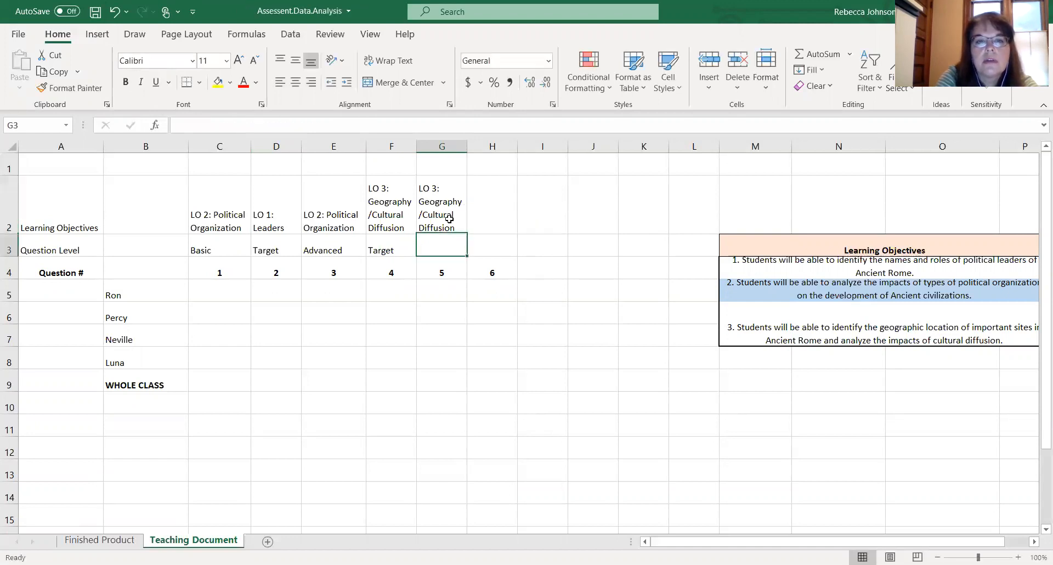
- Enter LO 1: Political Organization as question 6's learning objective in cell H2
click(490, 226)
text(LO 1)
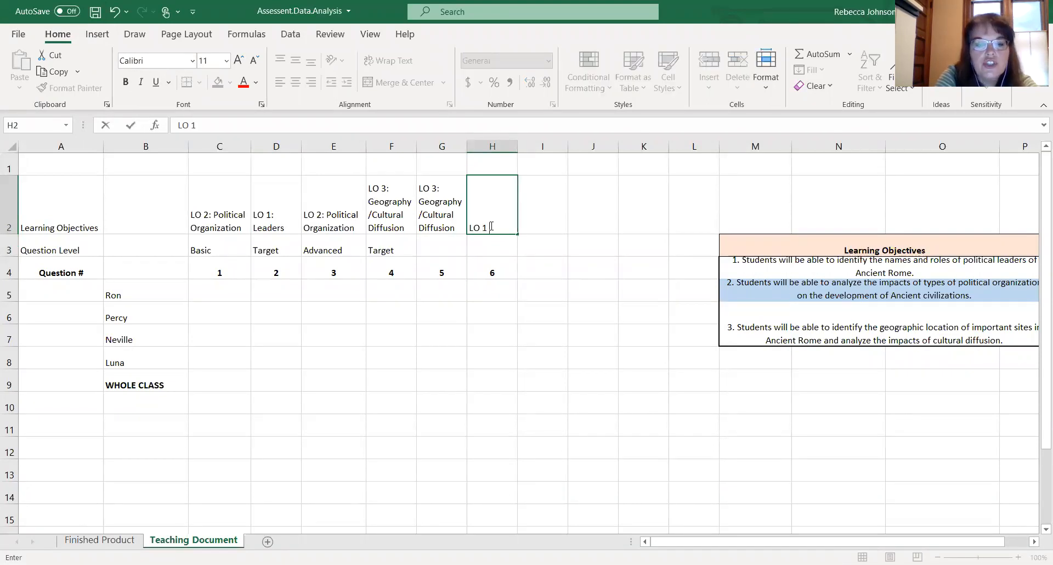
text( #)
key(BackSpace)
key(BackSpace)
key(BackSpace)
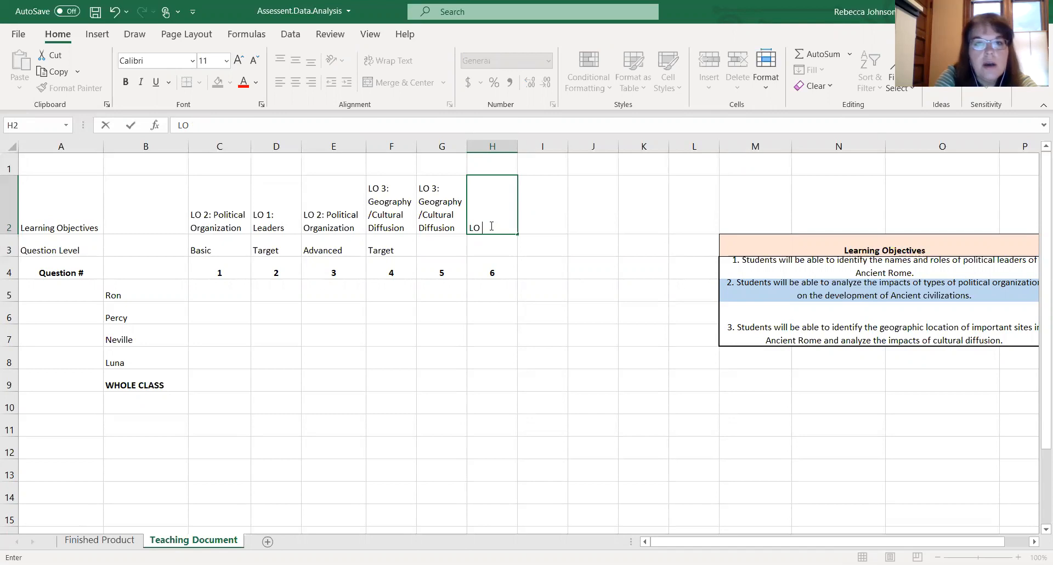
text(1: Political Organization)
key(Return)
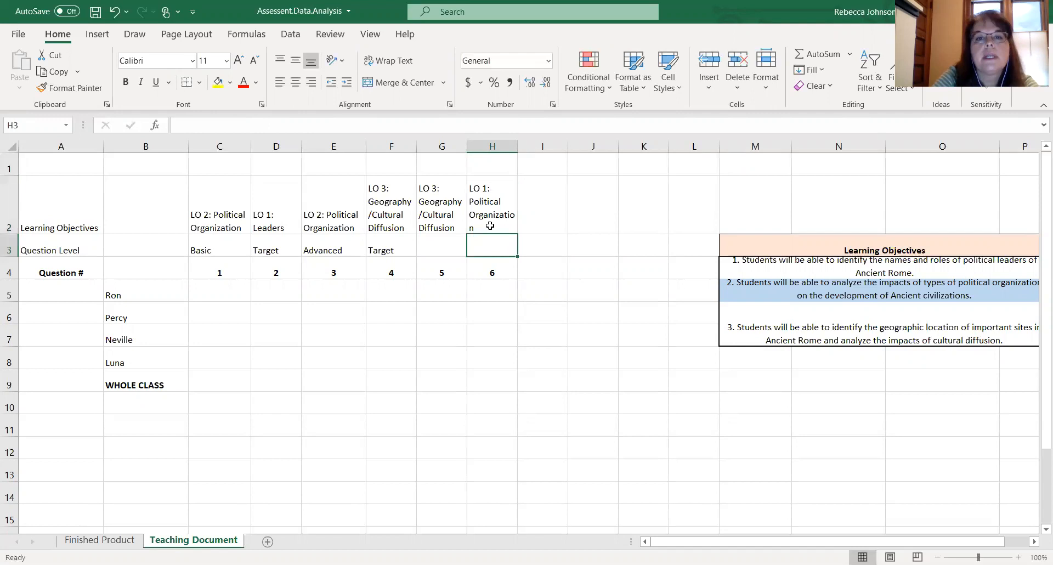
- Widen column H so its label fits on two lines and narrow columns J and K
click(489, 226)
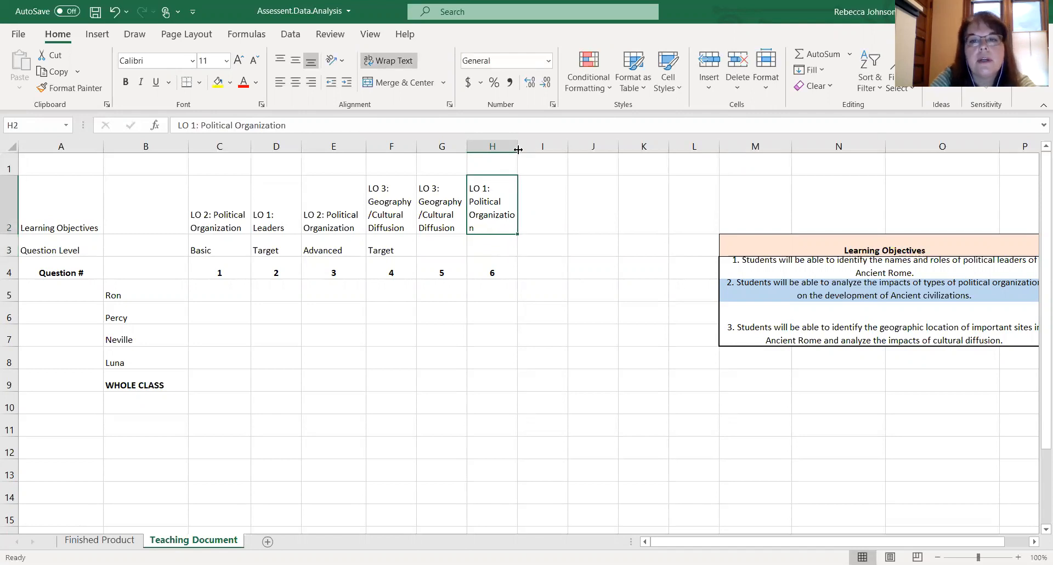
drag(518, 149, 534, 149)
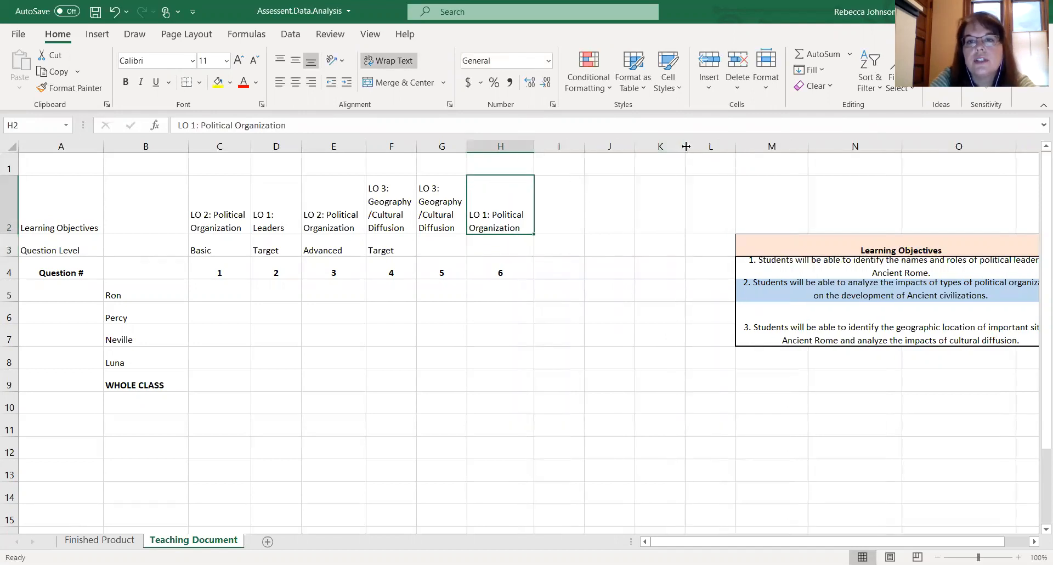
drag(685, 146, 660, 147)
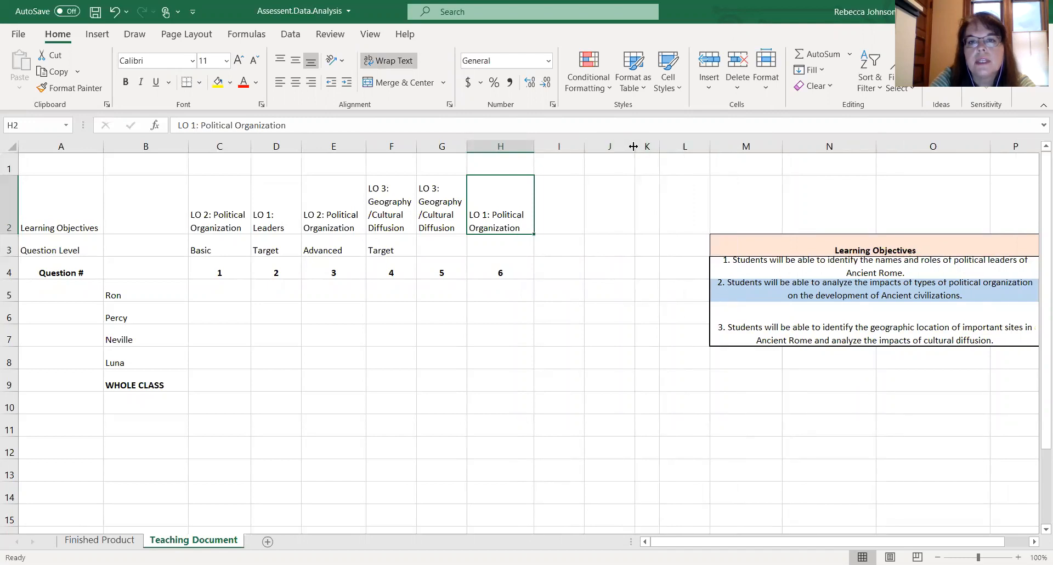
drag(633, 146, 615, 146)
click(546, 286)
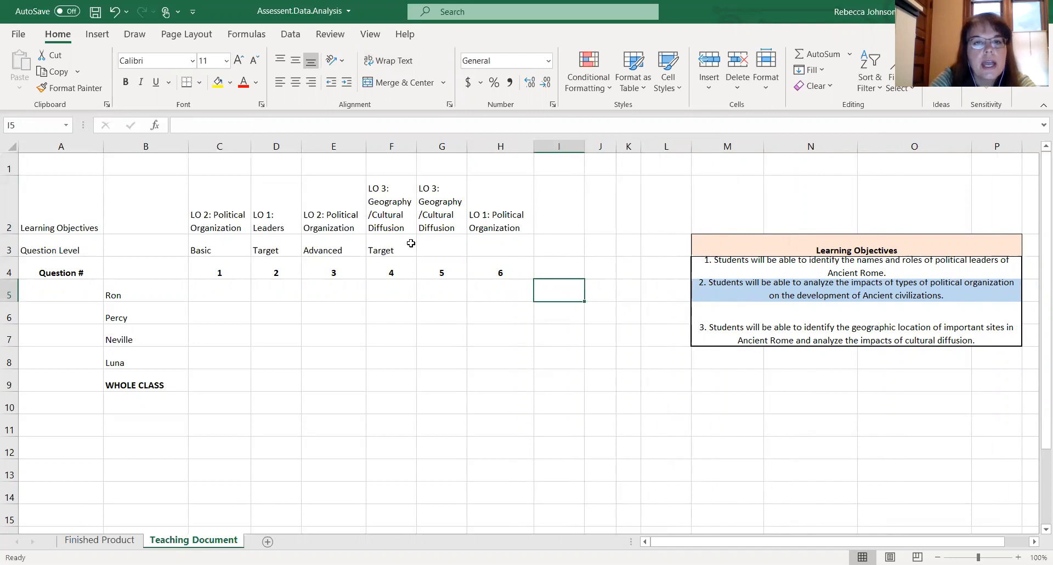
- Enter Advanced in G3 and Target in H3 as the question levels for questions 5 and 6
click(434, 249)
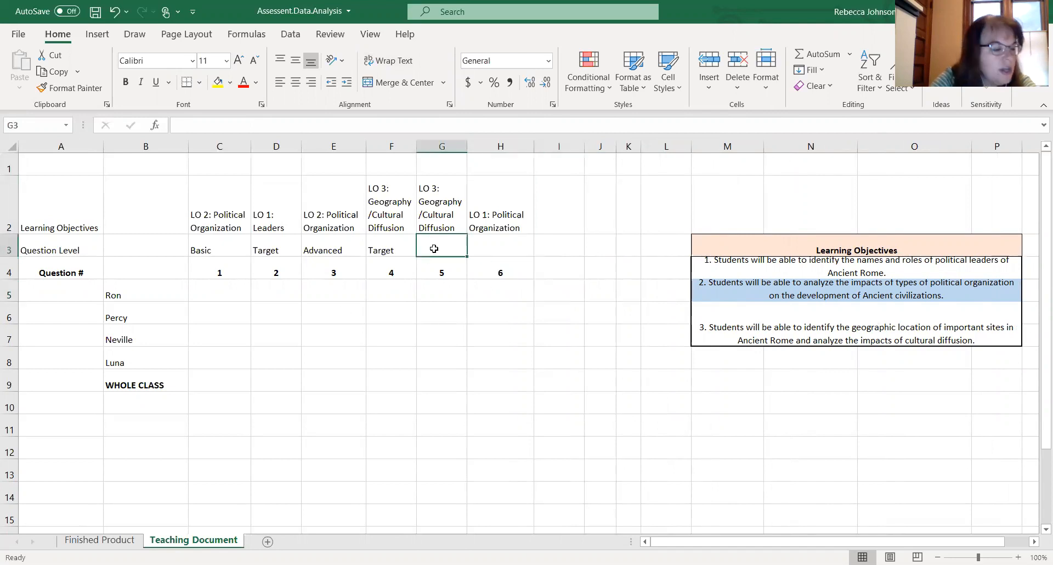
text(Advanced)
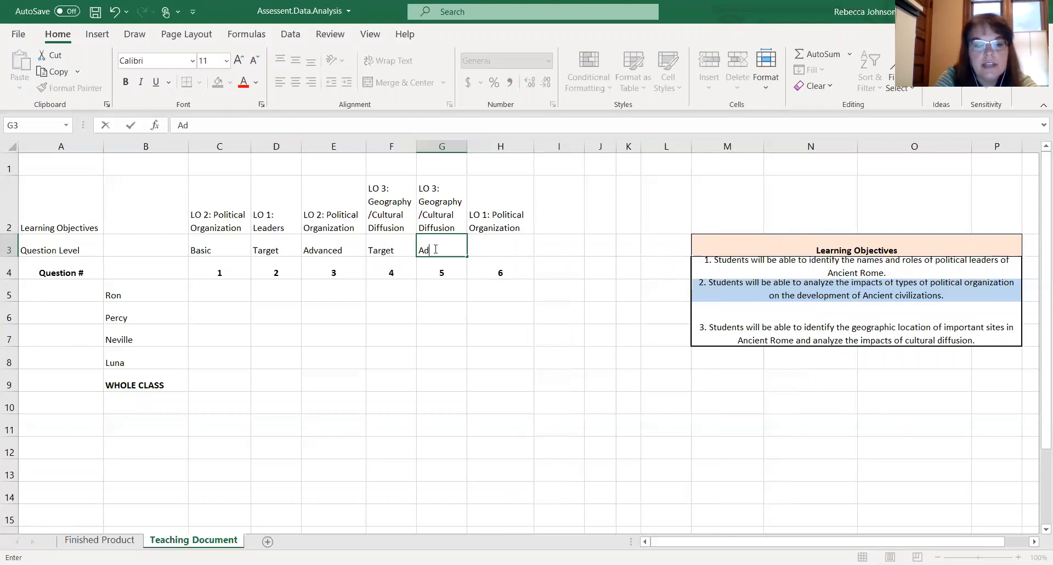
click(490, 250)
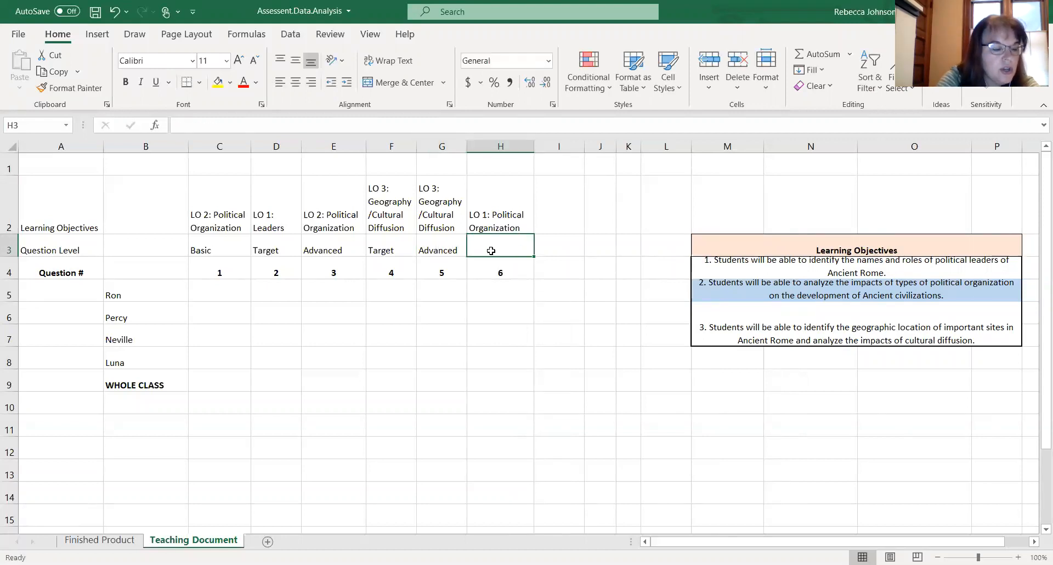
text(Target)
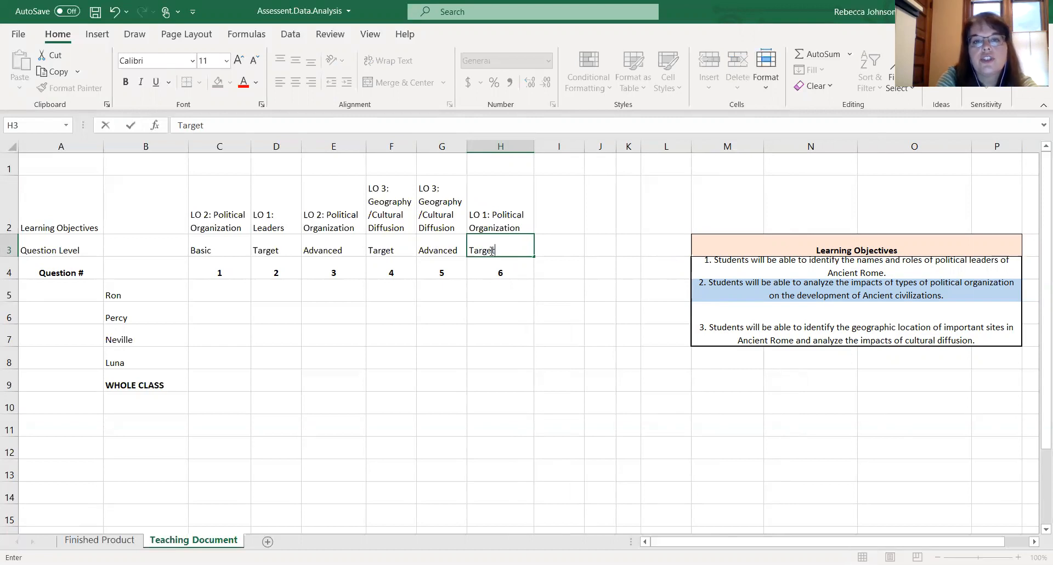
click(588, 344)
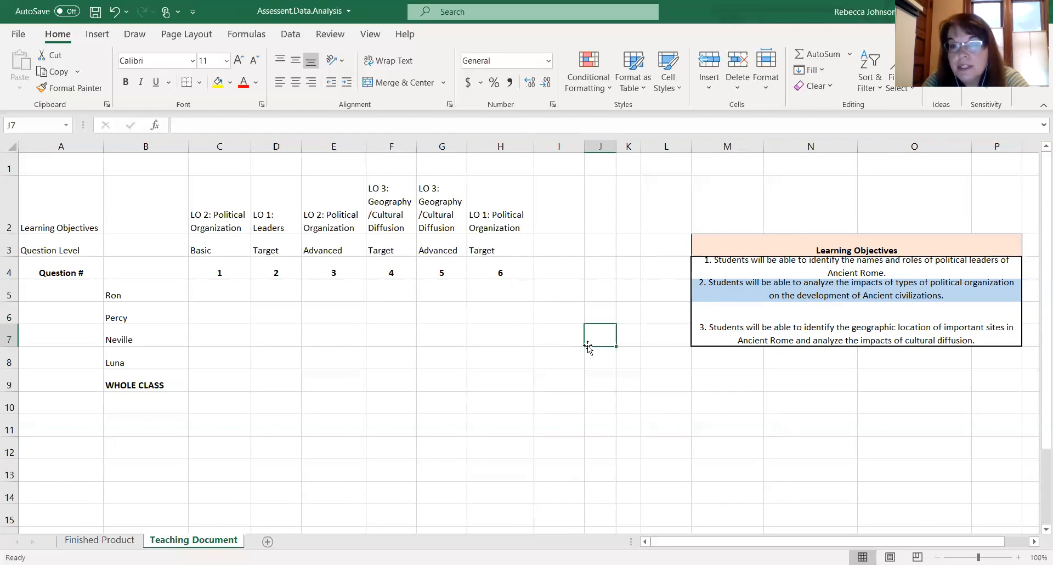
click(317, 327)
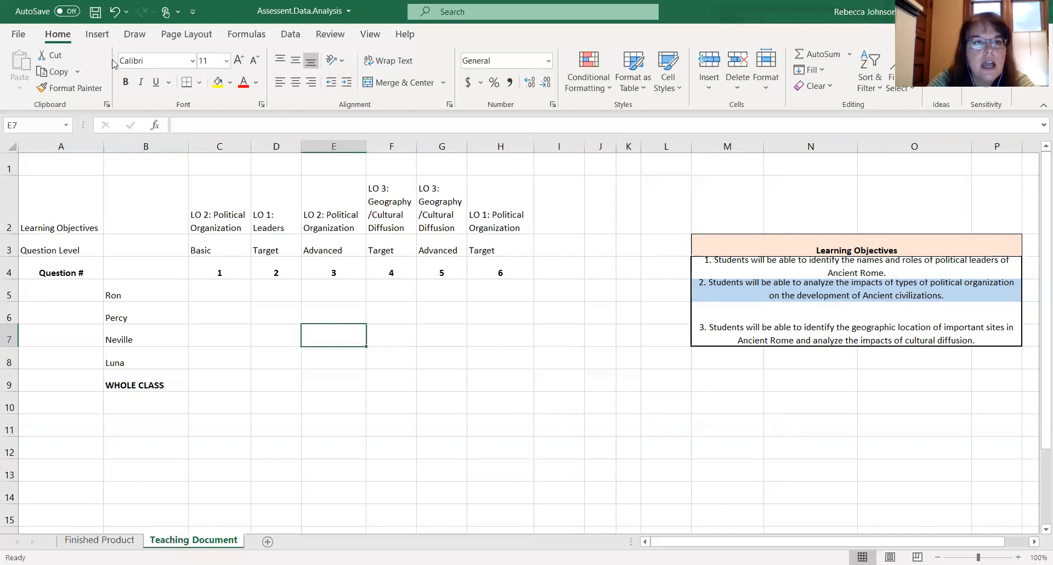
- Save the workbook and enter Ron's scores 1, 1, 0, 1, 0, 0 for questions 1 to 6
click(95, 15)
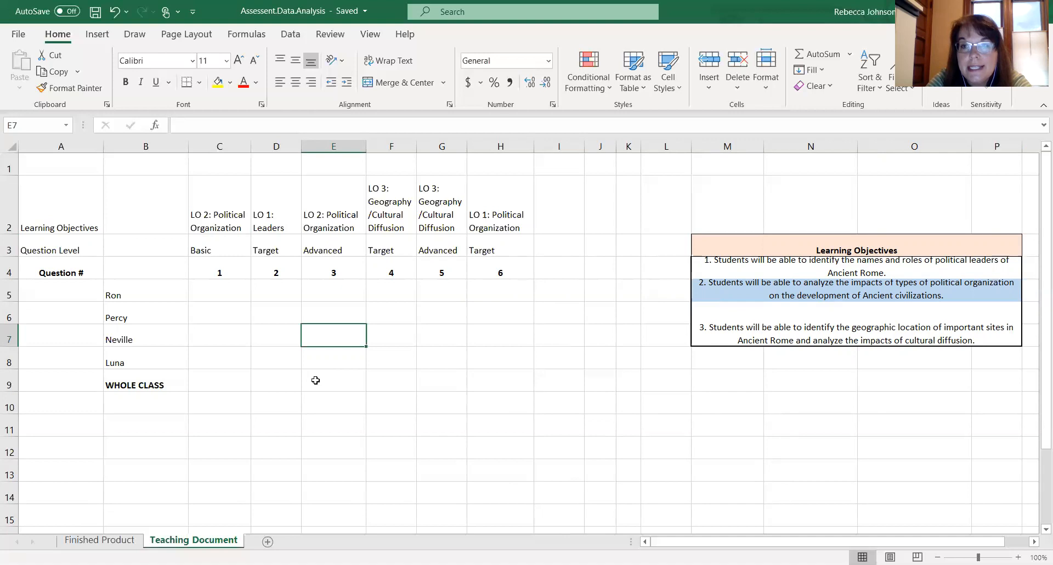
click(227, 297)
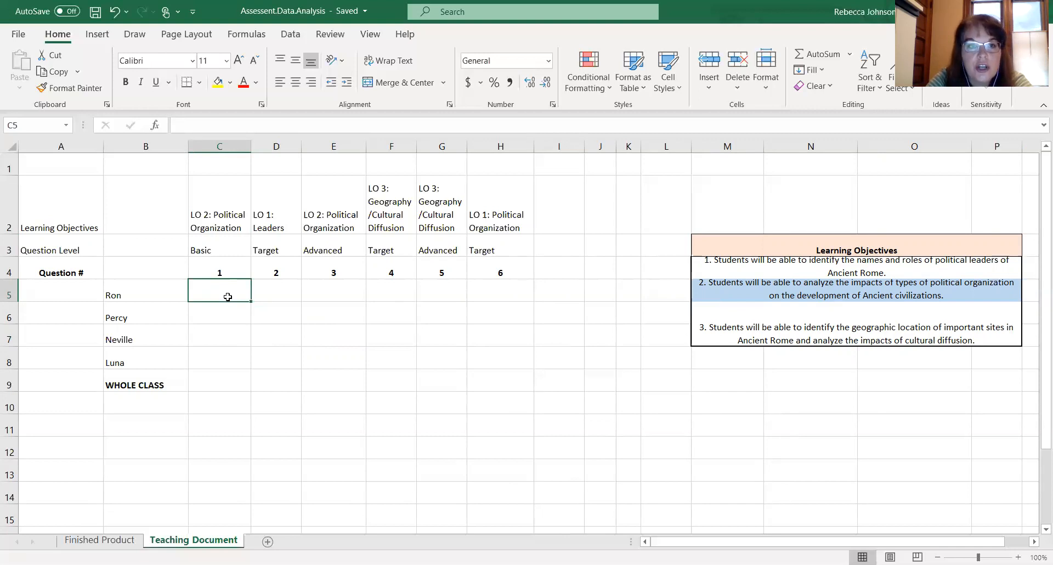
text(1)
key(Tab)
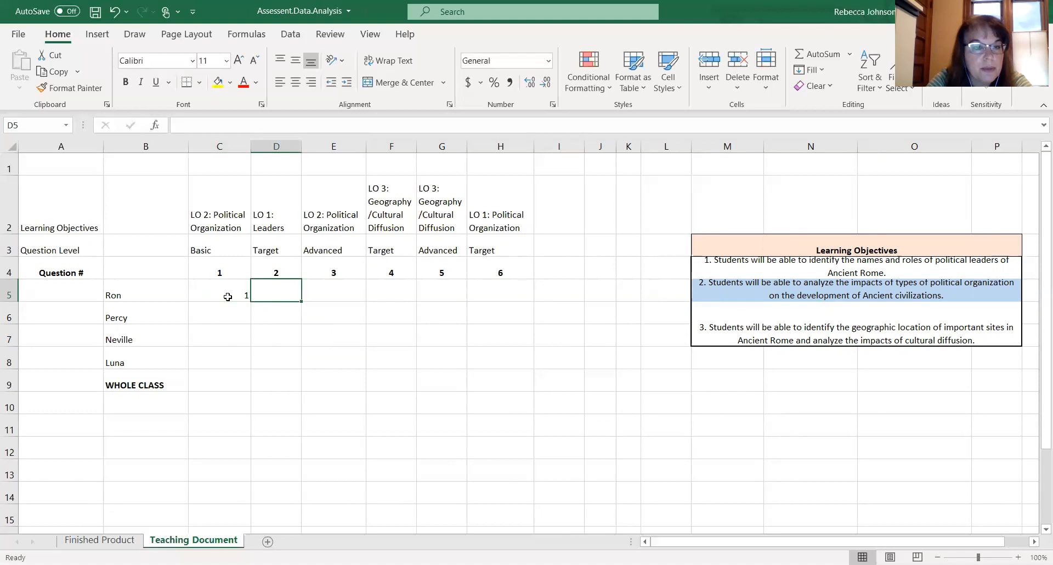
text(1)
key(Tab)
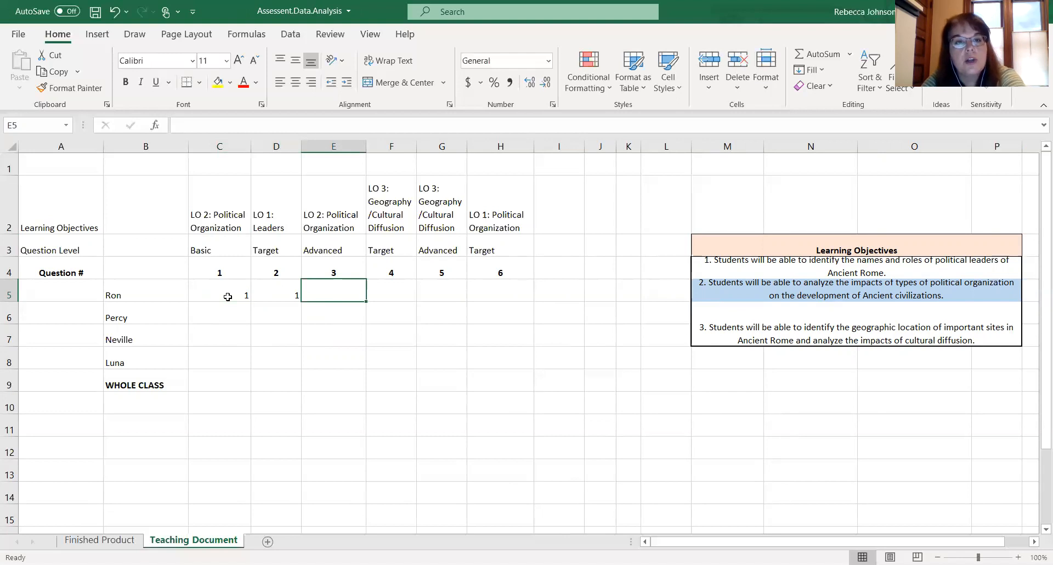
text(0)
key(Tab)
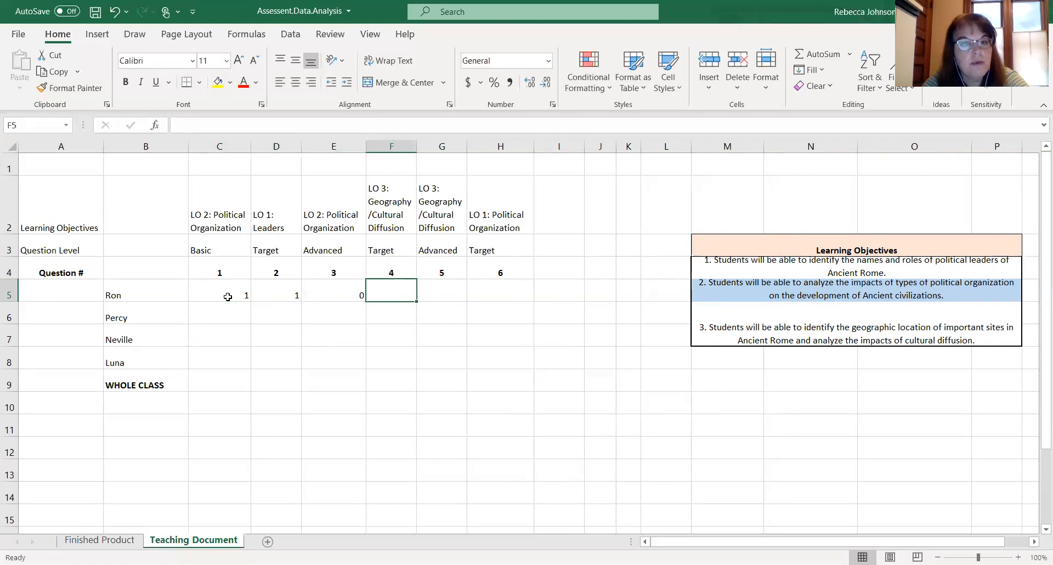
text(1)
key(Tab)
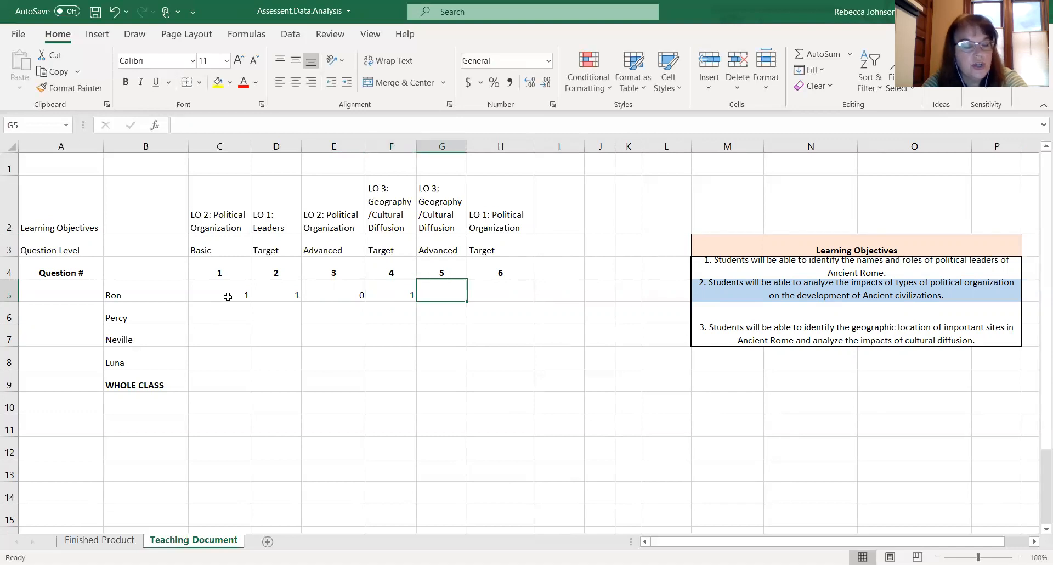
text(0)
key(Tab)
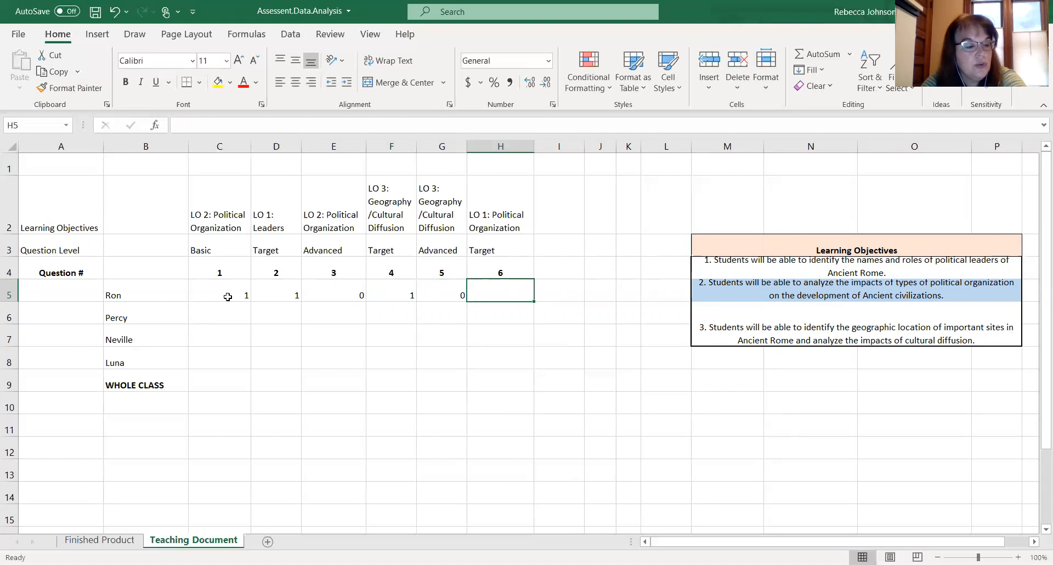
text(0)
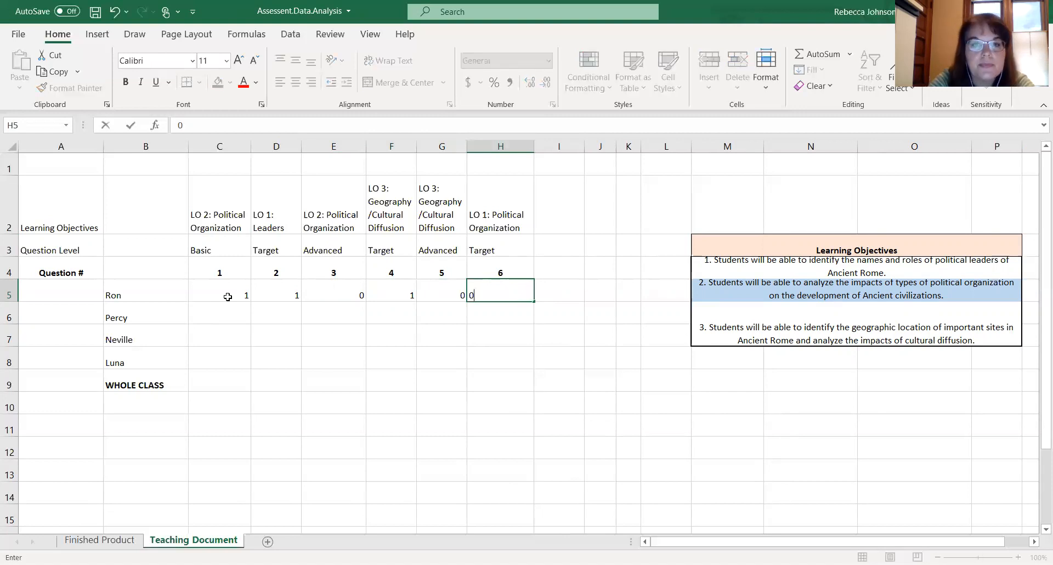
click(322, 362)
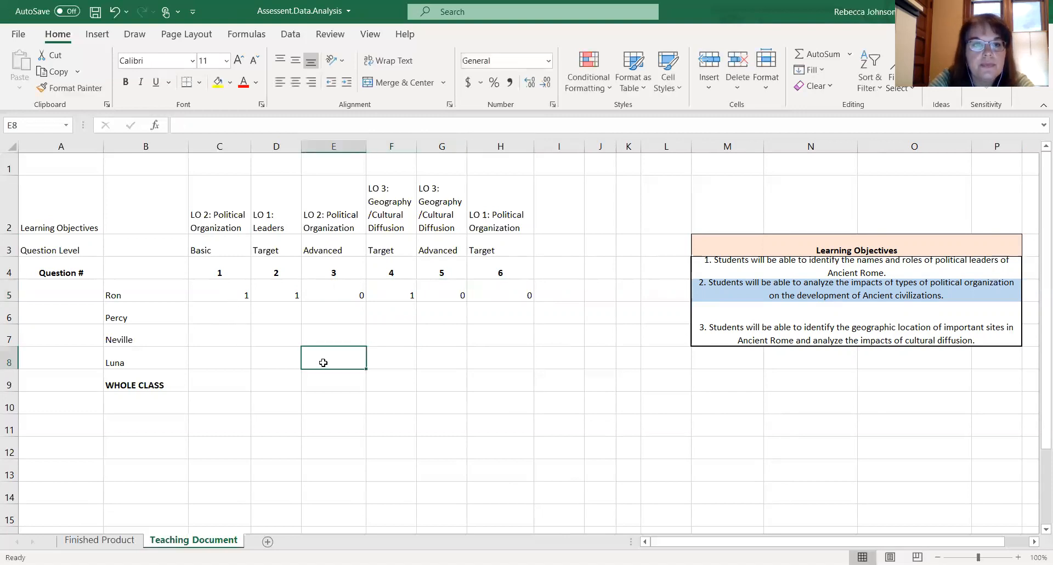
- Enter Percy's scores 1, 1, 0, 1, 0, 1 for questions 1 to 6 in row 6
click(217, 317)
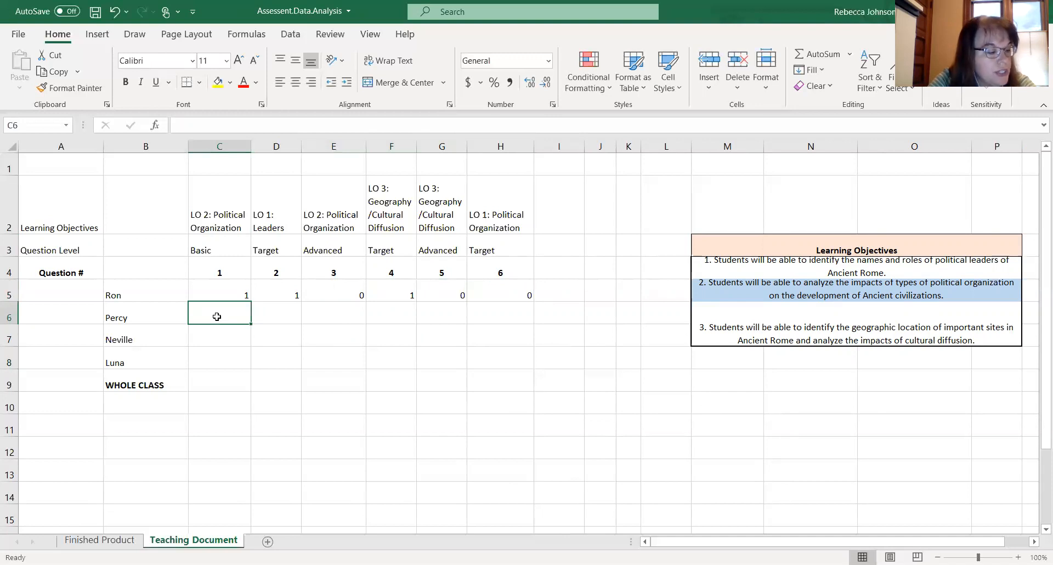
text(1)
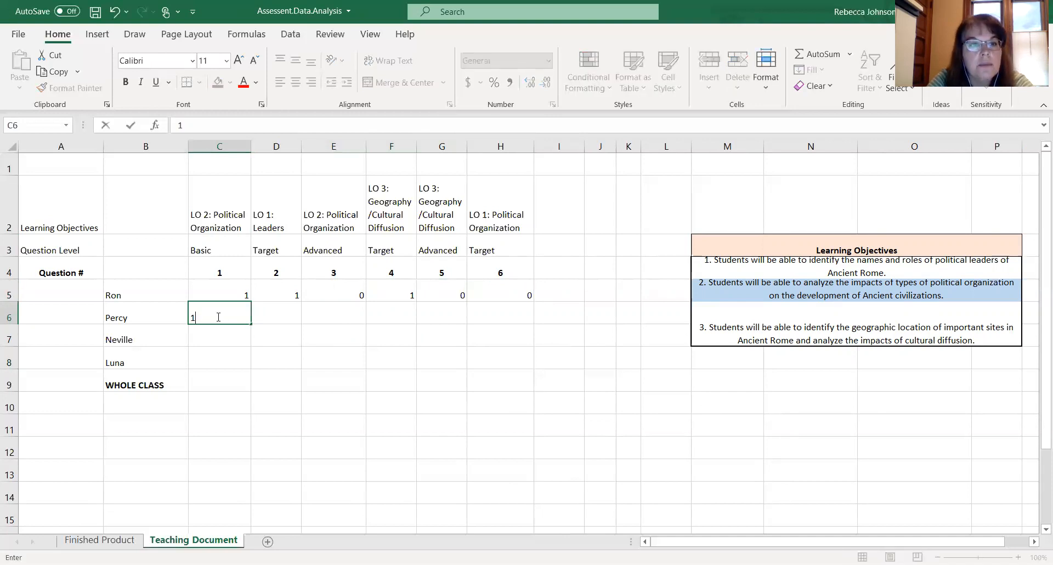
key(Tab)
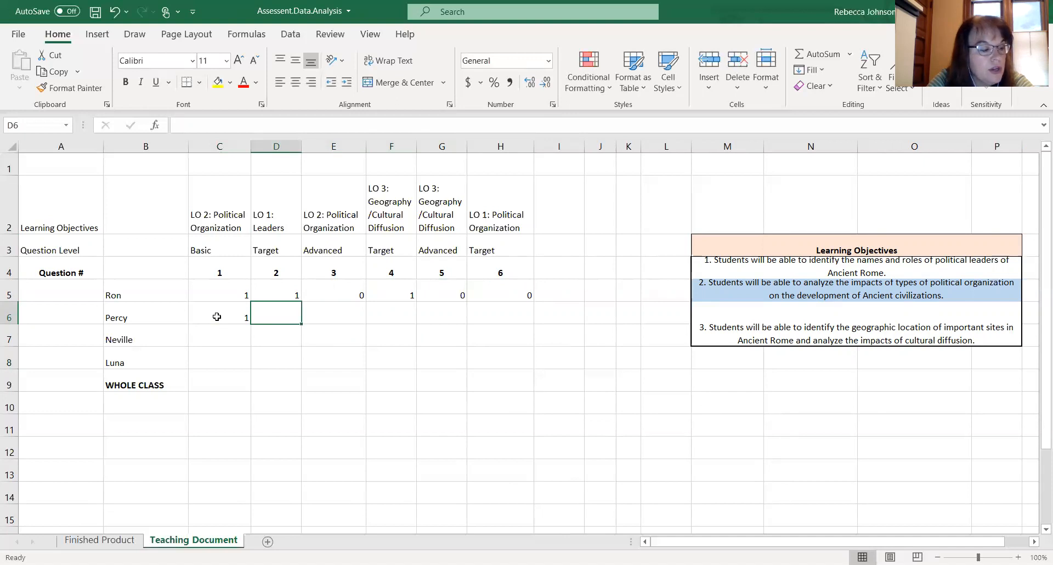
text(1)
key(Tab)
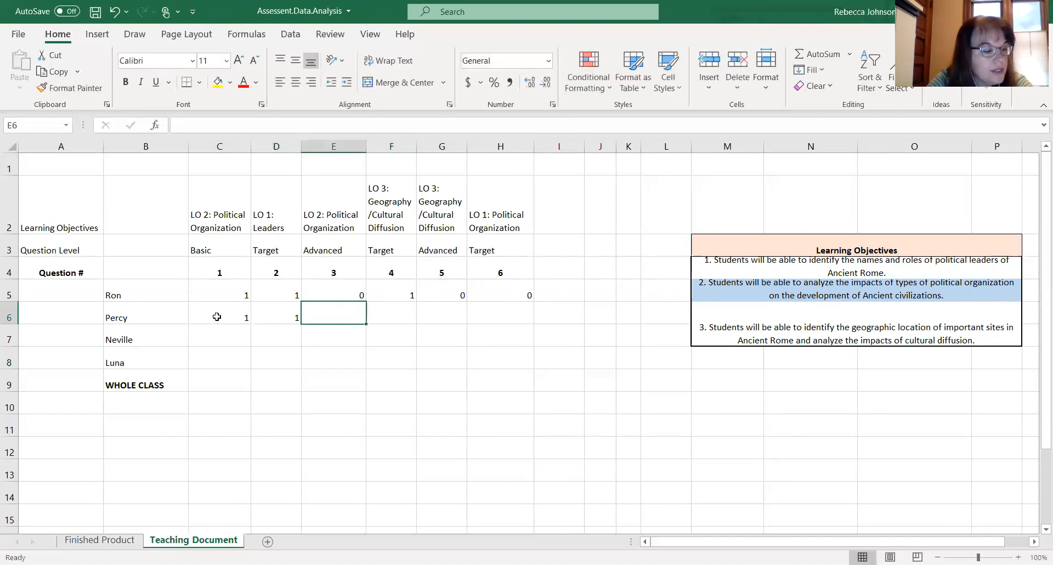
text(0)
key(Tab)
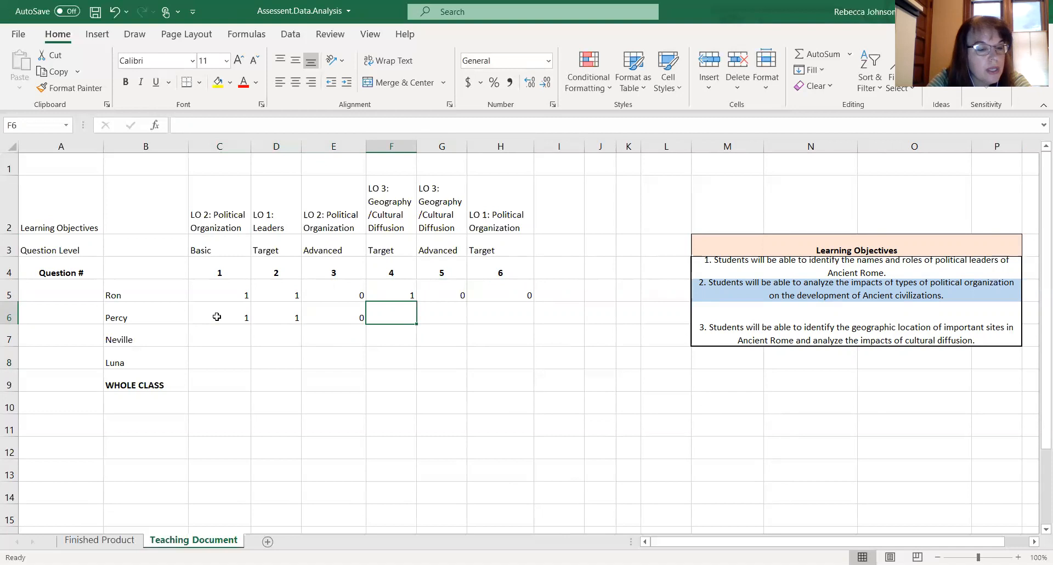
text(1)
key(Tab)
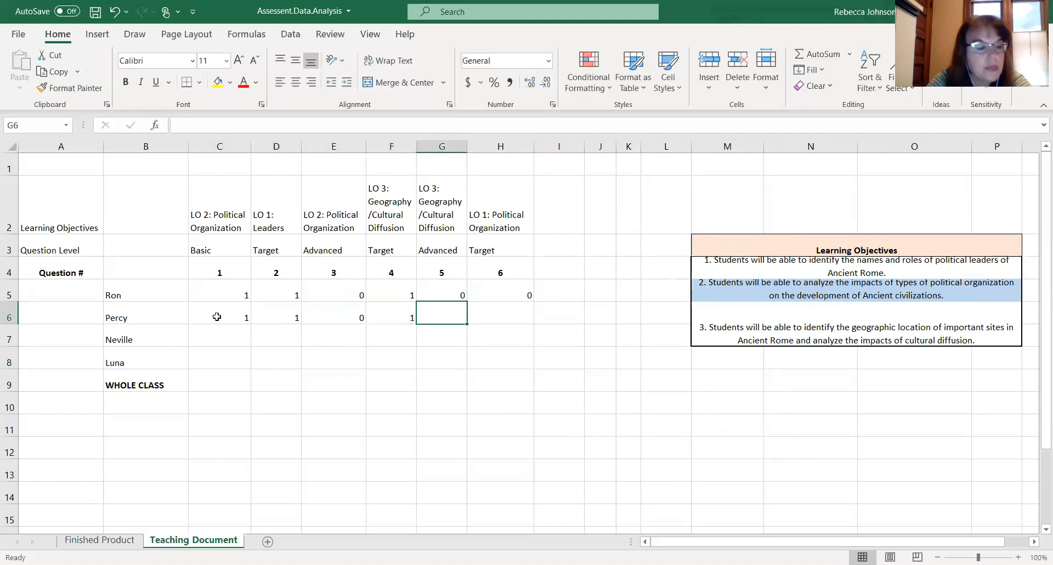
text(0)
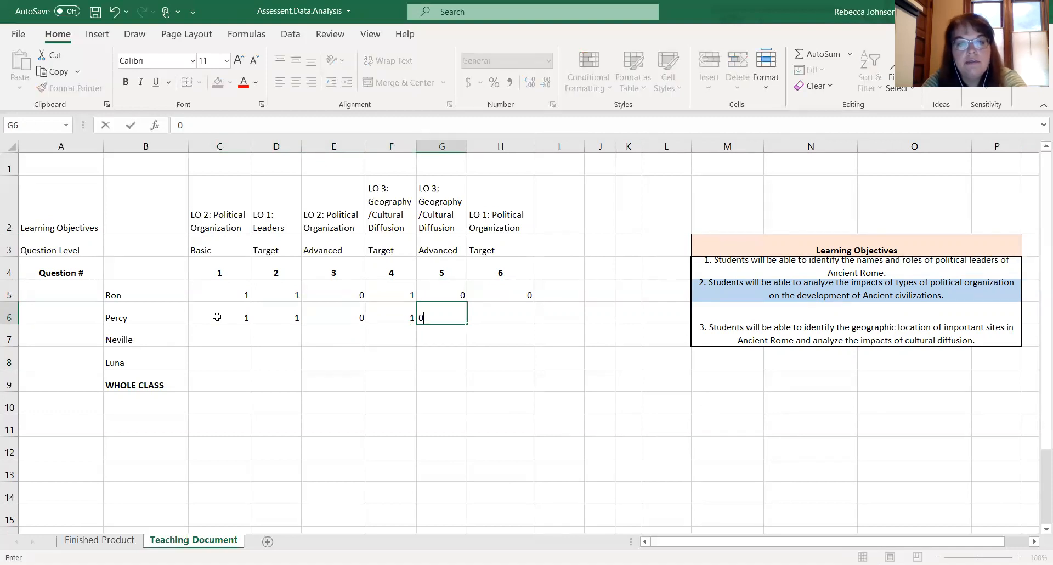
key(Tab)
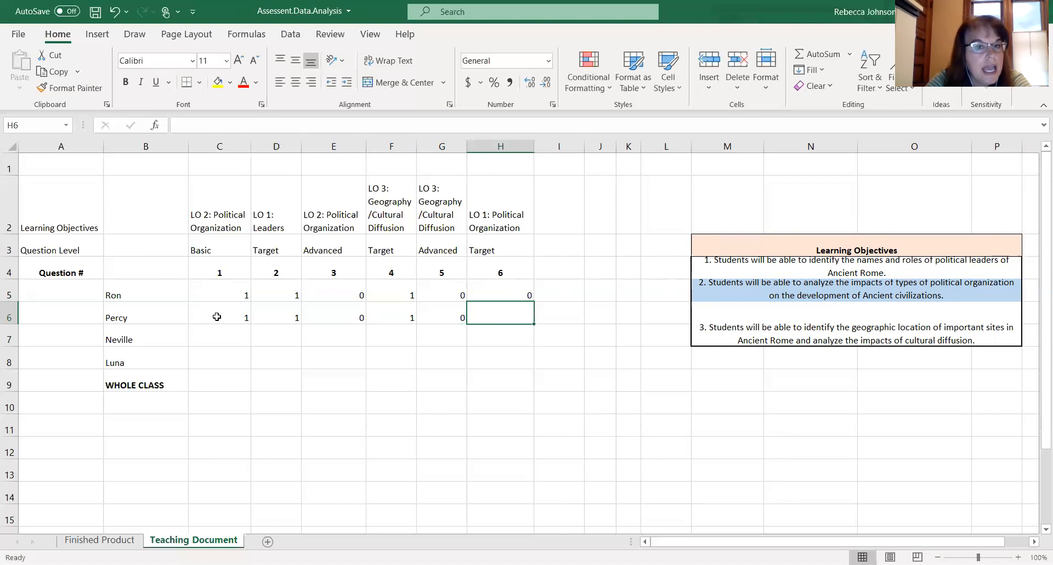
text(1)
key(Left)
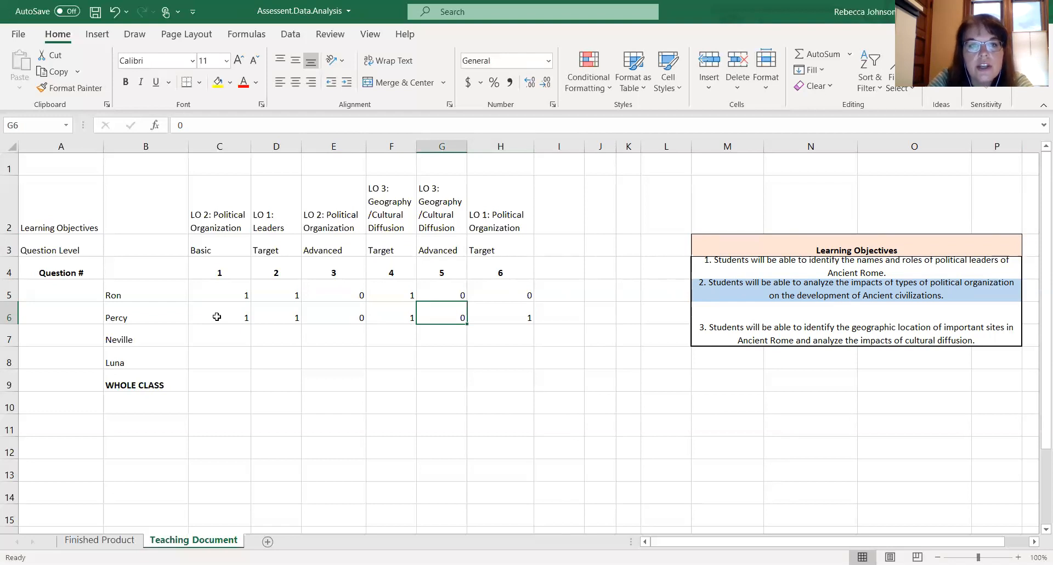
- Examine the question numbers, levels and learning objectives above the entered score columns
key(Up)
key(Up)
key(Up)
key(Down)
key(Down)
key(Down)
key(Left)
key(Left)
key(Up)
key(Up)
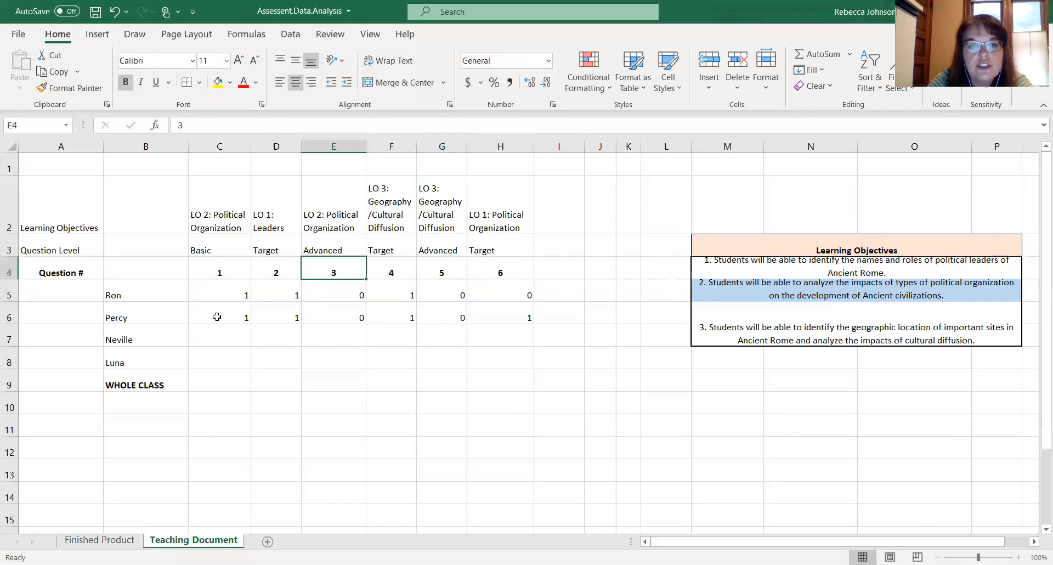
key(Down)
key(Down)
key(Down)
key(Left)
key(Left)
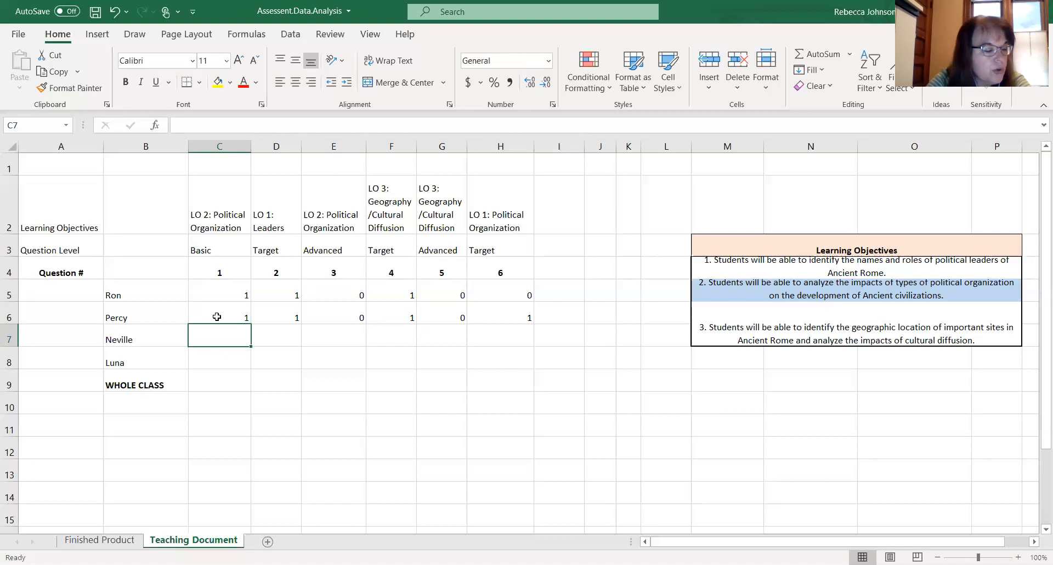
- Enter Neville's scores 1, 1, 1, 1, 0, 0 for questions 1 to 6 in row 7
text(1)
key(Tab)
text(1)
key(Tab)
text(1)
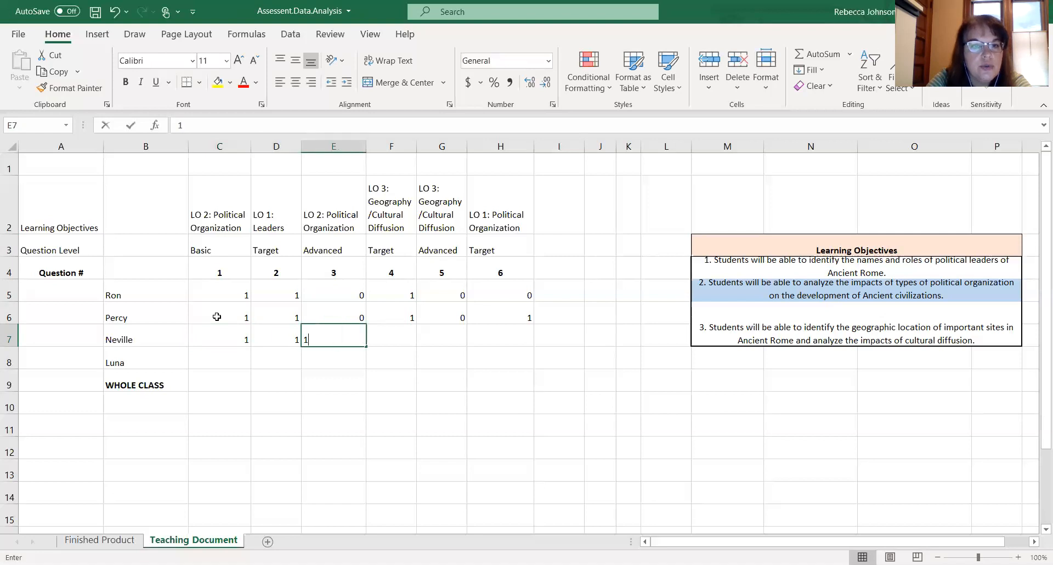
key(Tab)
text(1)
key(Tab)
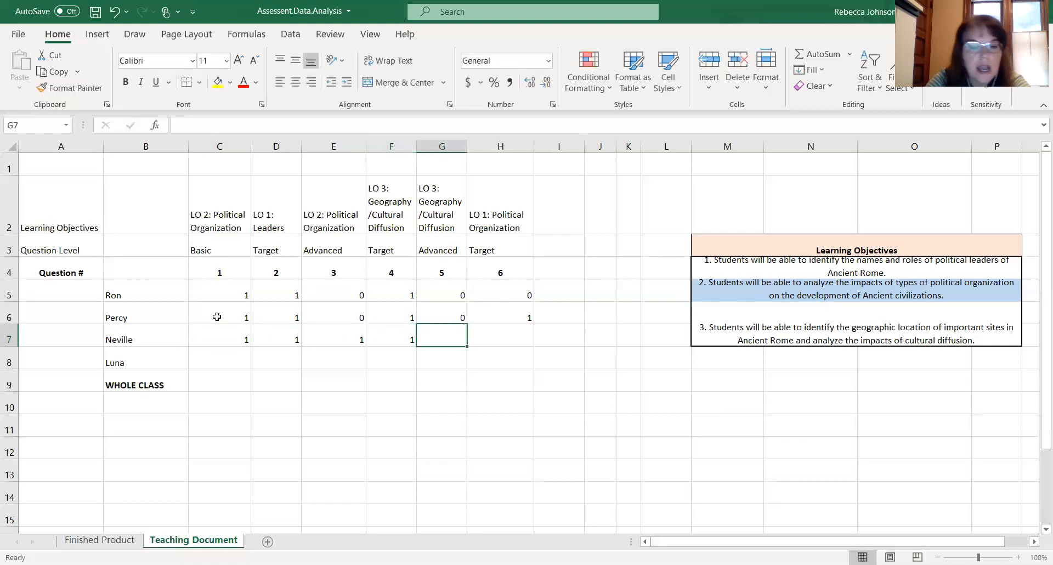
text(0)
key(Tab)
text(0)
key(Return)
key(Left)
key(Left)
key(Left)
key(Left)
key(Left)
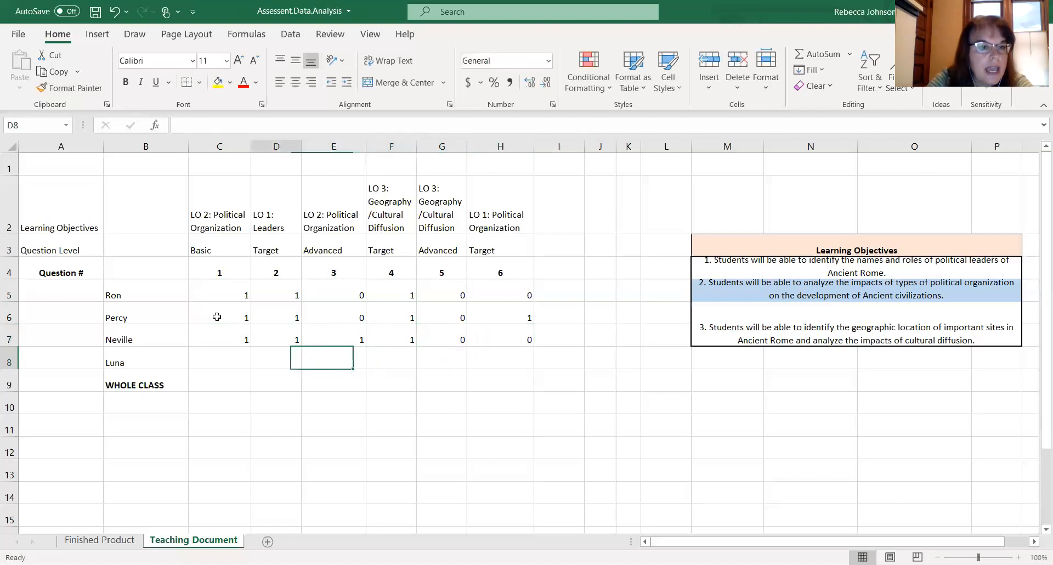
- Enter Luna's scores 1, 1, 1, 1, 1, 1 for questions 1 to 6 in row 8
text(1)
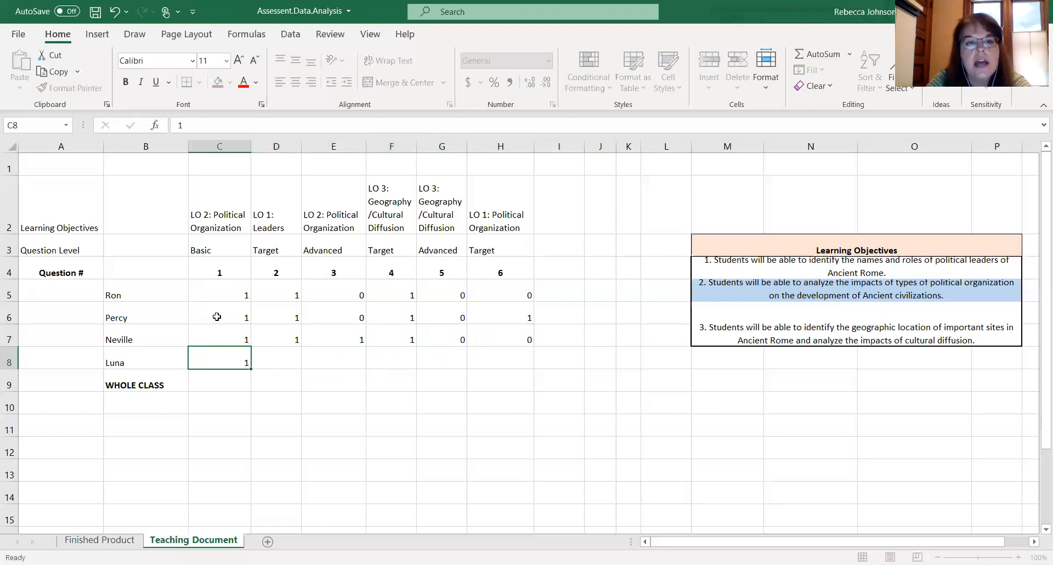
key(Tab)
text(1)
key(Tab)
text(1)
key(Tab)
text(1)
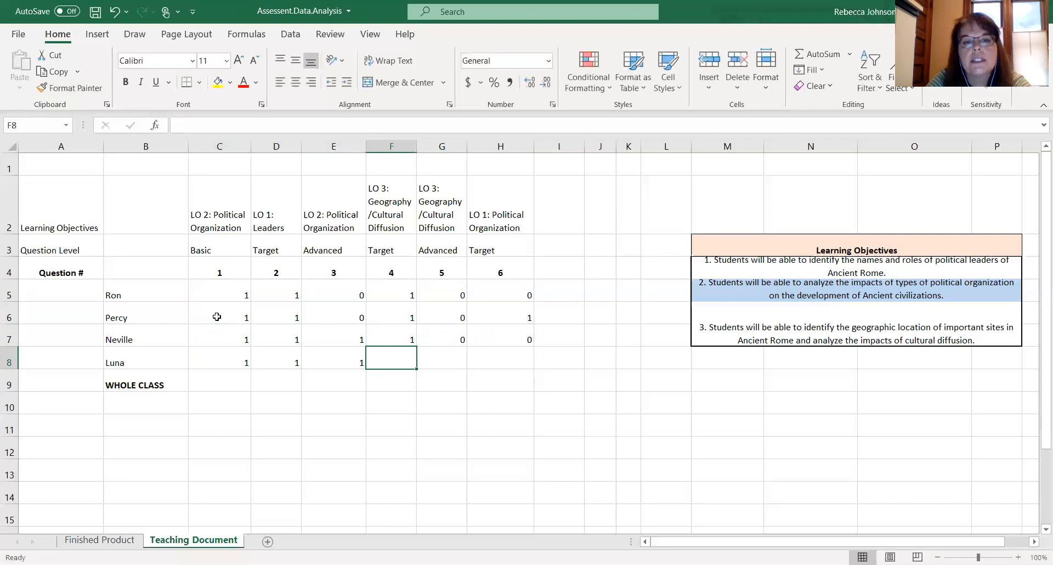
key(Tab)
text(1)
key(Tab)
text(1)
key(Tab)
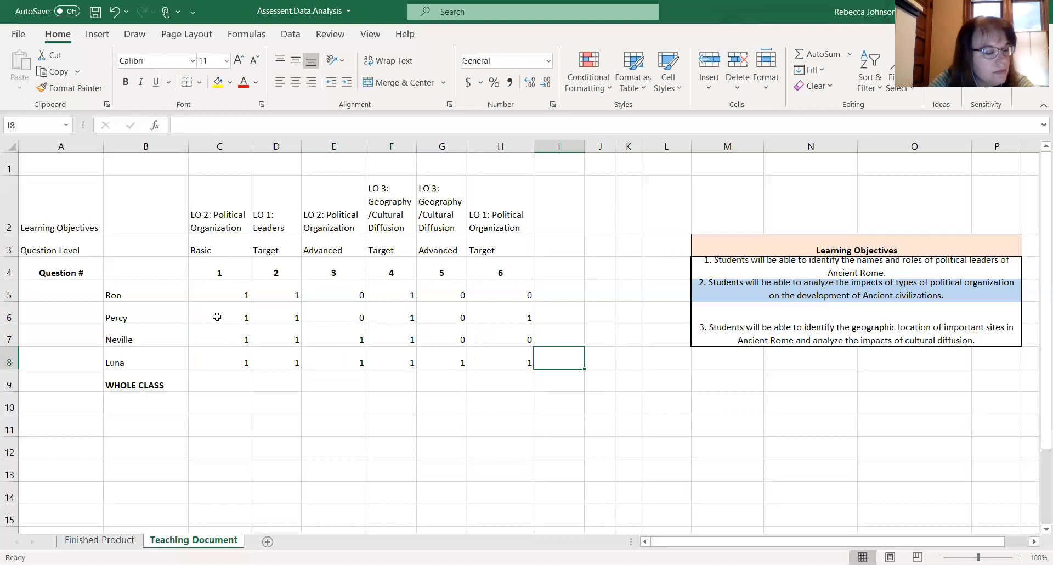
- Examine the student and whole-class average formulas on the Finished Product sheet, then return to Teaching Document
key(Down)
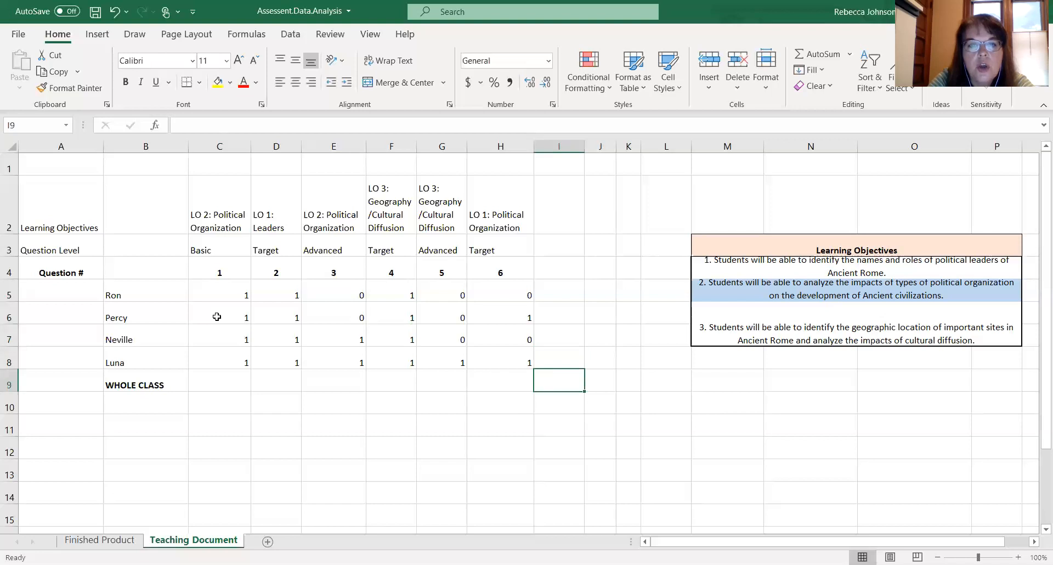
key(Left)
key(Left)
key(Left)
key(Left)
key(Left)
key(Left)
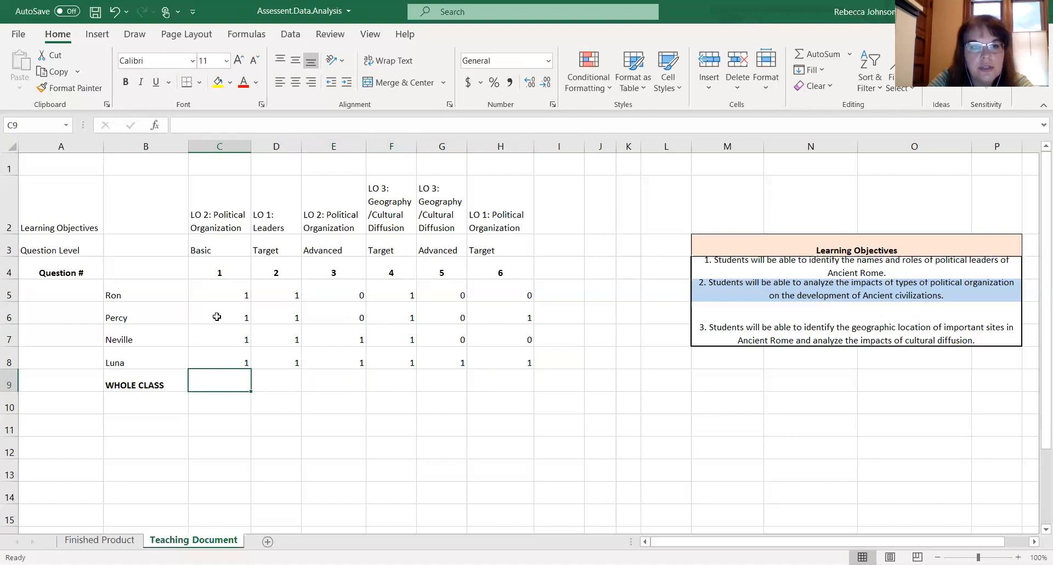
click(110, 540)
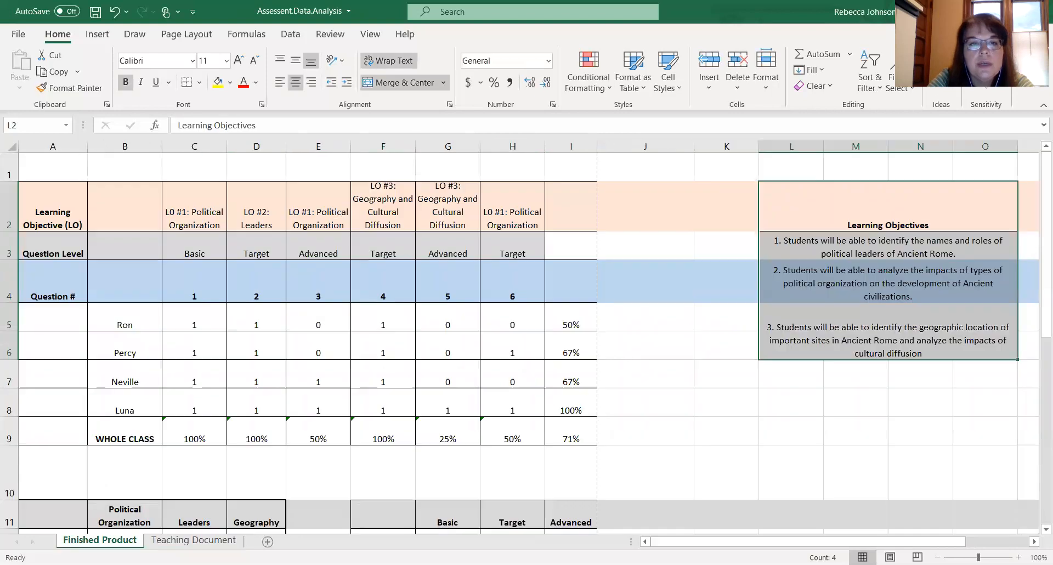
click(575, 321)
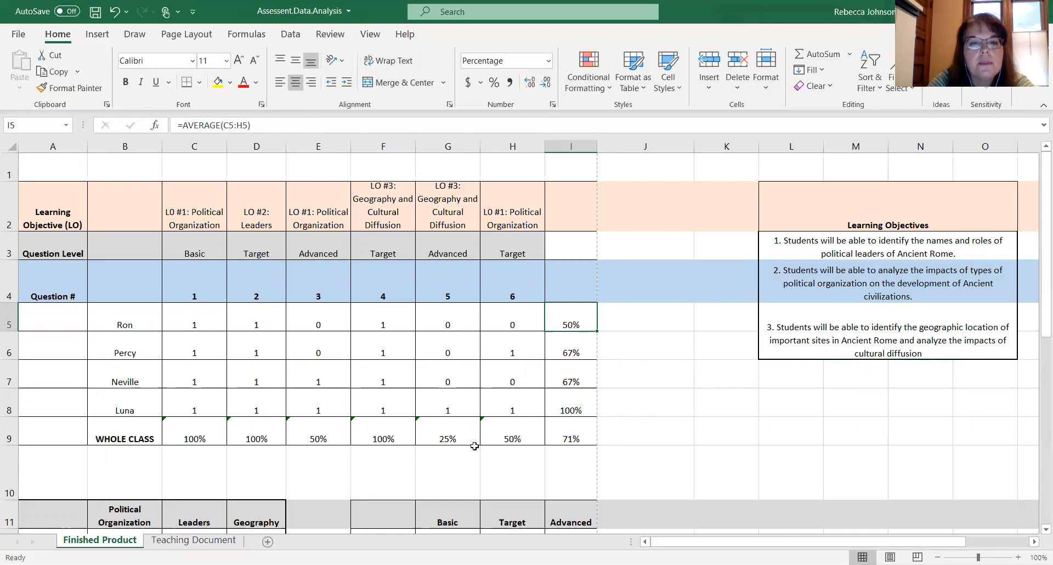
click(437, 439)
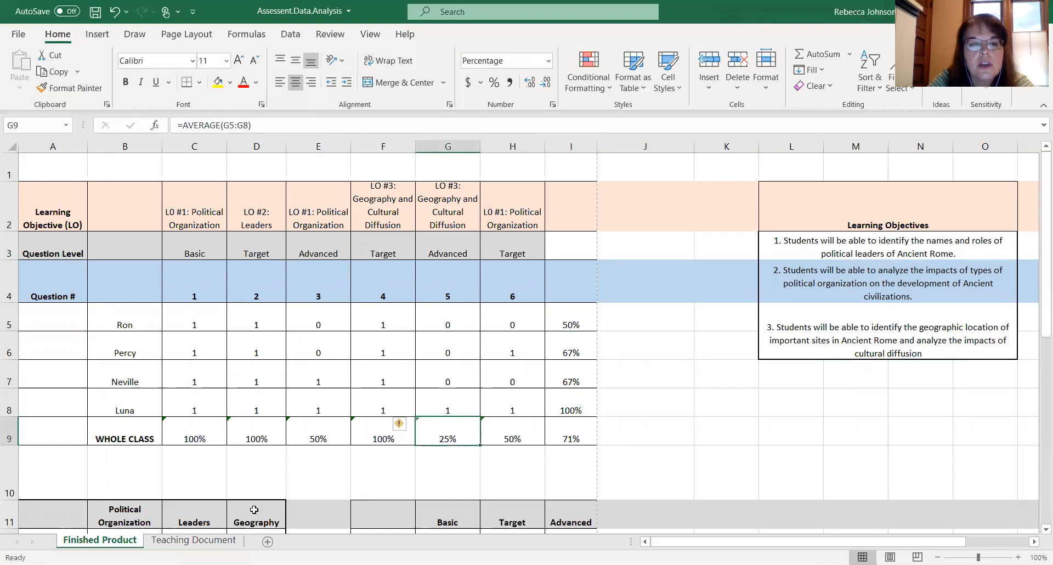
click(210, 543)
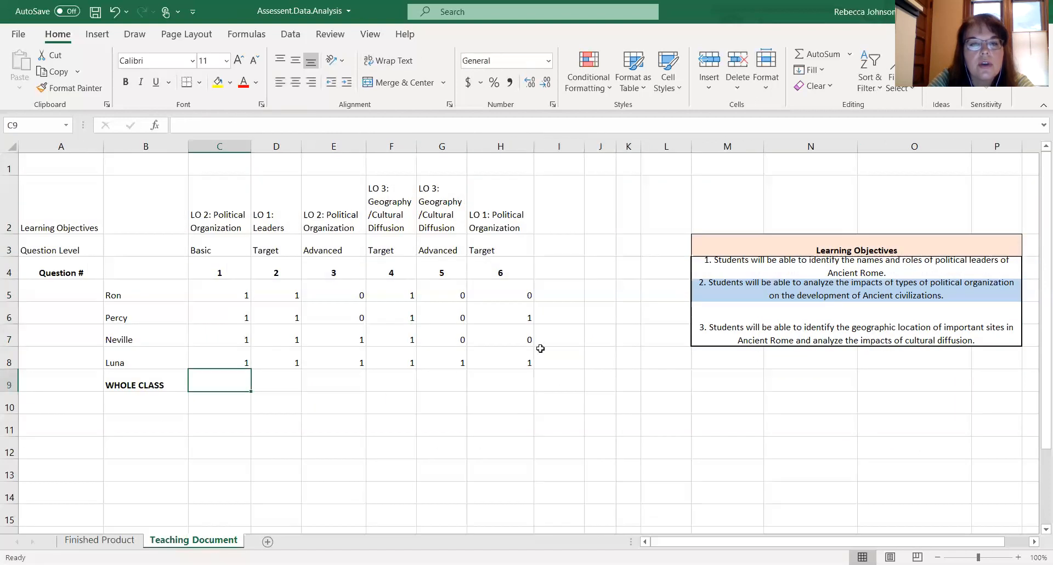
- Enter an AVERAGE formula of Ron's scores C5:H5 in I5, accept the suggested correction, and format it as a percentage
click(568, 291)
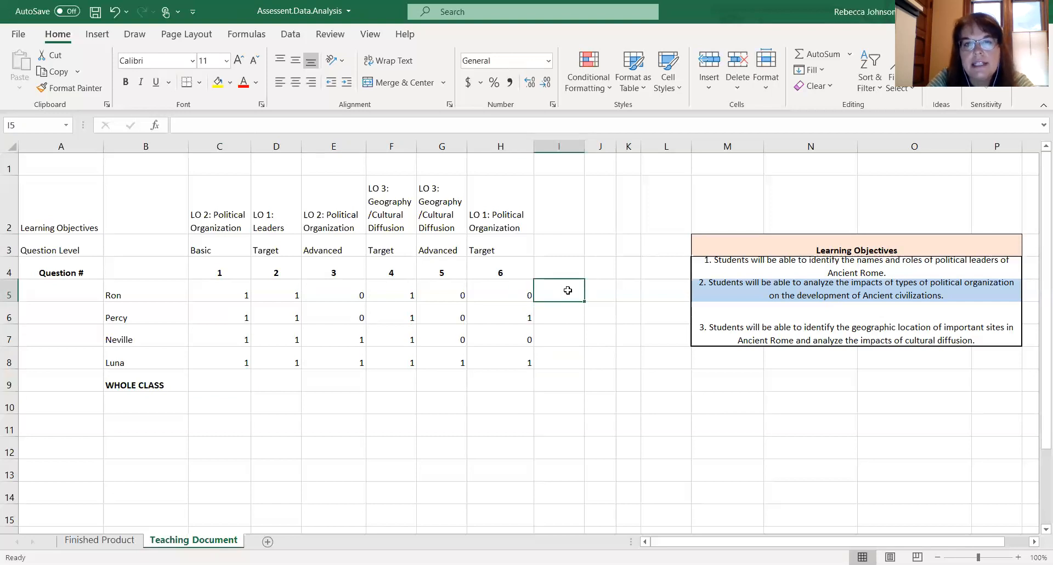
text(=)
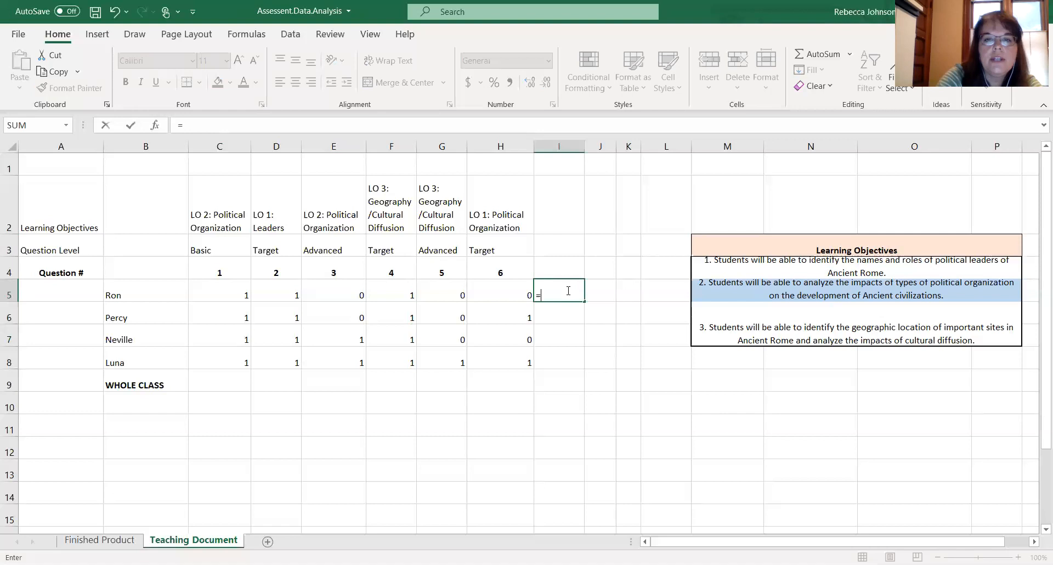
text(A)
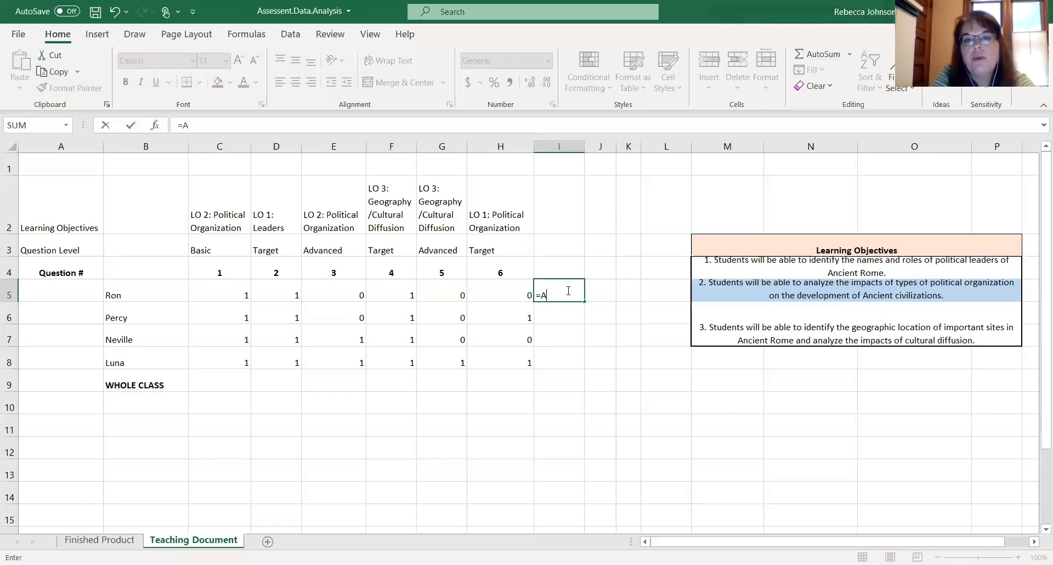
text(VERAGE ()
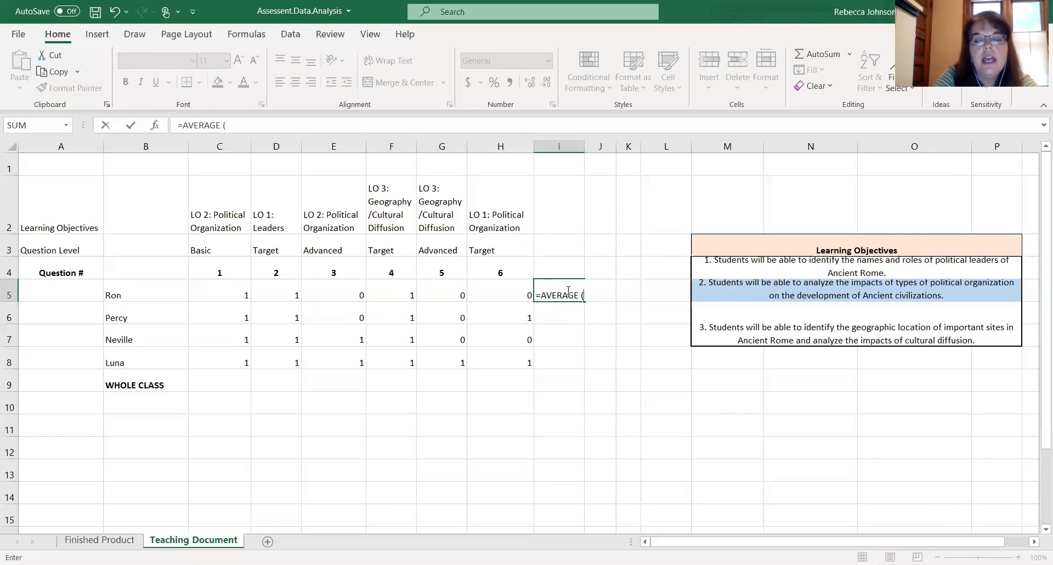
click(240, 297)
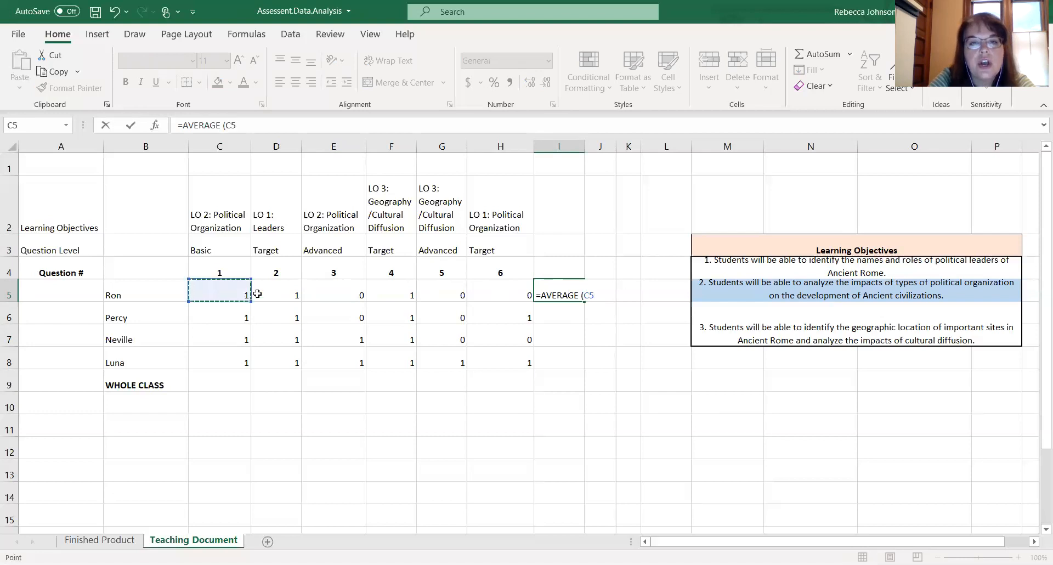
drag(257, 293, 482, 289)
text())
key(Return)
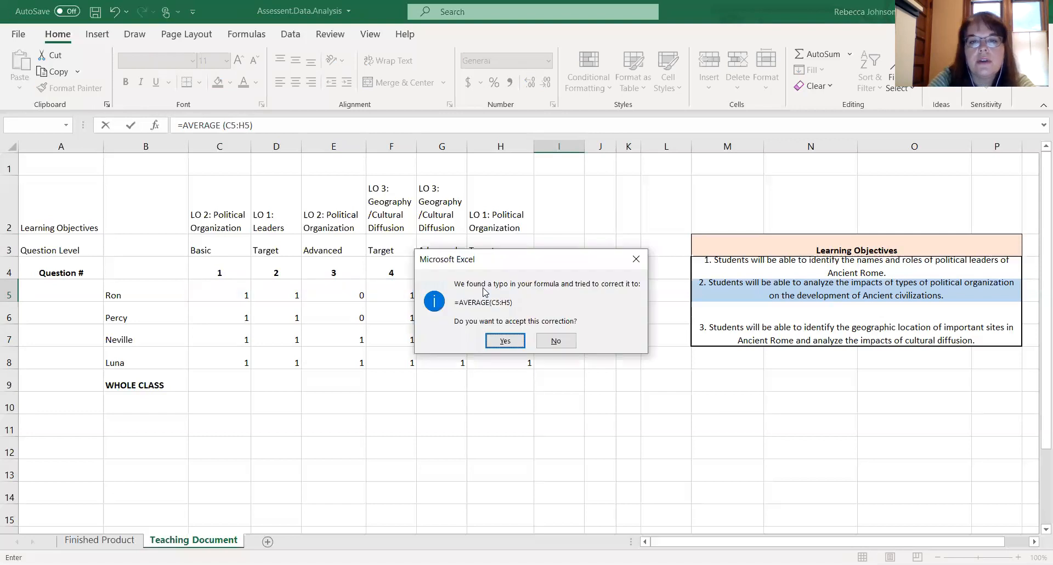
click(502, 341)
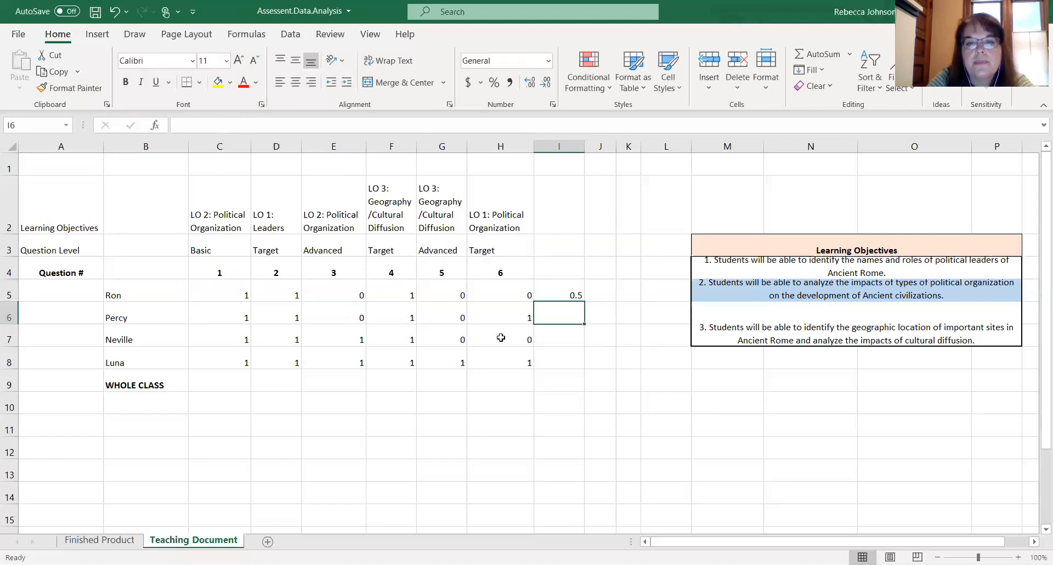
click(562, 295)
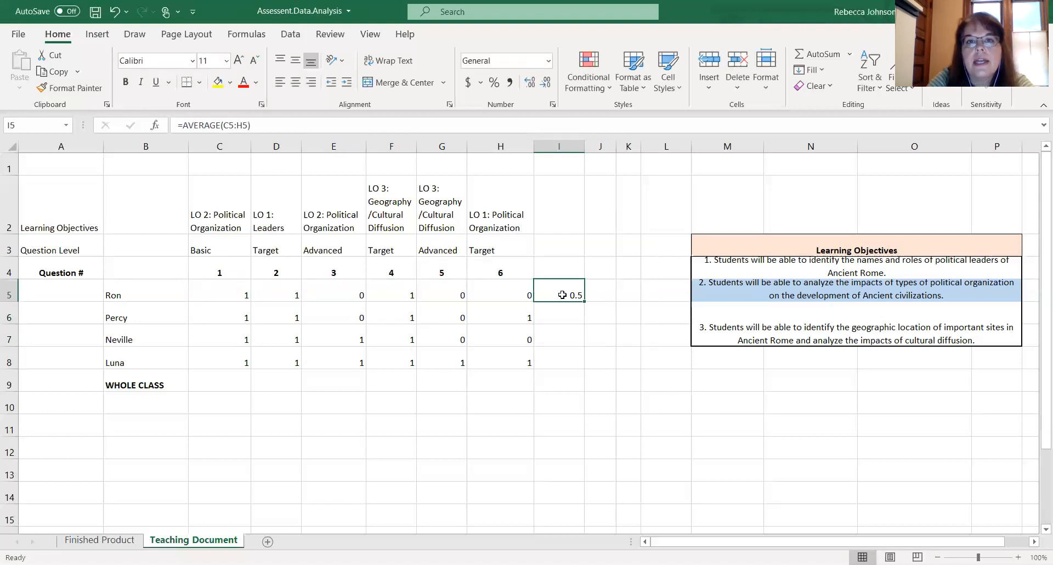
click(493, 86)
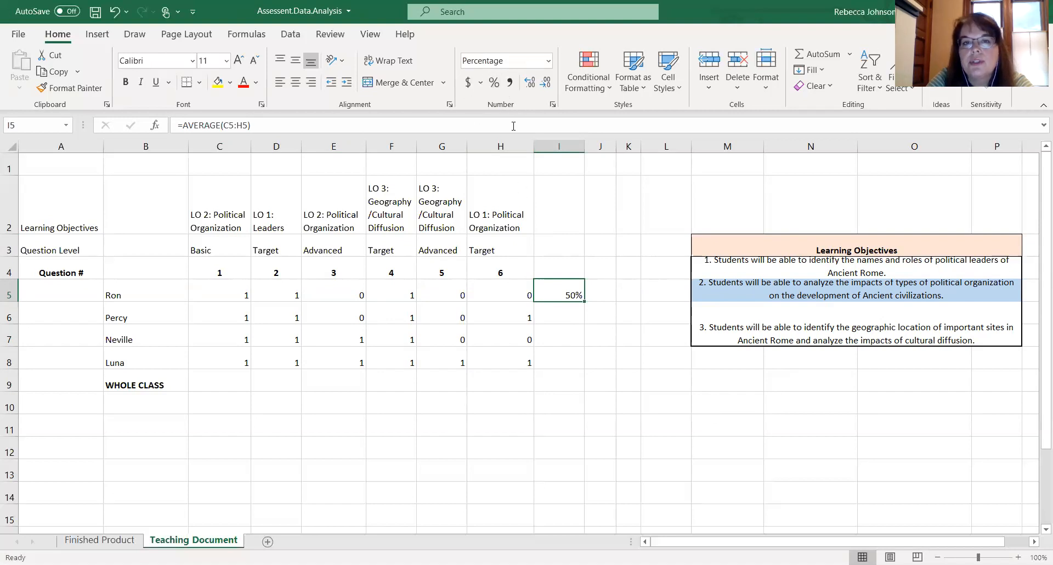
click(552, 334)
click(562, 293)
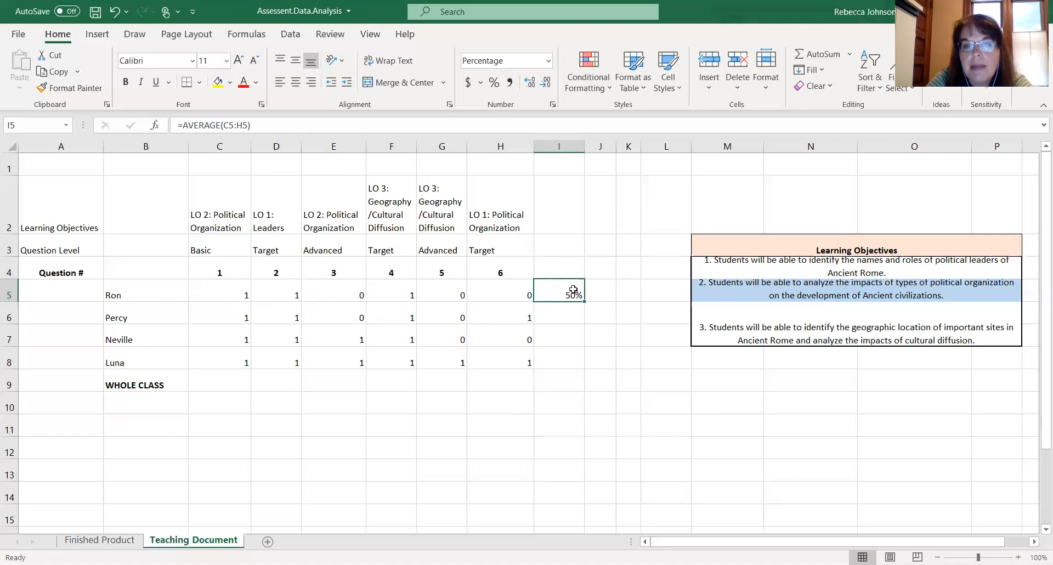
- Enter an AVERAGE formula of Percy's scores C6:H6 in I6 and format it as a percentage
click(562, 316)
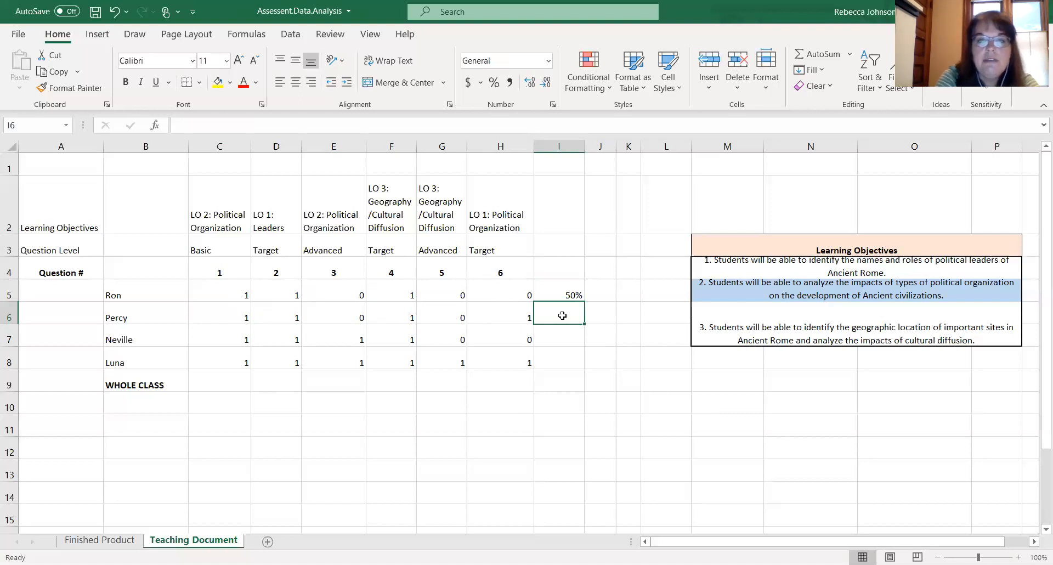
text(=)
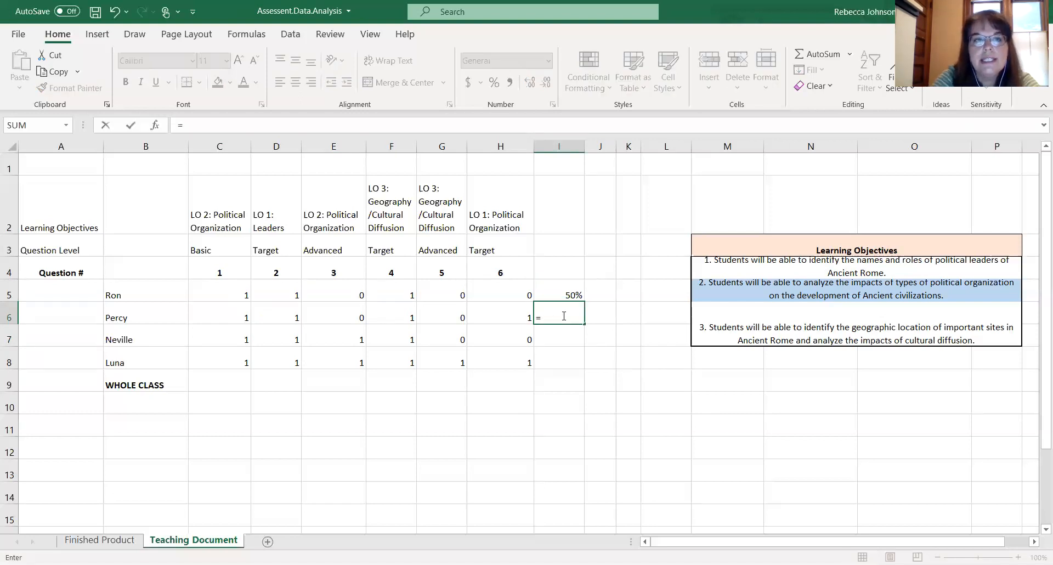
click(189, 127)
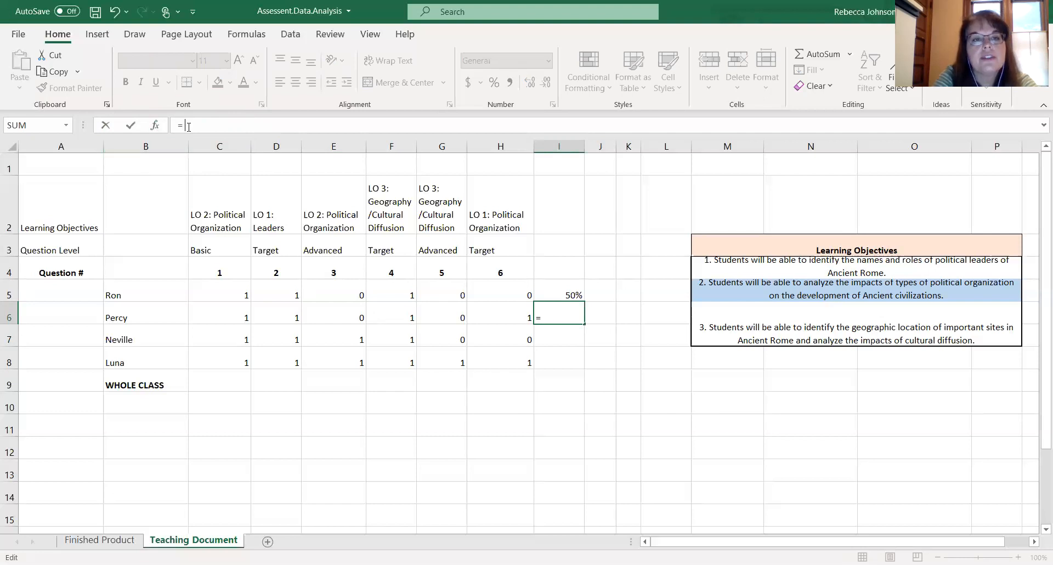
text(AVERAGE)
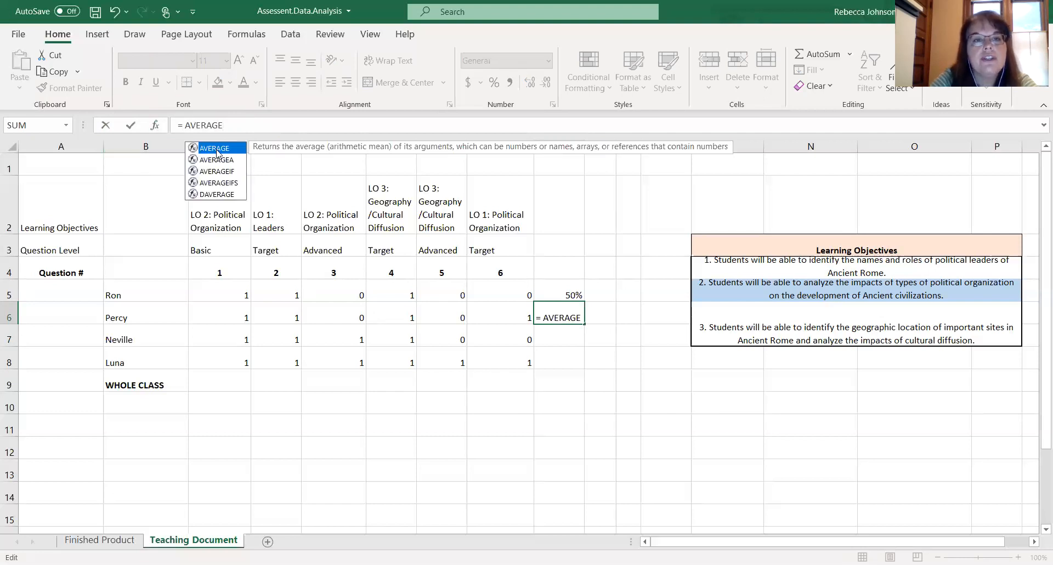
click(232, 127)
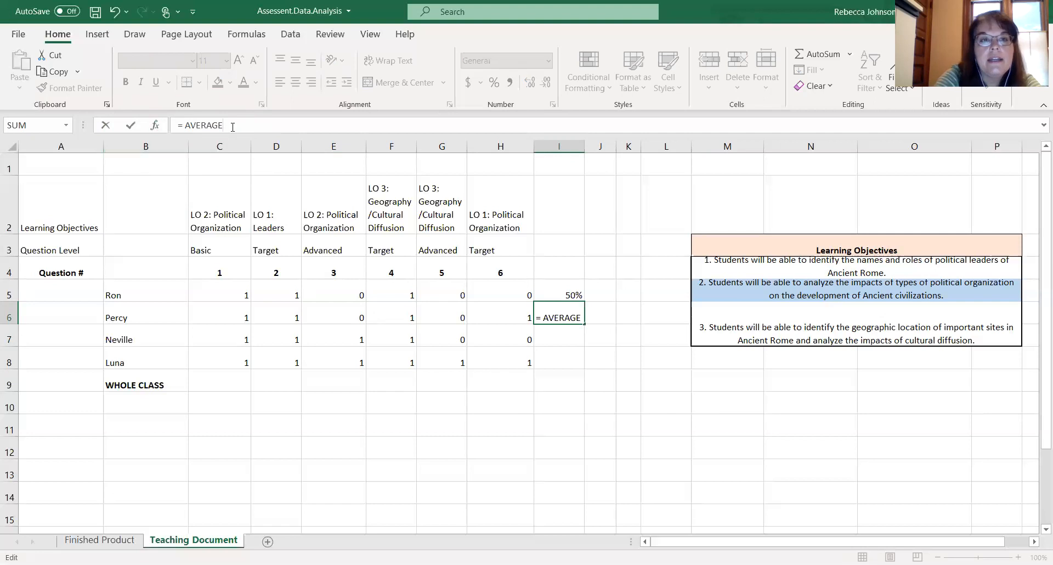
text(()
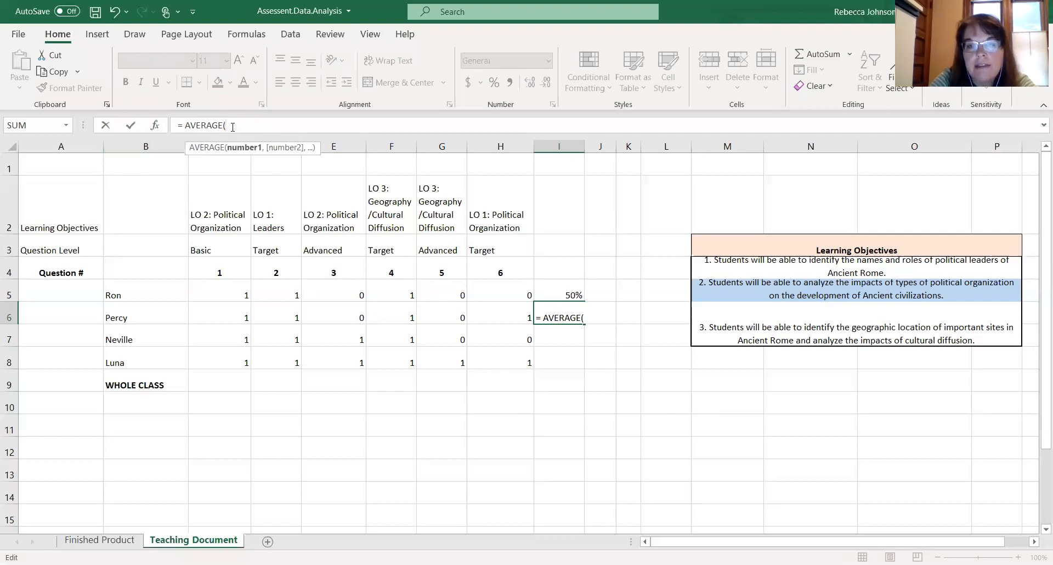
click(230, 317)
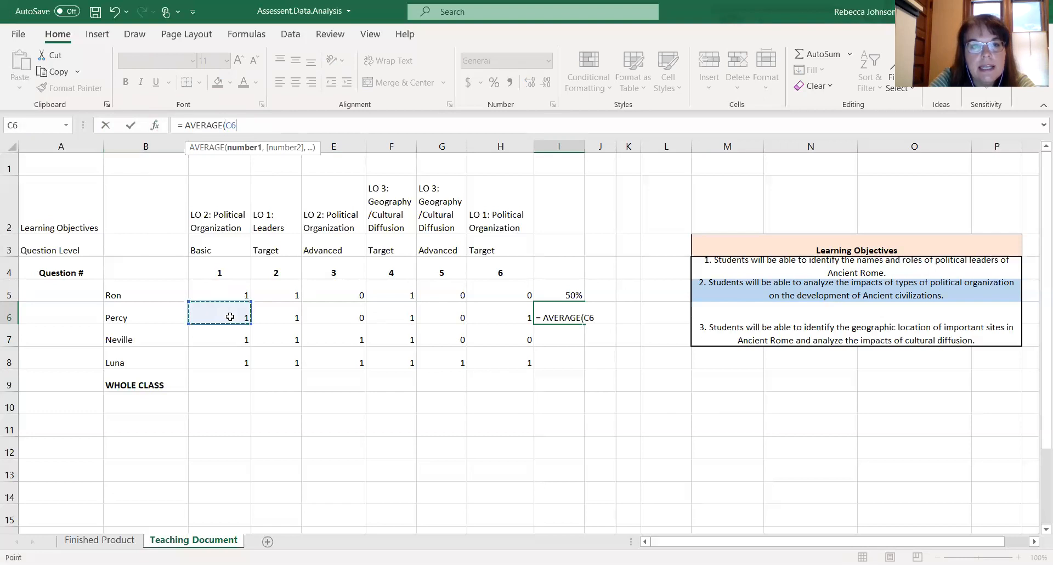
drag(250, 317, 488, 317)
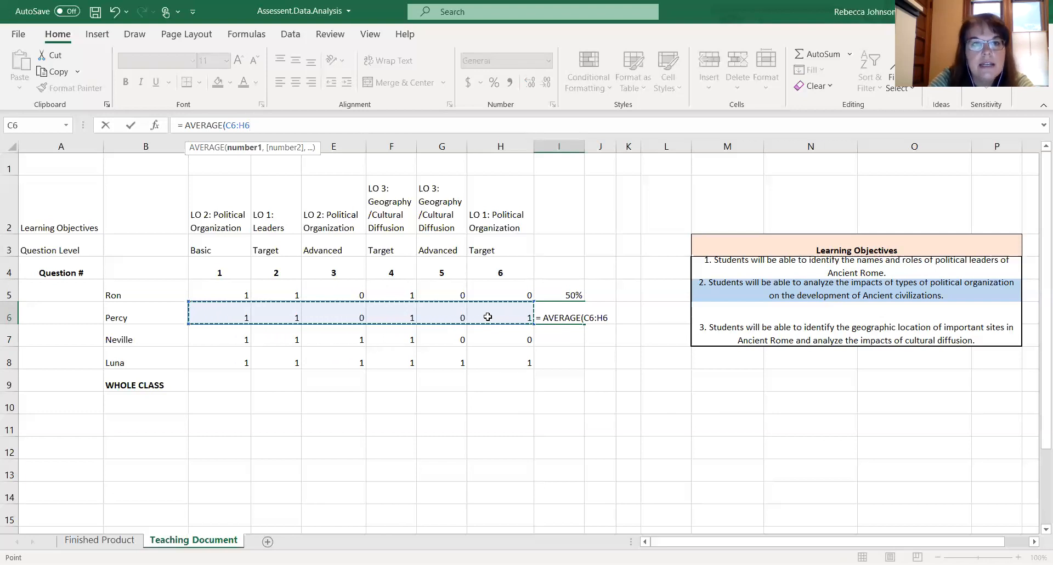
text())
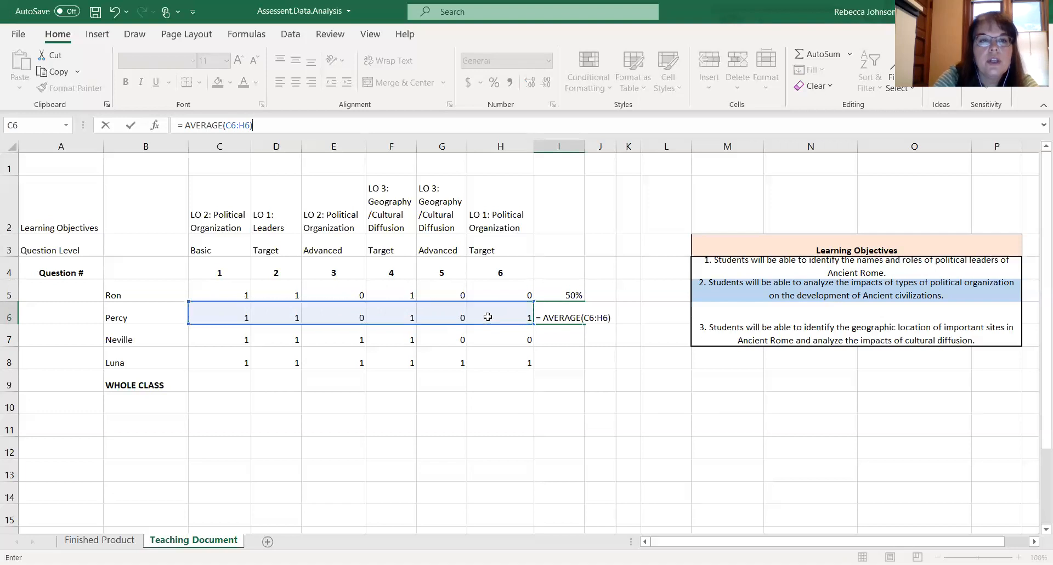
key(Return)
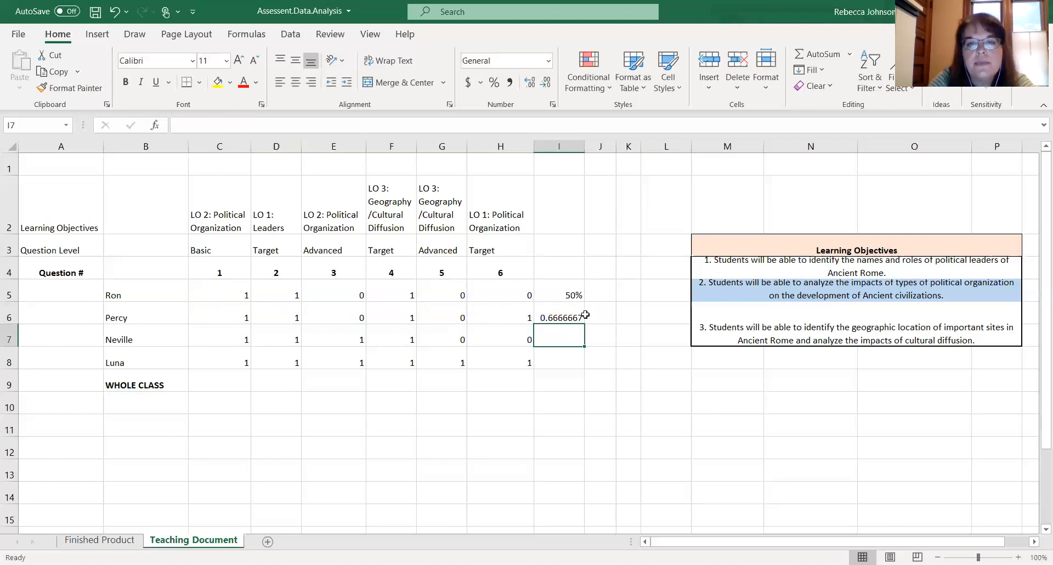
click(564, 315)
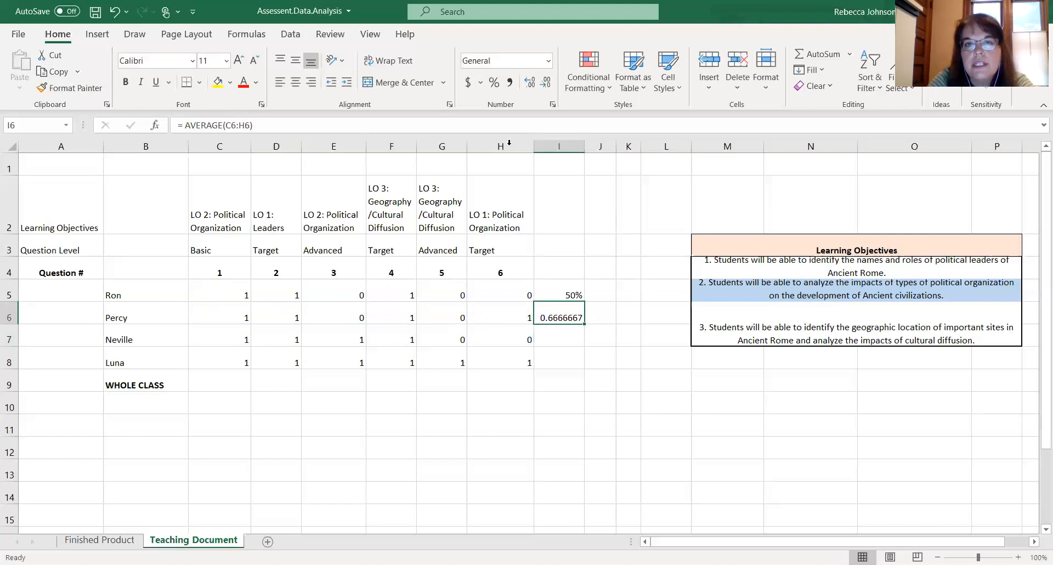
click(495, 83)
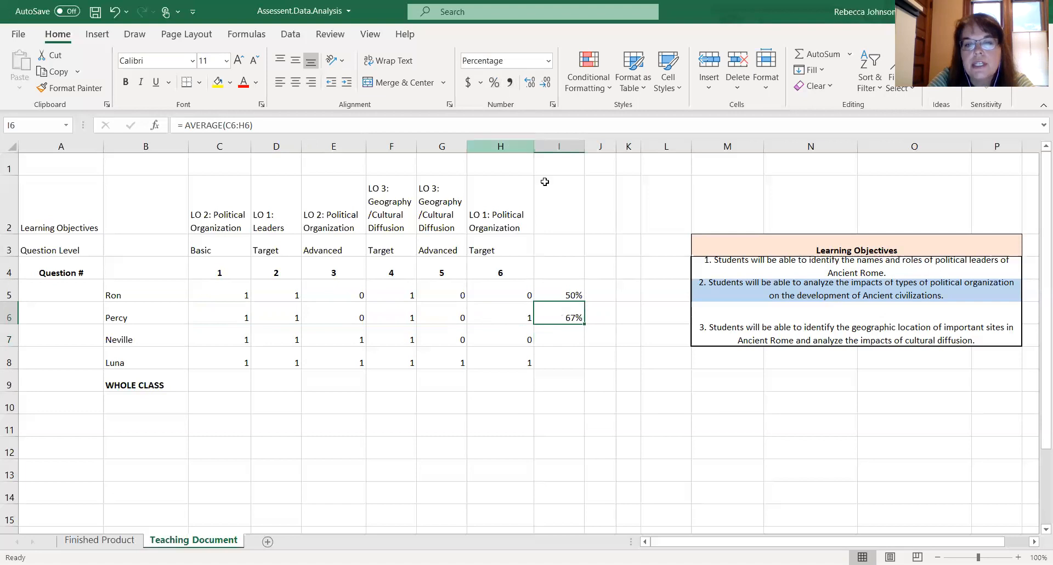
- Fill Percy's average formula down to Neville's and Luna's rows in I7:I8
click(600, 339)
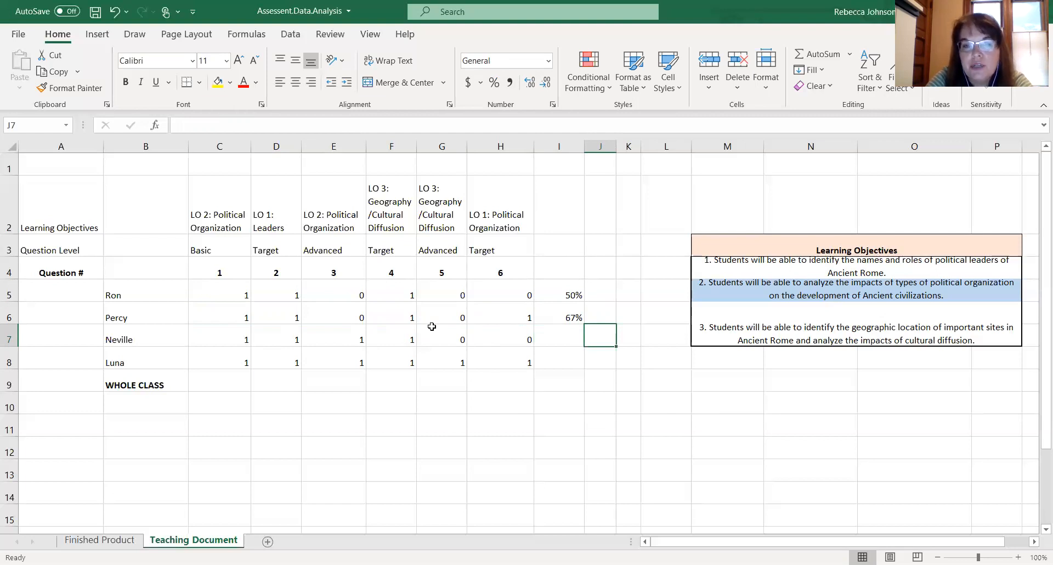
click(570, 317)
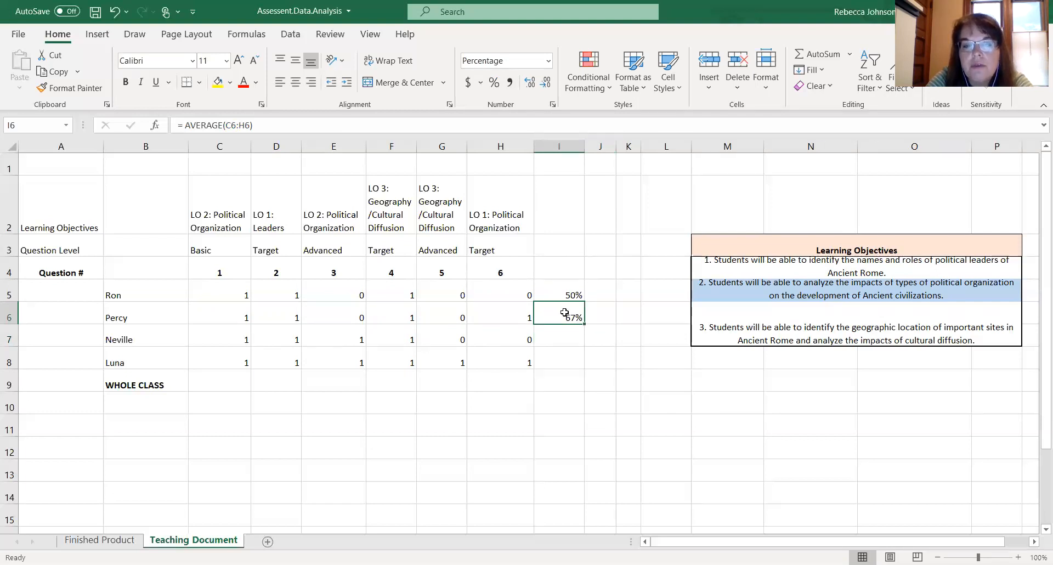
click(564, 291)
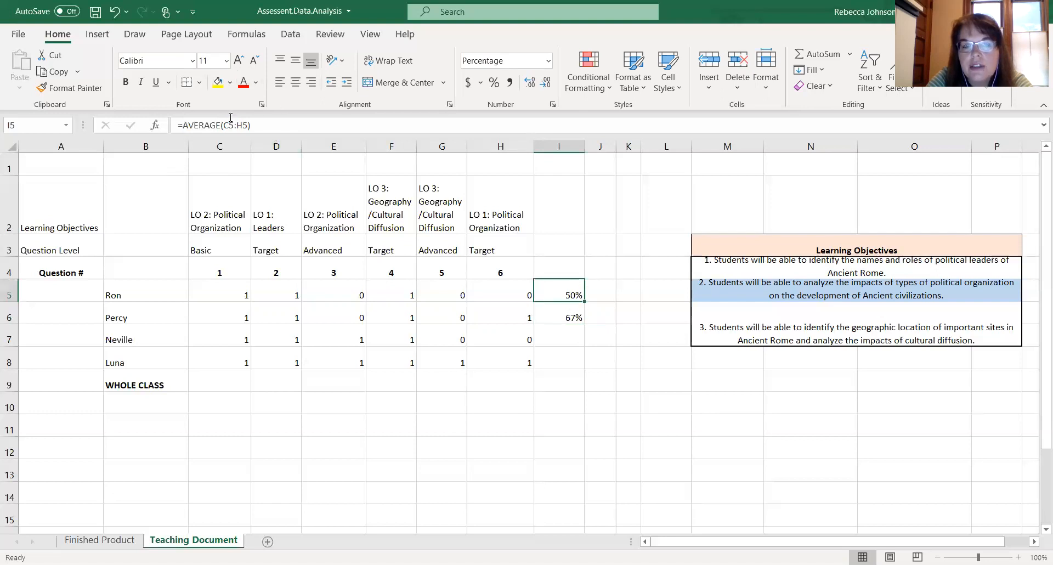
click(567, 317)
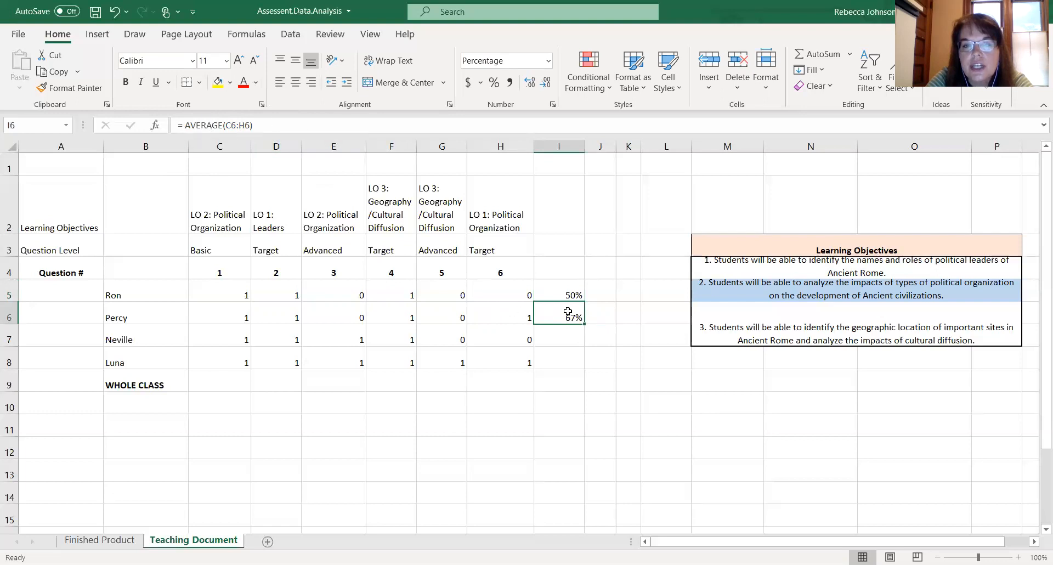
drag(584, 324, 580, 376)
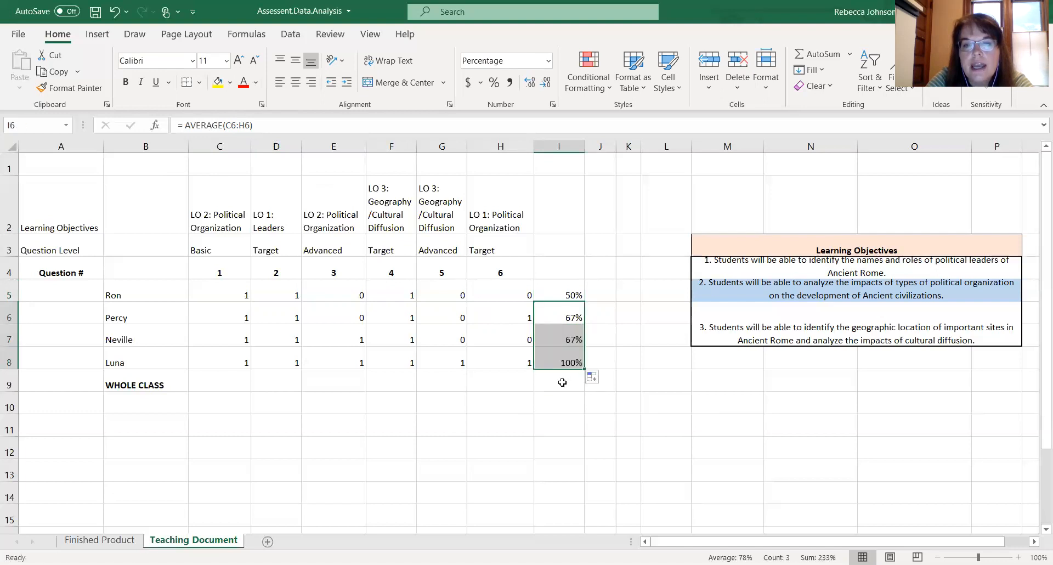
click(562, 382)
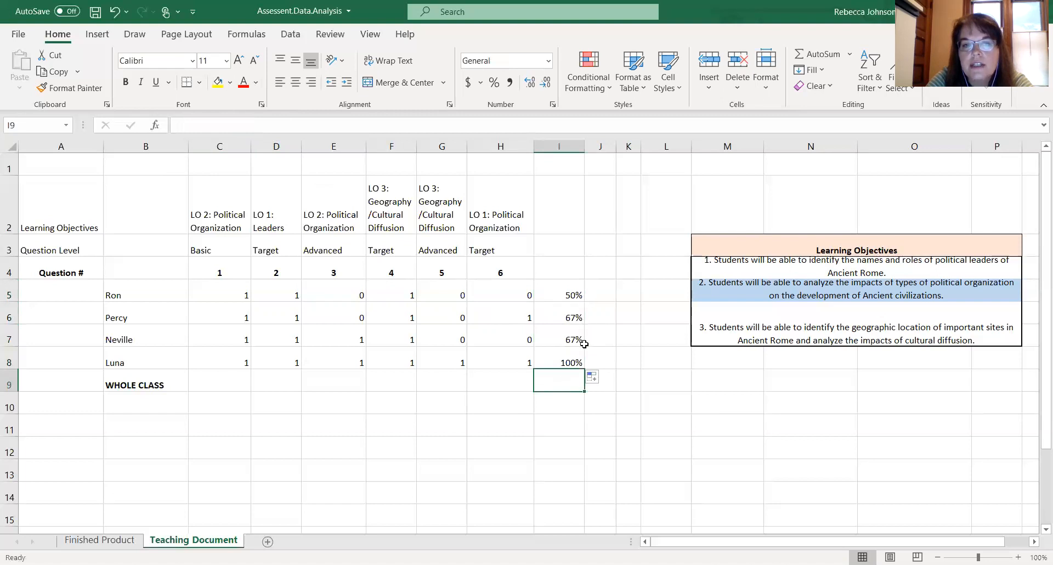
click(562, 362)
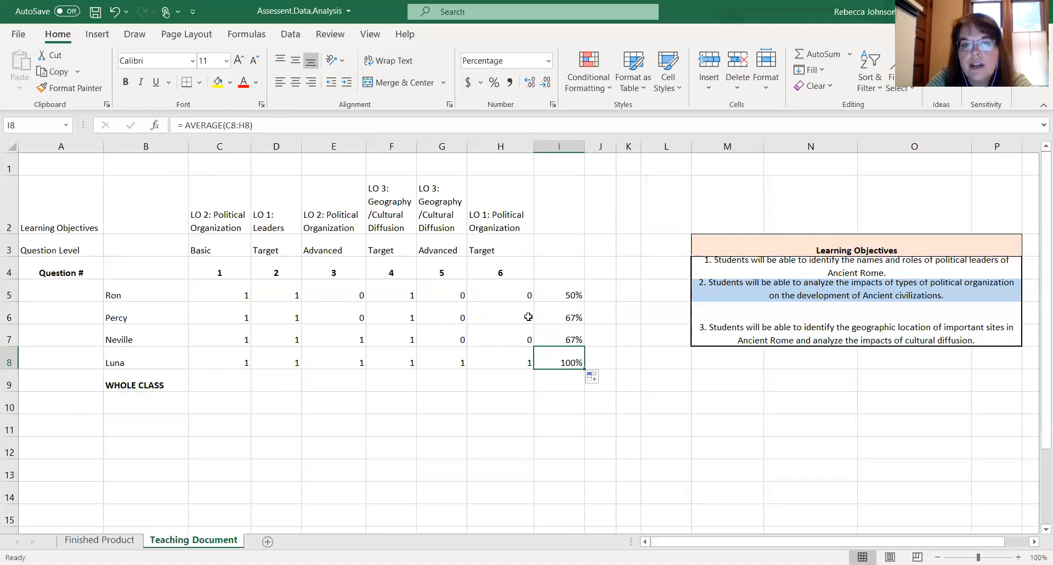
click(518, 392)
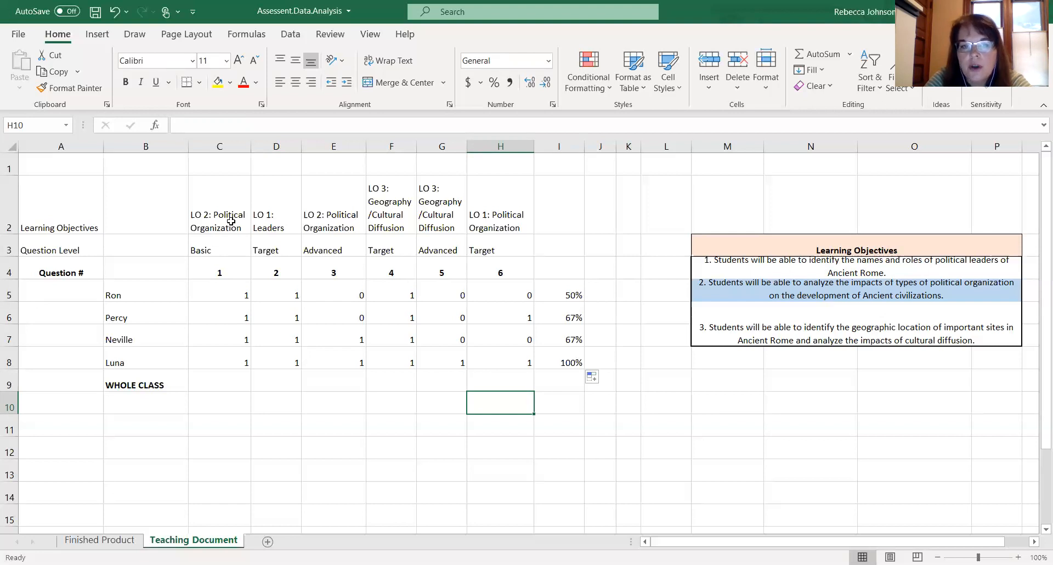
- Enter the whole-class average of question 1 scores, AVERAGE of C5:C8, in C9
click(221, 383)
text(=)
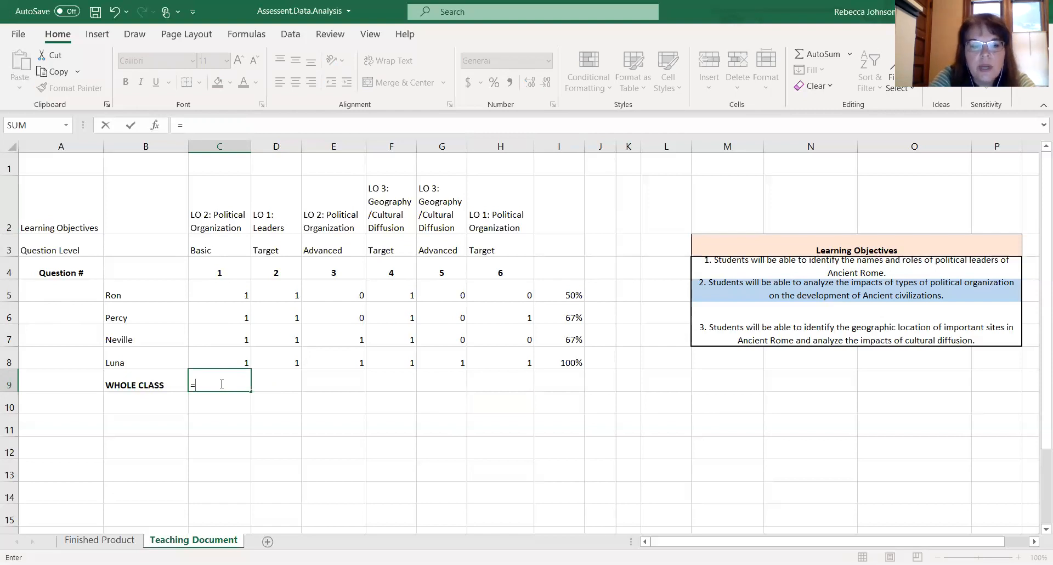
text(AVERAGE)
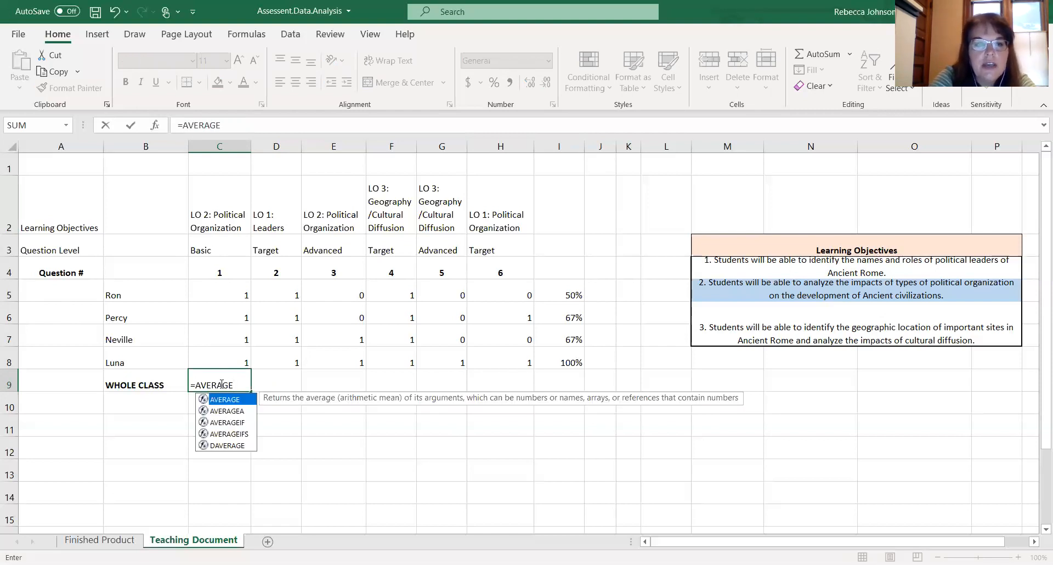
text(()
click(227, 294)
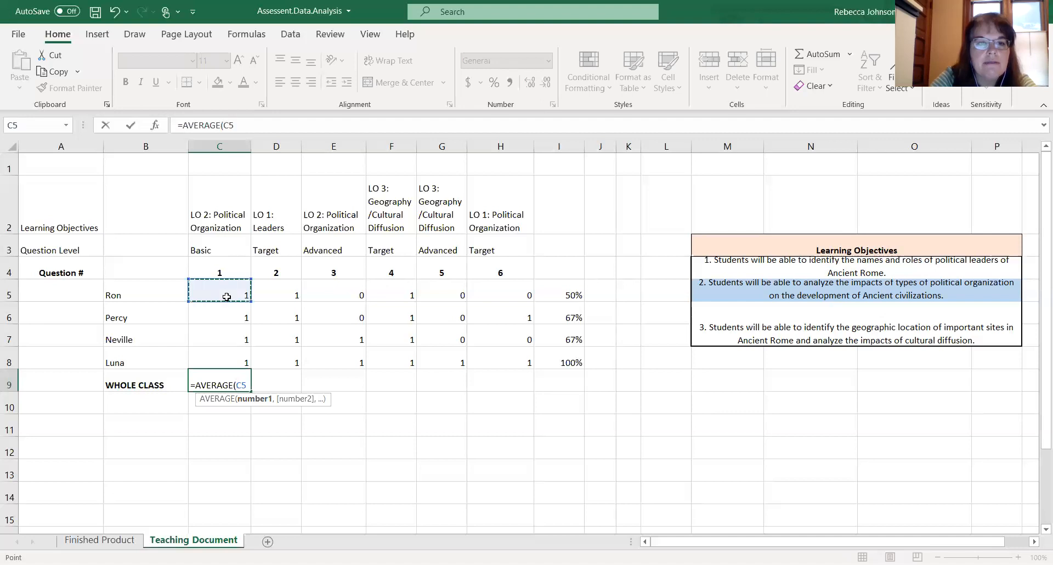
drag(228, 304, 227, 353)
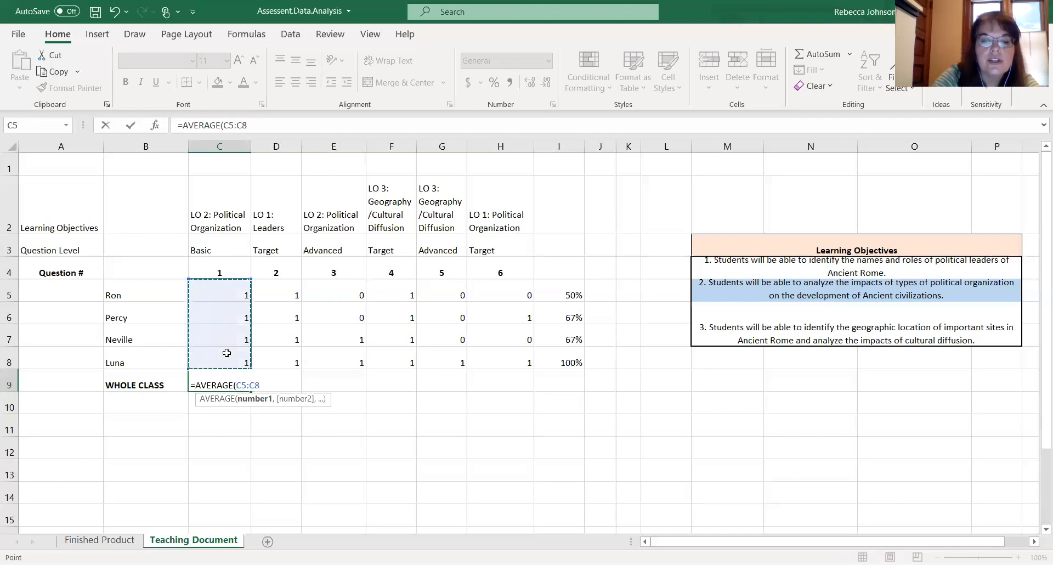
text())
key(Return)
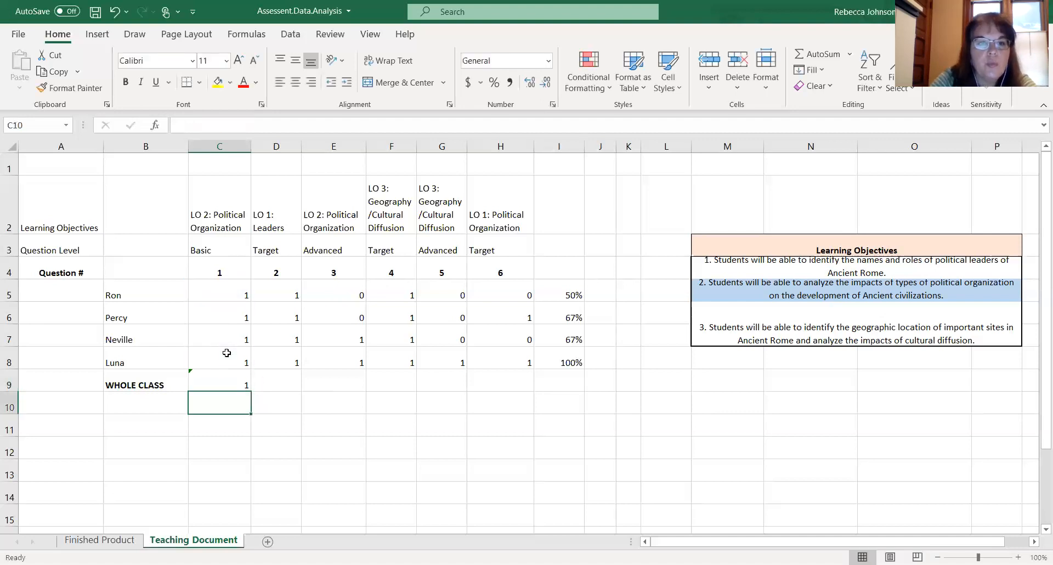
- Format the whole-class question 1 average in C9 as a percentage
click(235, 384)
click(494, 81)
click(341, 371)
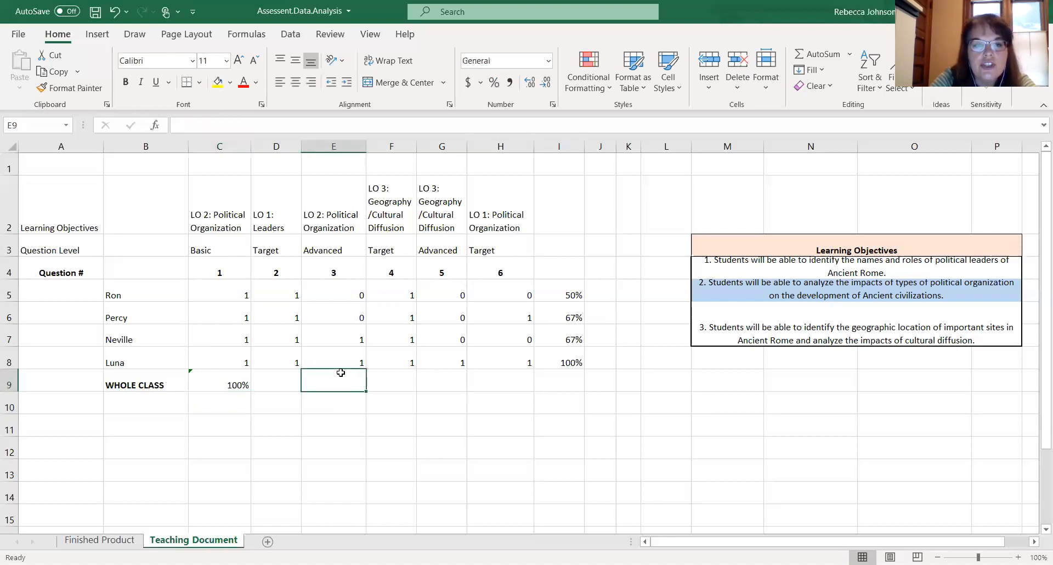
click(238, 379)
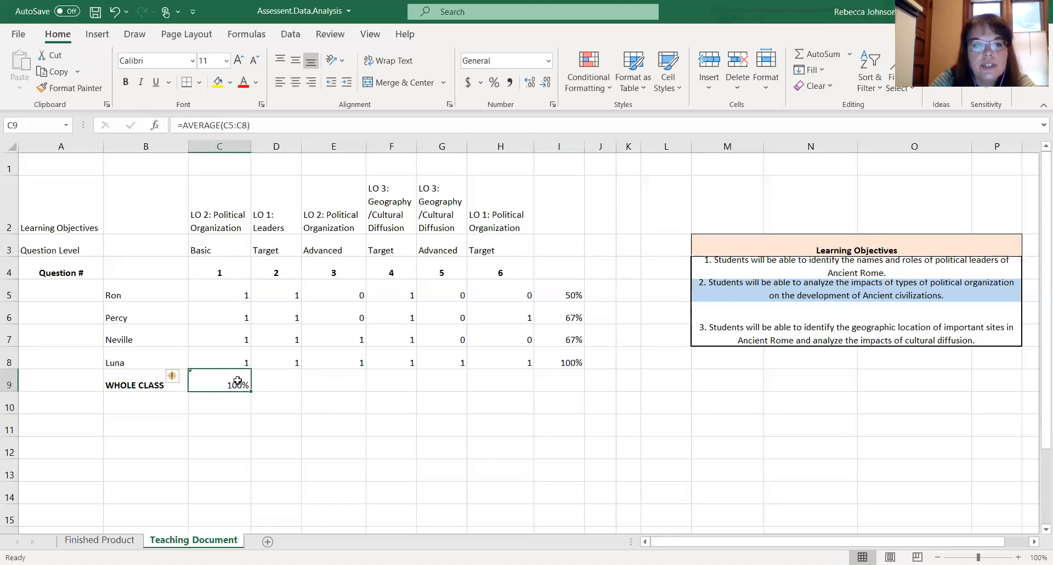
- Enter the whole-class average of question 2 scores, AVERAGE of D5:D8, in D9 and format it as a percentage
click(286, 389)
text(=)
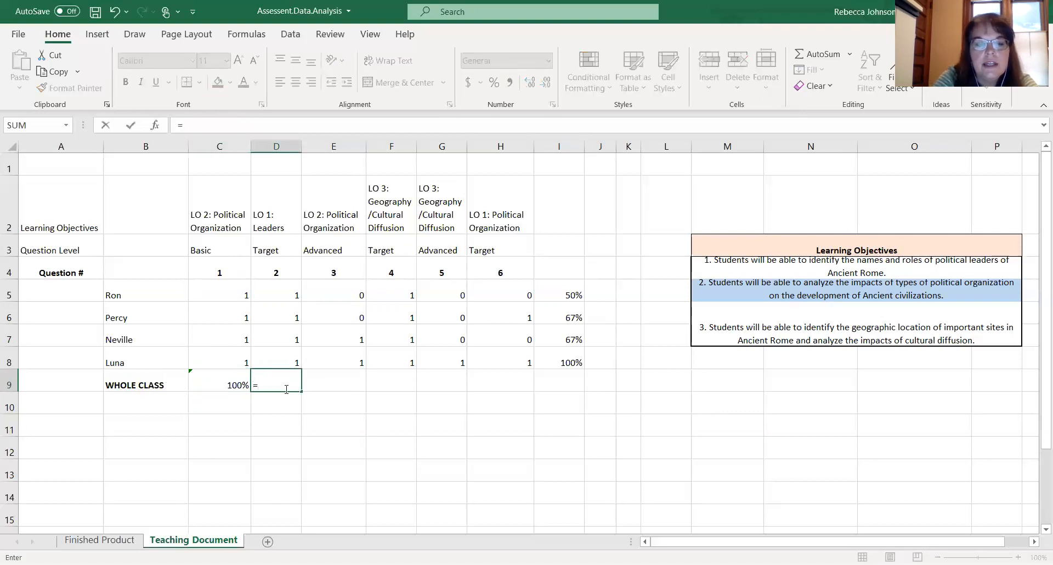
text(AVERAGE)
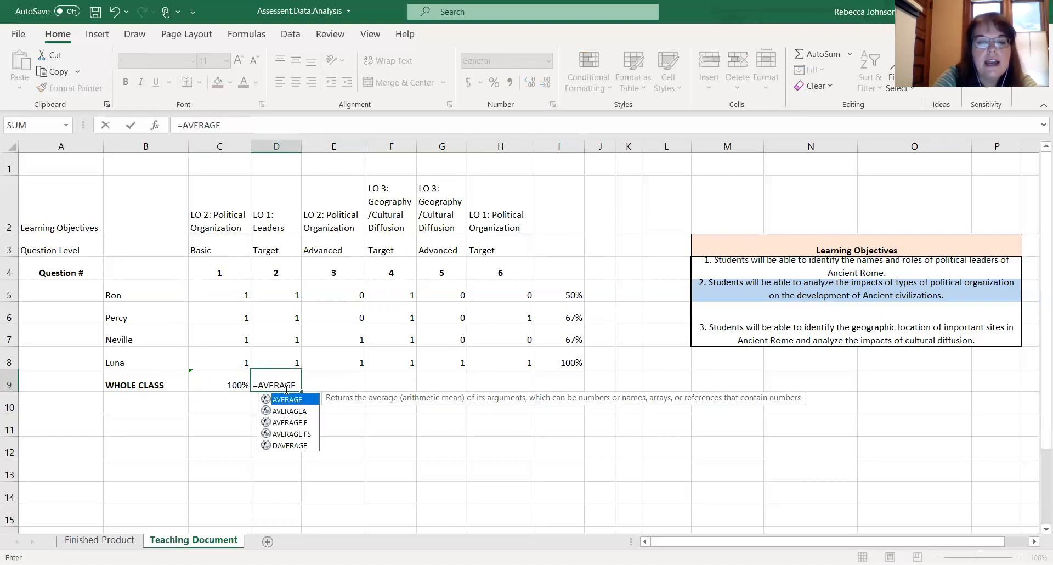
text(()
click(288, 299)
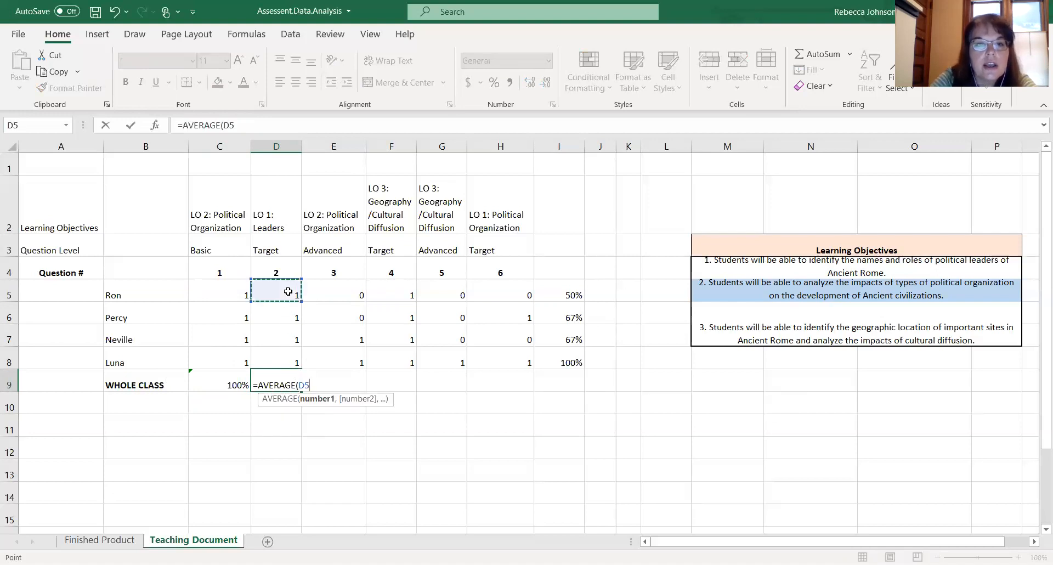
drag(288, 300, 288, 353)
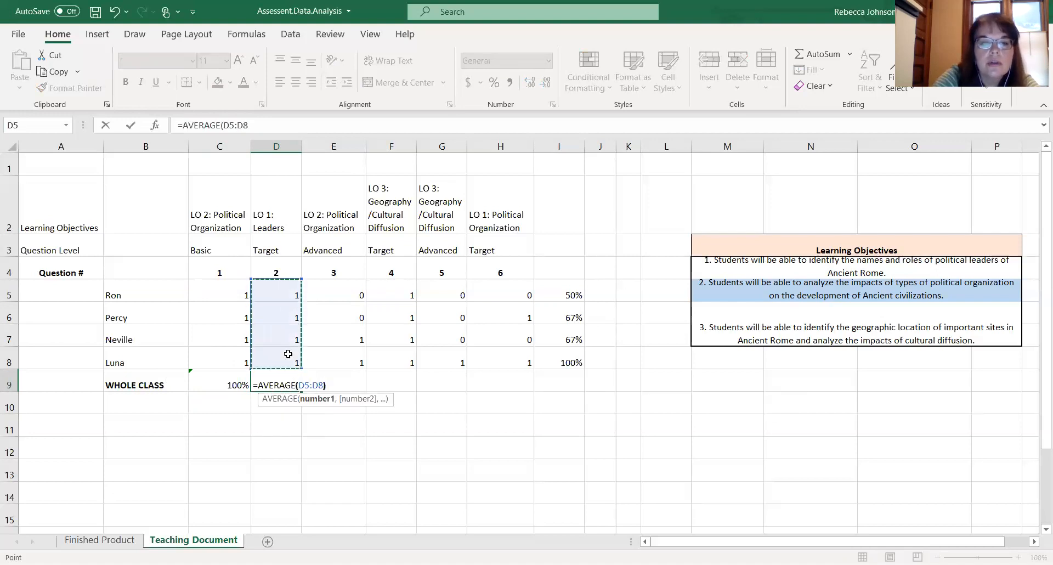
key(Return)
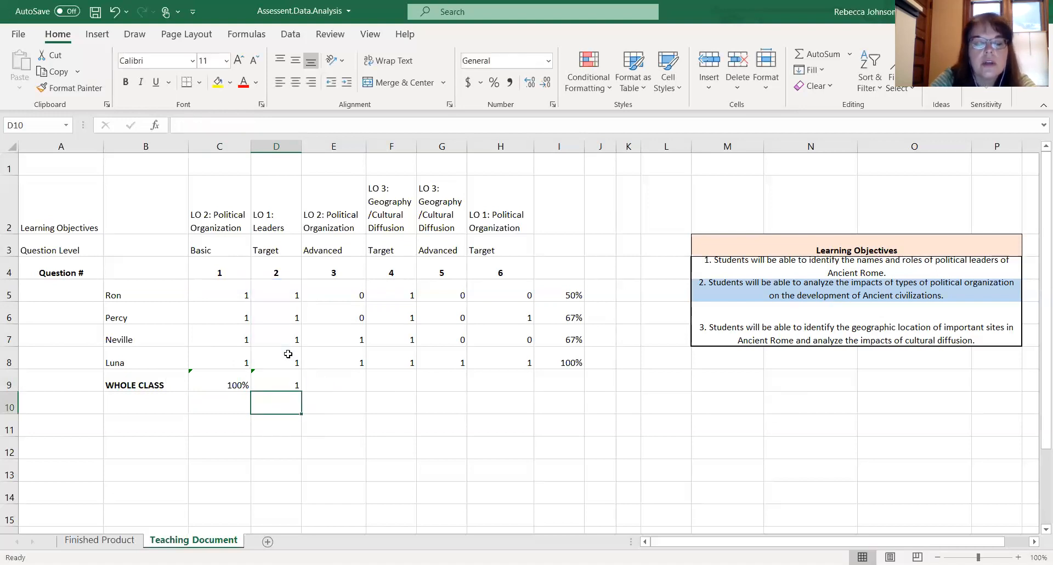
click(290, 382)
click(494, 83)
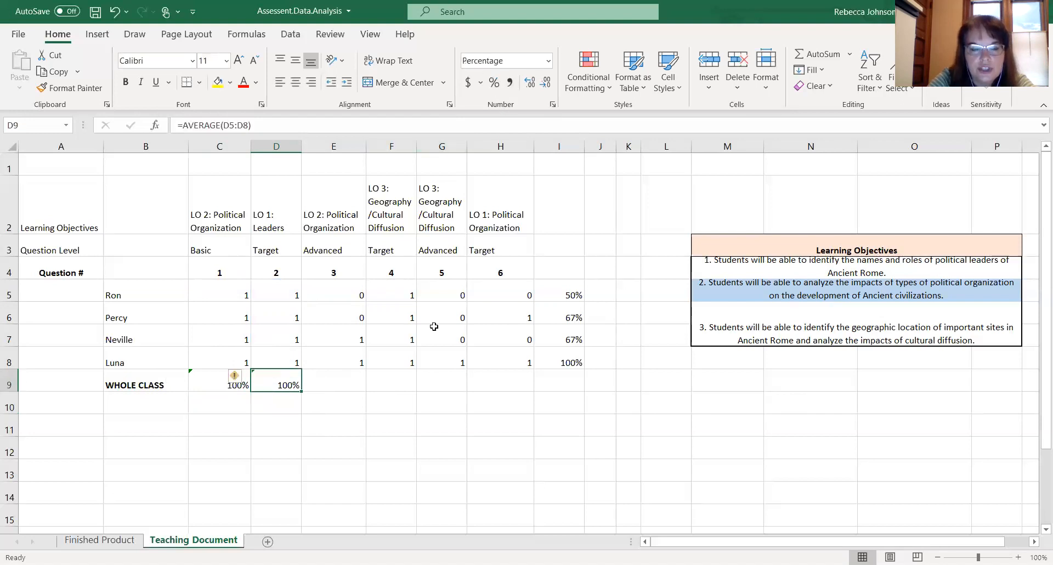
click(410, 364)
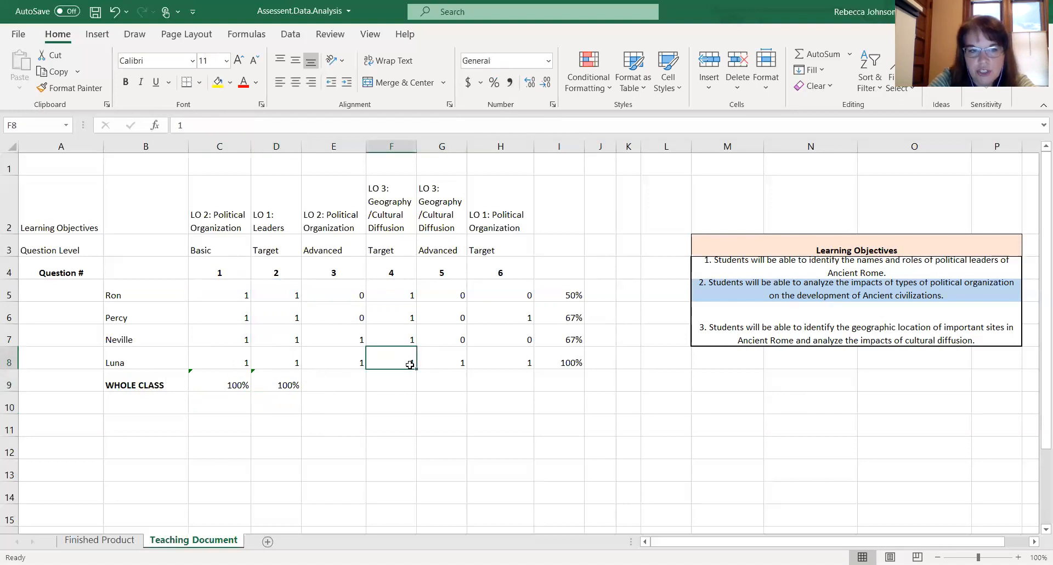
- Fill the whole-class average formula from D9 across to I9
click(285, 386)
drag(300, 390, 576, 380)
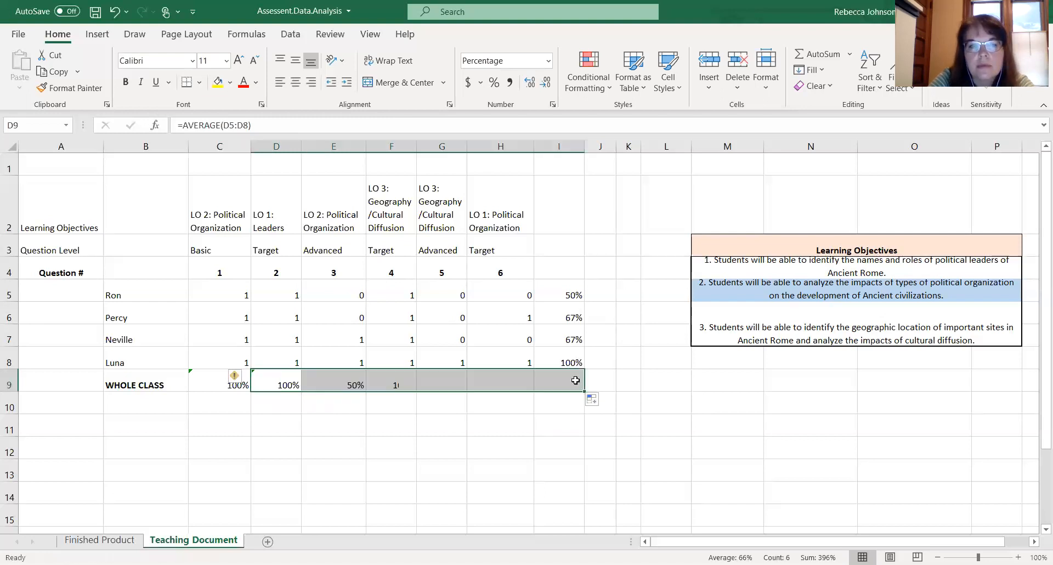
click(548, 427)
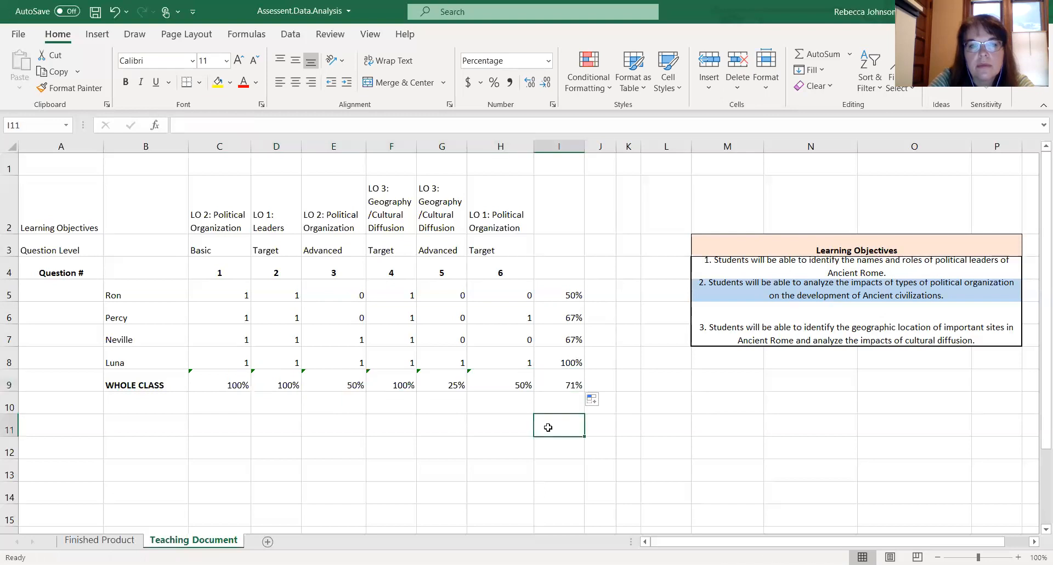
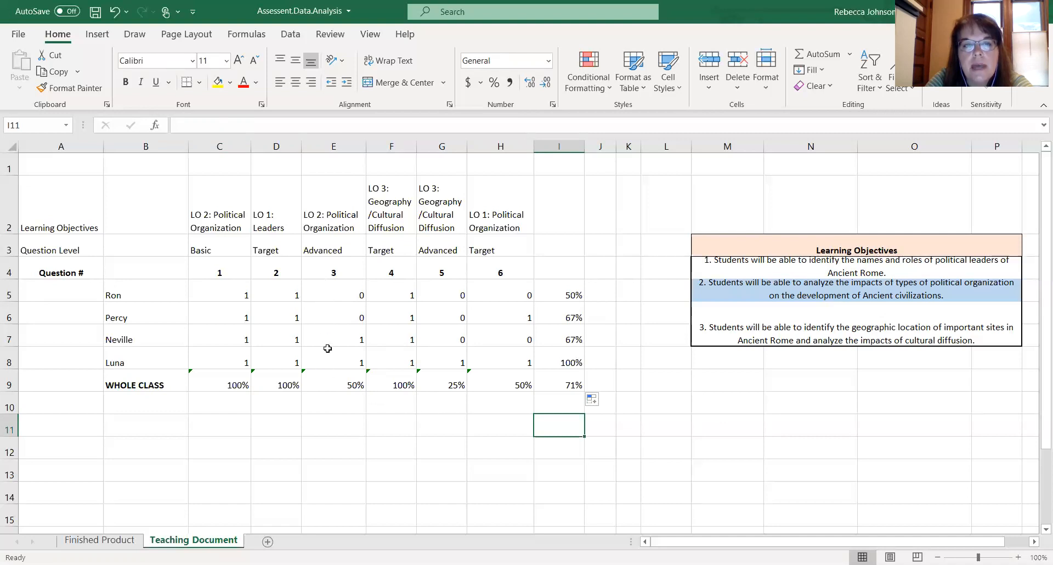
click(340, 306)
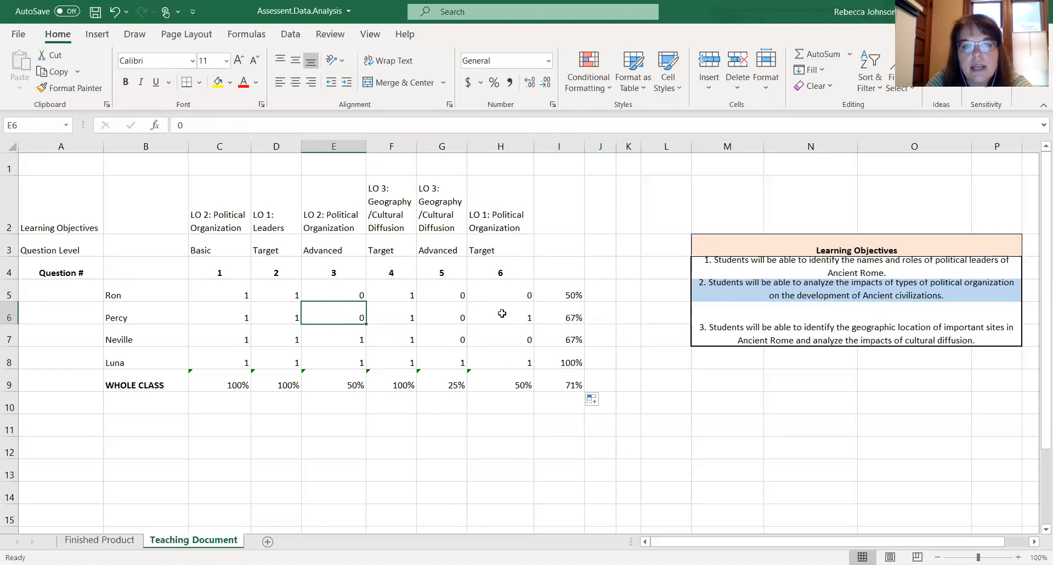
click(477, 406)
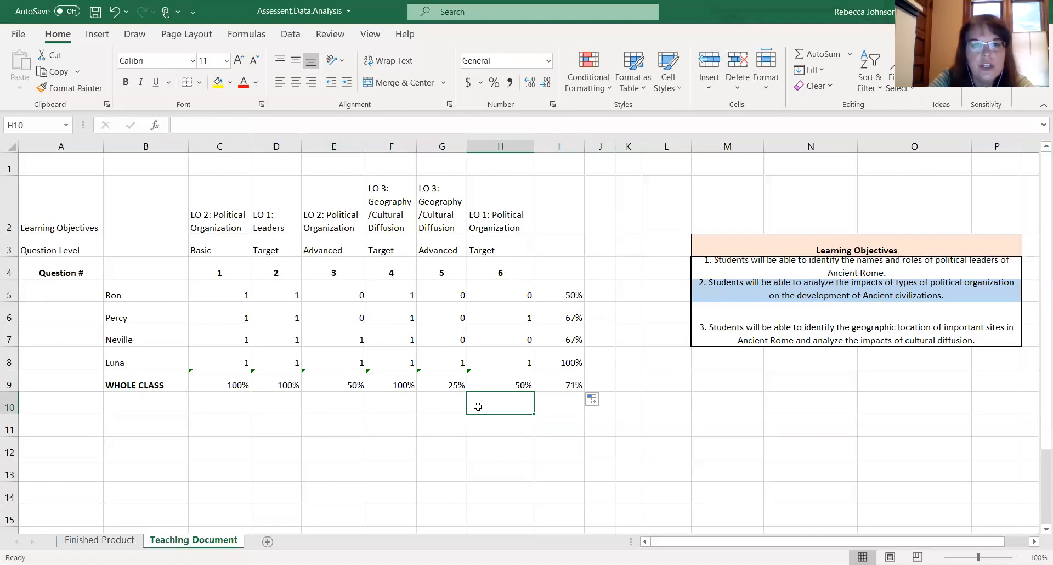
scroll(477, 407, down, 1)
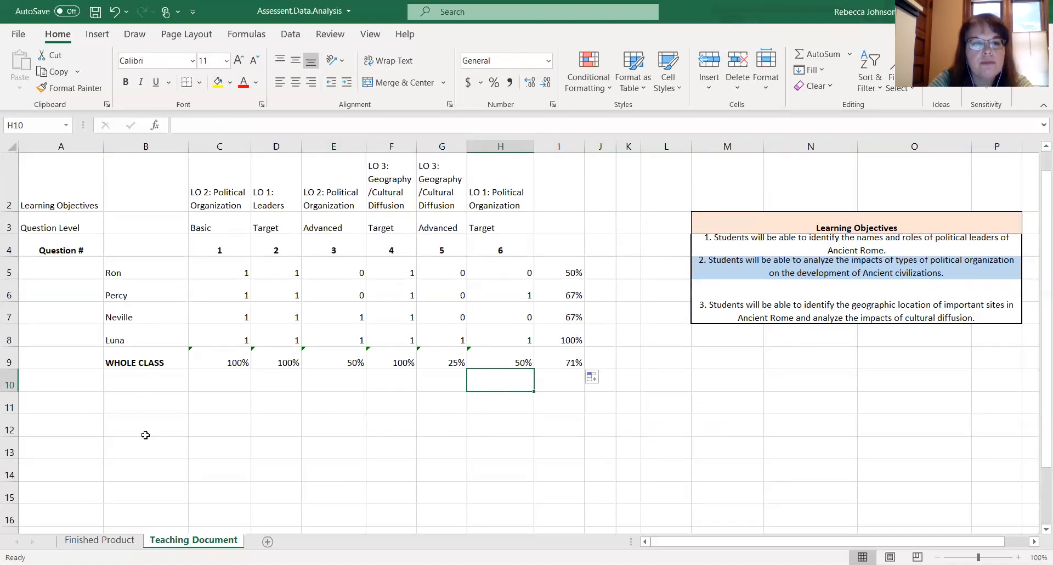
- List the four students Ron, Percy, Neville, Luna and then Whole Class as row labels in A13 to A17
click(68, 431)
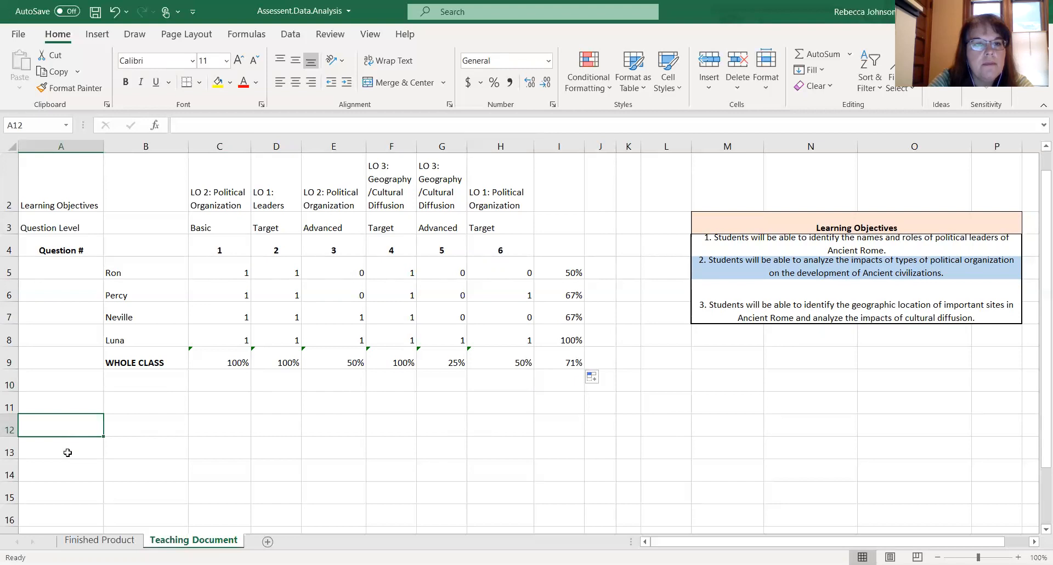
click(68, 452)
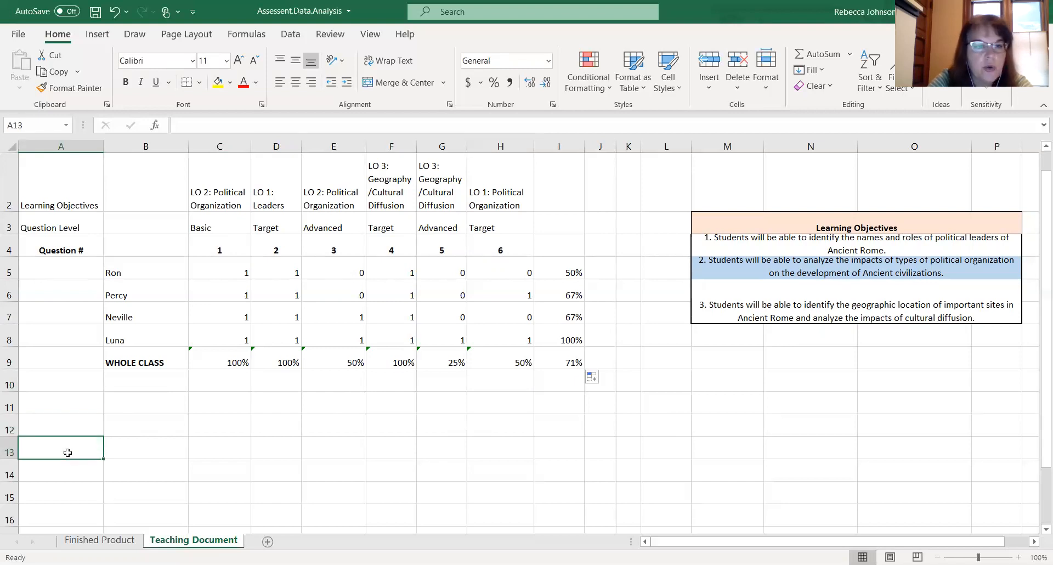
text(Ron)
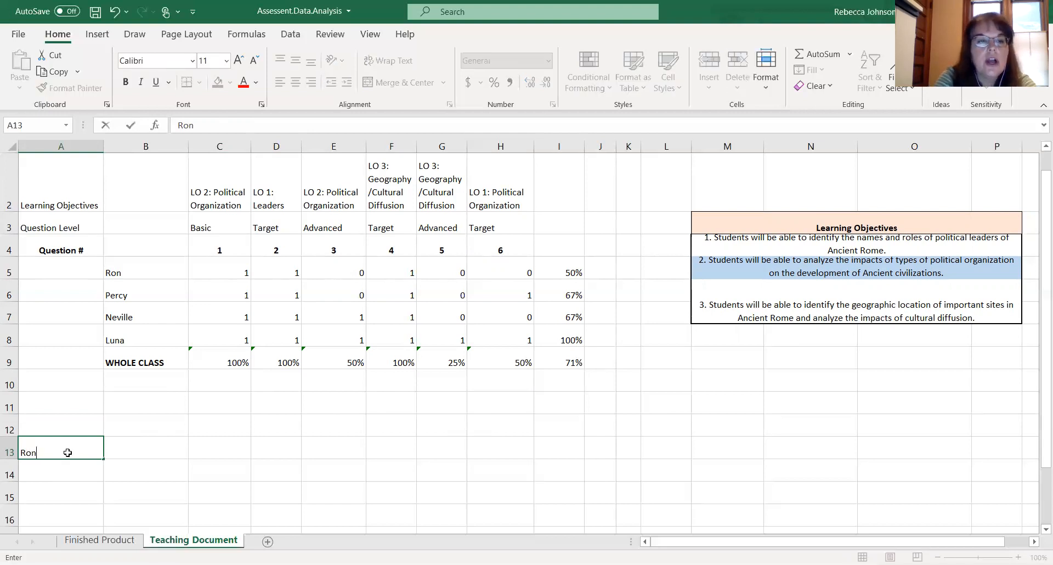
key(Return)
text(Percy)
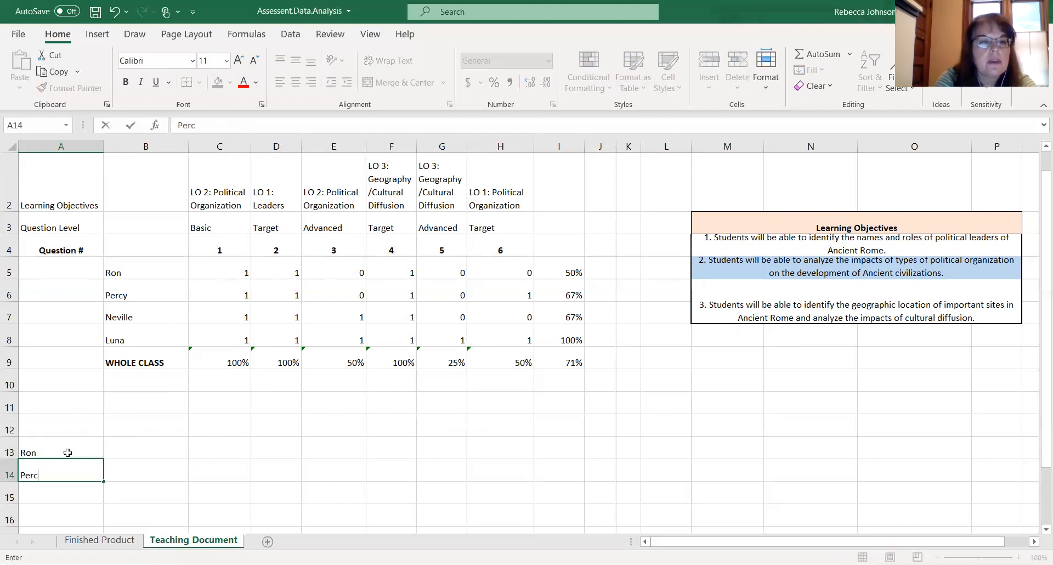
key(Return)
text(Neville)
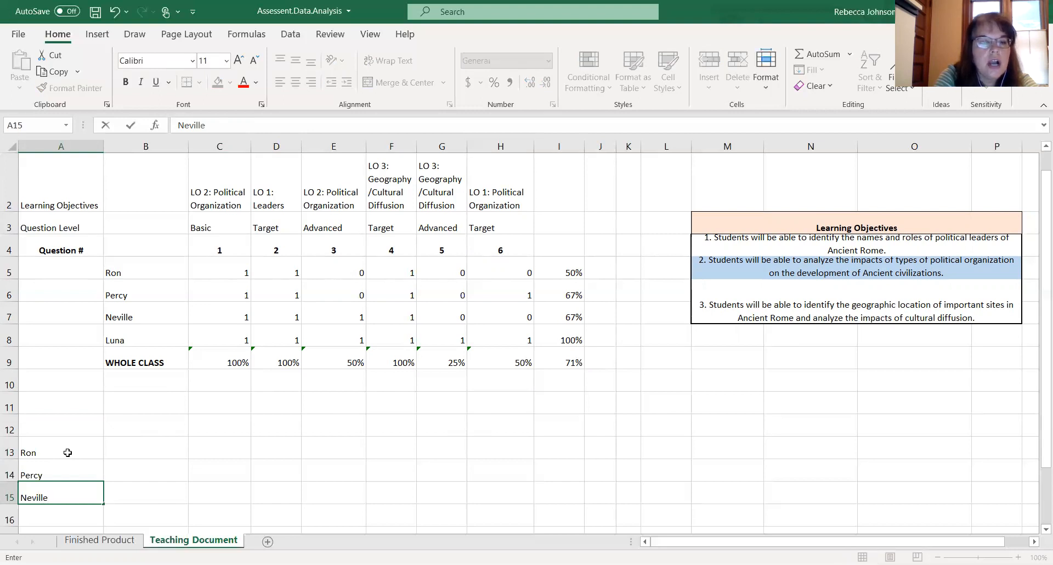
key(Return)
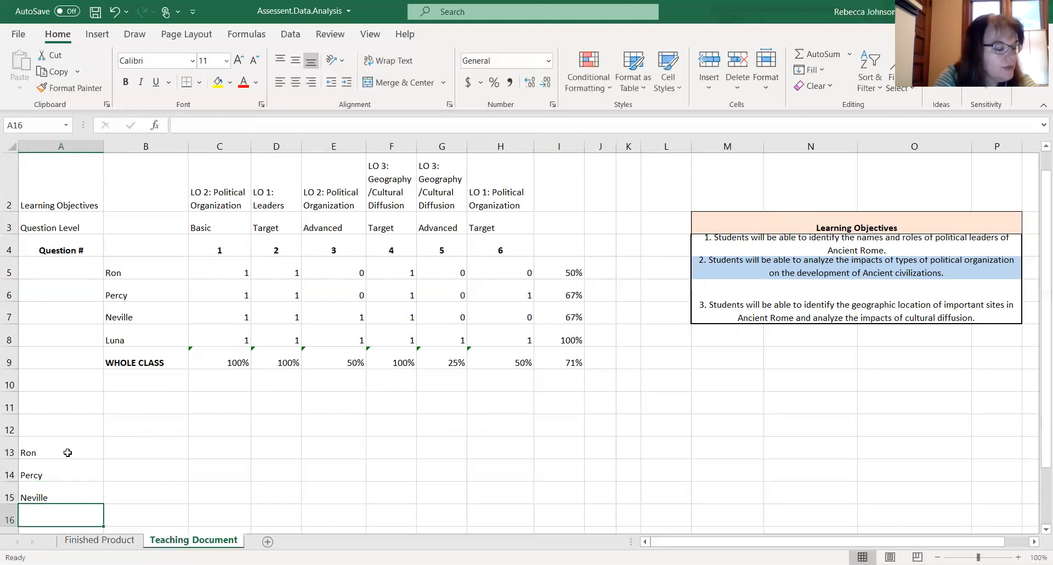
text(Luna)
key(Return)
text(Whole Class)
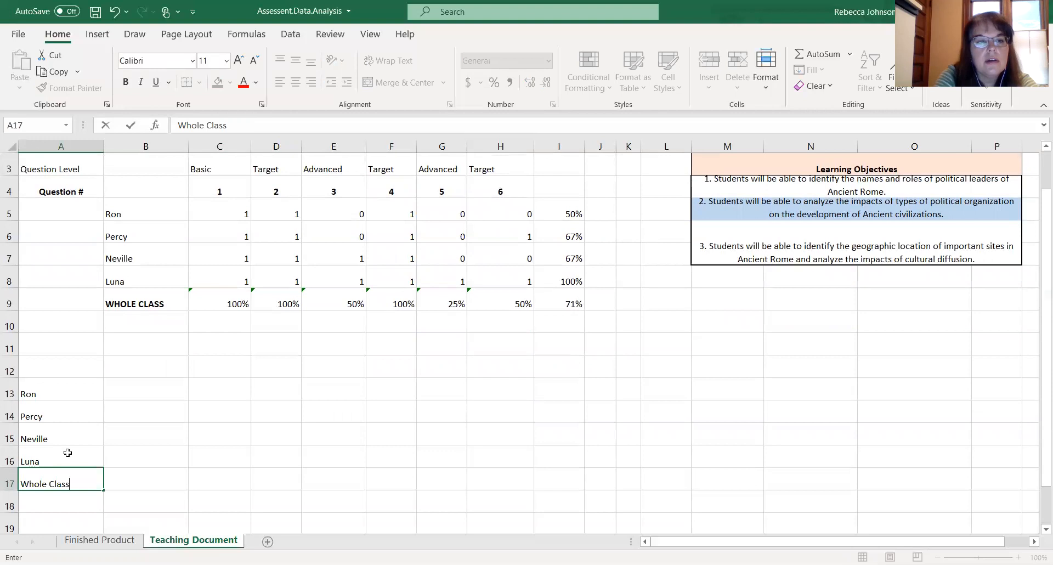
- Enter the heading Political Organization in B12 above the new summary table
click(216, 425)
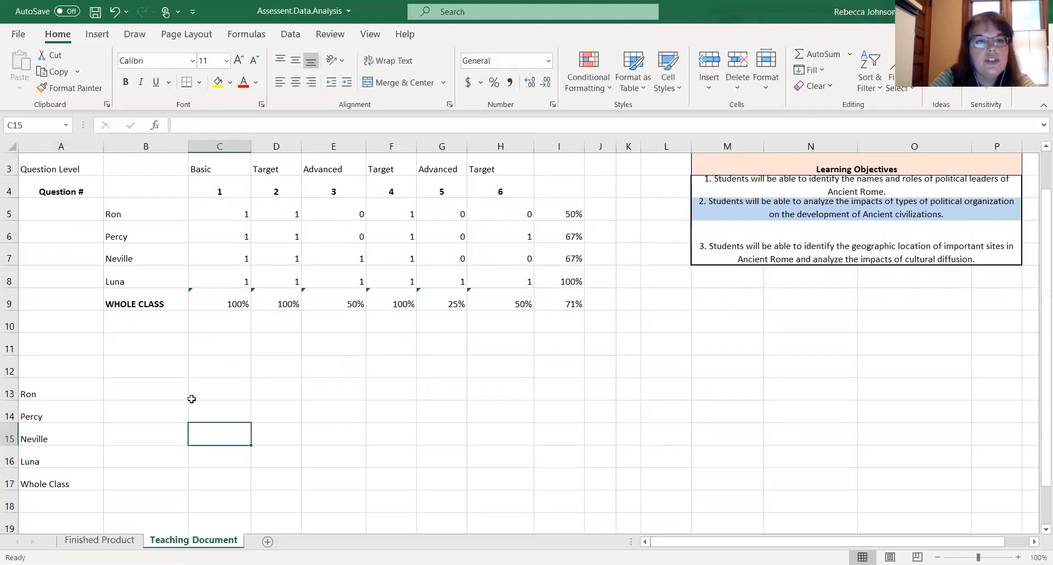
scroll(192, 398, up, 1)
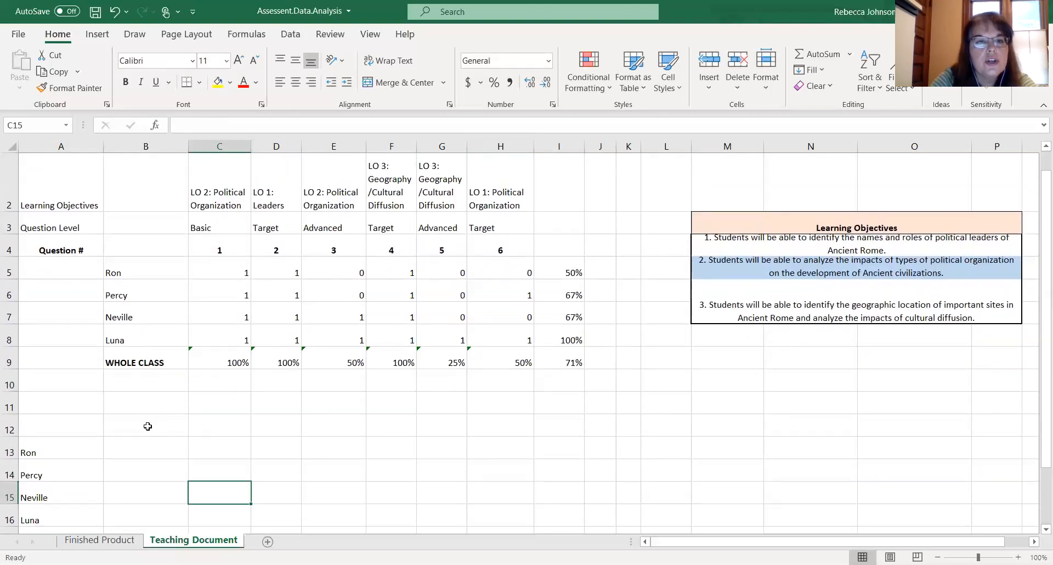
click(147, 426)
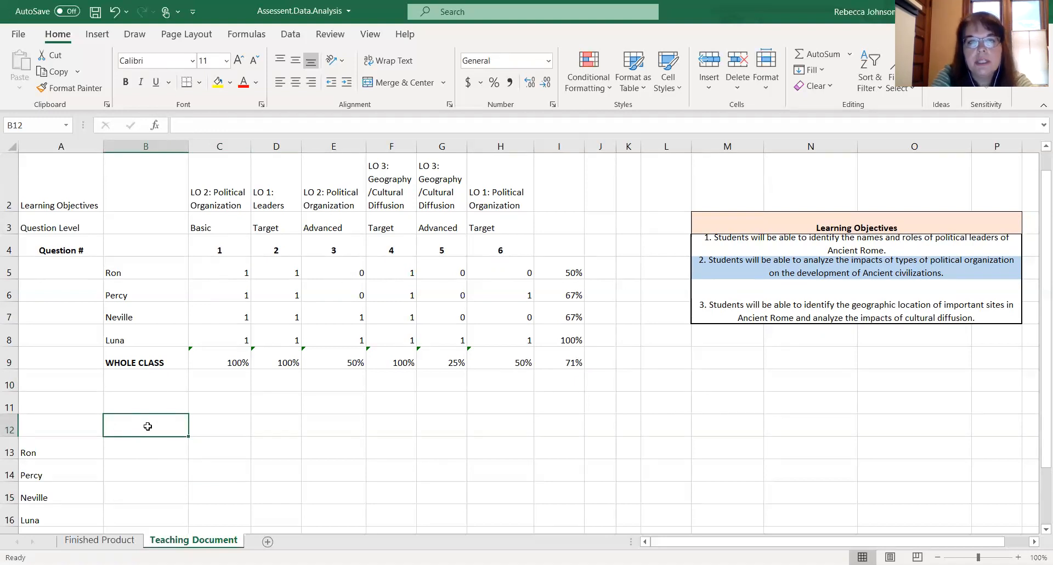
text(Po)
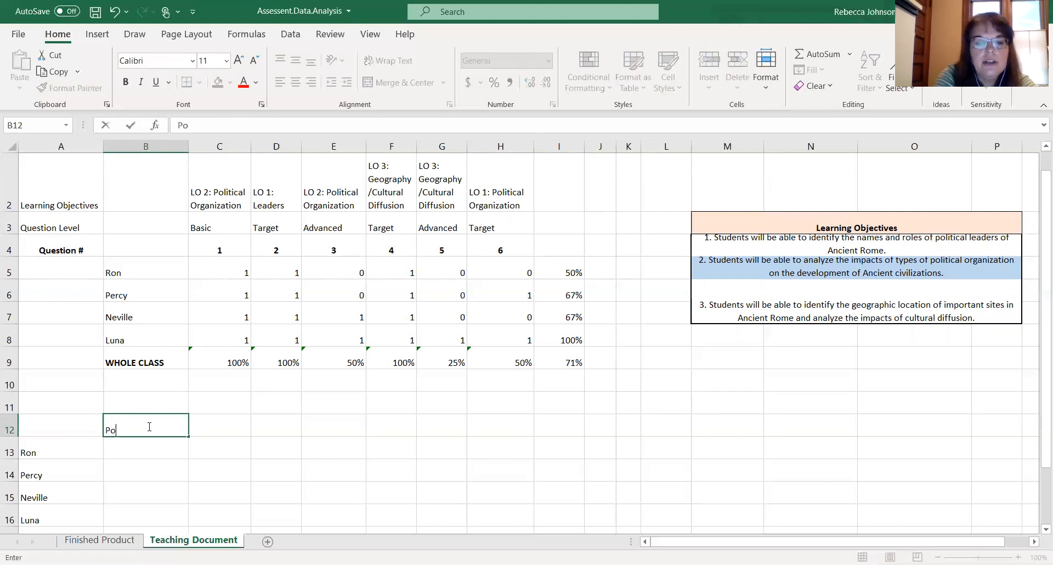
text(litical Le)
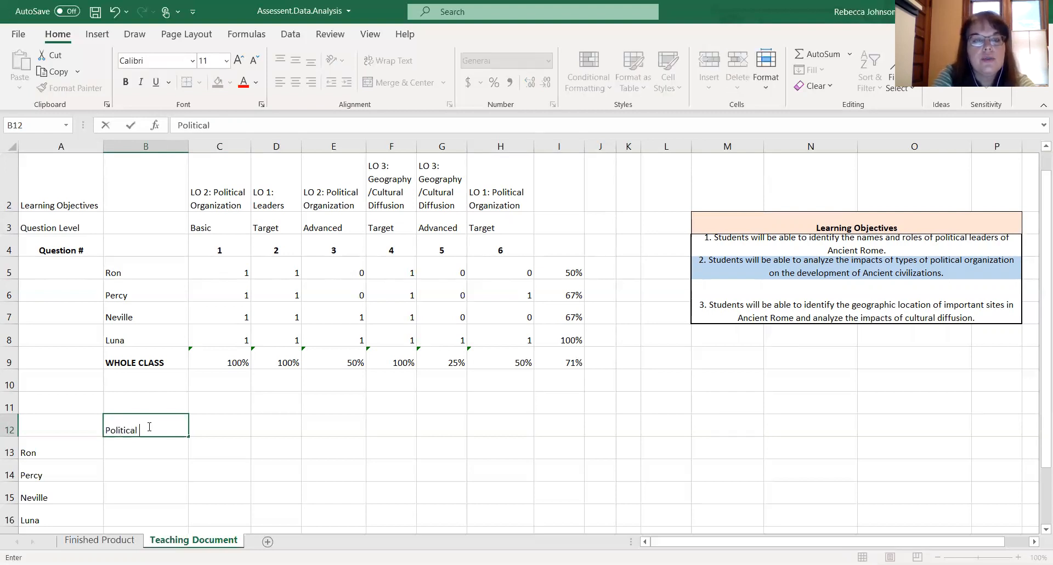
key(BackSpace)
key(BackSpace)
text(Or)
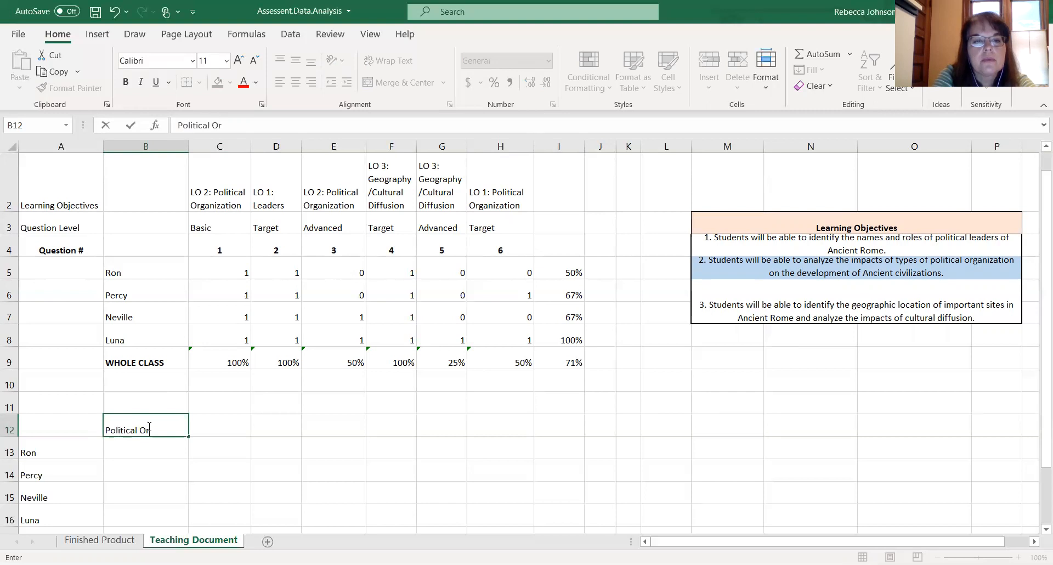
text(ganization)
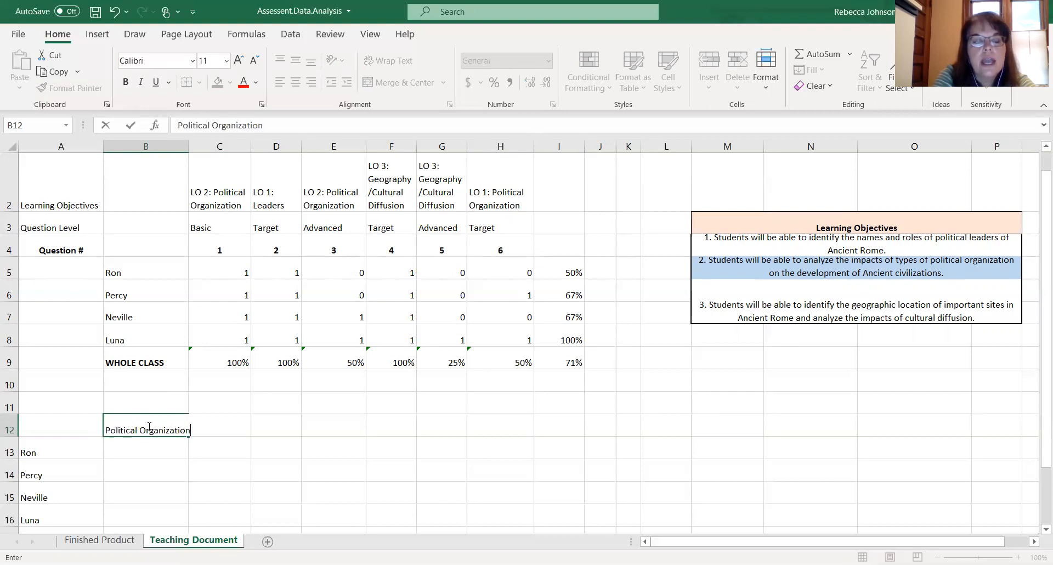
key(Return)
- Enter the headings Leaders in C12 and Geography in D12, and widen column B to fit its heading
click(147, 426)
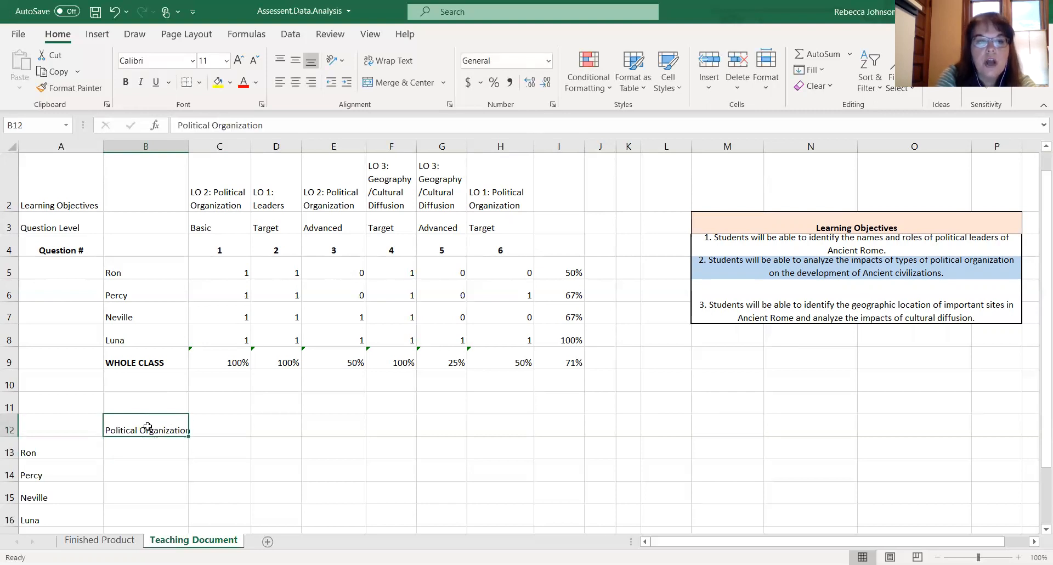
key(Right)
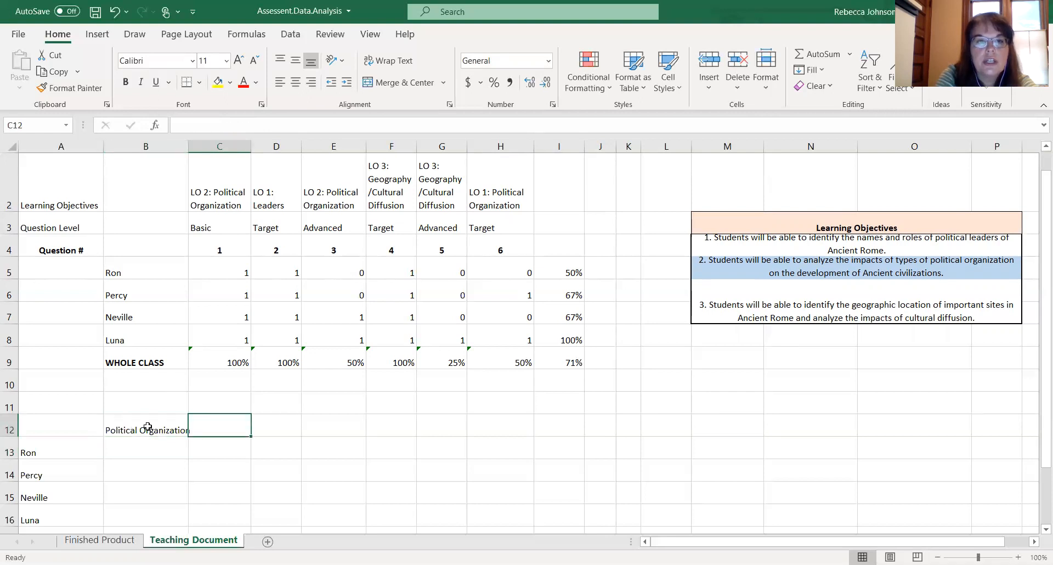
text(Leader)
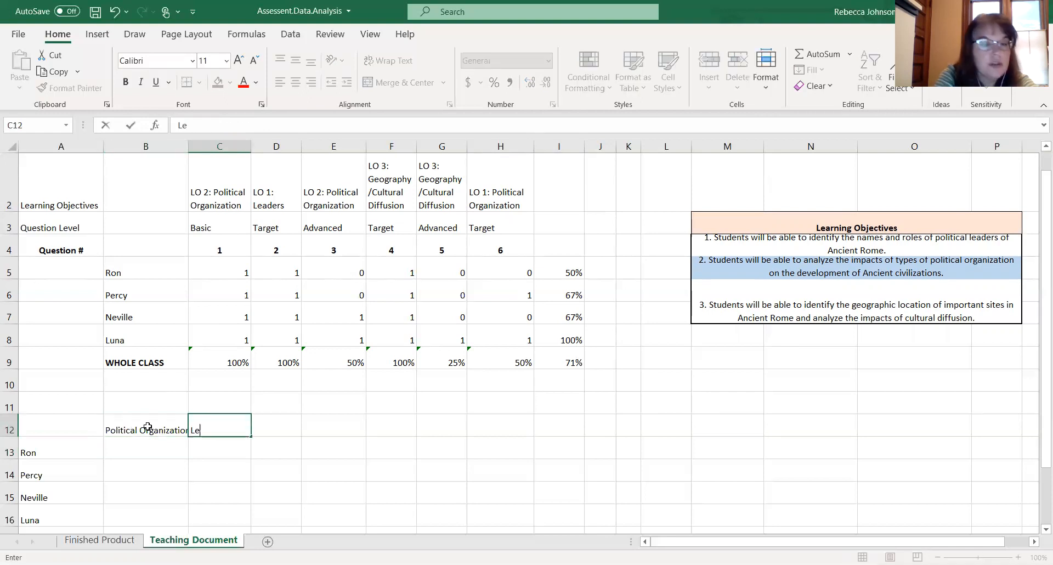
key(Return)
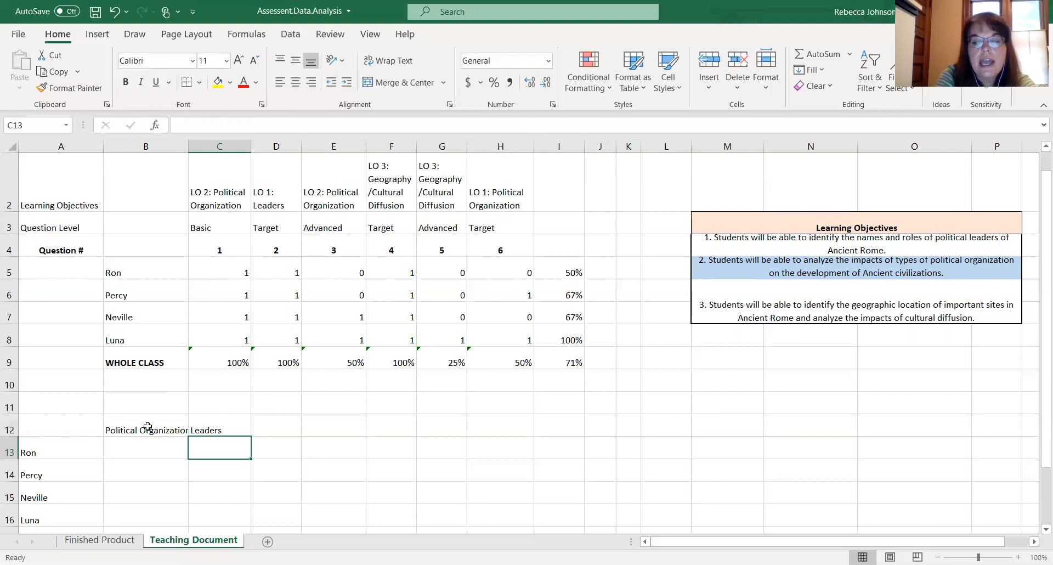
key(Up)
key(Right)
text(Geog)
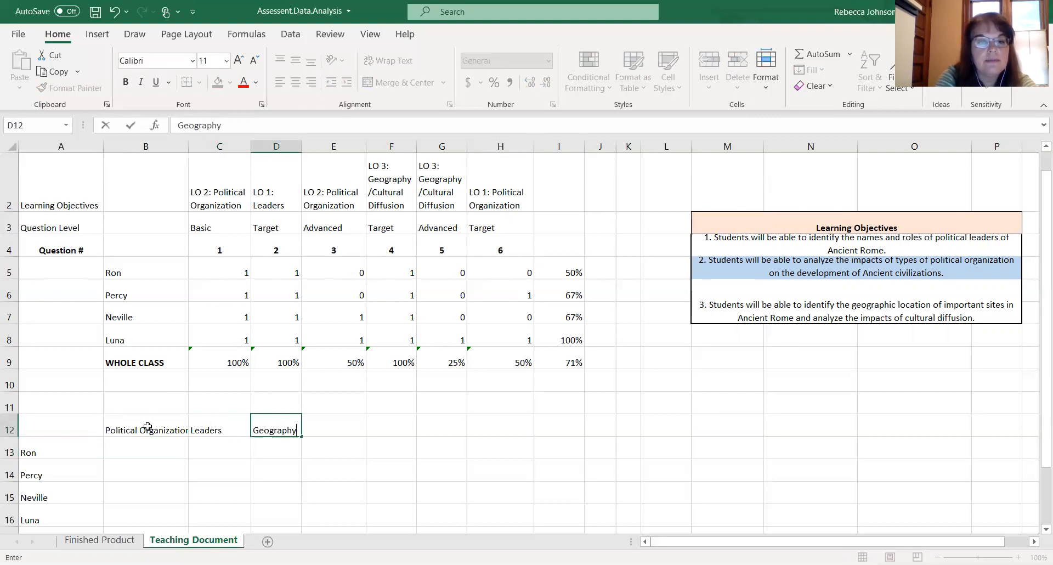
key(Return)
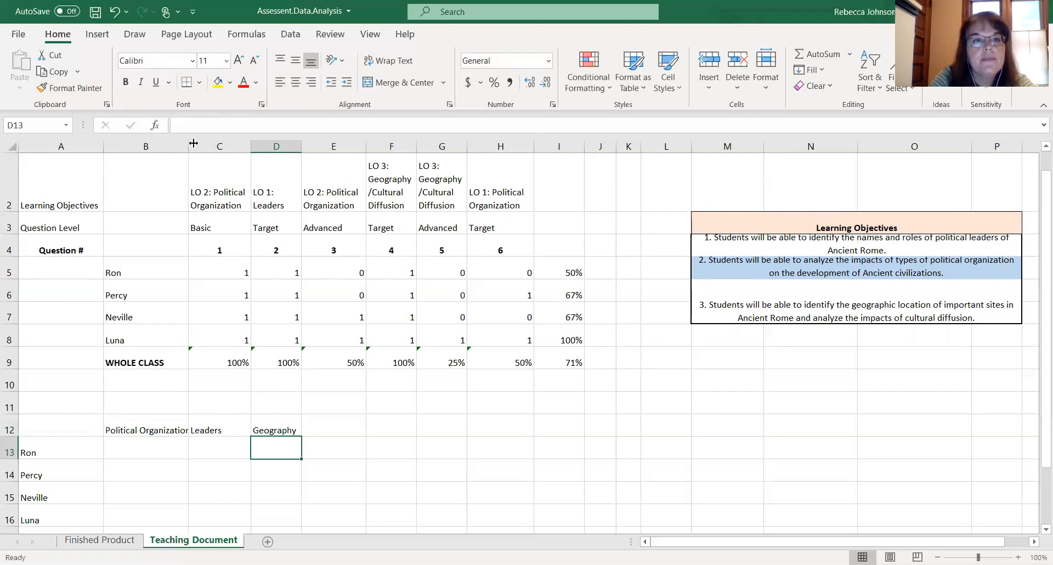
drag(188, 144, 202, 144)
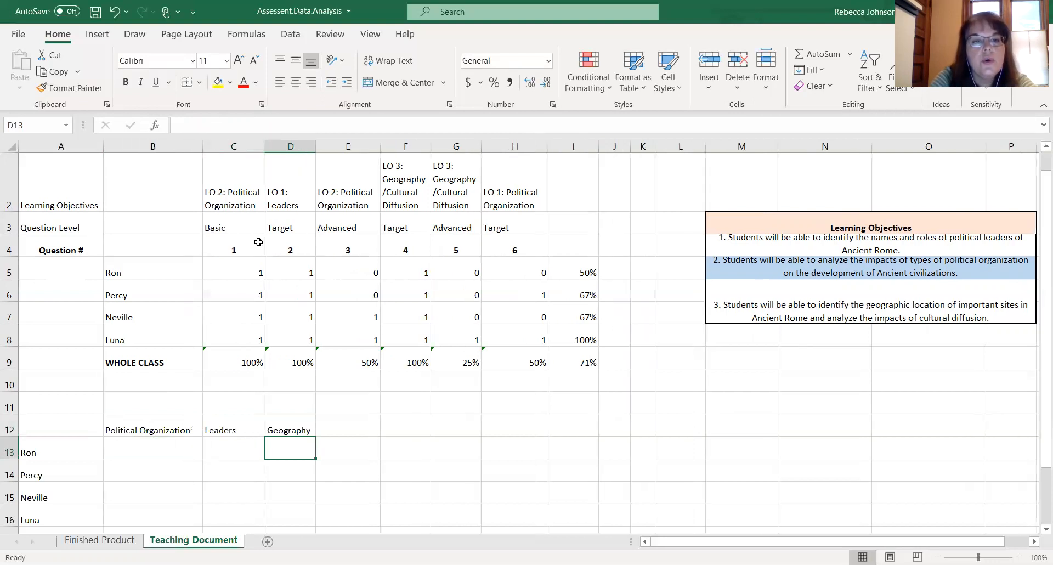
- Enter Ron's political organization average in B13 as AVERAGE of C5, E5 and H5
click(169, 450)
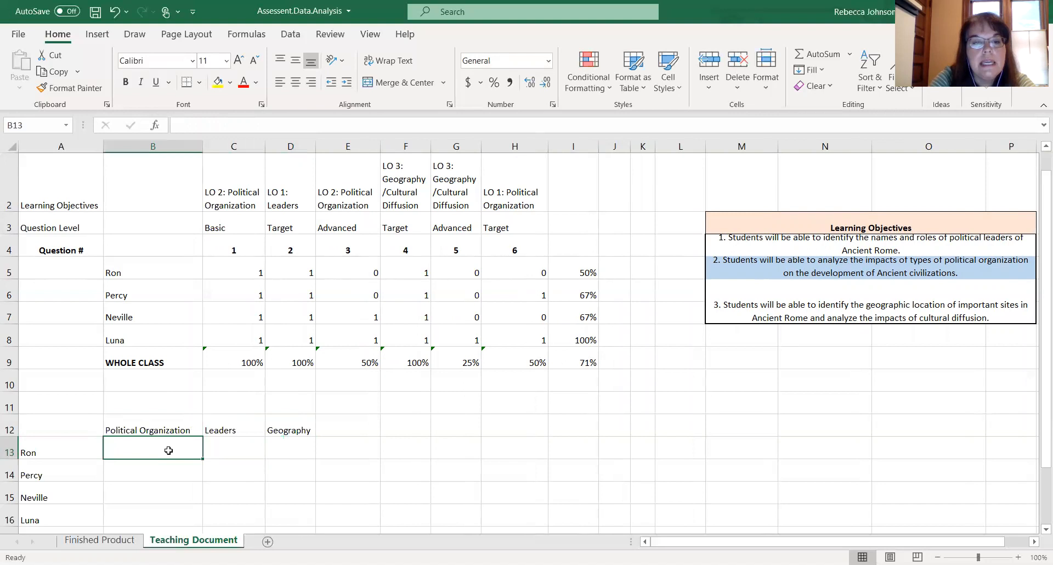
text(=)
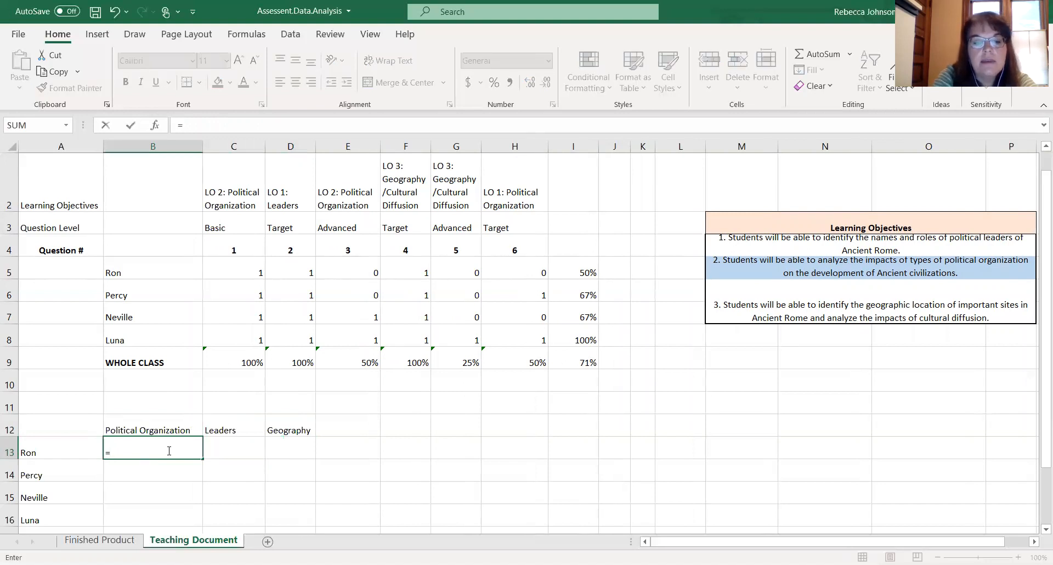
text(AVERAGE)
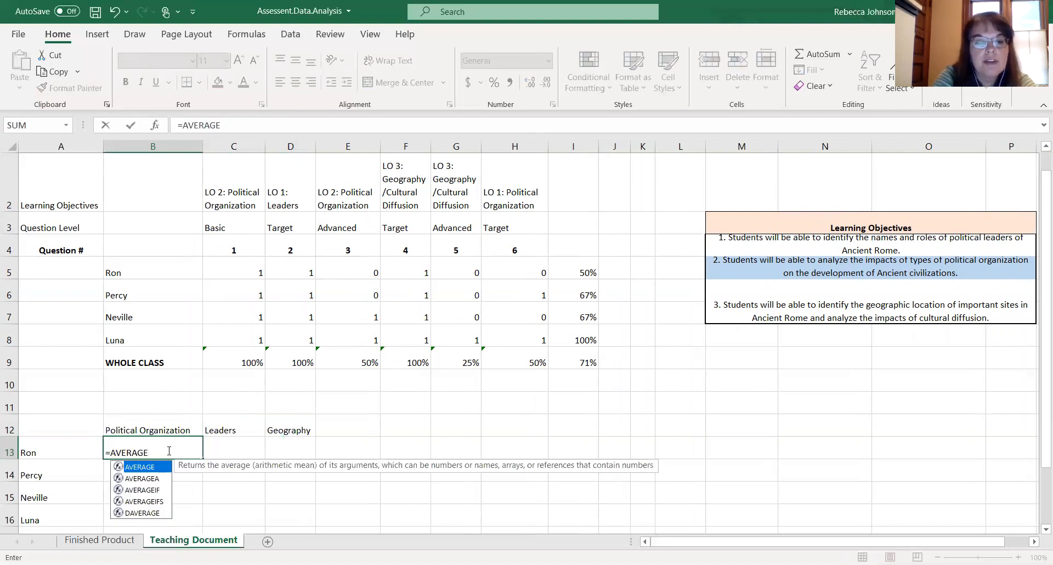
text(()
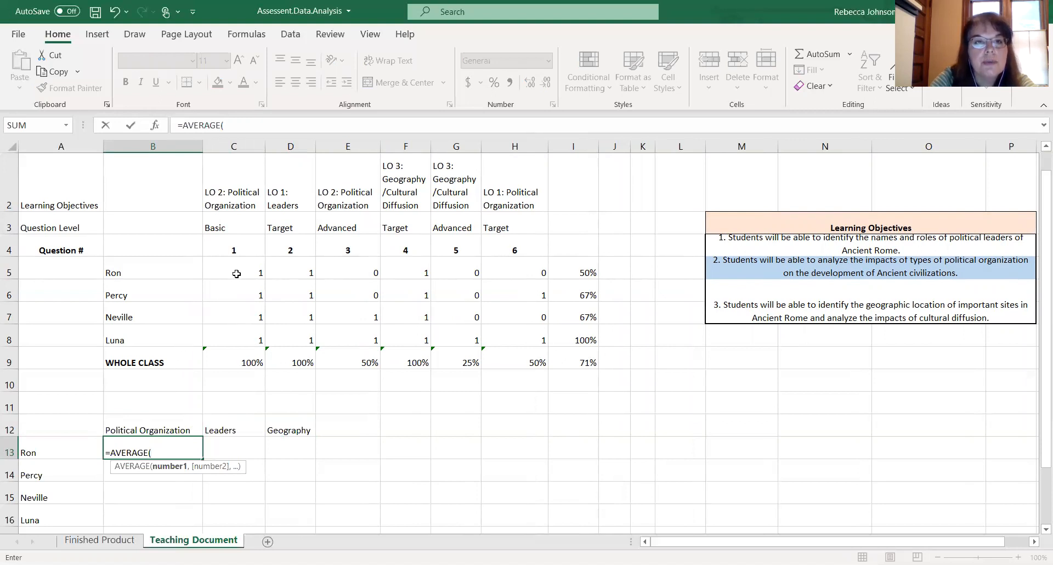
click(236, 274)
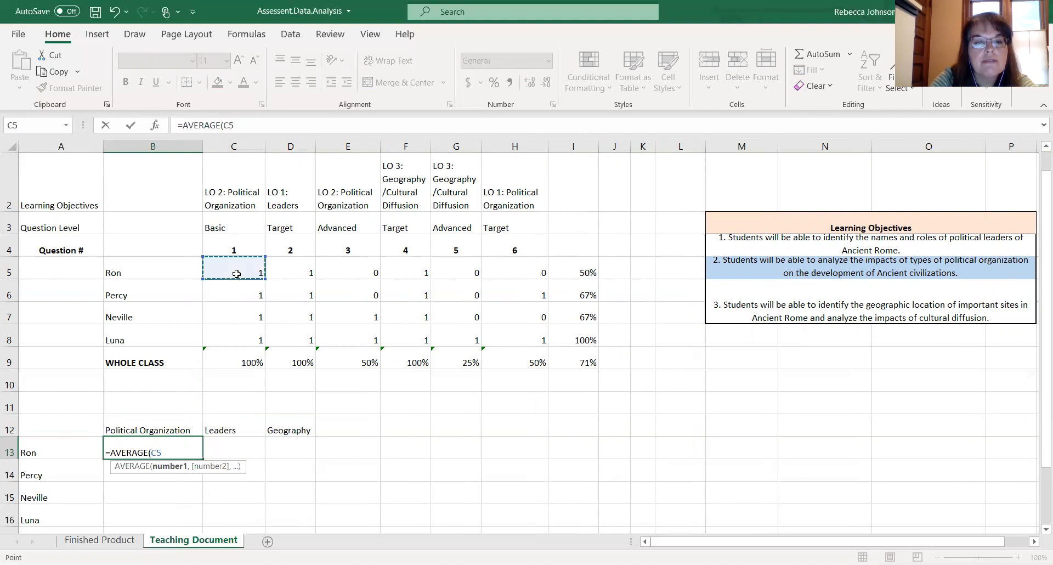
text(,)
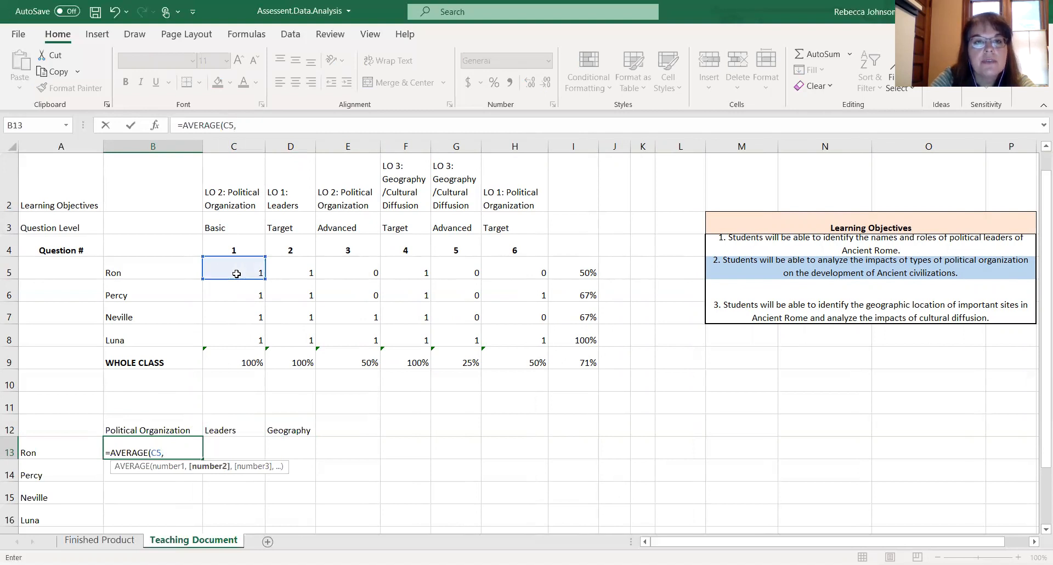
click(348, 272)
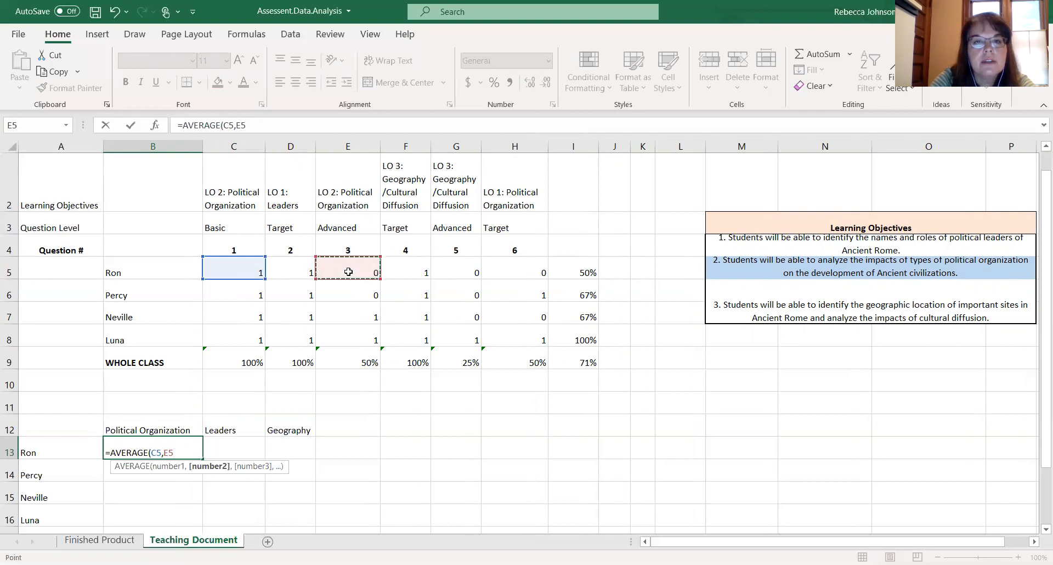
text(,)
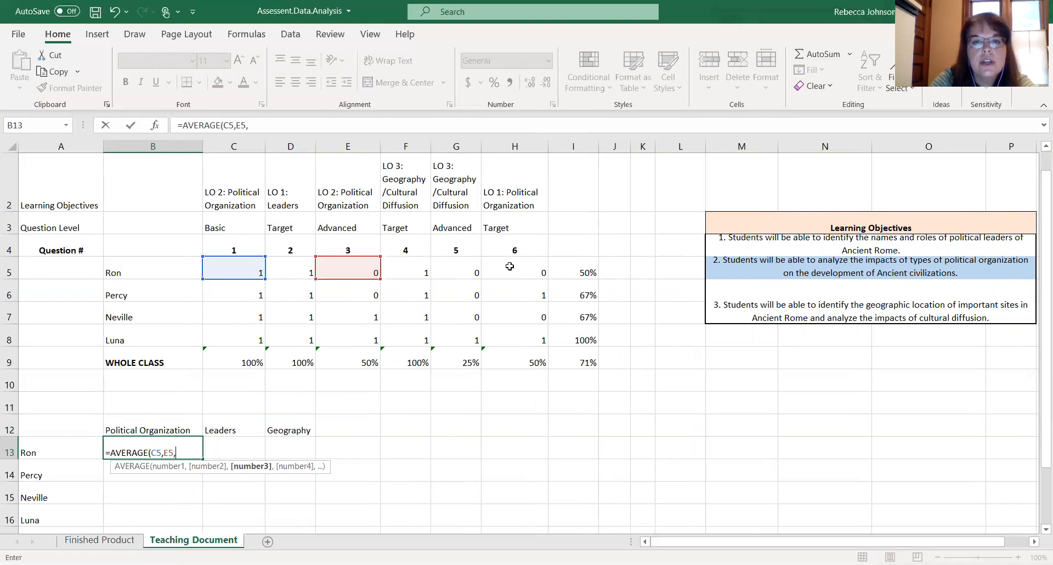
click(510, 266)
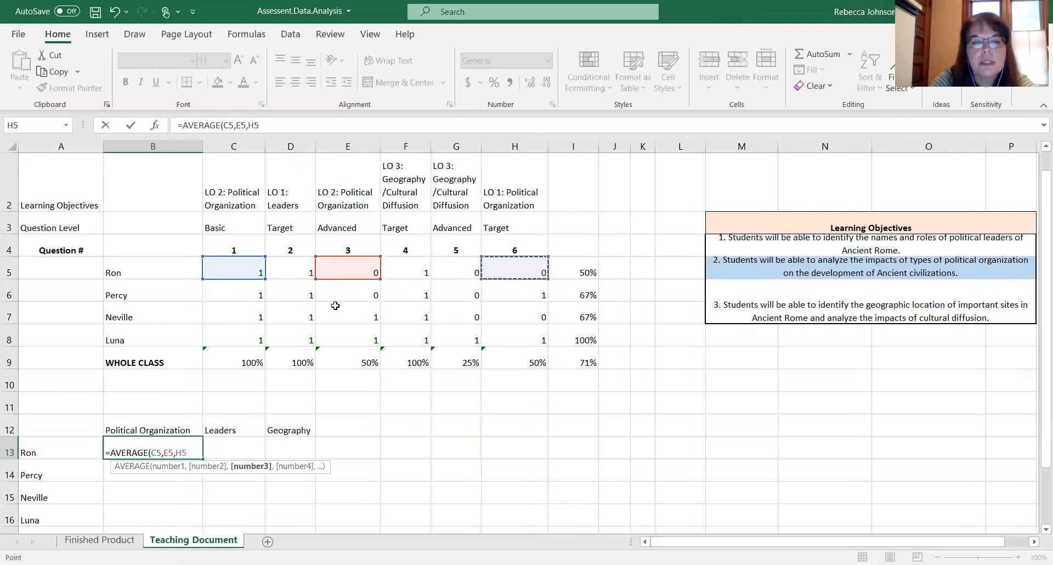
text())
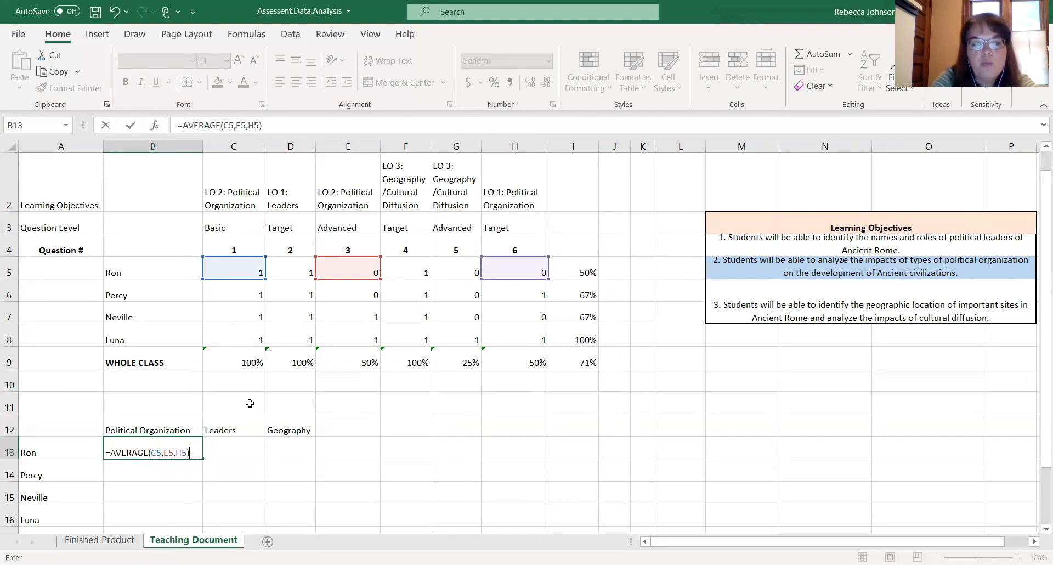
key(Return)
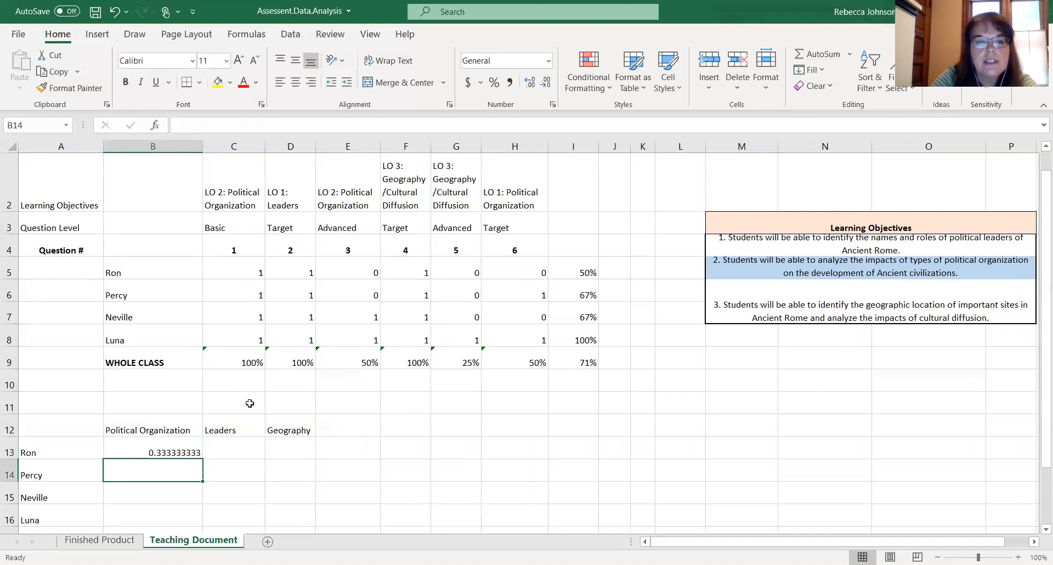
- Format B13 as a percentage, and enter Ron's leaders average in C13 as =AVERAGE(D5), also formatted as a percentage
click(142, 453)
click(495, 86)
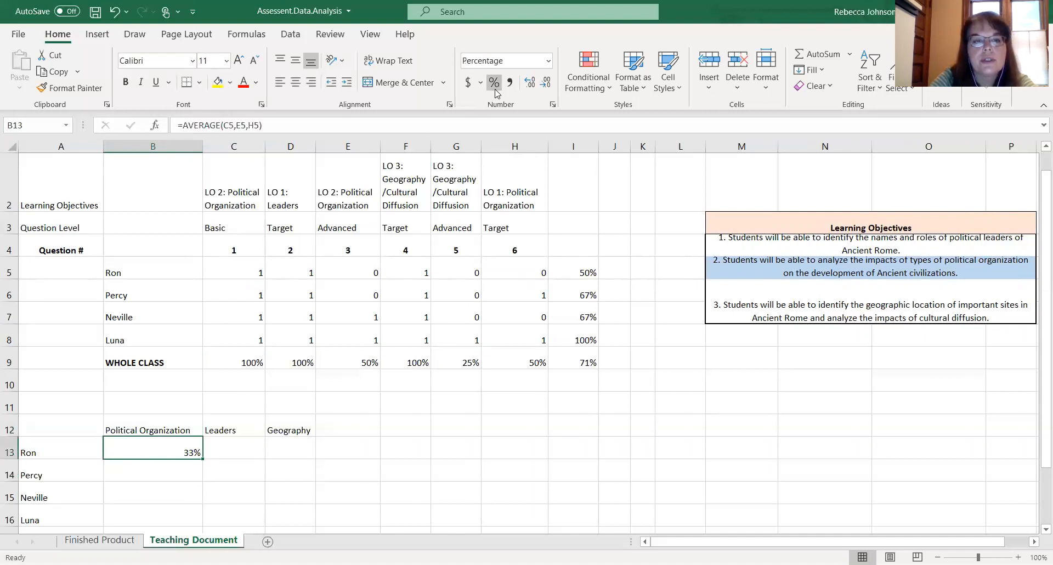
click(241, 453)
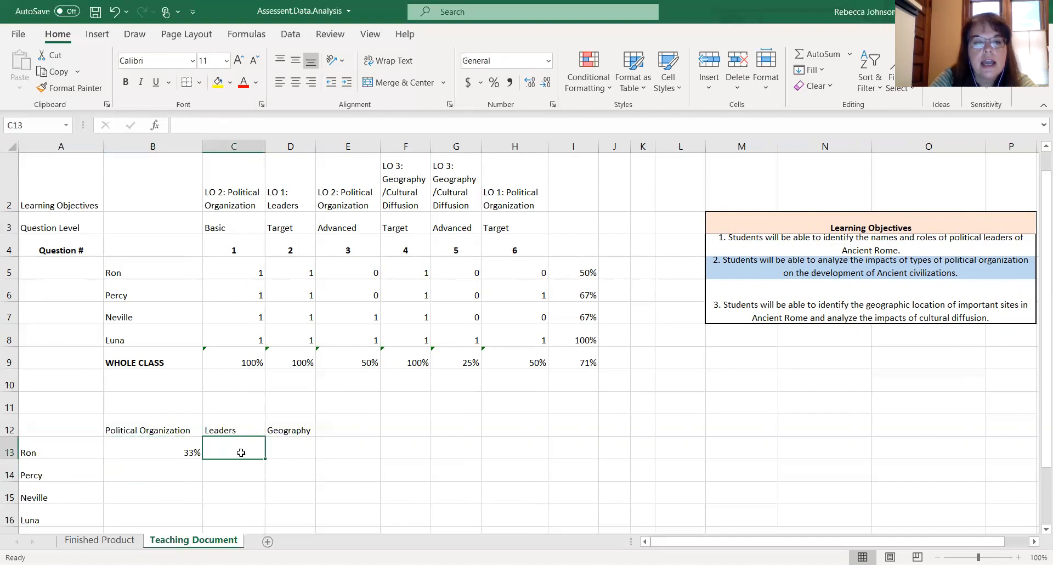
text(=)
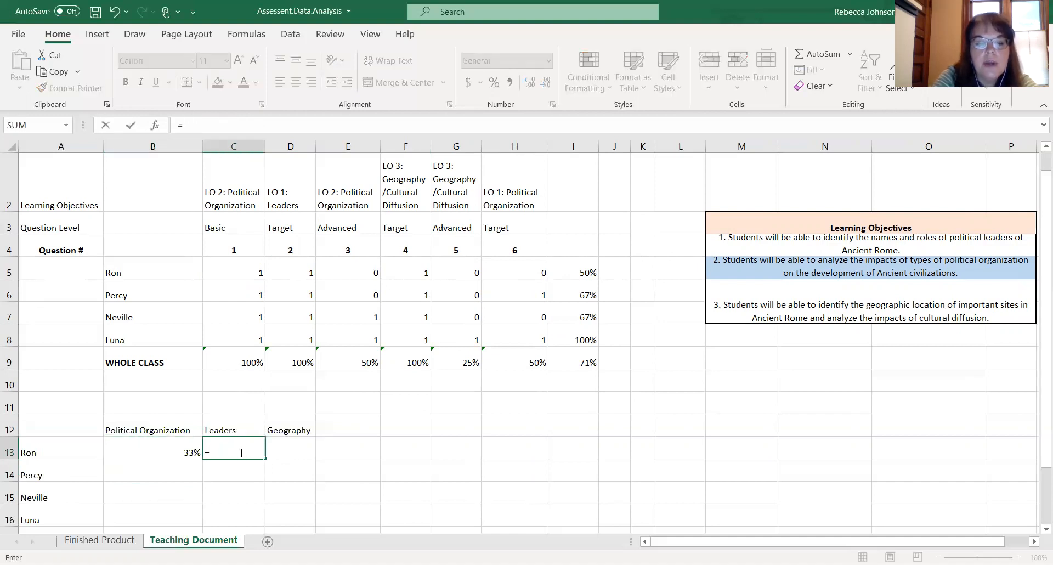
text(AVERAGE)
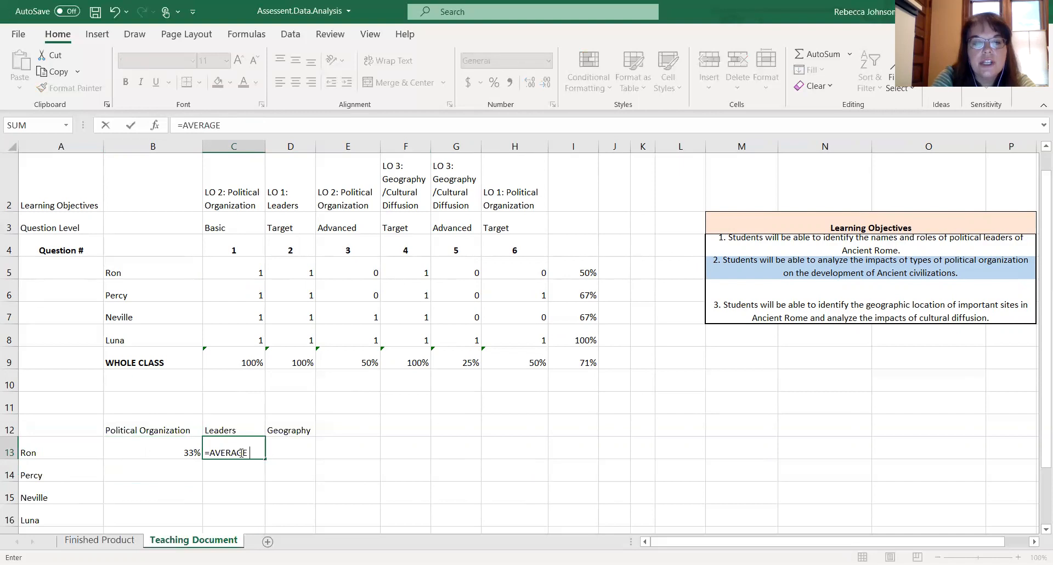
text(()
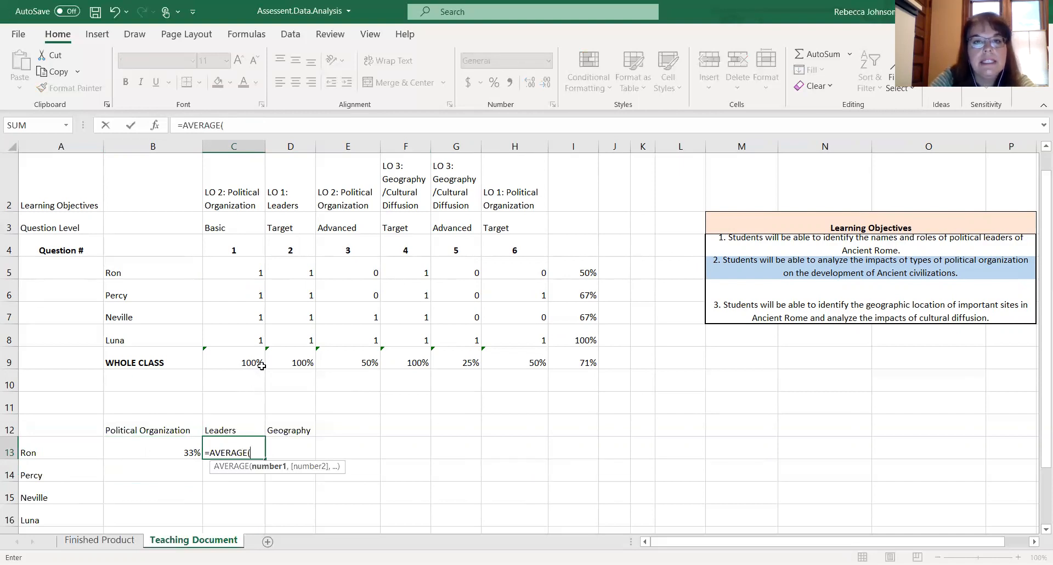
click(292, 272)
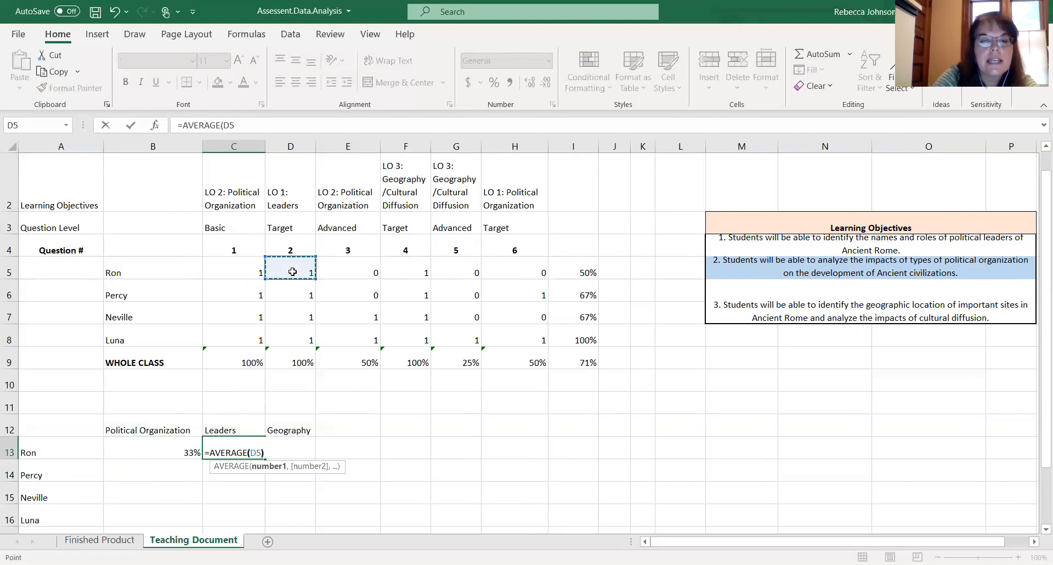
key(Return)
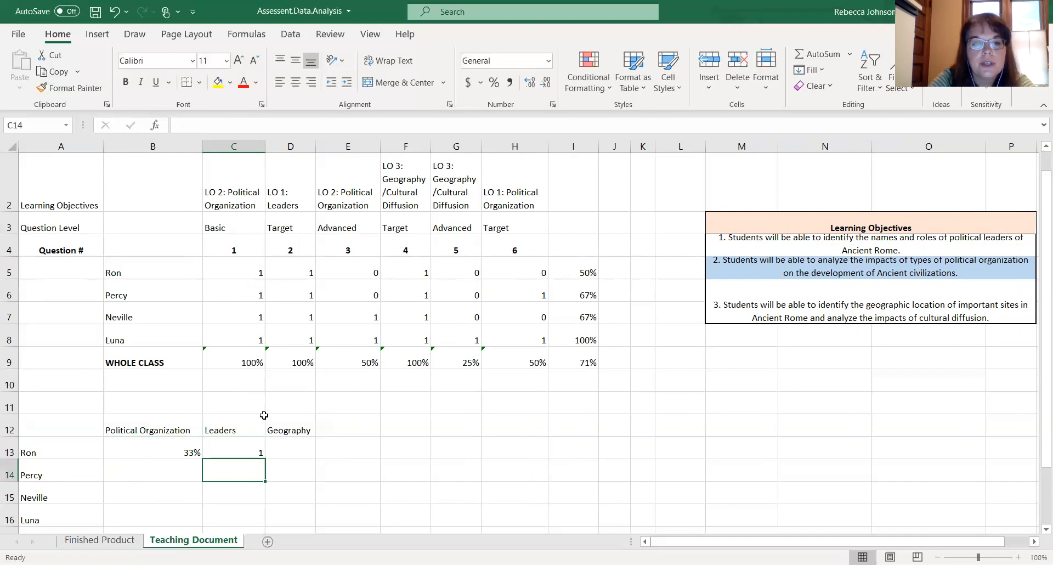
click(242, 447)
click(496, 82)
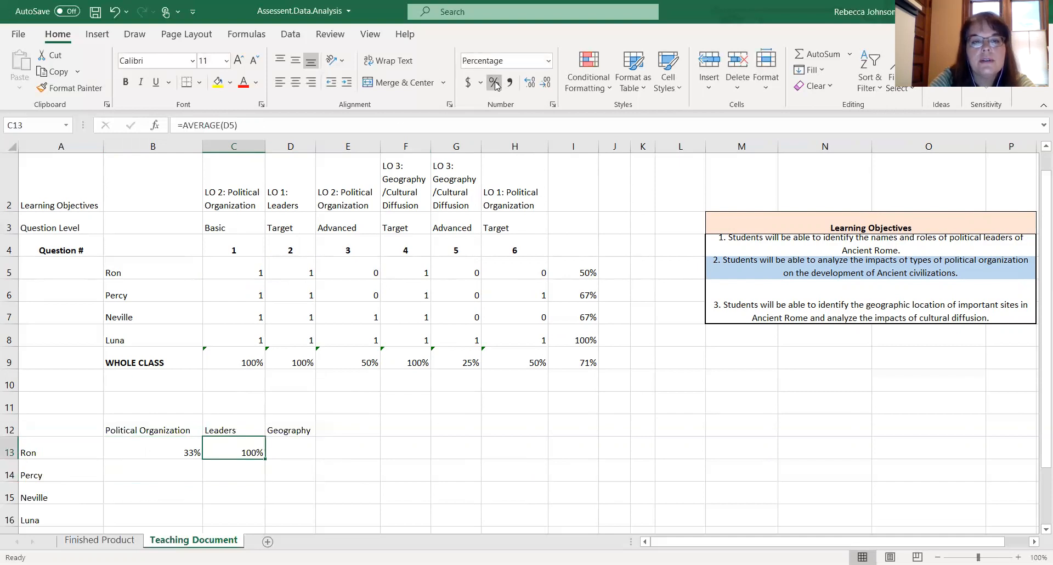
- Enter Ron's geography average in D13 as AVERAGE of F5 and G5, accept the suggested correction, and format it as a percentage
click(298, 452)
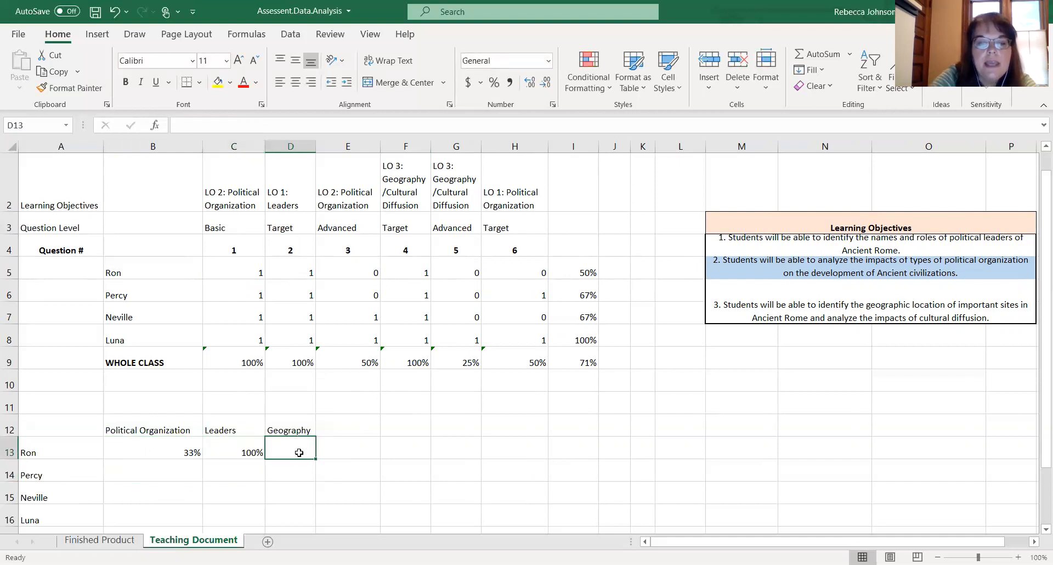
text(=)
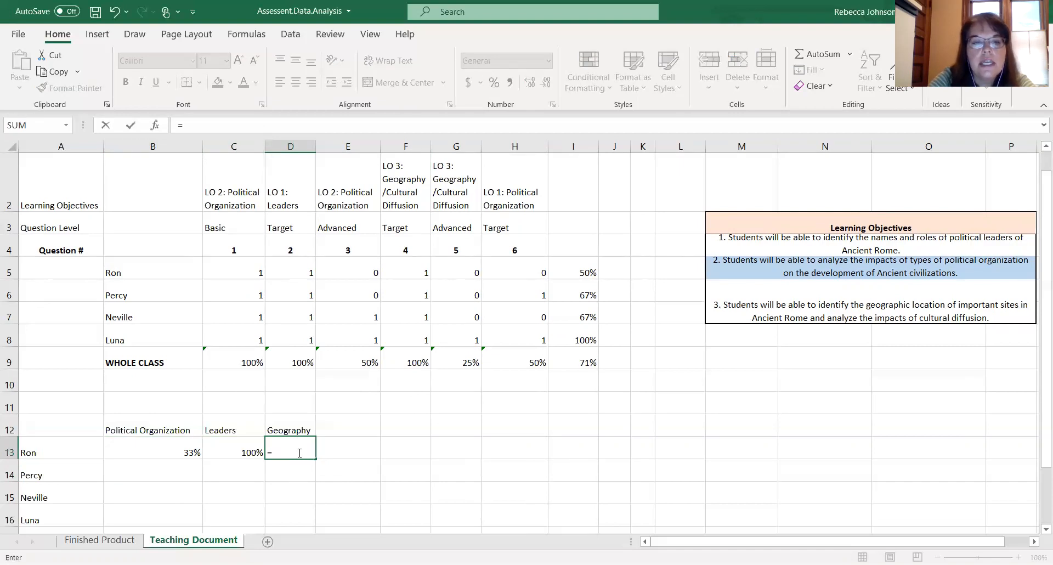
text(average)
key(Tab)
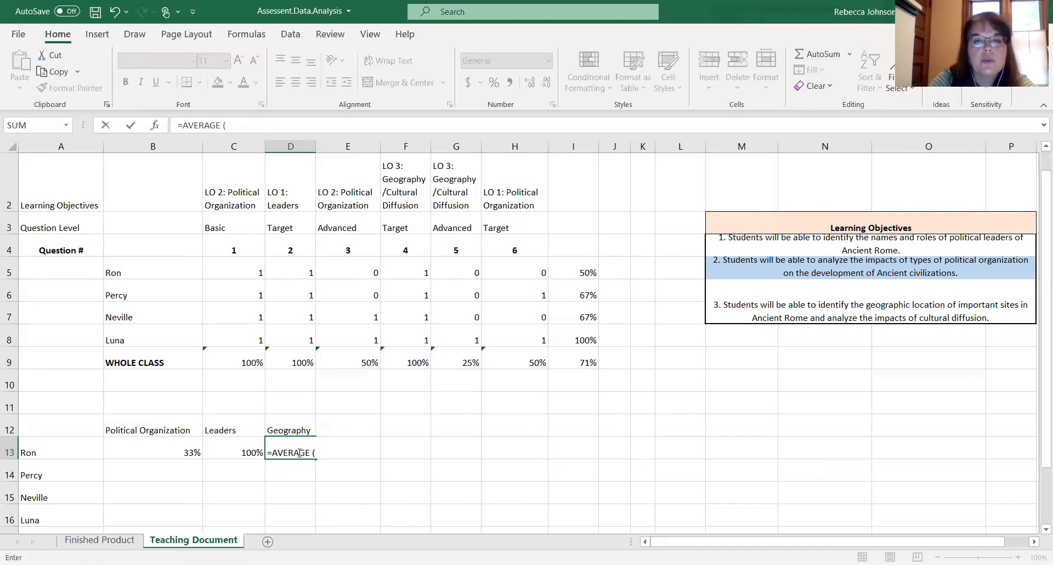
click(417, 273)
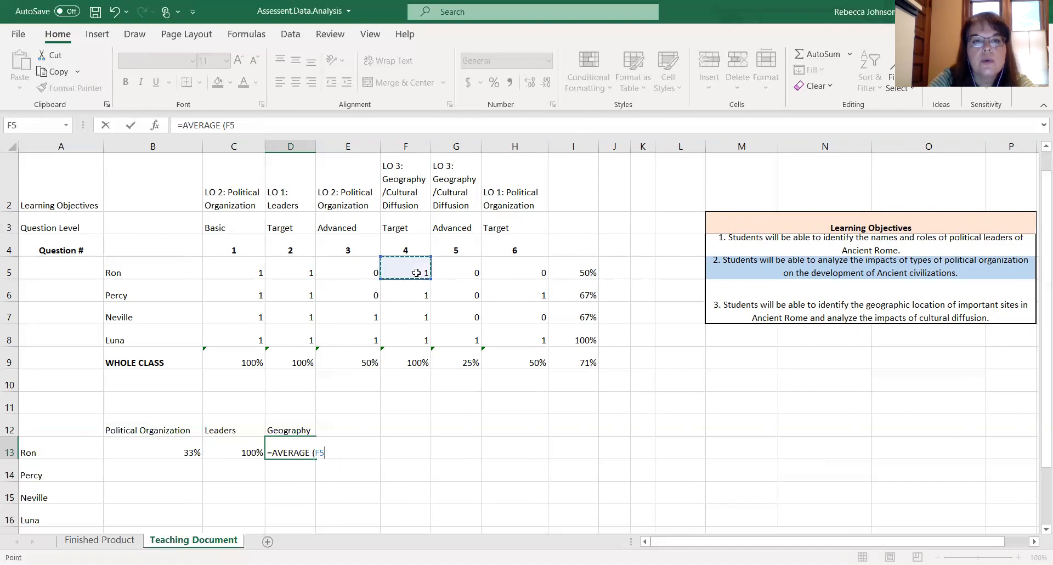
text(,)
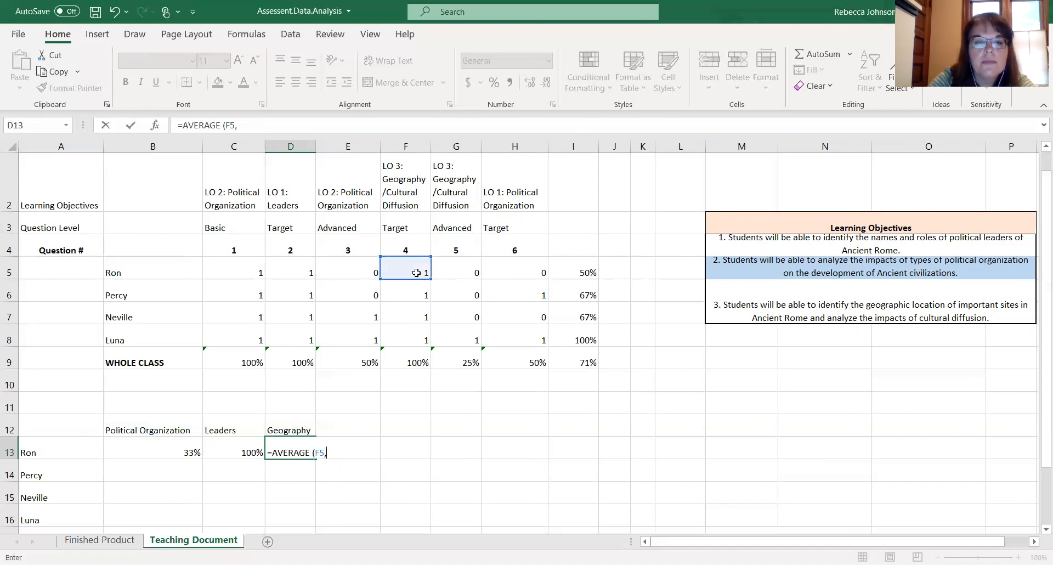
click(463, 275)
text())
key(Return)
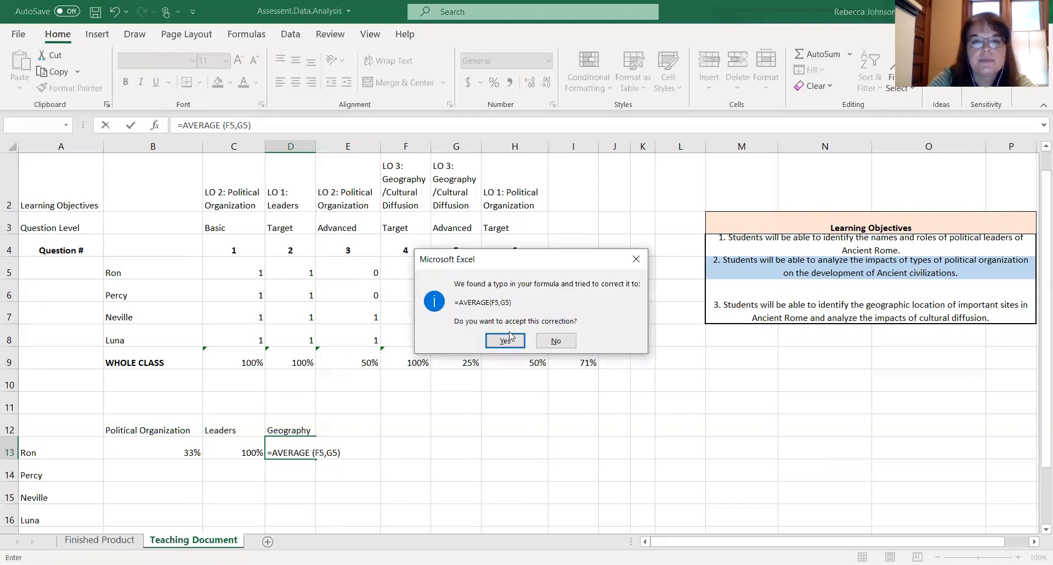
click(505, 340)
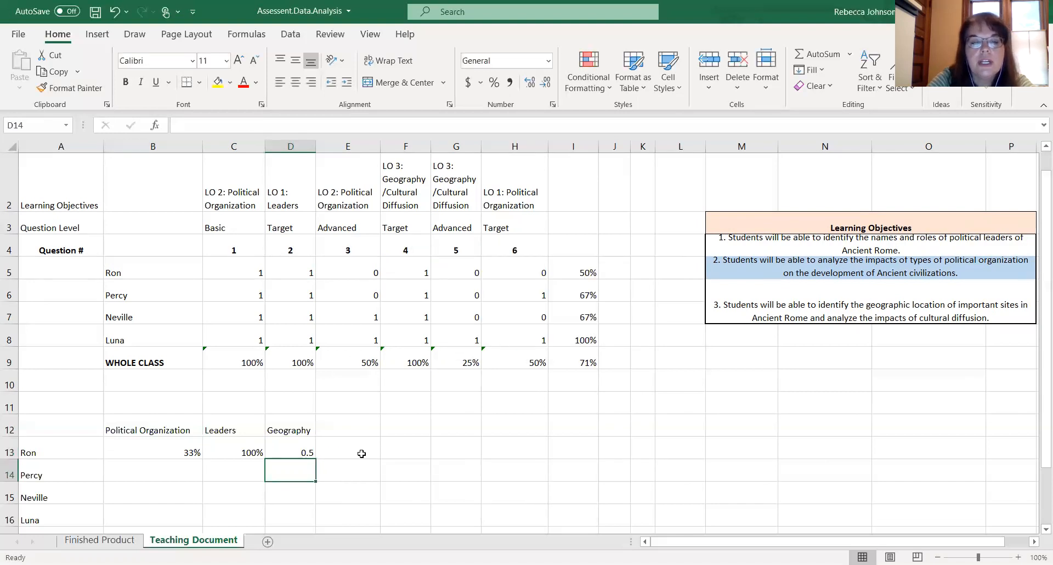
click(305, 453)
click(494, 83)
click(369, 415)
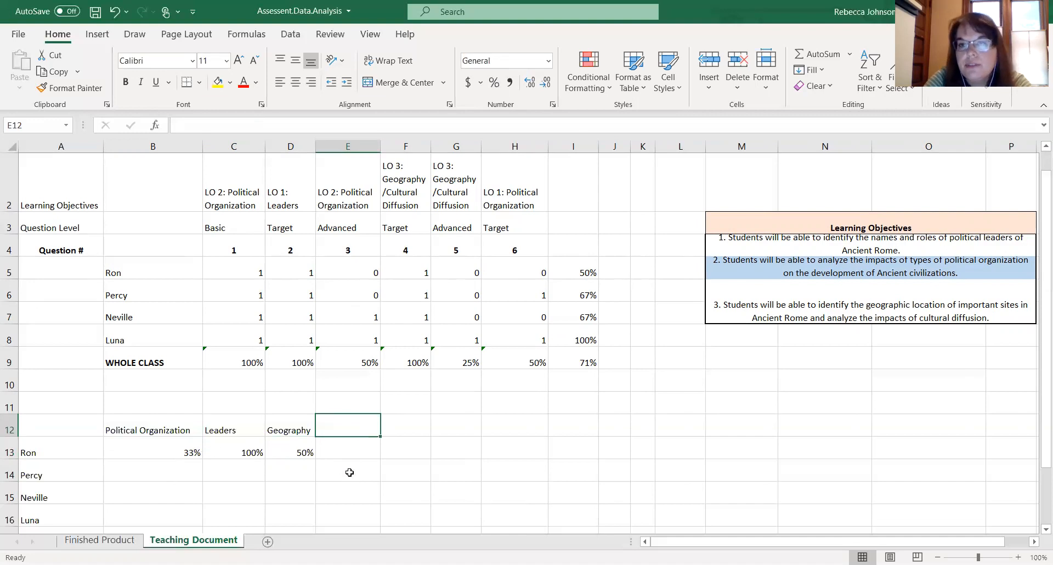
- Fill the political organization formula from B13 down through B17 for the other students and the whole class
scroll(349, 472, down, 2)
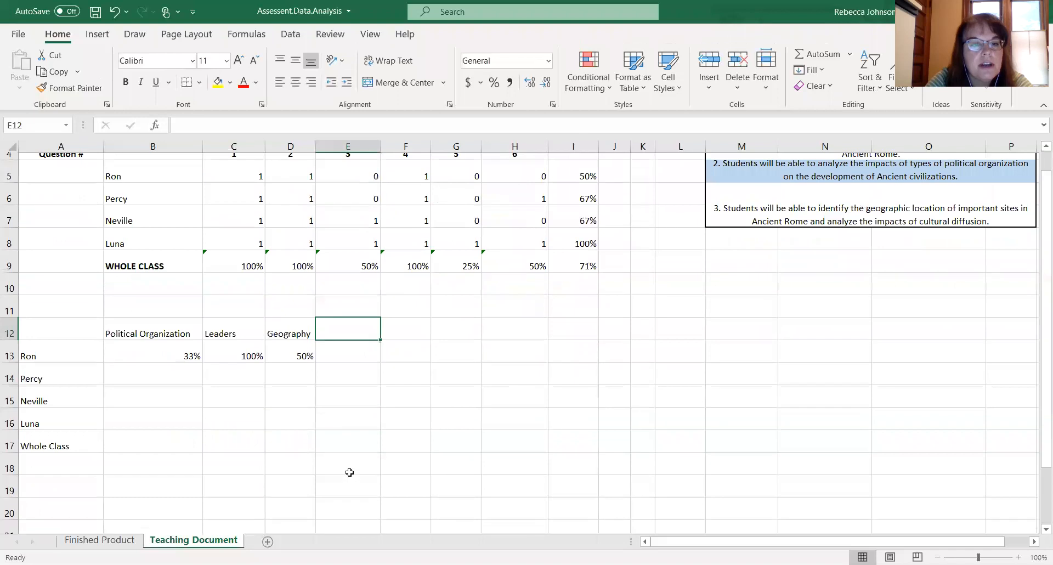
scroll(349, 472, up, 2)
click(169, 393)
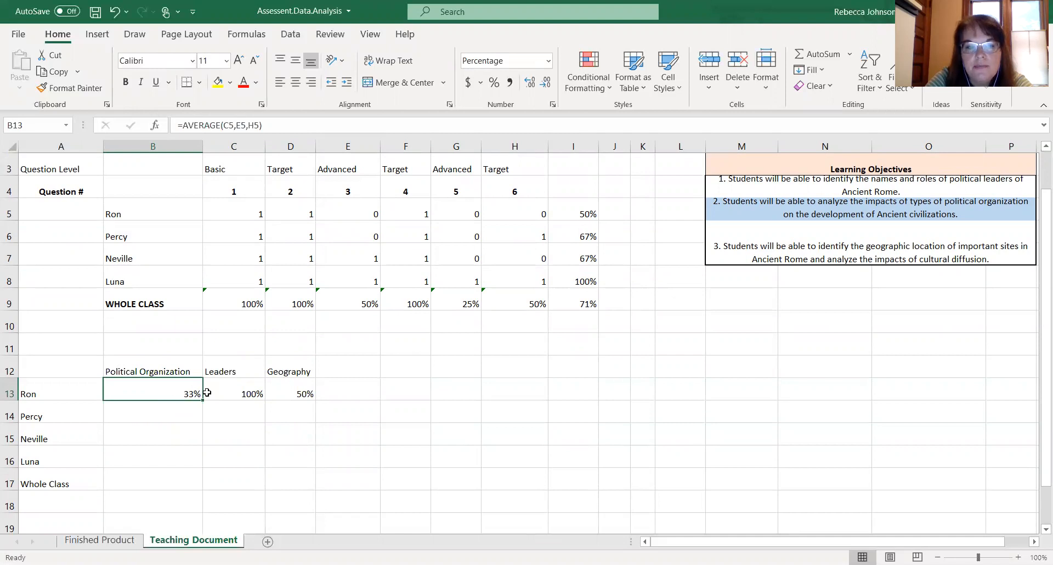
drag(202, 401, 198, 480)
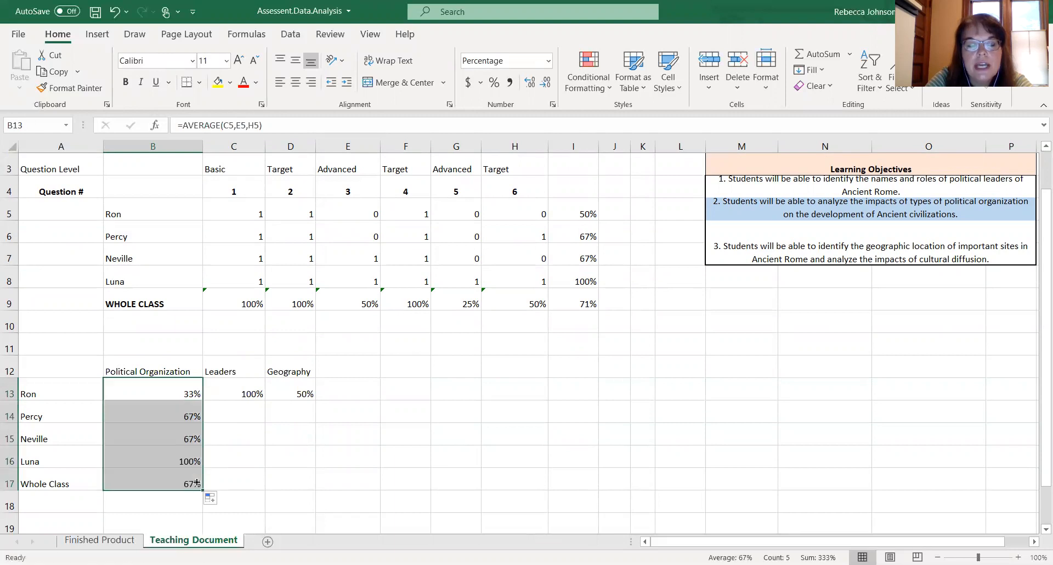
click(239, 457)
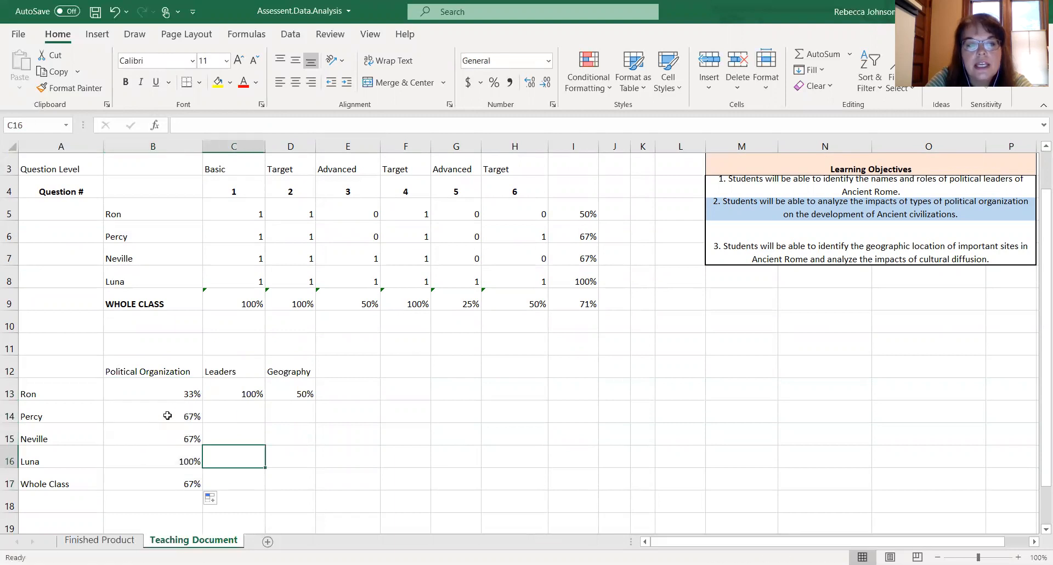
click(167, 416)
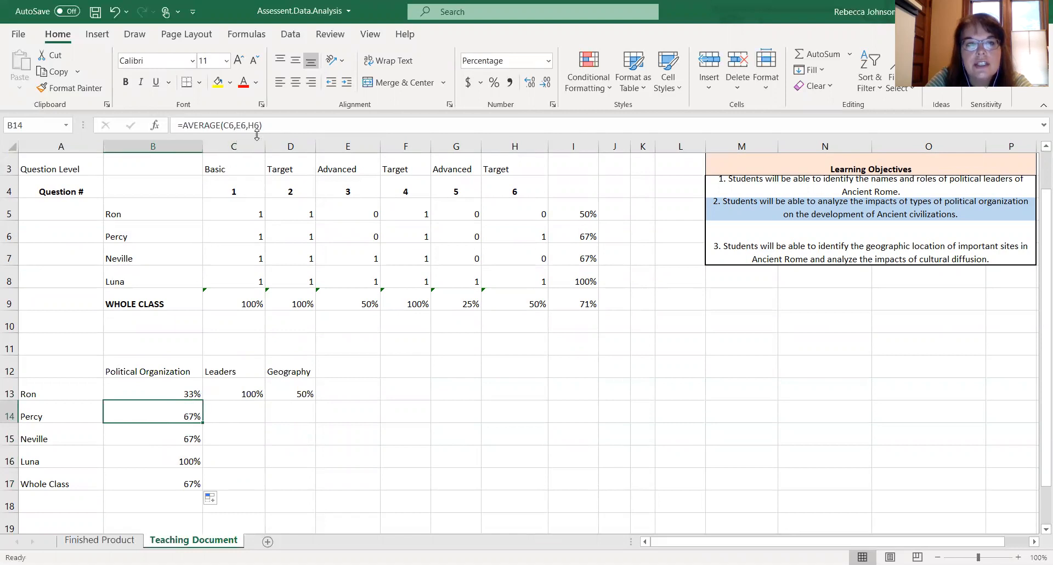
click(319, 413)
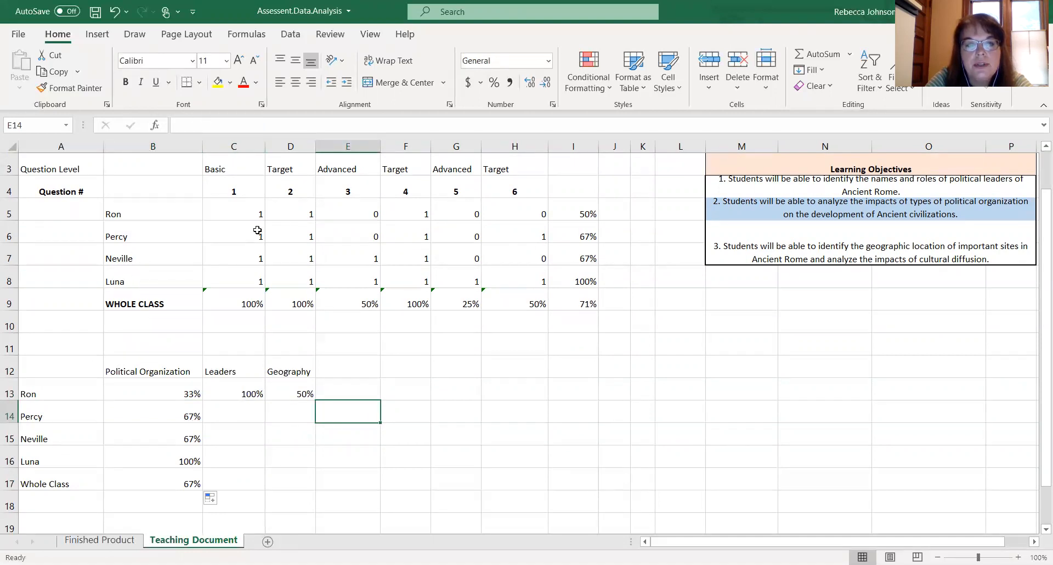
- Fill the leaders formula from C13 and the geography formula from D13 down through row 17
click(245, 392)
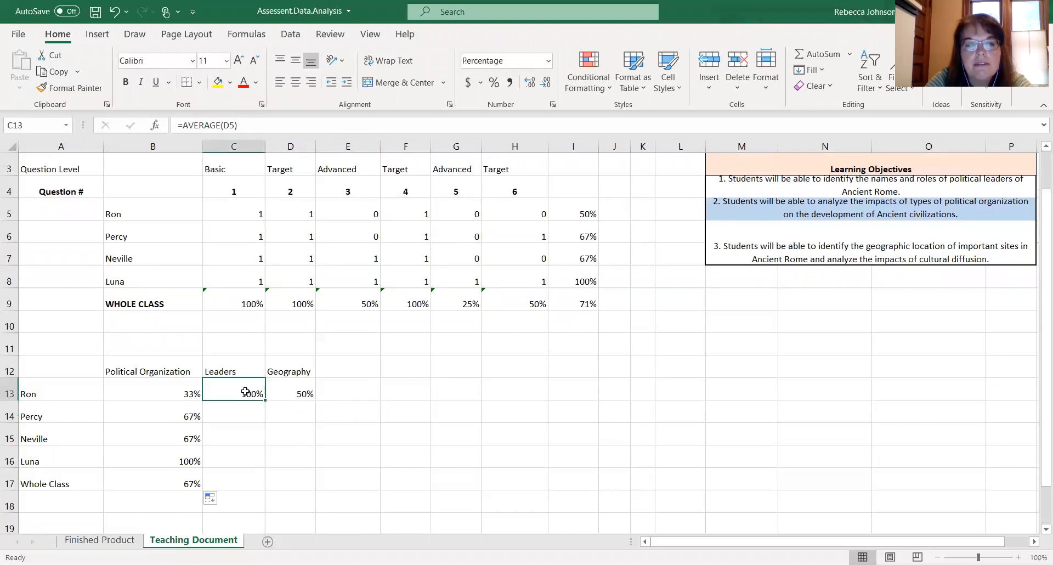
drag(266, 400, 261, 488)
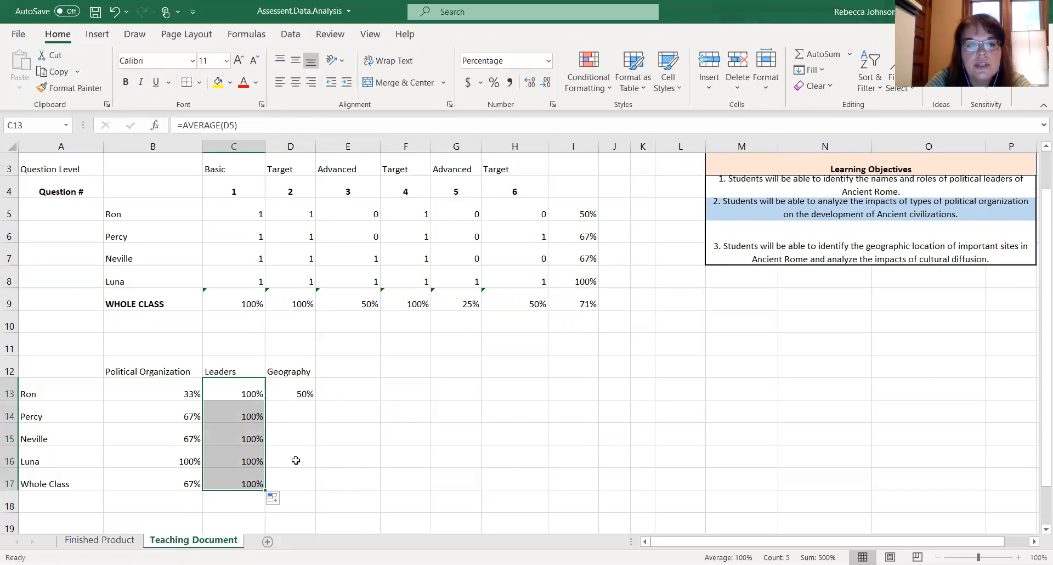
click(309, 415)
click(305, 390)
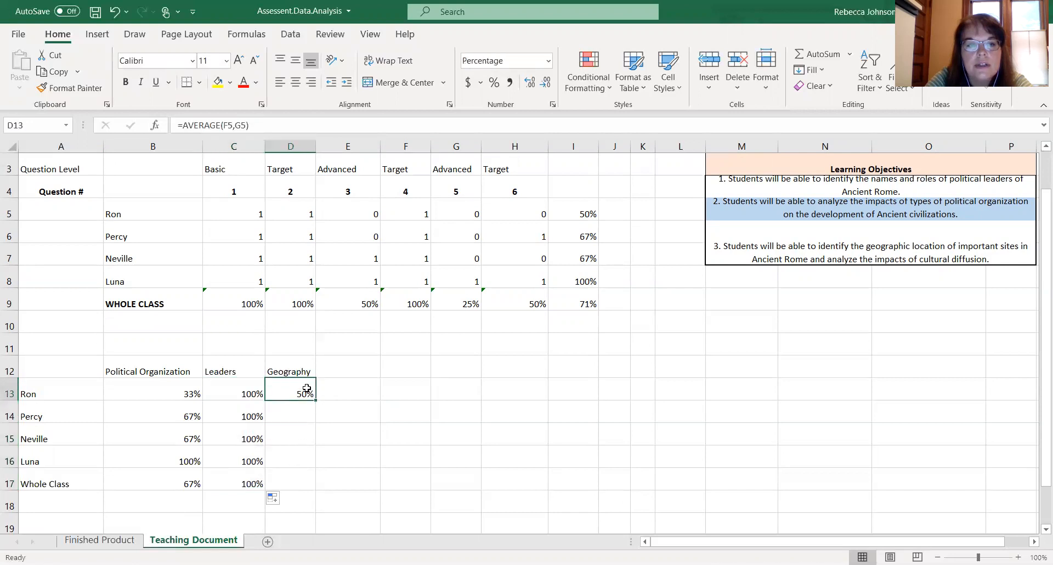
drag(315, 400, 311, 482)
click(357, 451)
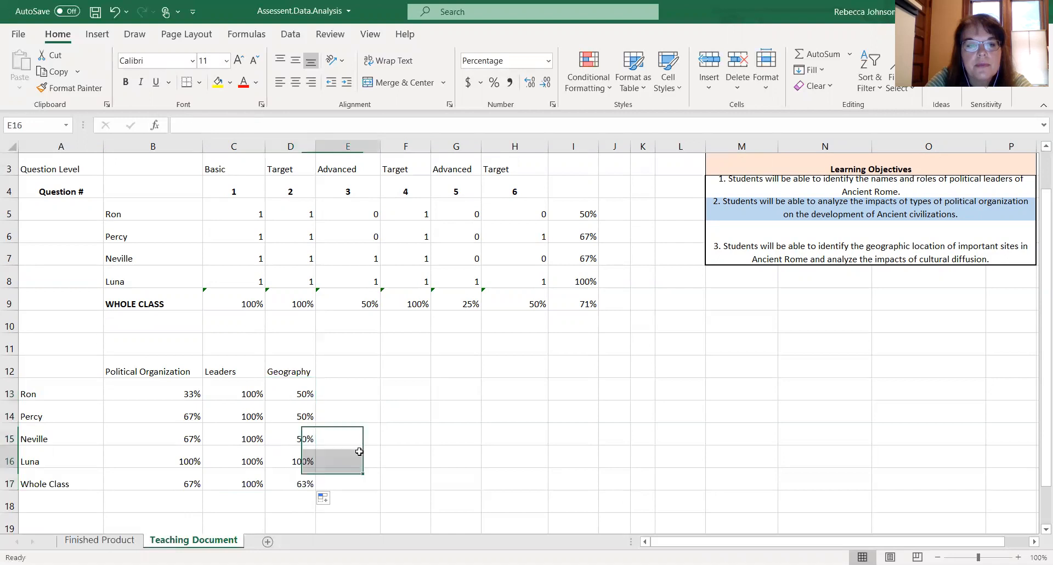
- Apply all borders to the summary table from A12 to D17
click(76, 361)
drag(75, 361, 276, 477)
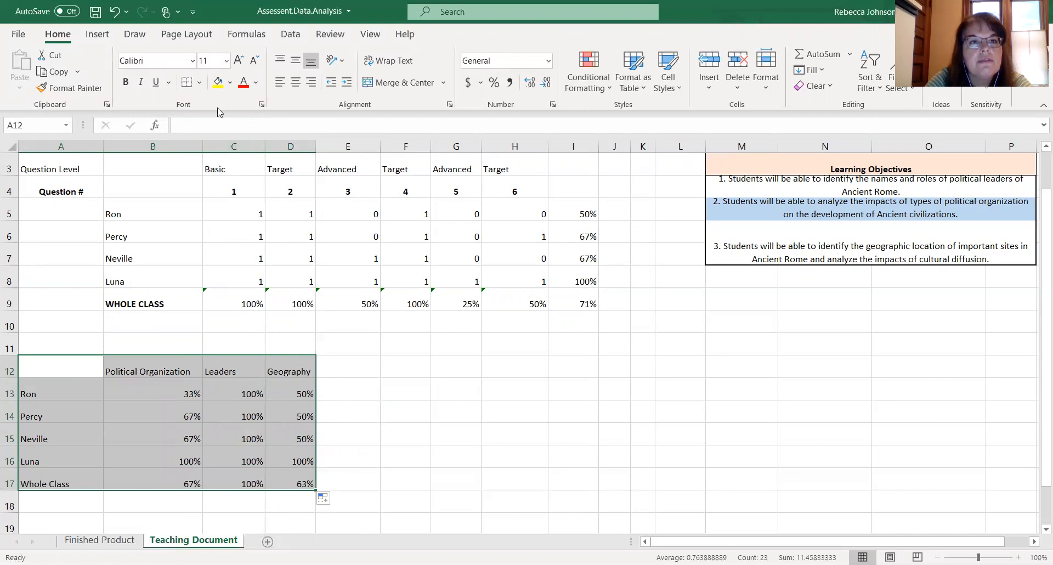
click(199, 84)
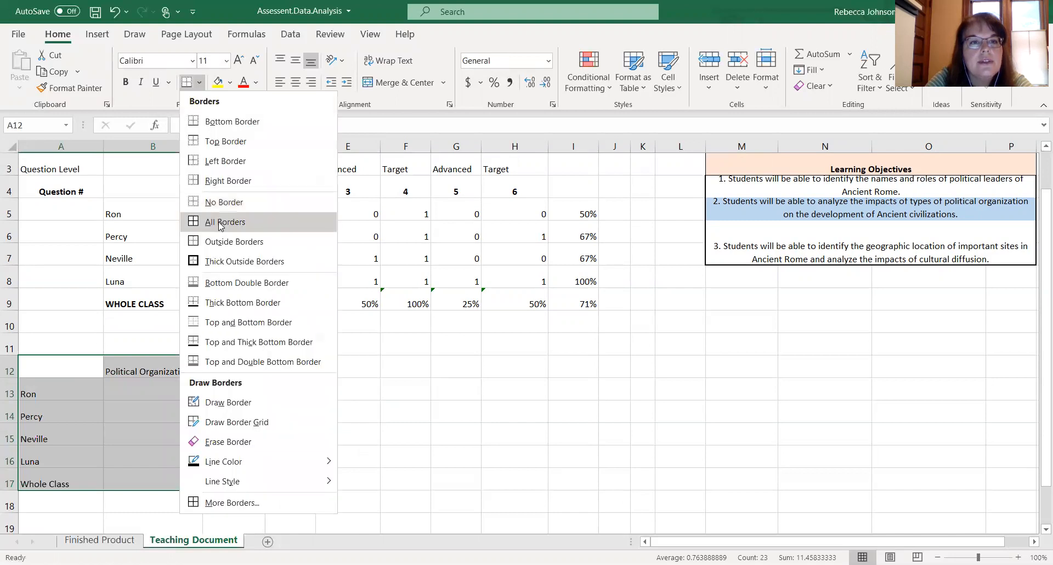
click(218, 222)
- Make the Whole Class row from A17 to D17 bold
drag(74, 486, 274, 483)
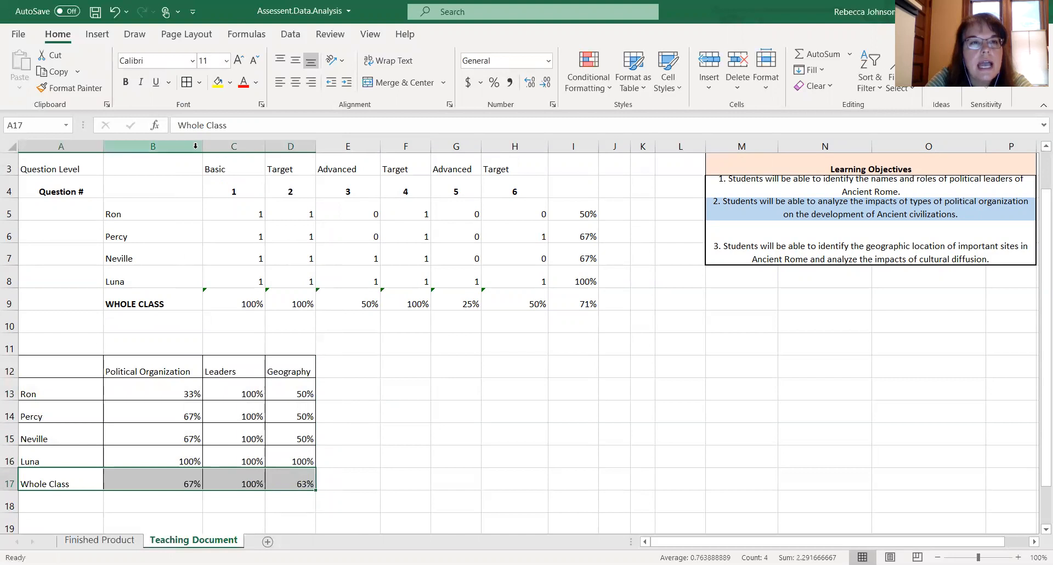
click(125, 85)
click(369, 386)
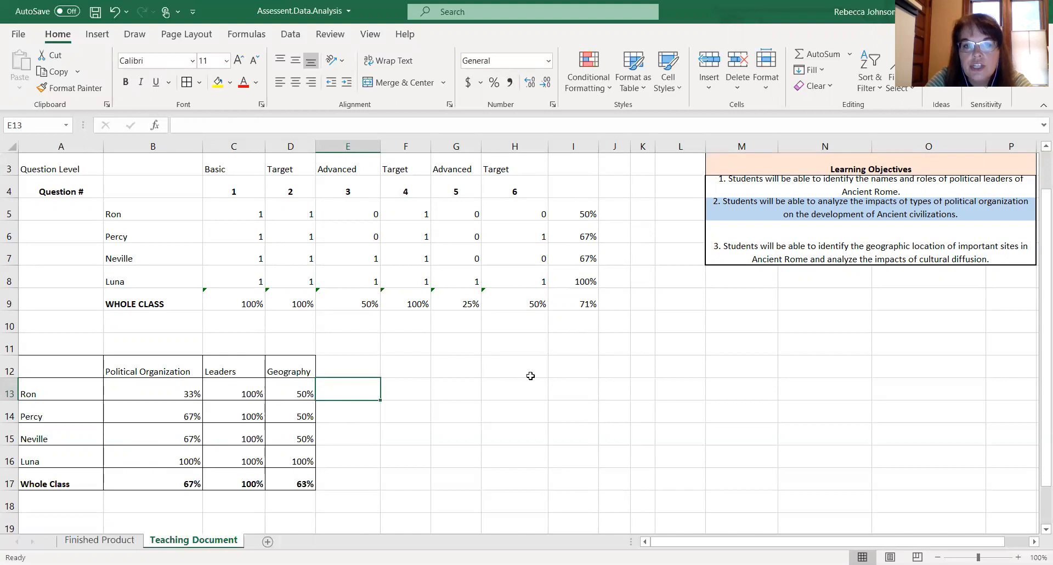
- Copy the row labels from A13:A17 into H13:H17 and widen column K slightly
click(509, 369)
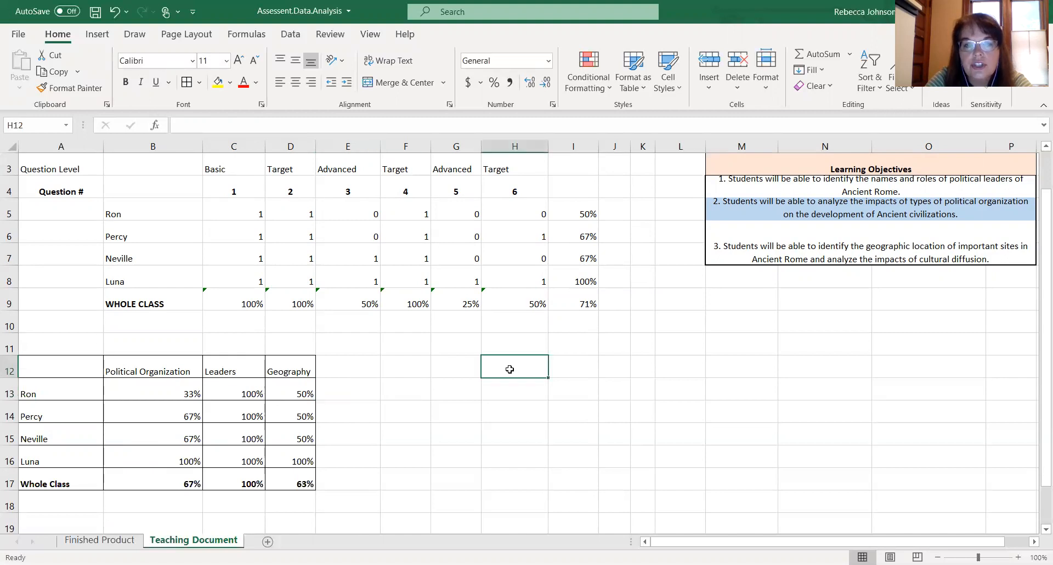
drag(44, 392, 49, 482)
key(ctrl+c)
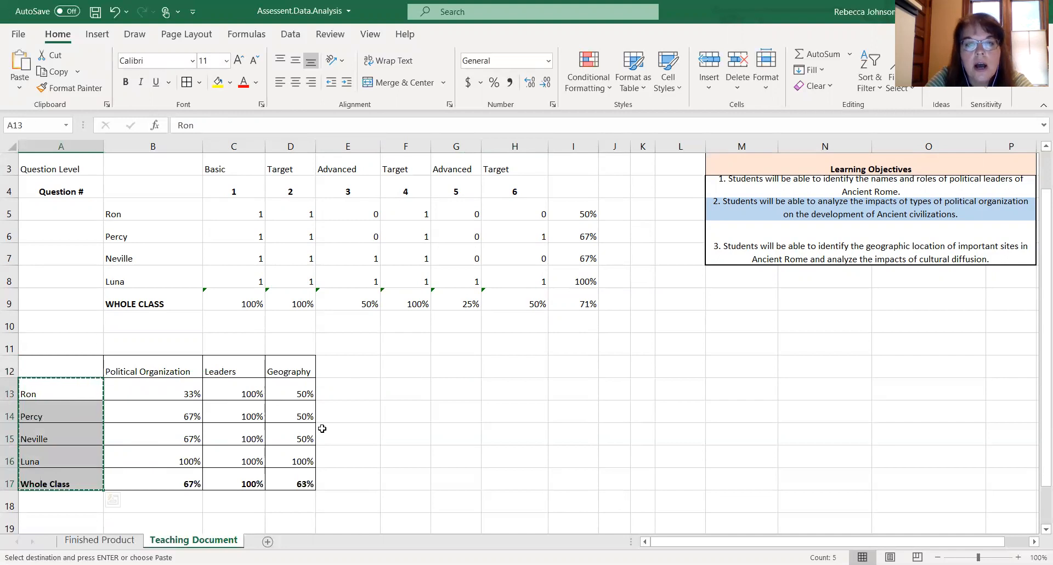
click(498, 389)
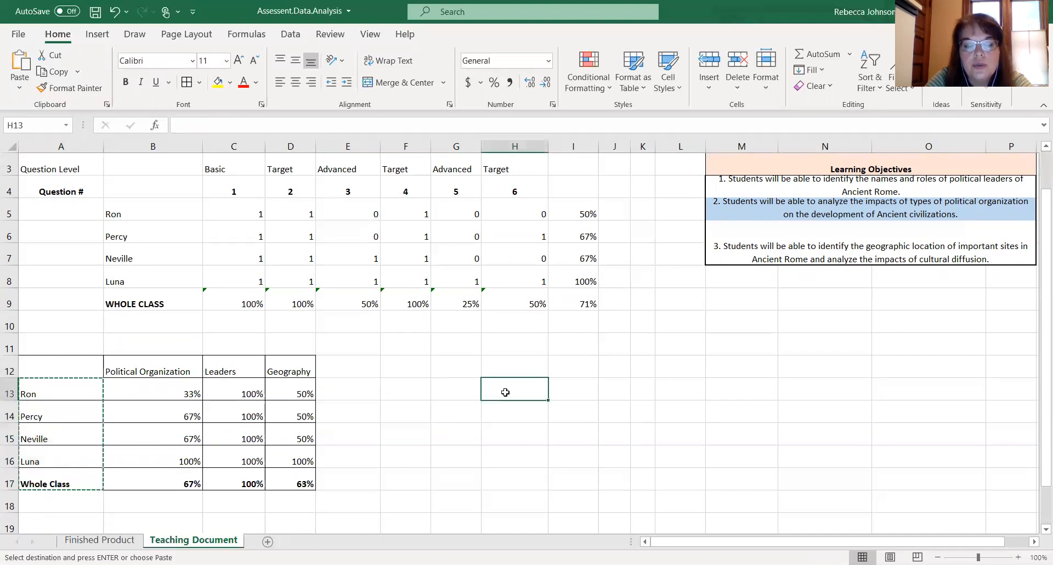
key(ctrl+v)
click(607, 385)
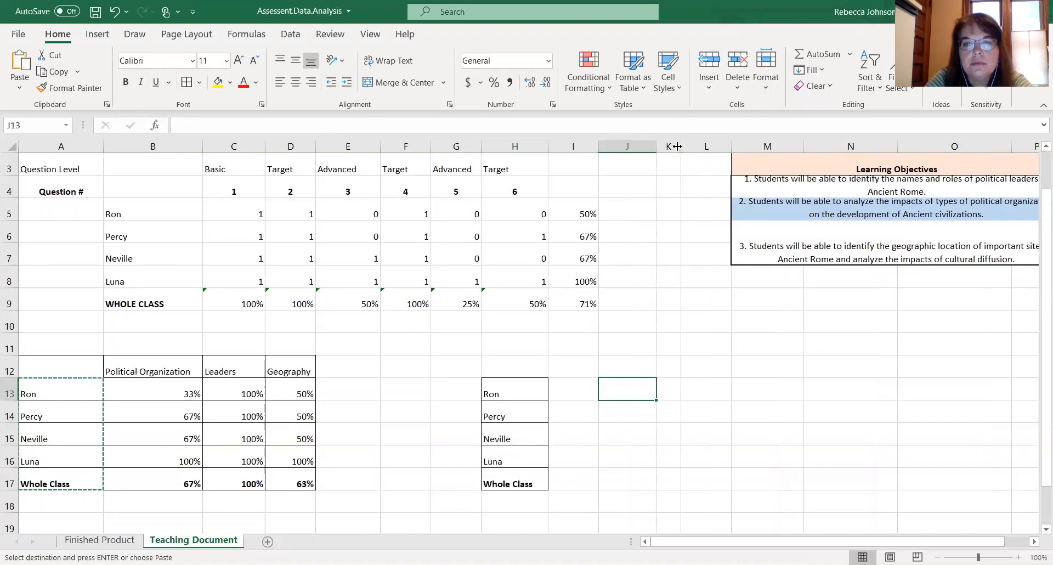
drag(678, 146, 699, 146)
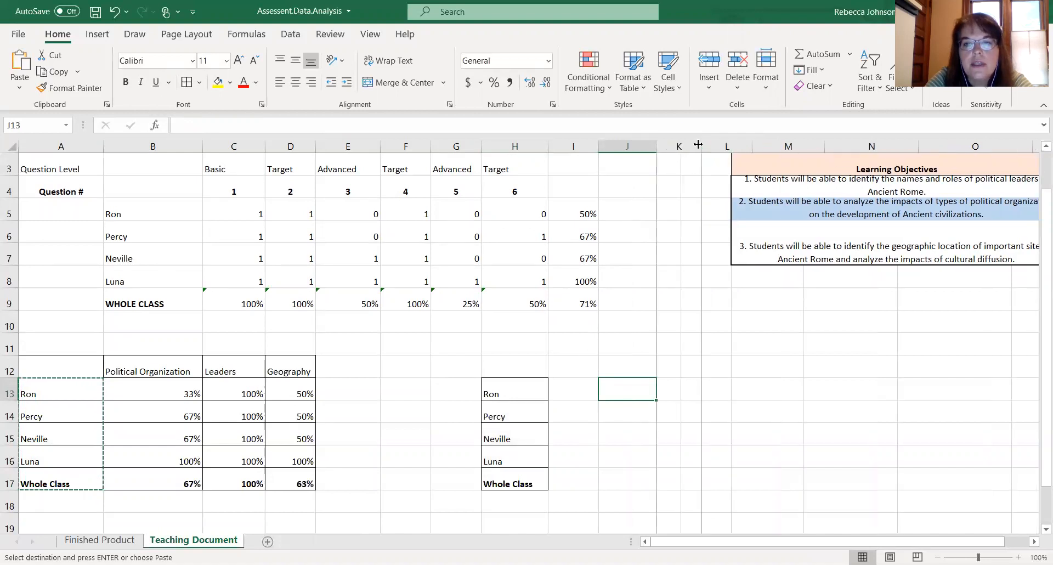
- Enter the column headers Basic, Target and Advanced in I12 through K12 of the second summary table
click(578, 366)
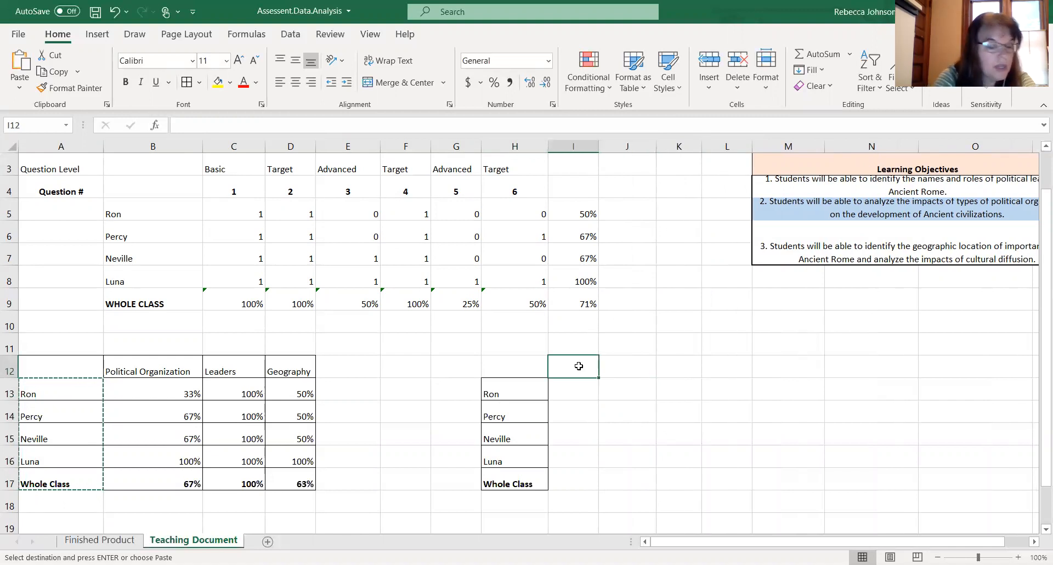
text(Basic)
key(Tab)
text(Target)
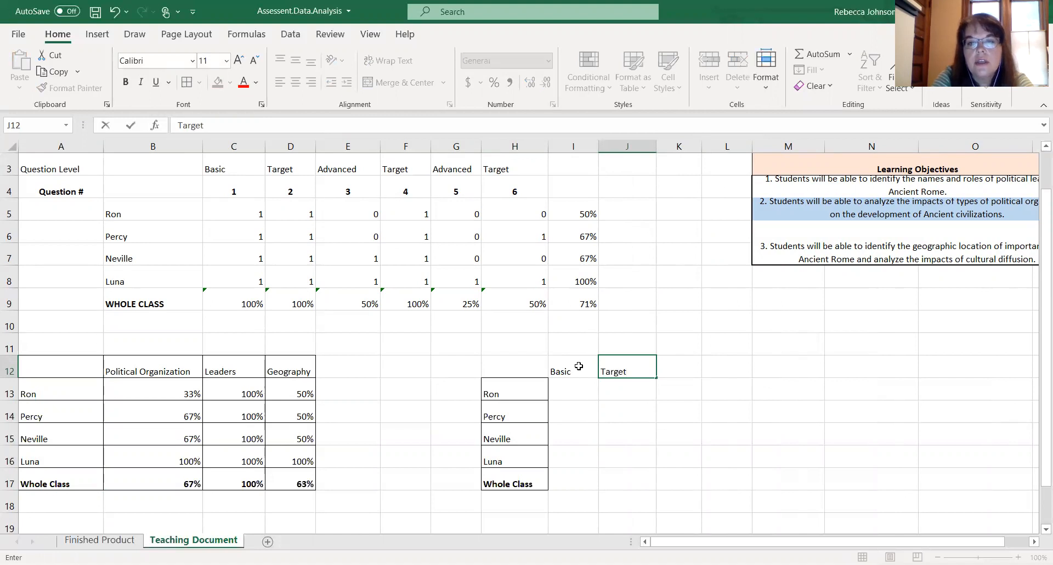
key(Tab)
text(Advanced)
click(666, 431)
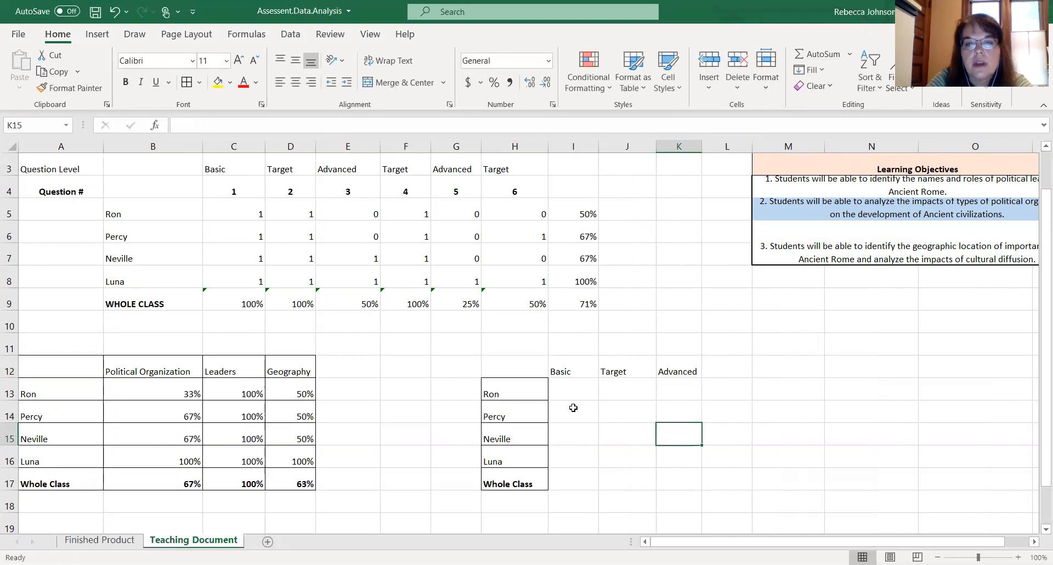
- Enter =AVERAGE(C5) in I13 for Ron's Basic score and format it as a percentage
click(567, 392)
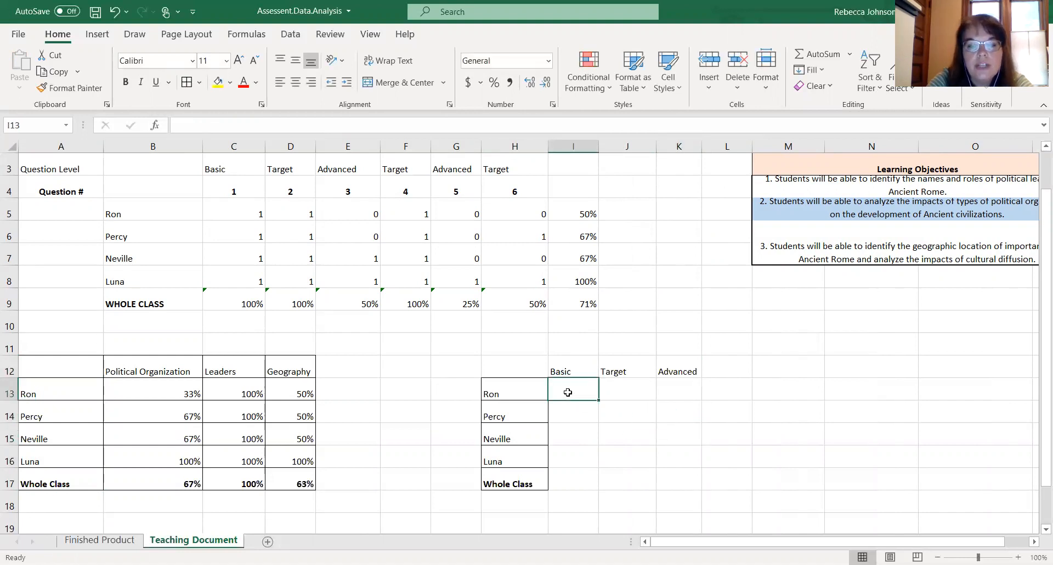
text(=)
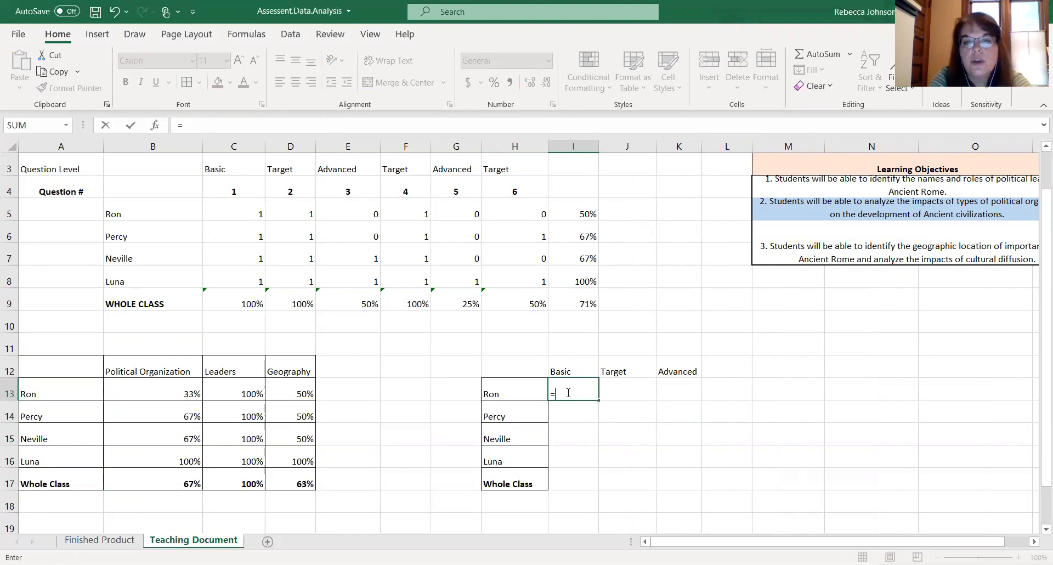
text(AVERAGE()
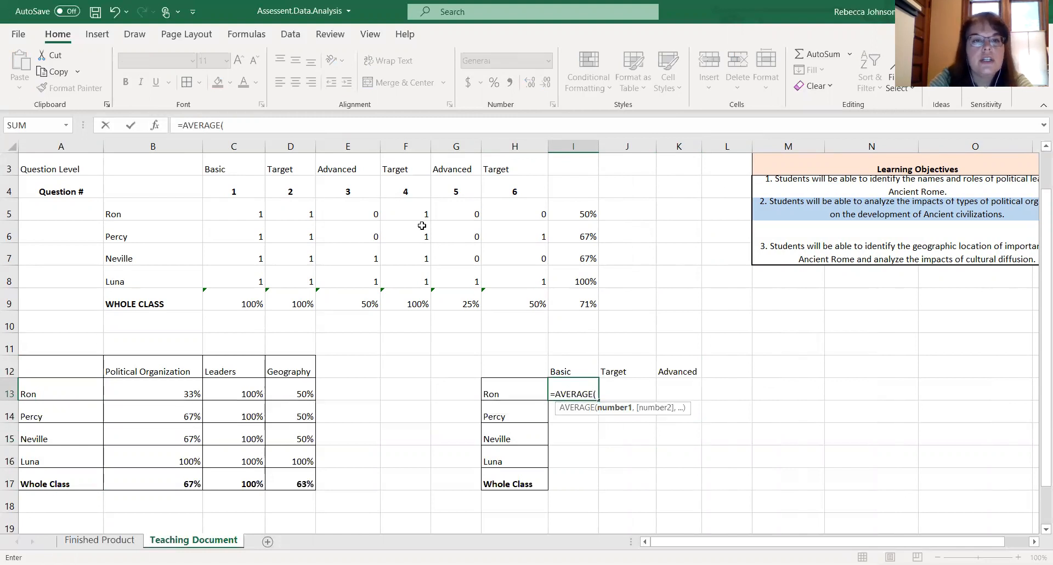
click(237, 211)
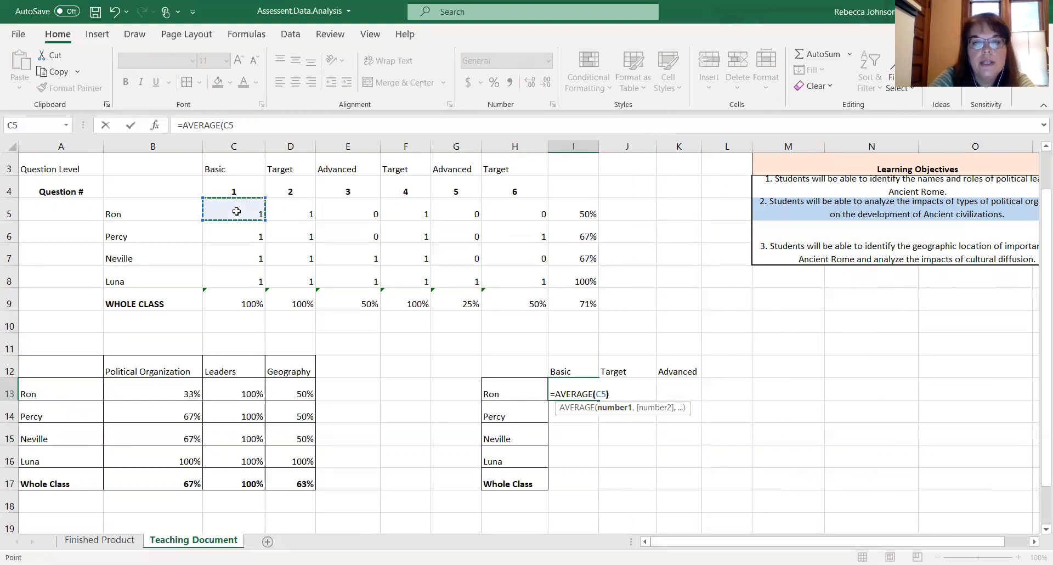
key(Return)
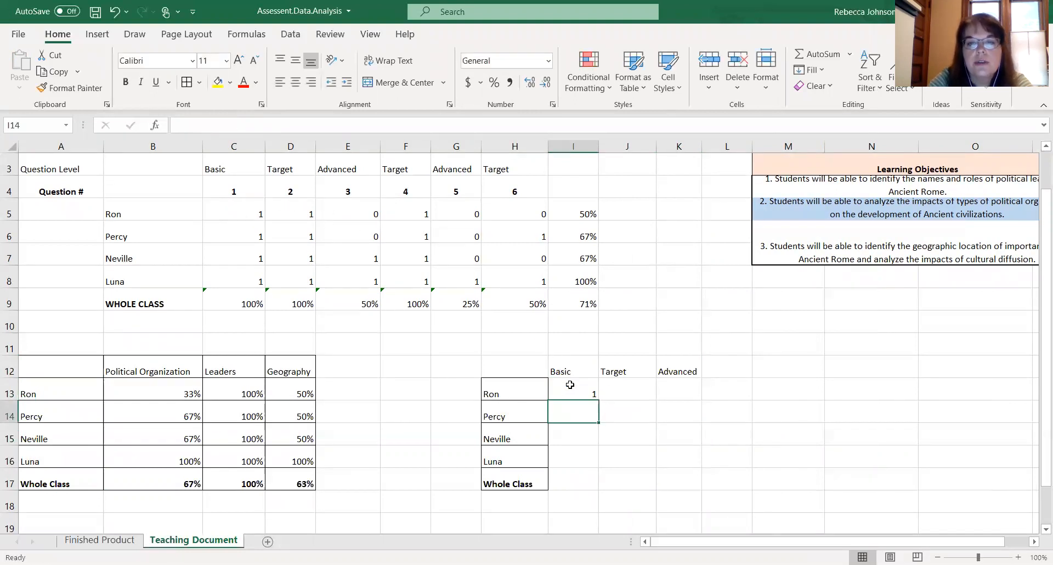
click(572, 389)
click(494, 82)
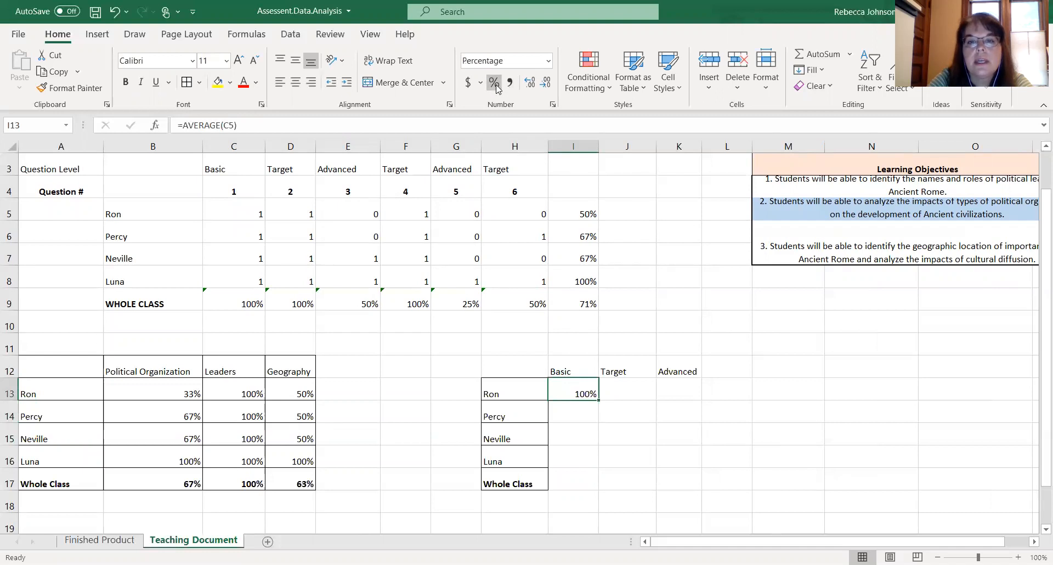
- Enter =AVERAGE(D5,F5,H5) in J13 for Ron's Target score, accepting the suggested correction, and format it as a percentage
click(619, 388)
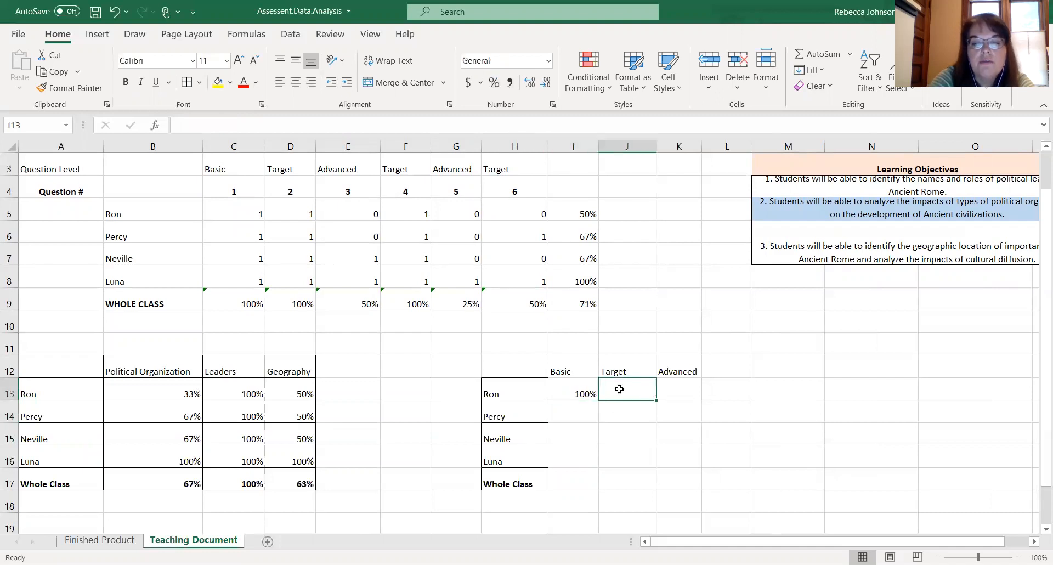
text(=)
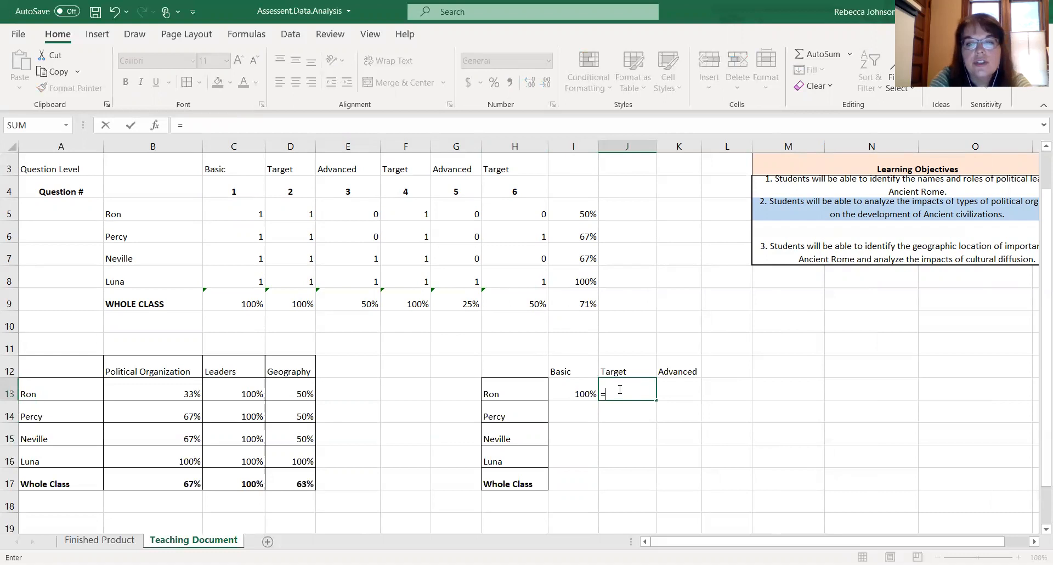
text(AVERAGE ()
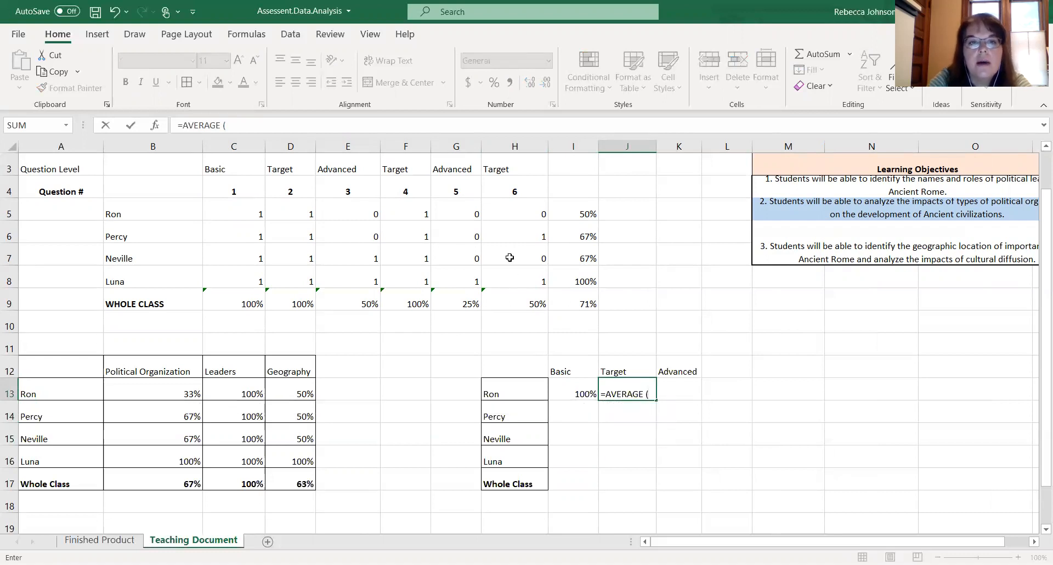
click(301, 211)
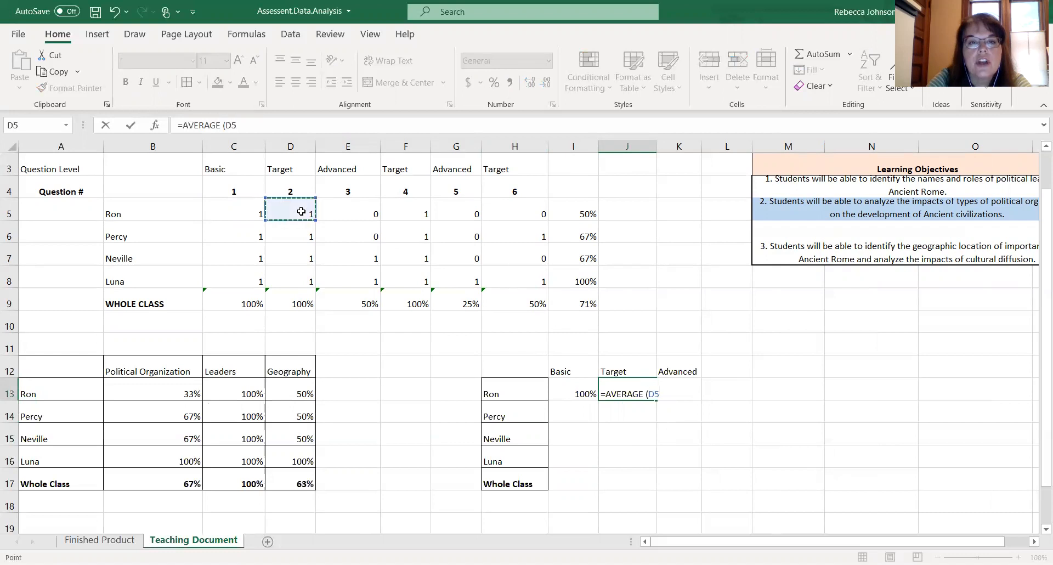
text(,)
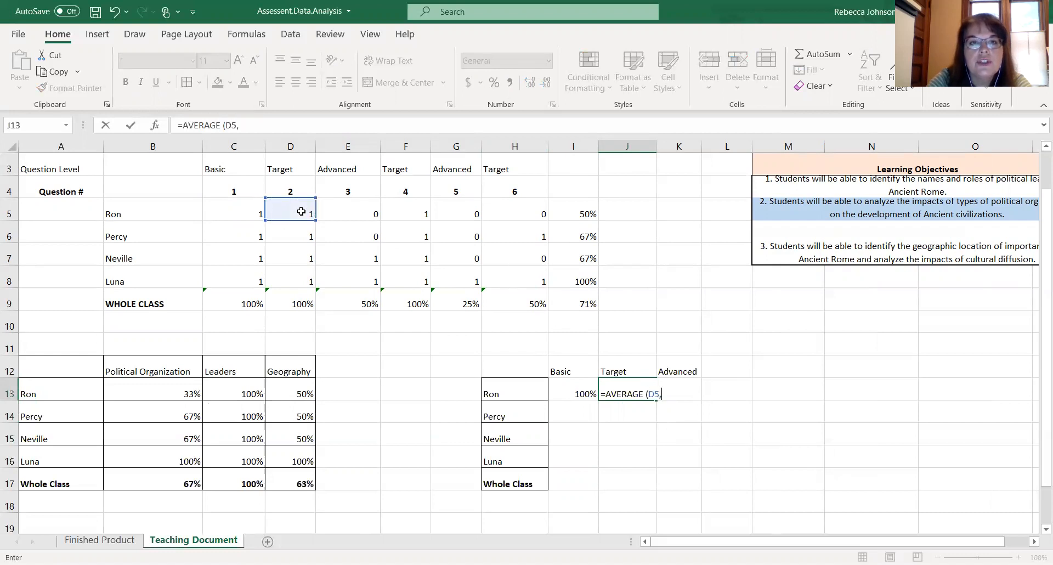
click(405, 207)
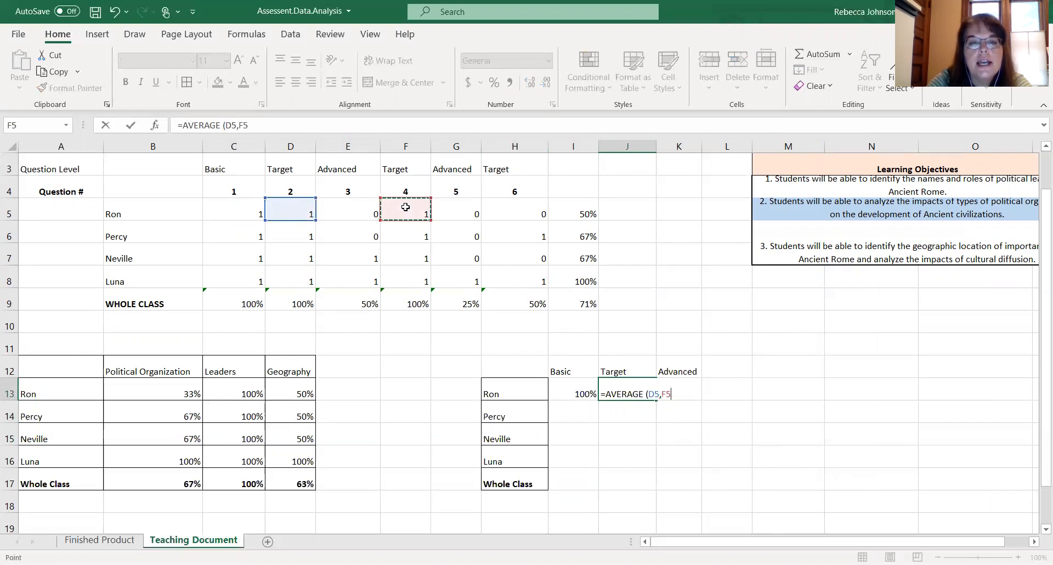
text(,)
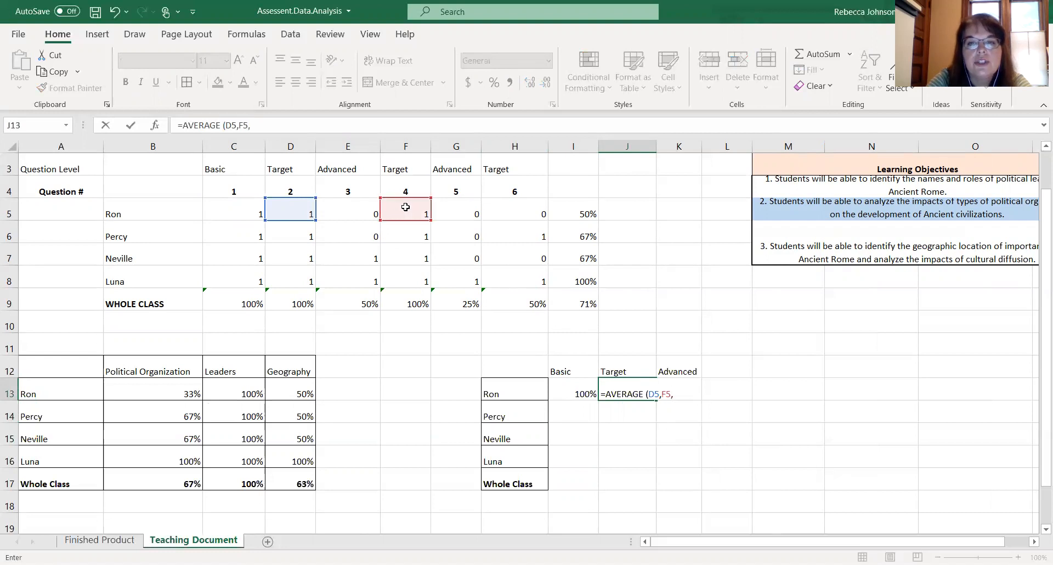
click(526, 214)
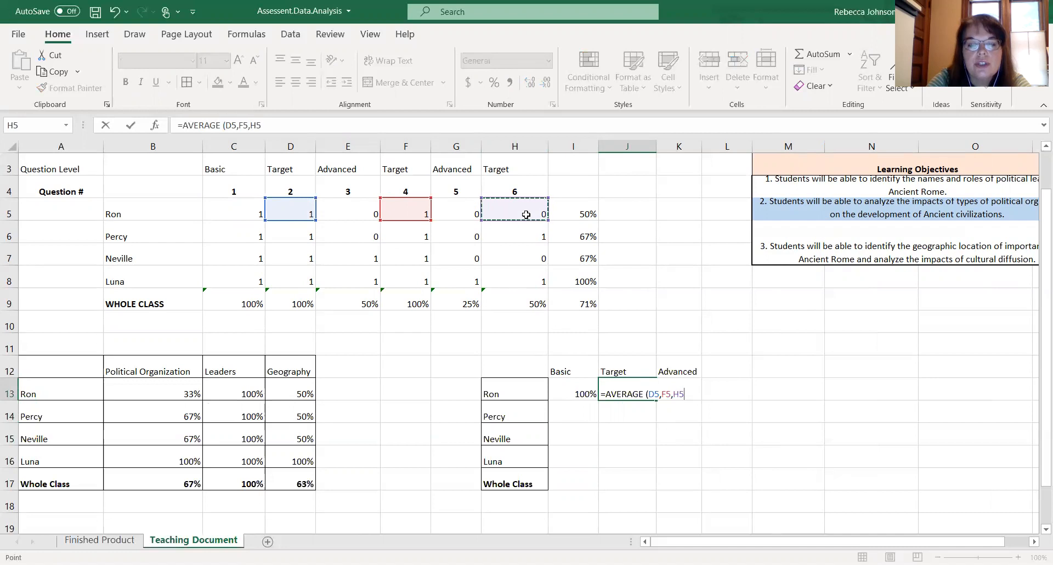
text())
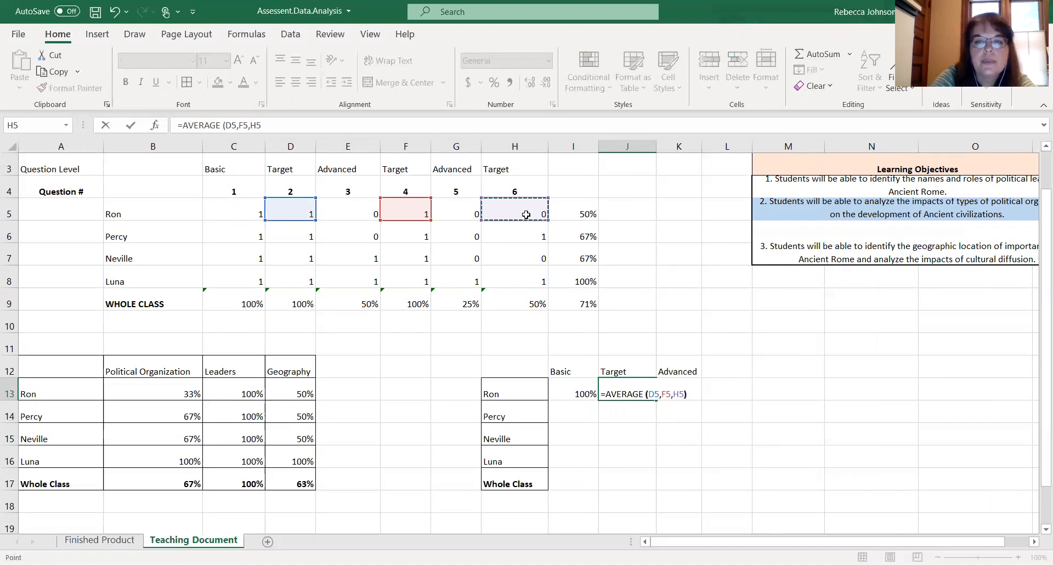
key(Return)
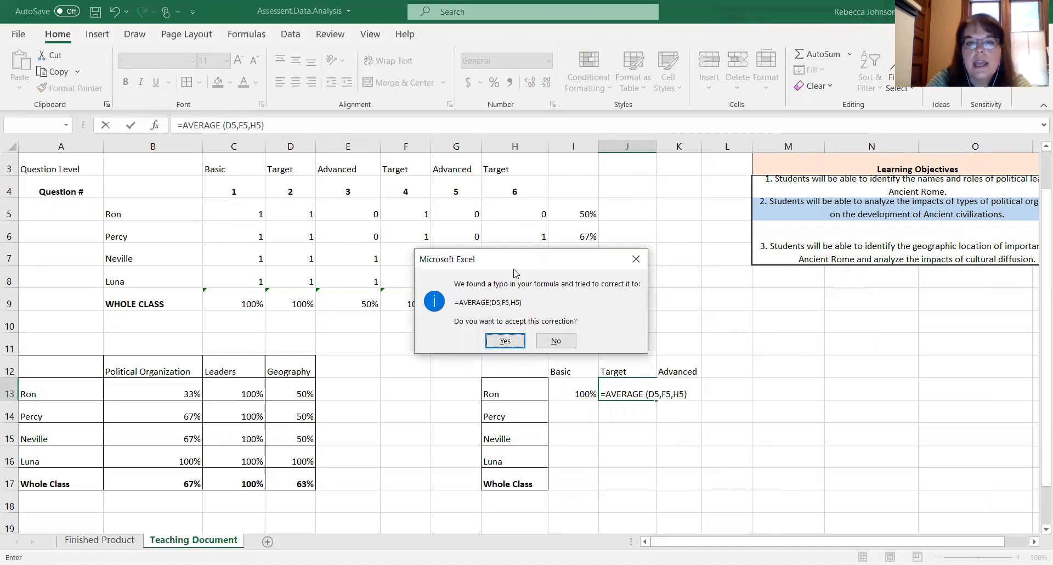
click(514, 341)
key(Down)
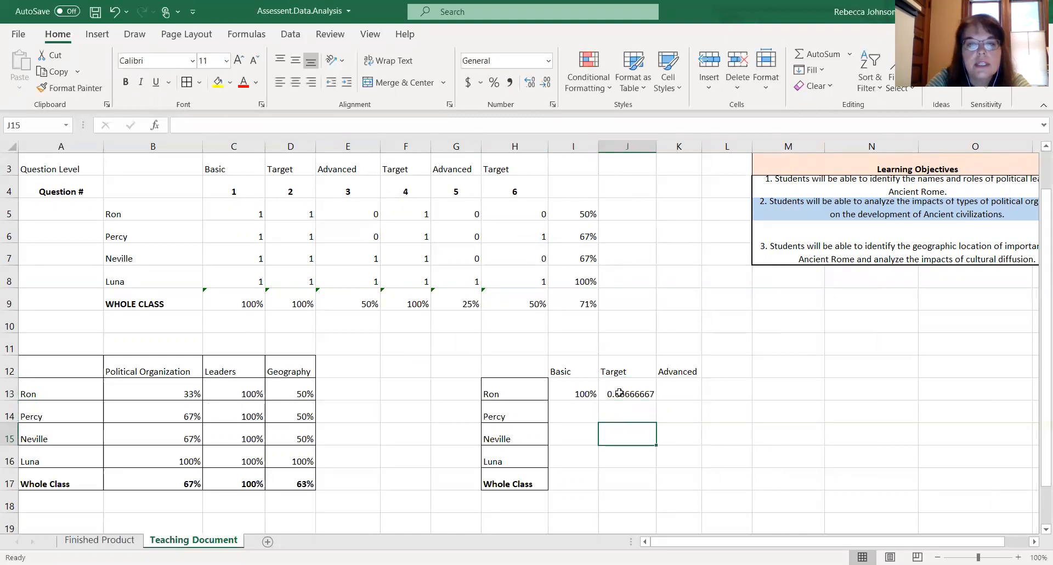
click(620, 393)
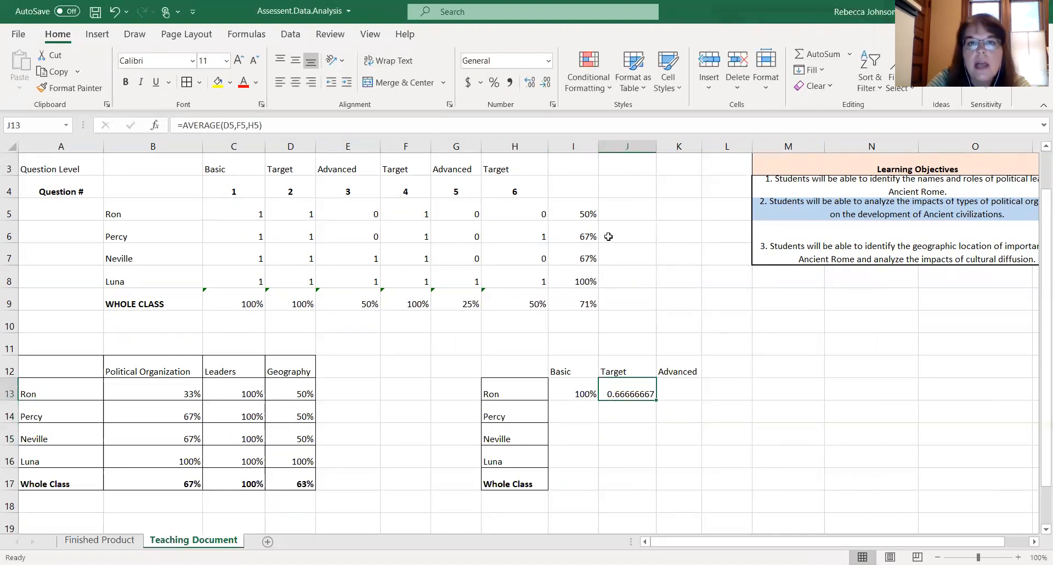
click(494, 82)
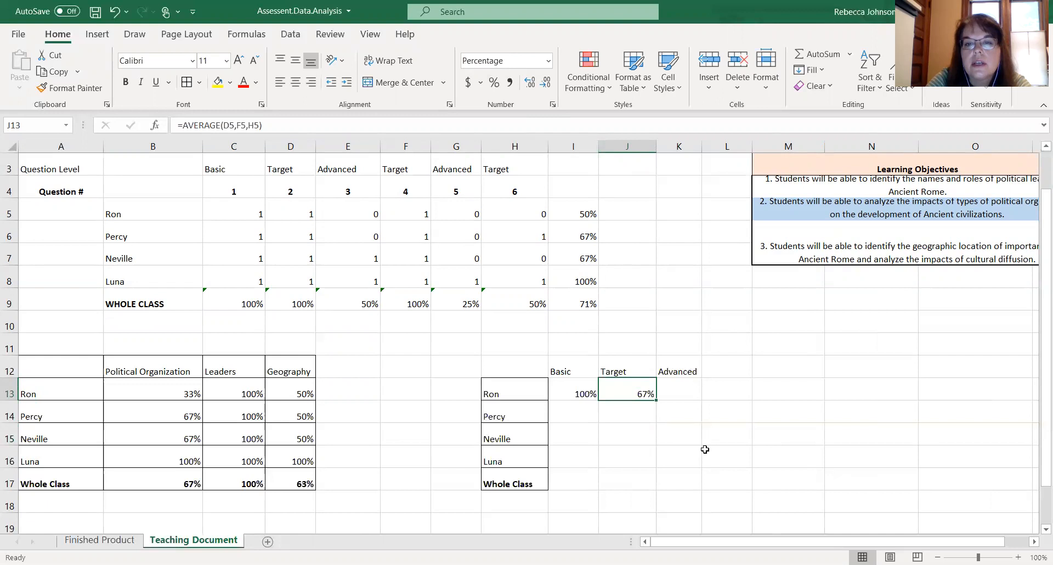
- Enter =AVERAGE(E5,G5) in K13 for Ron's Advanced score and format it as a percentage
click(706, 449)
click(685, 394)
text(=)
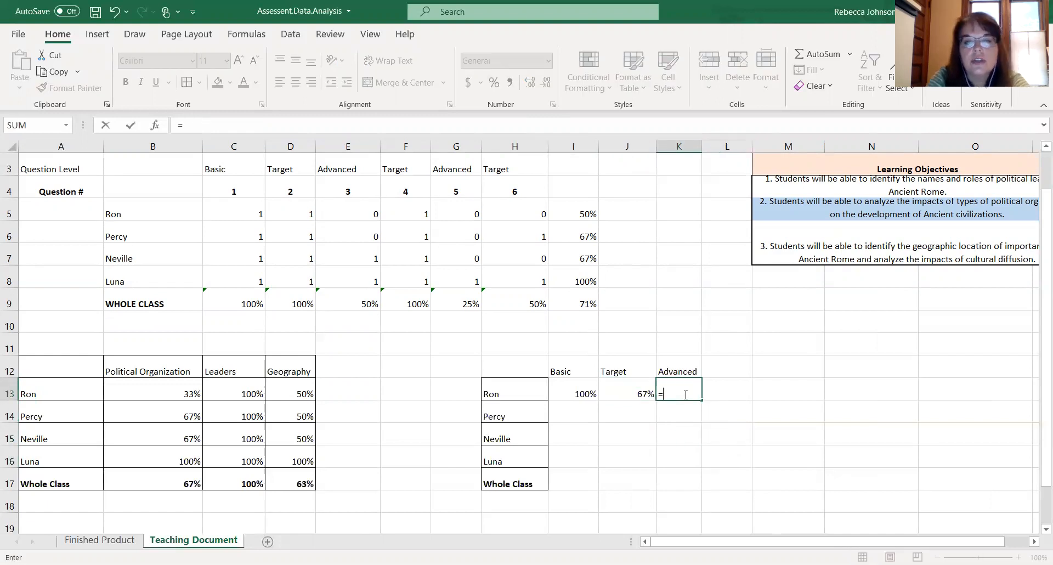
text(AVERAGE()
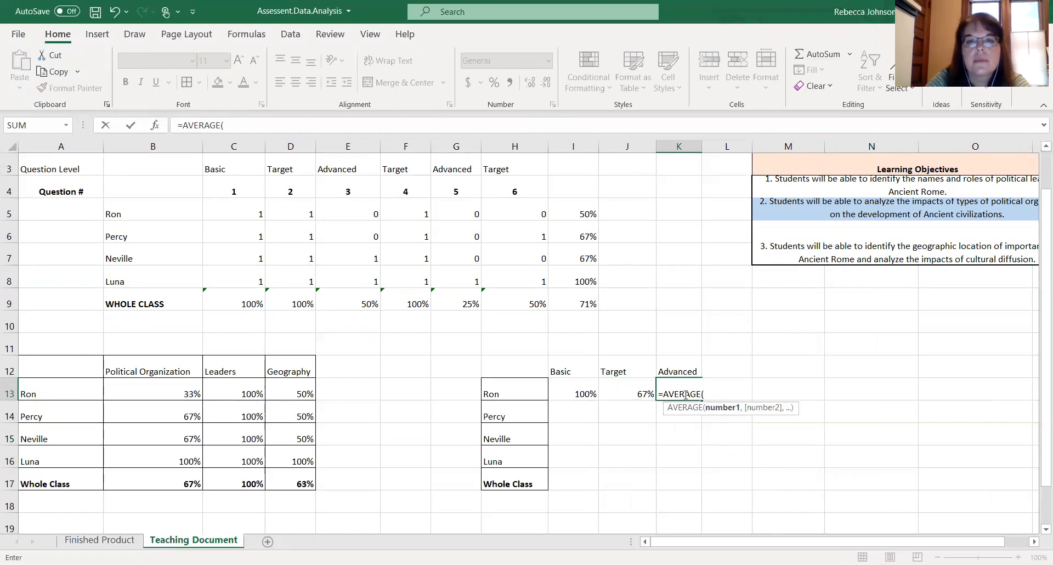
click(367, 210)
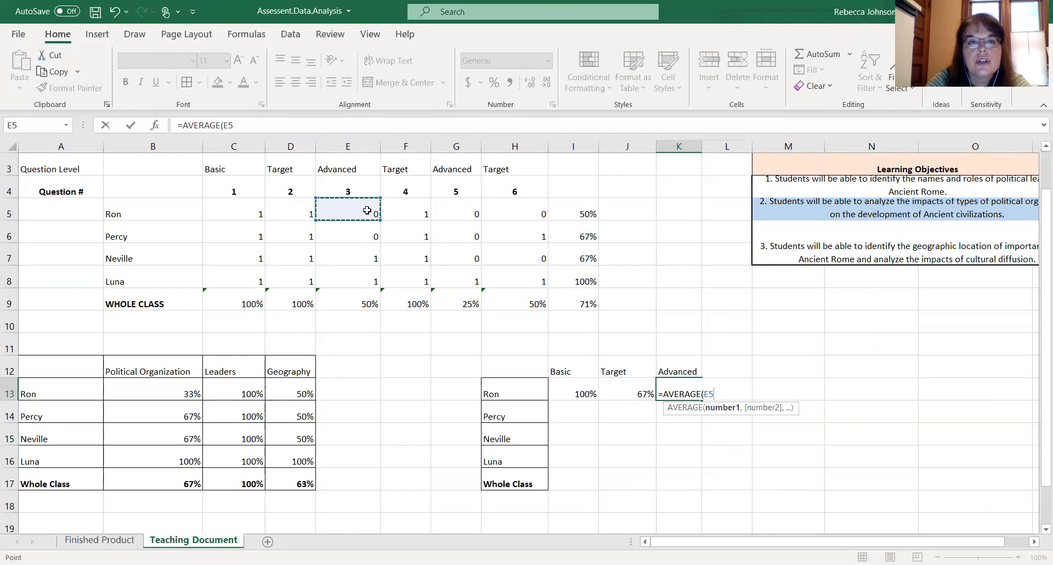
text(,)
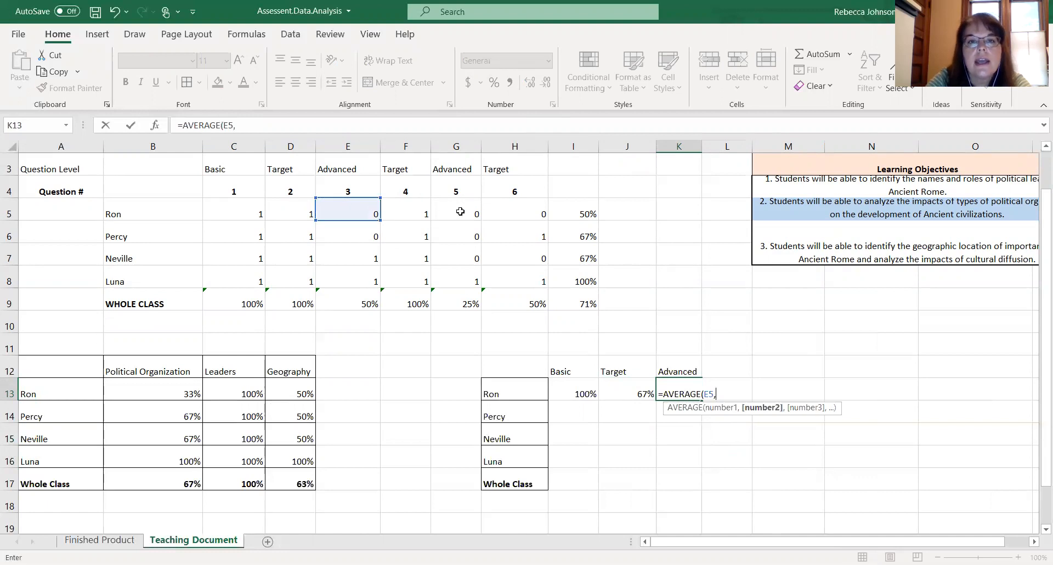
click(460, 211)
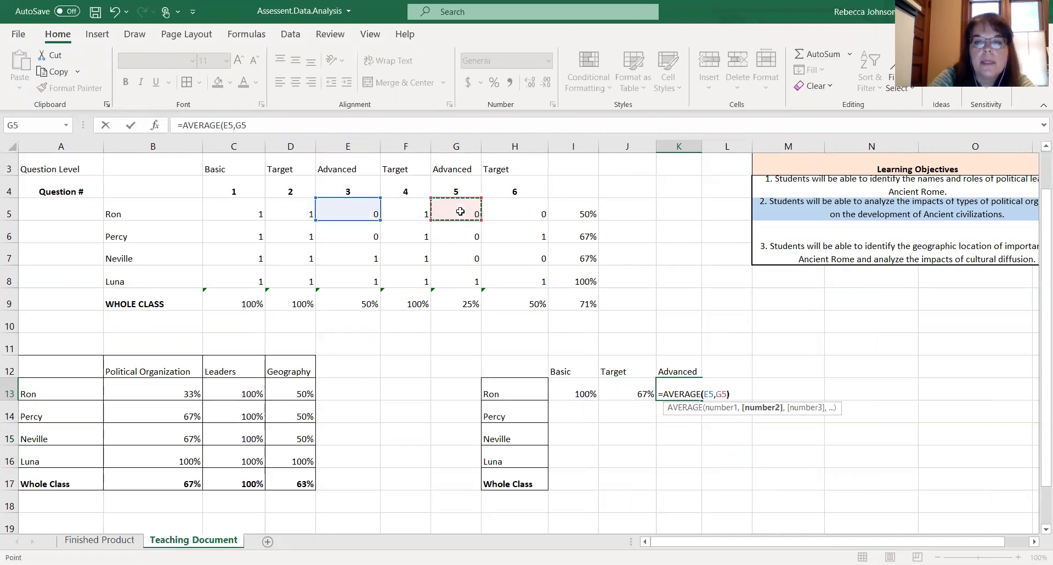
key(Return)
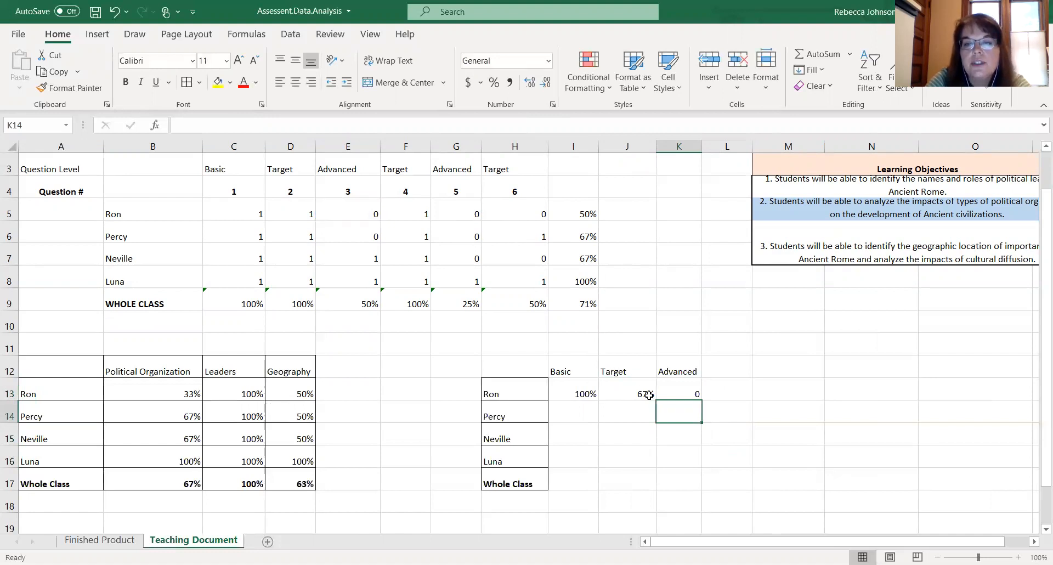
click(682, 395)
click(494, 82)
click(770, 333)
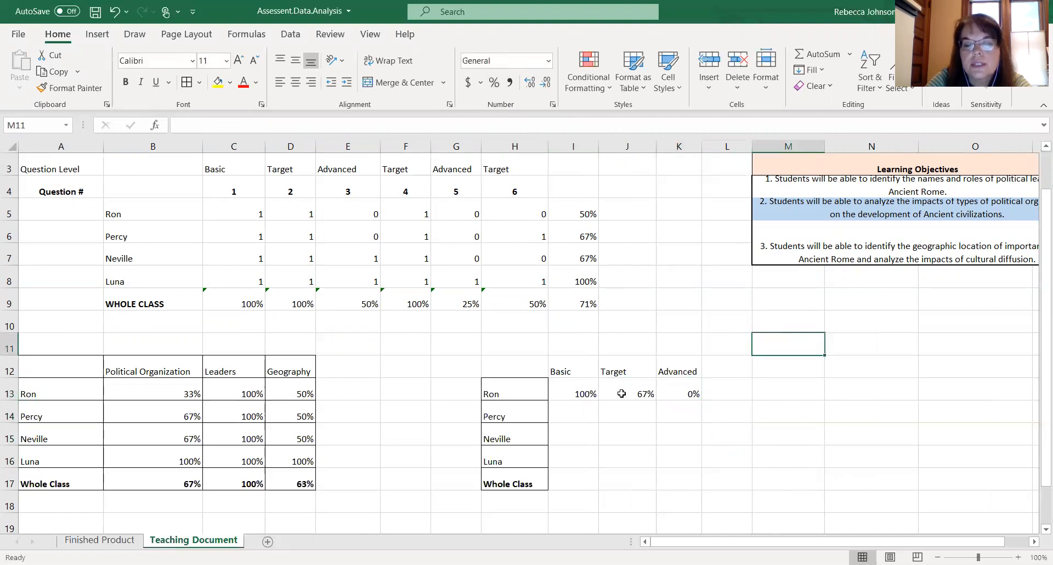
- Fill the Basic, Target and Advanced formulas from I13, J13 and K13 down through row 17
click(591, 395)
drag(598, 400, 596, 482)
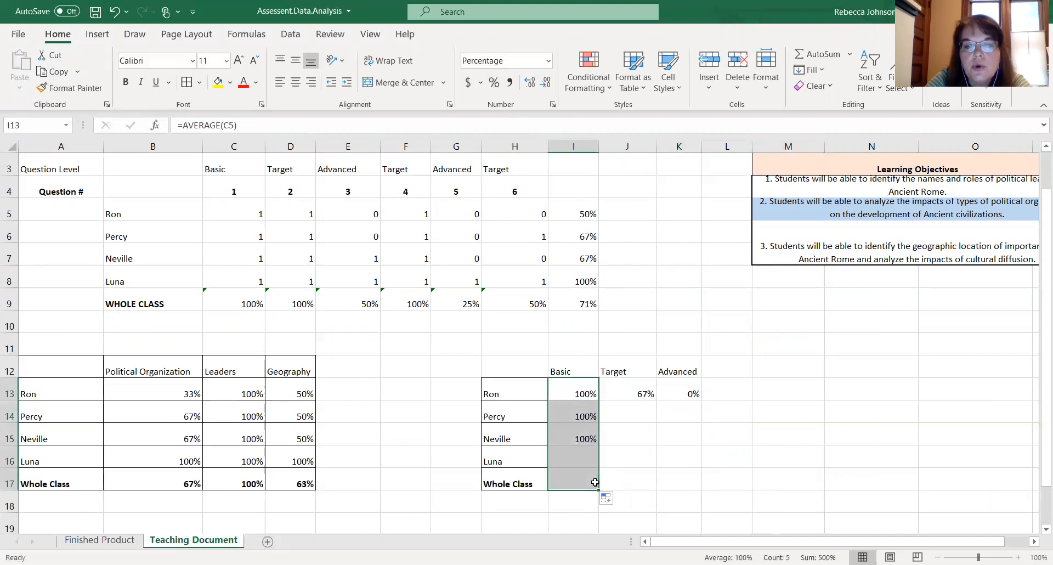
click(641, 392)
drag(656, 400, 654, 488)
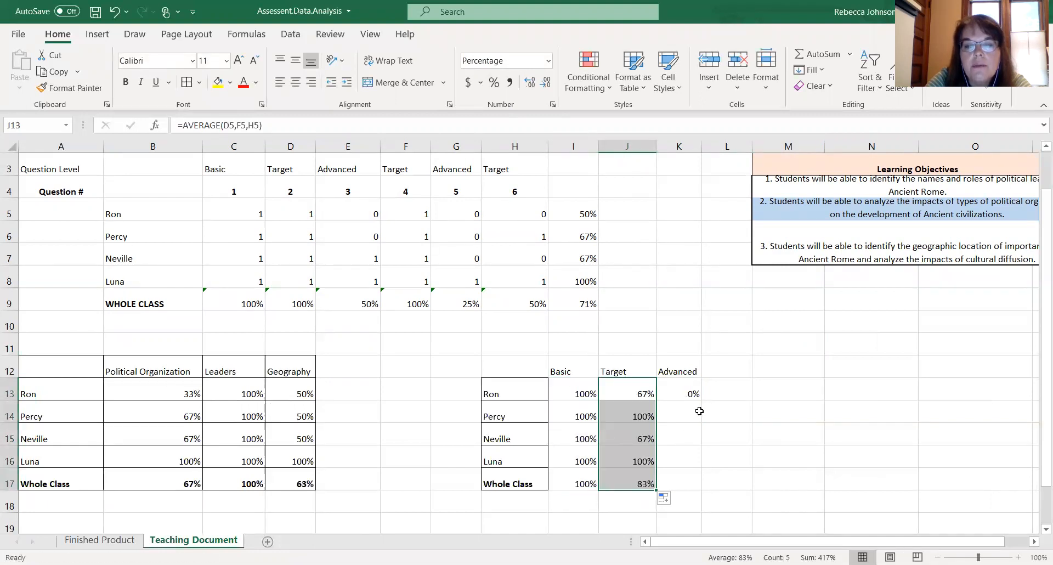
click(688, 390)
drag(701, 400, 699, 490)
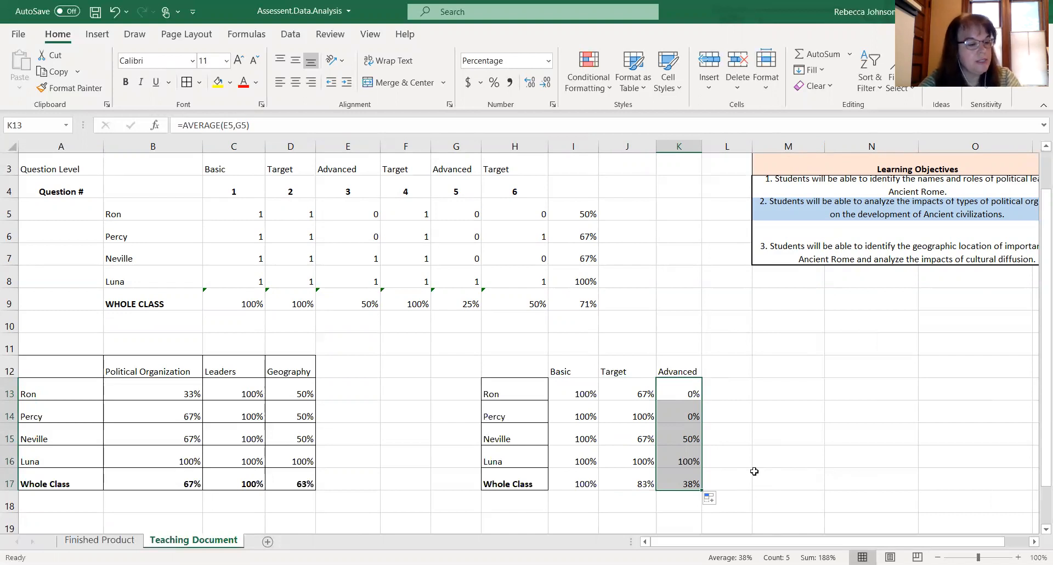
- Apply percentage format to the whole question-level summary table from H12 to K17
click(818, 439)
click(502, 372)
drag(502, 373, 661, 482)
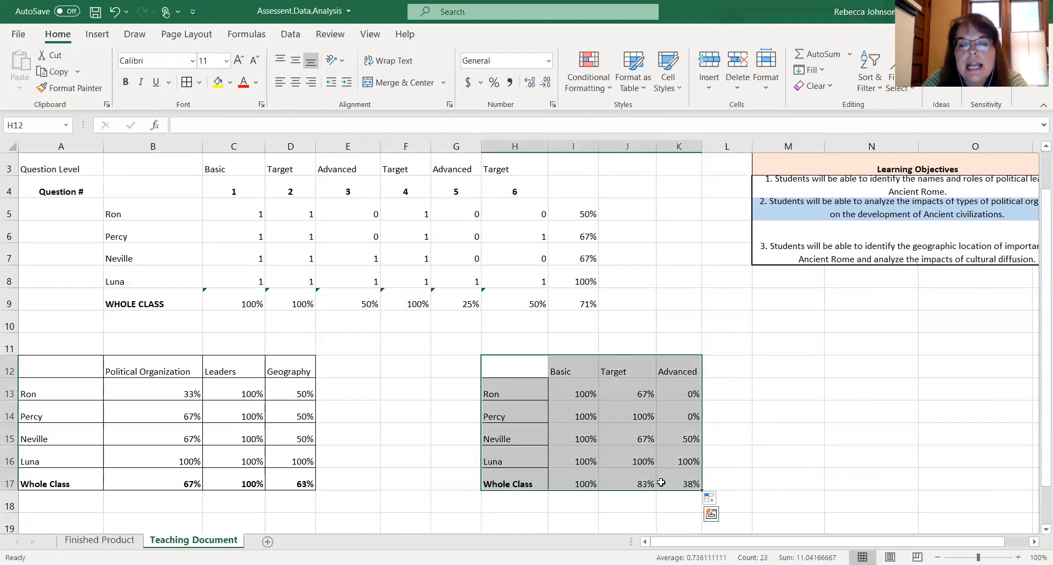
click(494, 82)
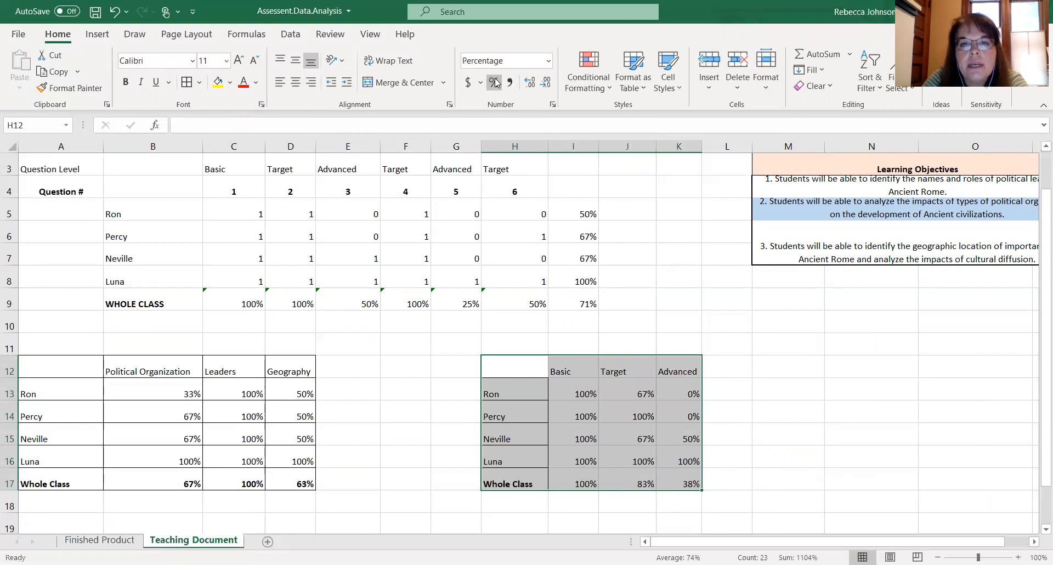
click(644, 362)
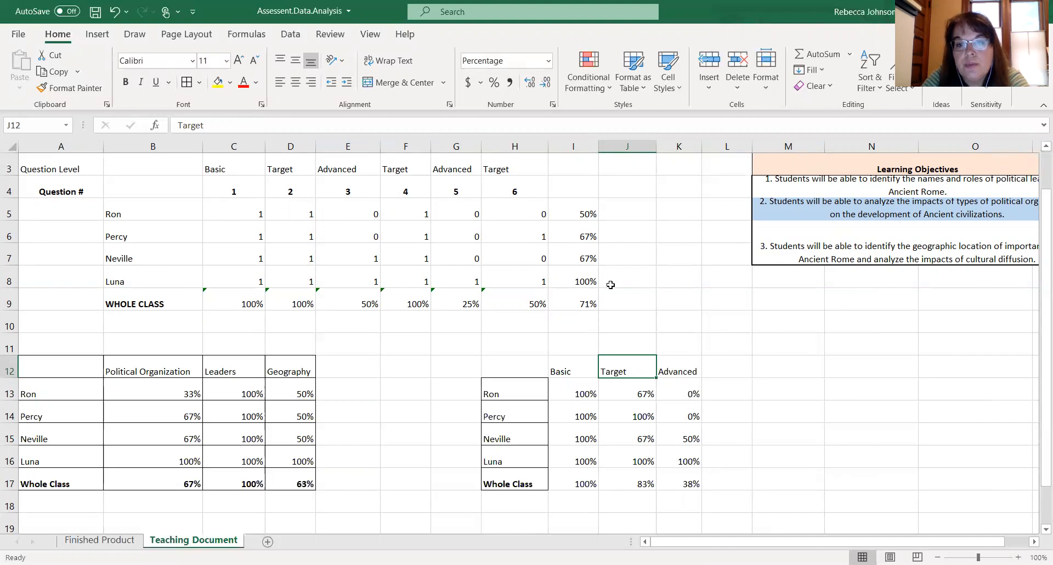
- Apply all borders to the question-level summary table from H12 to K17
drag(516, 365, 680, 481)
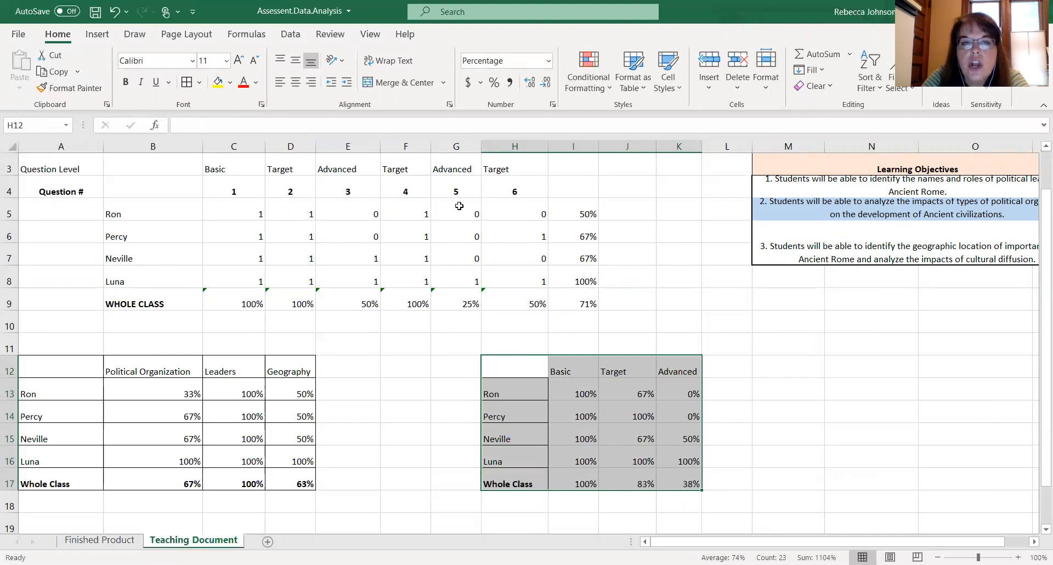
click(186, 83)
click(612, 383)
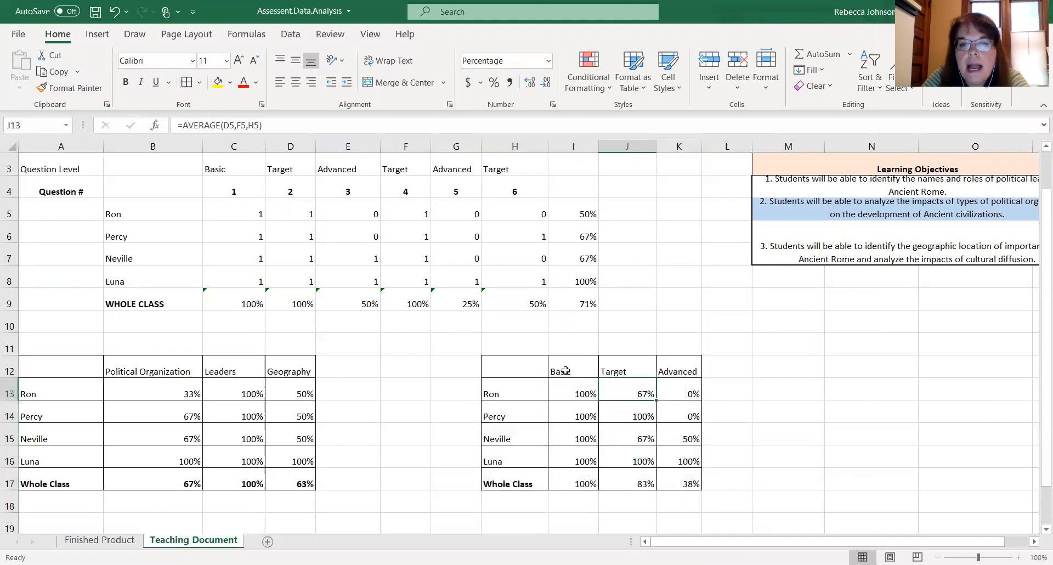
- Bold the Basic, Target and Advanced headers in I12:K12 and save the workbook
drag(533, 369, 664, 369)
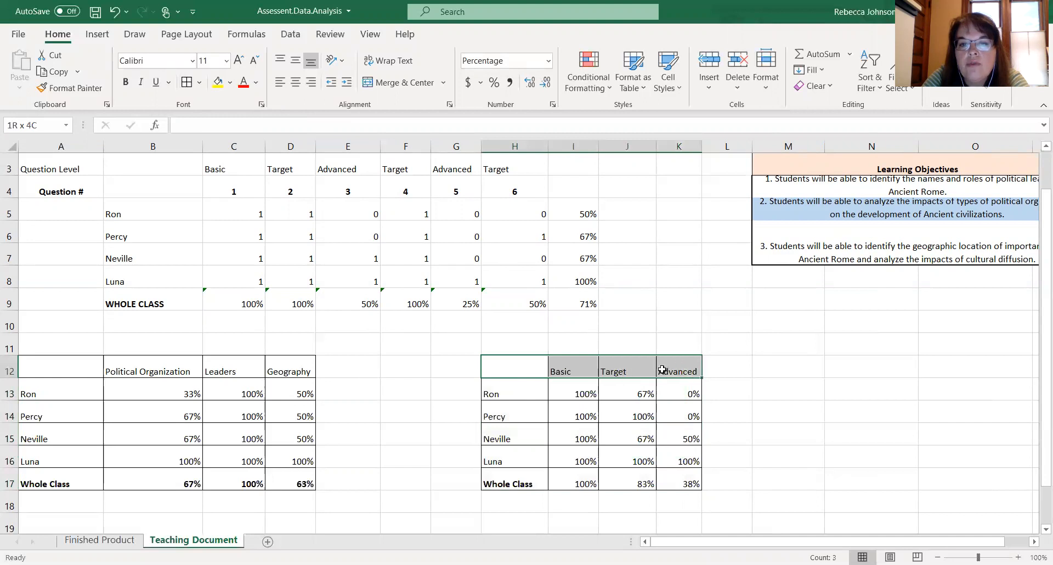
click(125, 81)
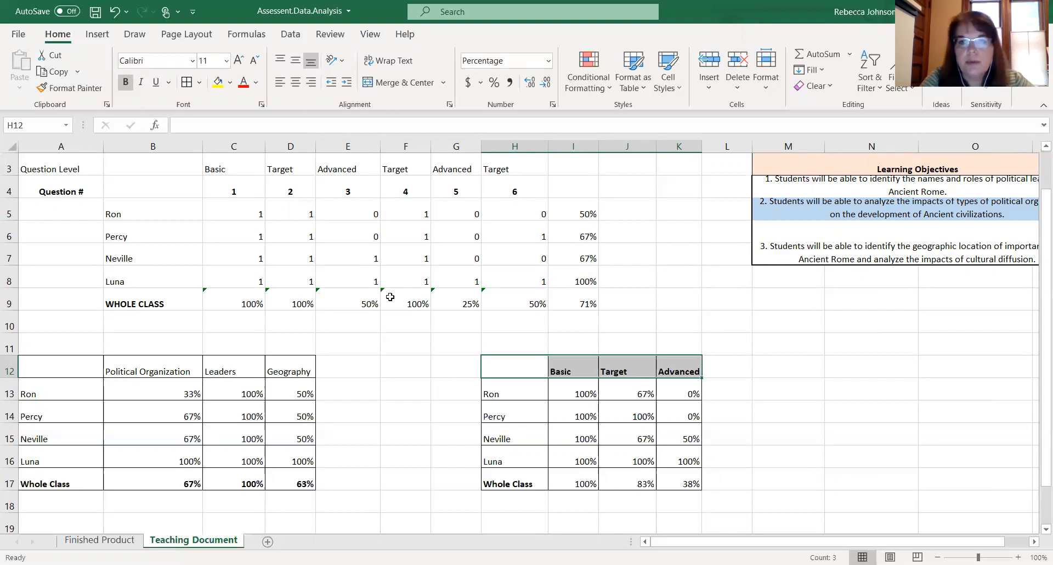
click(791, 386)
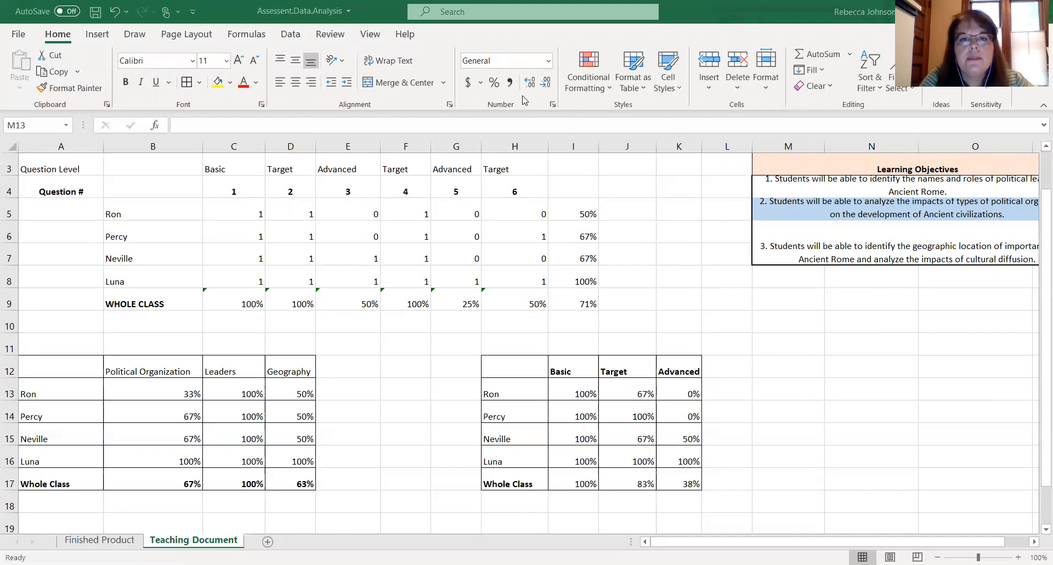
key(ctrl+s)
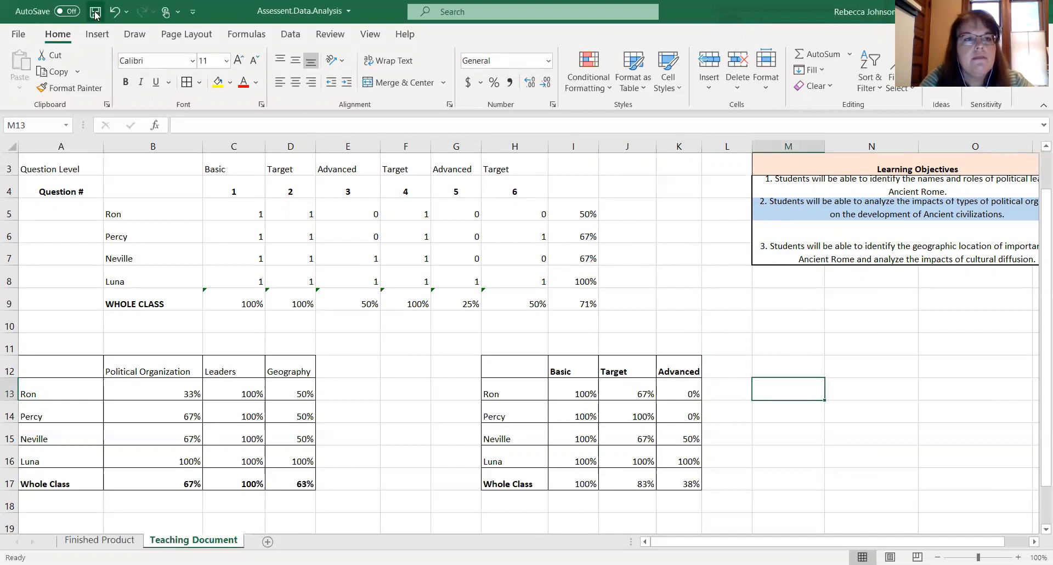
- Bold the Political Organization, Leaders and Geography headers in B12:D12
drag(157, 364, 274, 368)
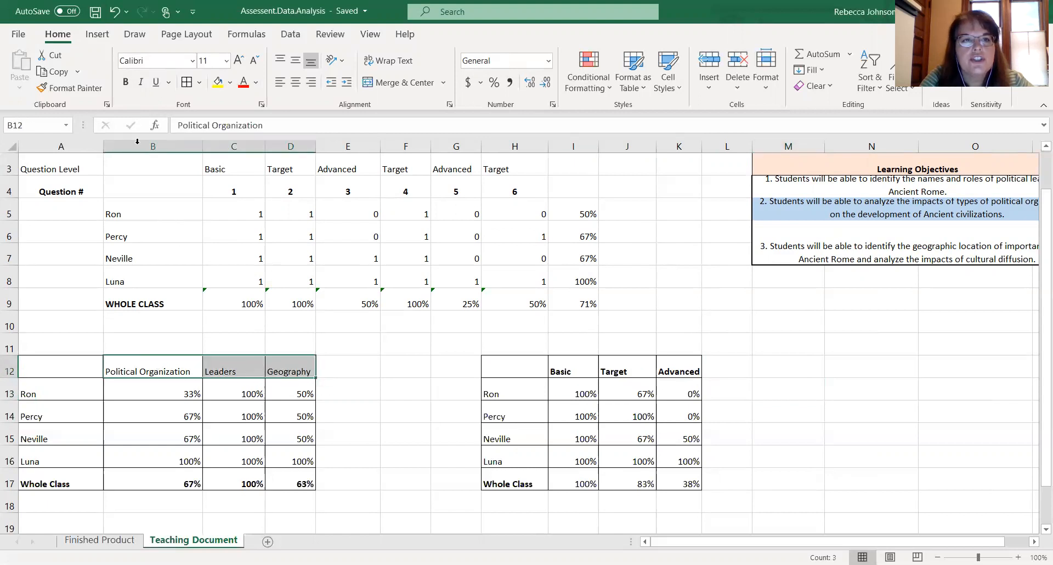
click(125, 82)
click(529, 396)
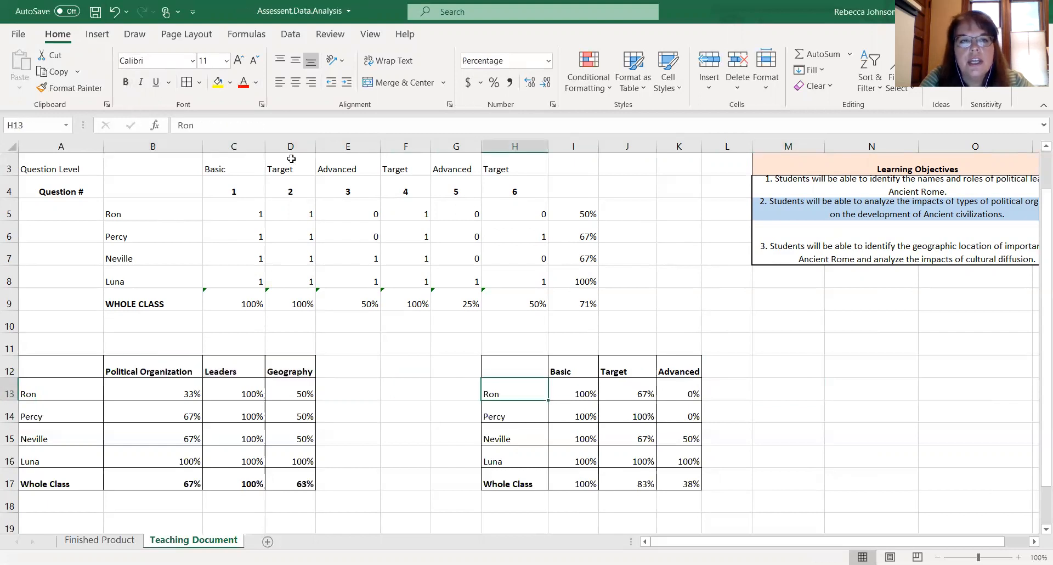
- Apply all borders to the main score table from A2 to I9
scroll(138, 199, up, 1)
drag(81, 176, 585, 362)
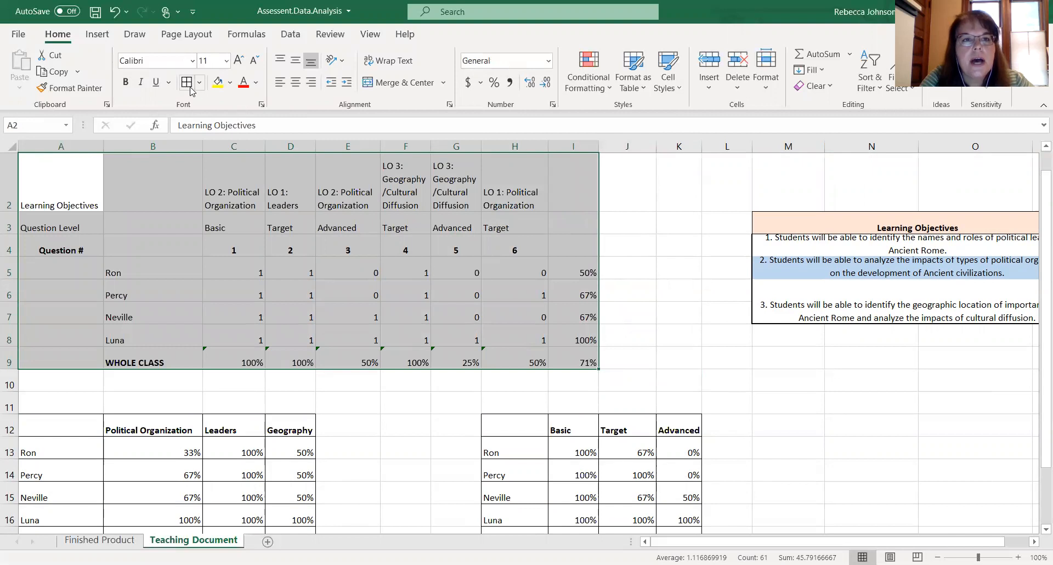
click(292, 240)
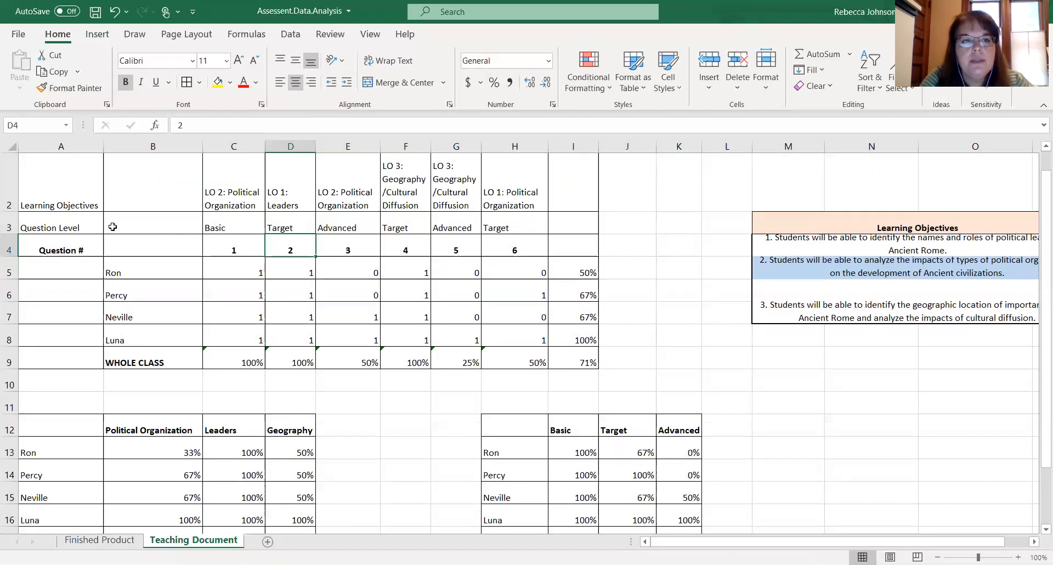
- Bold the Learning Objectives and Question Level header rows from A2 to H3
drag(90, 223, 543, 194)
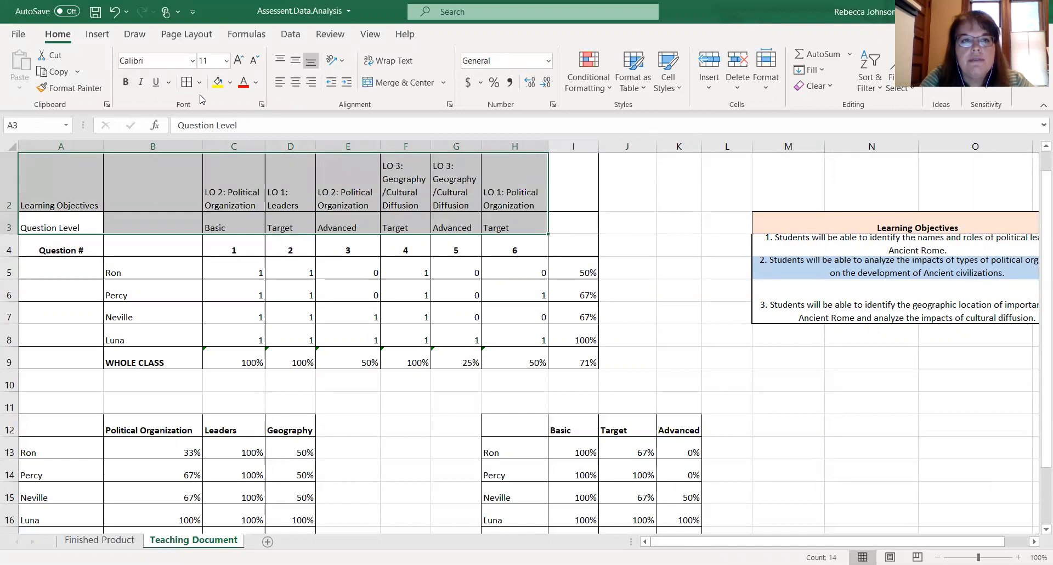
click(126, 83)
click(276, 291)
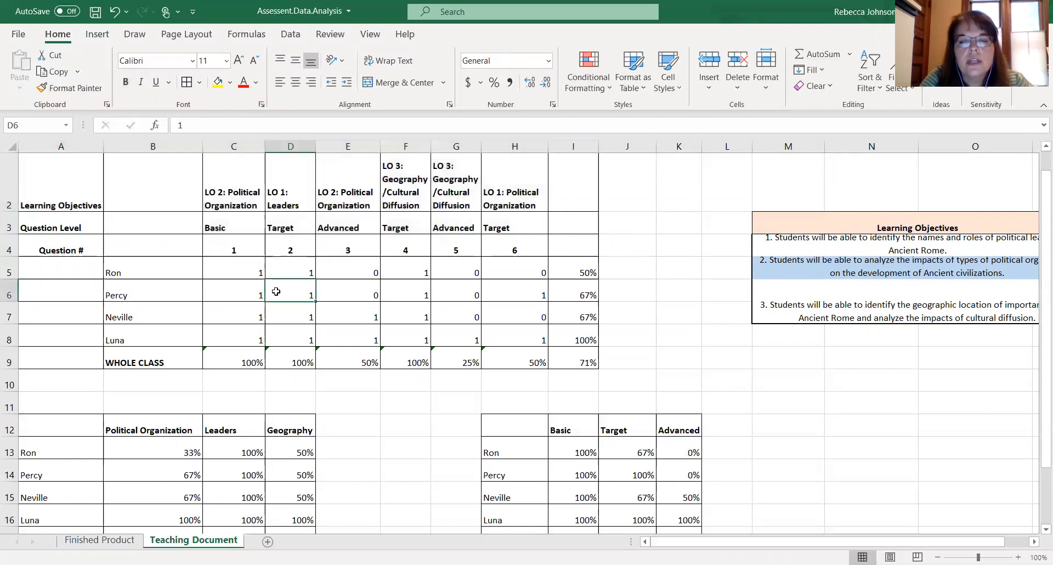
- Save the workbook
scroll(359, 408, down, 2)
scroll(359, 409, up, 1)
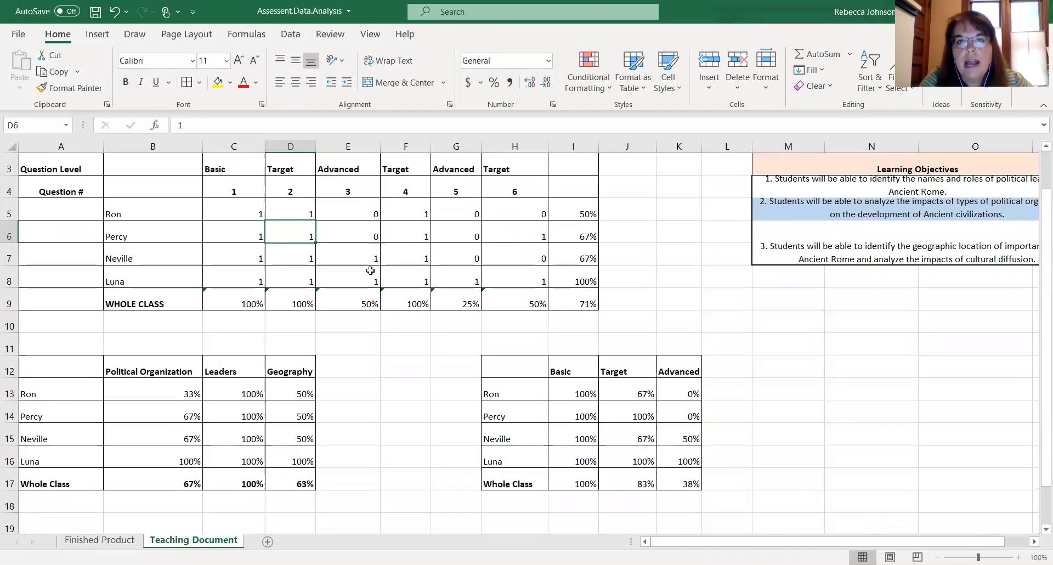
click(91, 15)
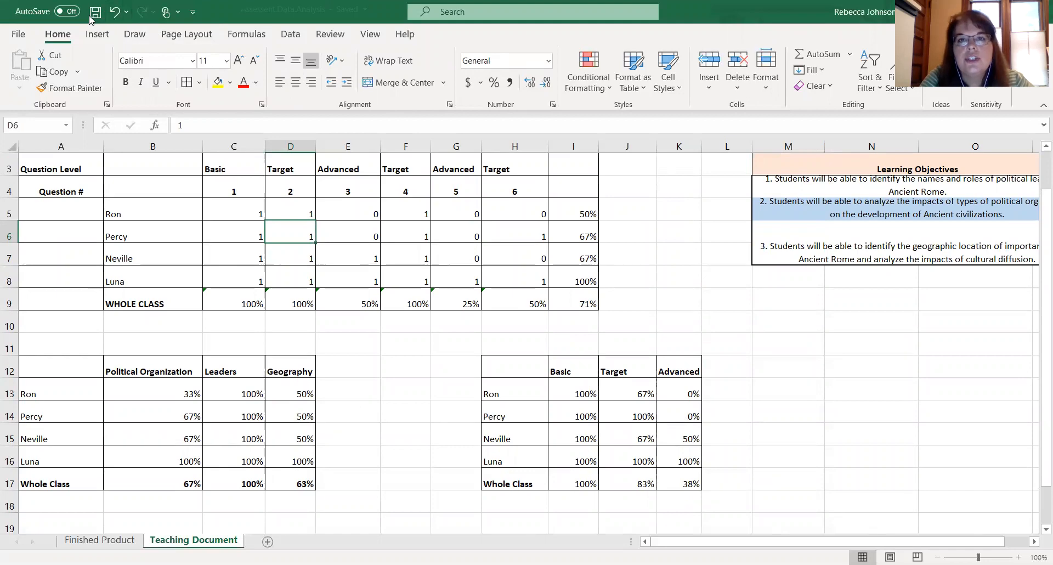
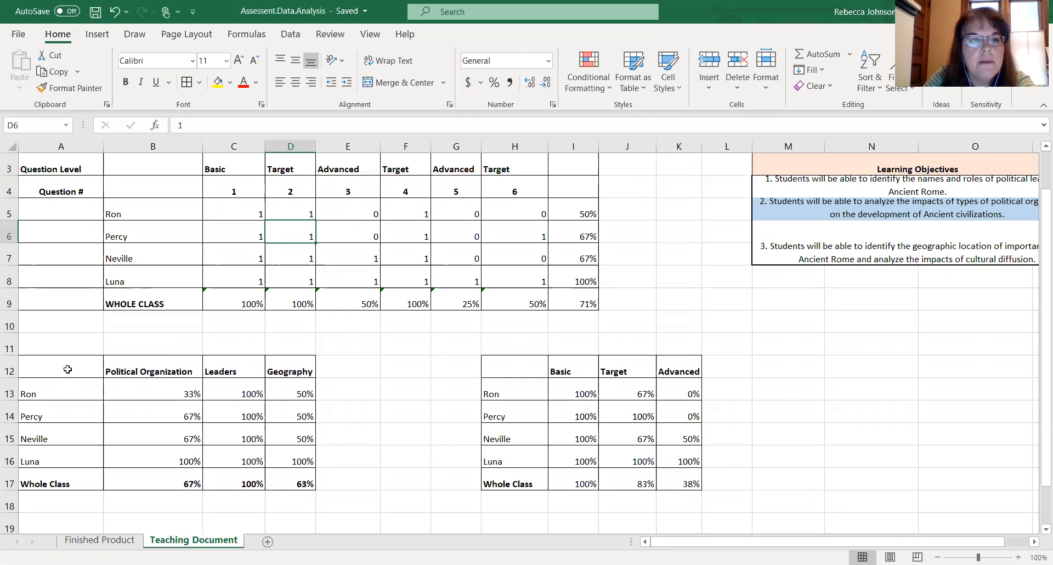
- Insert a 2-D clustered column chart of the objective summary table A12:D17 and move it beside the score table
drag(67, 369, 287, 481)
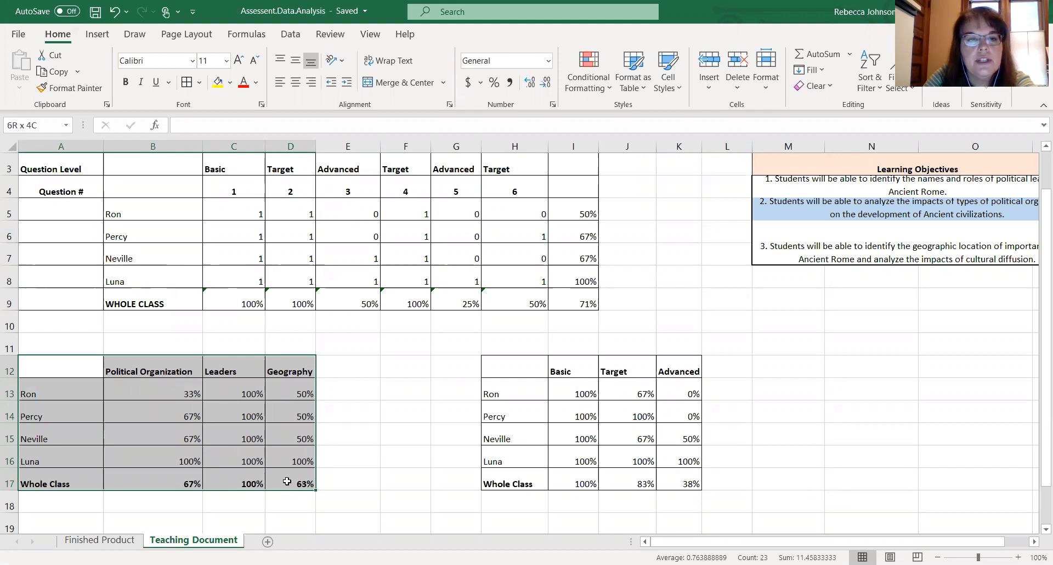
drag(286, 480, 287, 481)
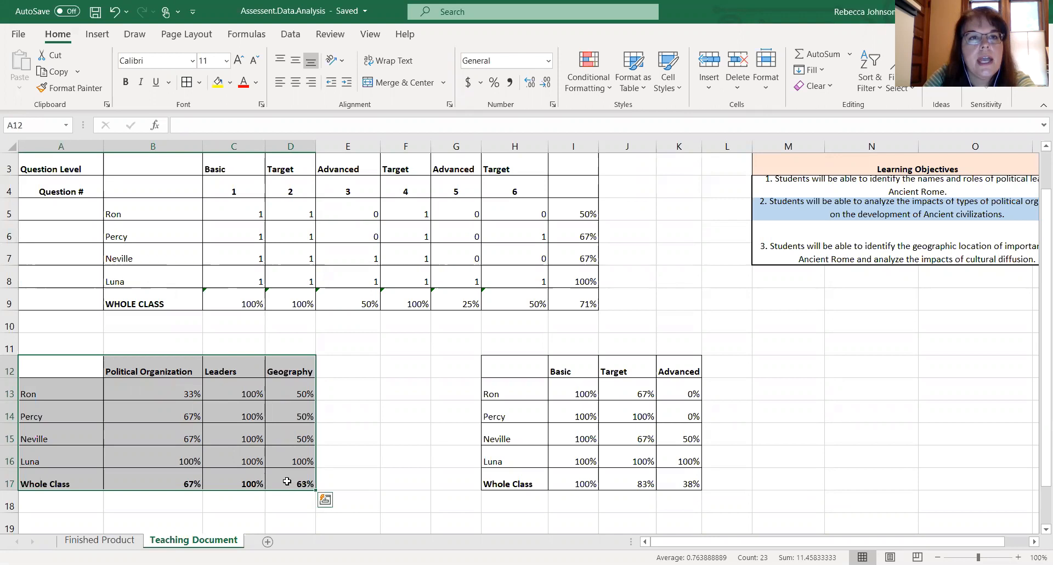
click(98, 35)
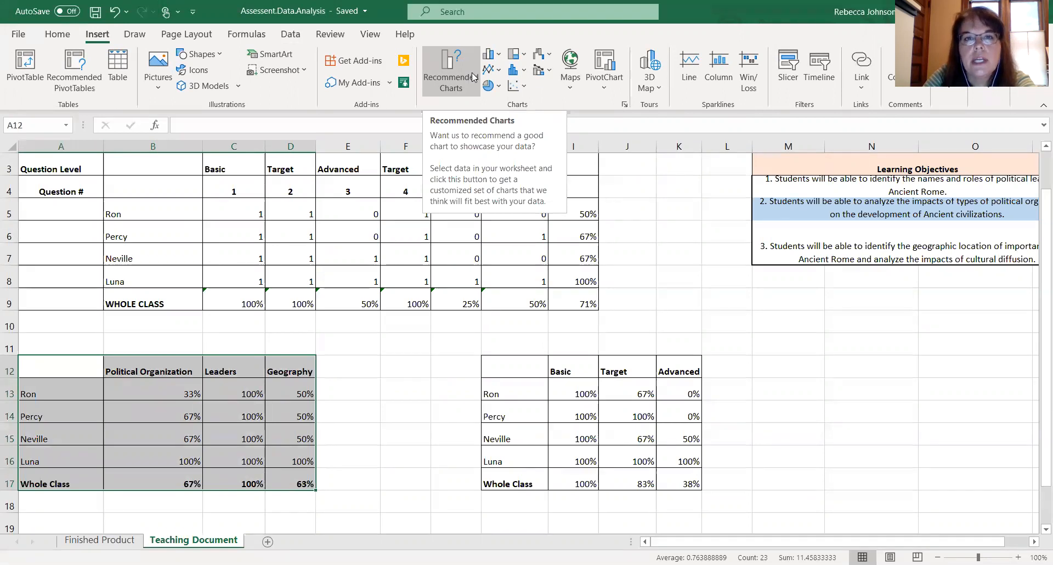
click(500, 54)
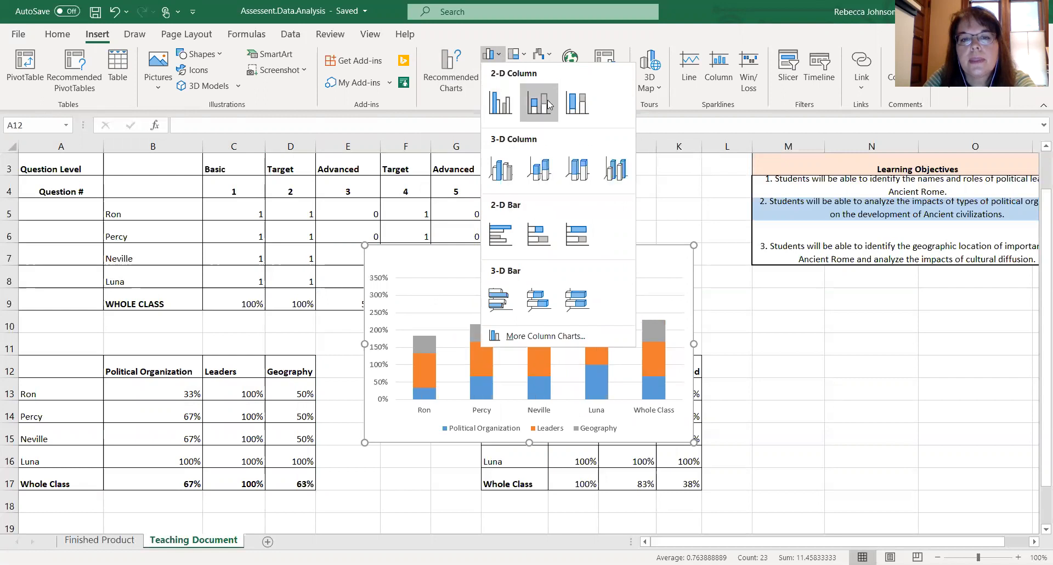
click(502, 109)
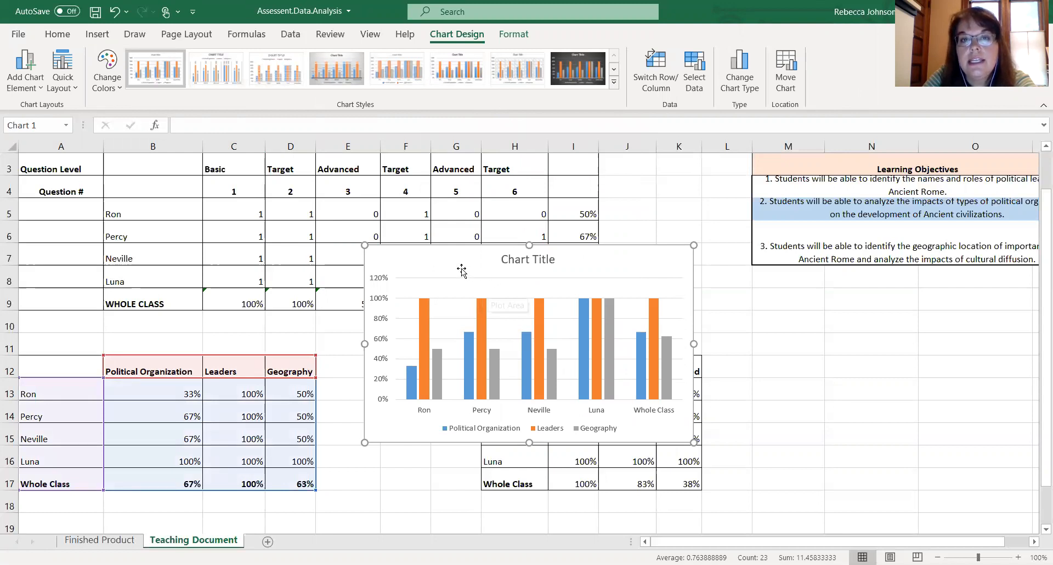
drag(462, 270, 813, 321)
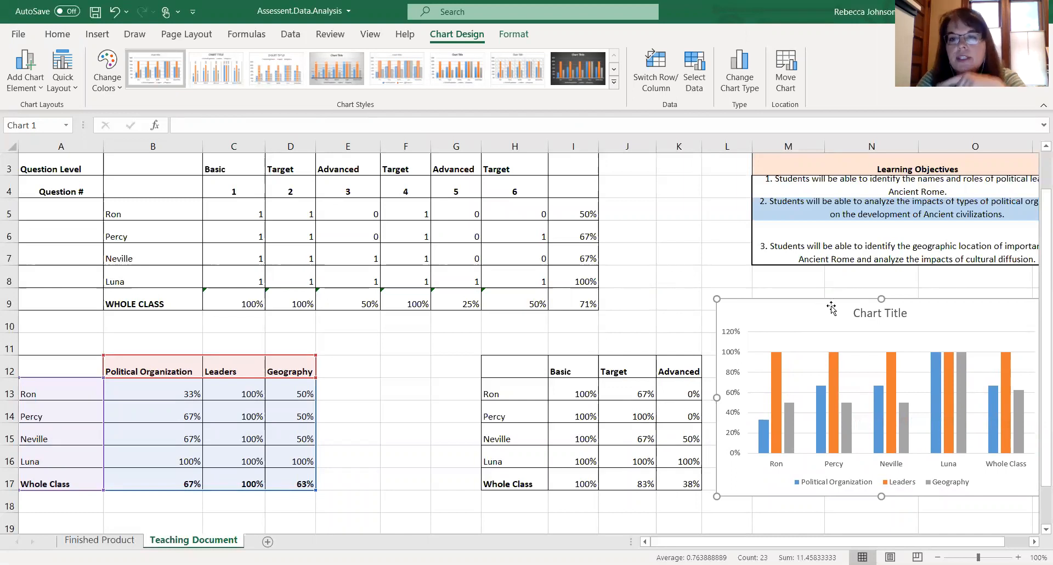
- Retitle the chart as Learning Objectives
click(865, 313)
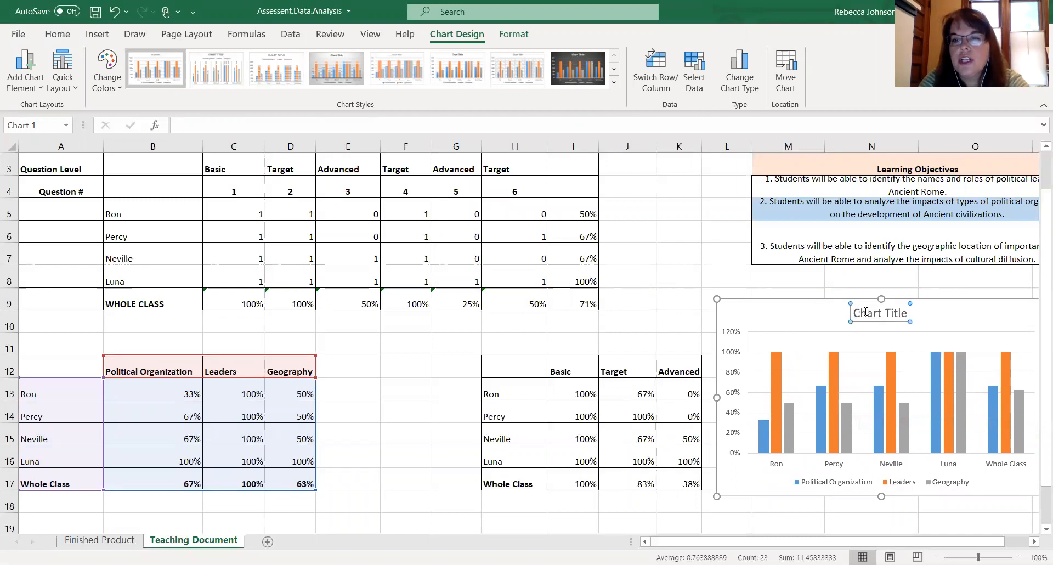
click(906, 311)
key(BackSpace)
key(BackSpace)
key(BackSpace)
key(BackSpace)
key(BackSpace)
key(BackSpace)
key(BackSpace)
key(BackSpace)
key(BackSpace)
key(BackSpace)
key(BackSpace)
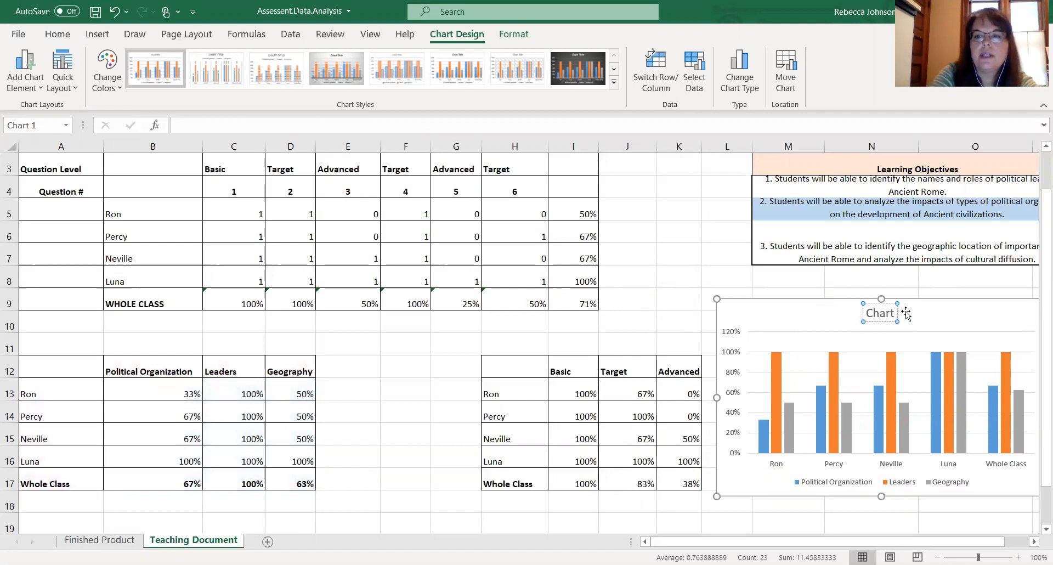
text(Le)
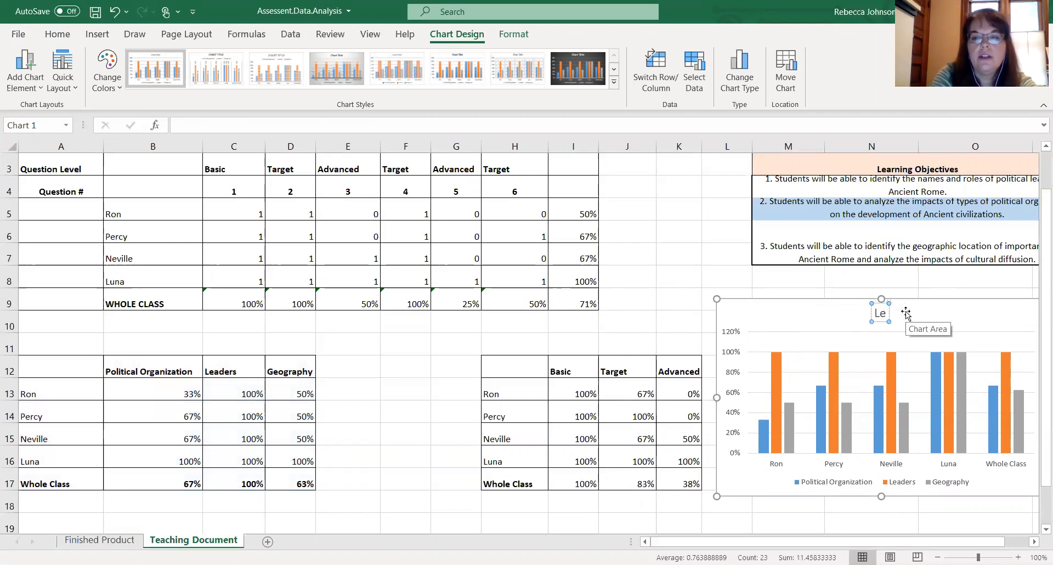
text(arning Objectives)
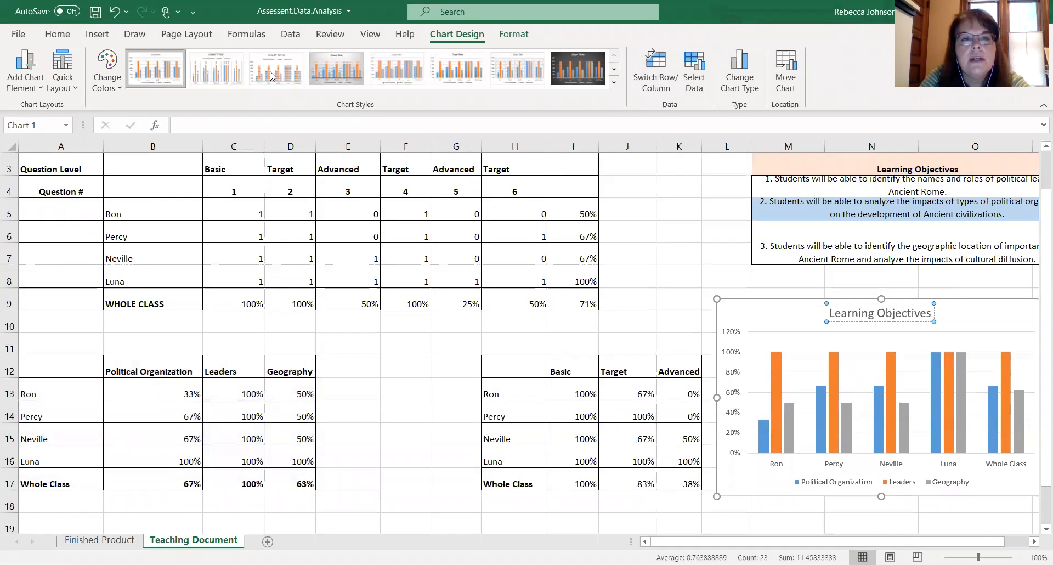
- Apply the dark chart style and switch rows and columns so the objectives become the categories
click(586, 77)
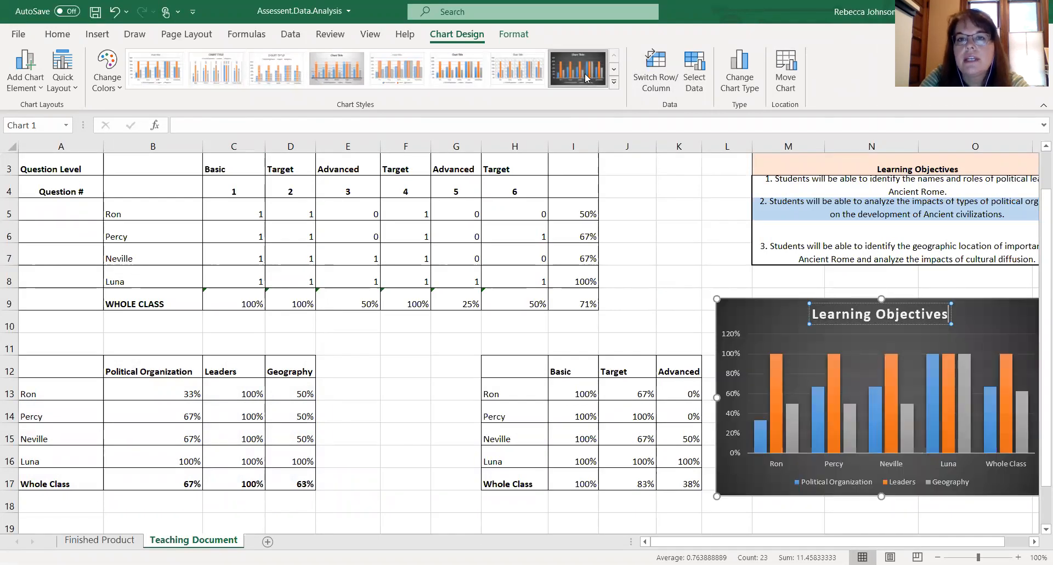
click(662, 78)
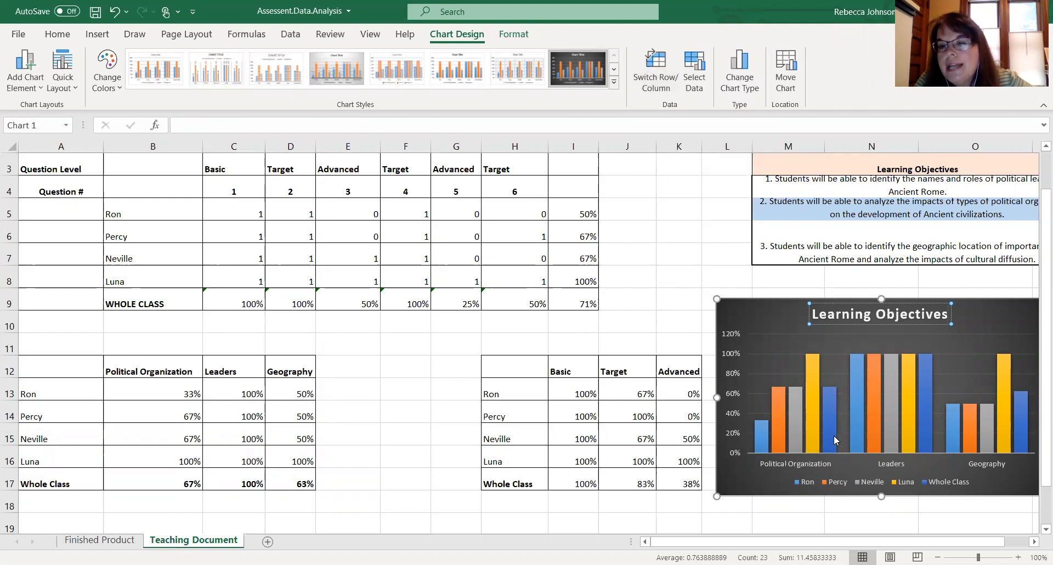
mouse_move(830, 416)
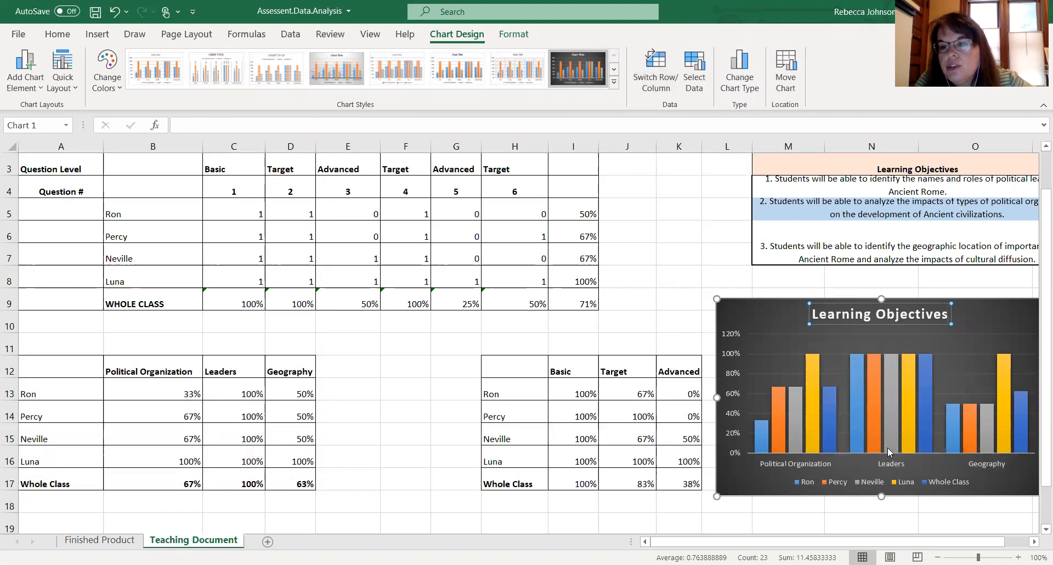
click(767, 317)
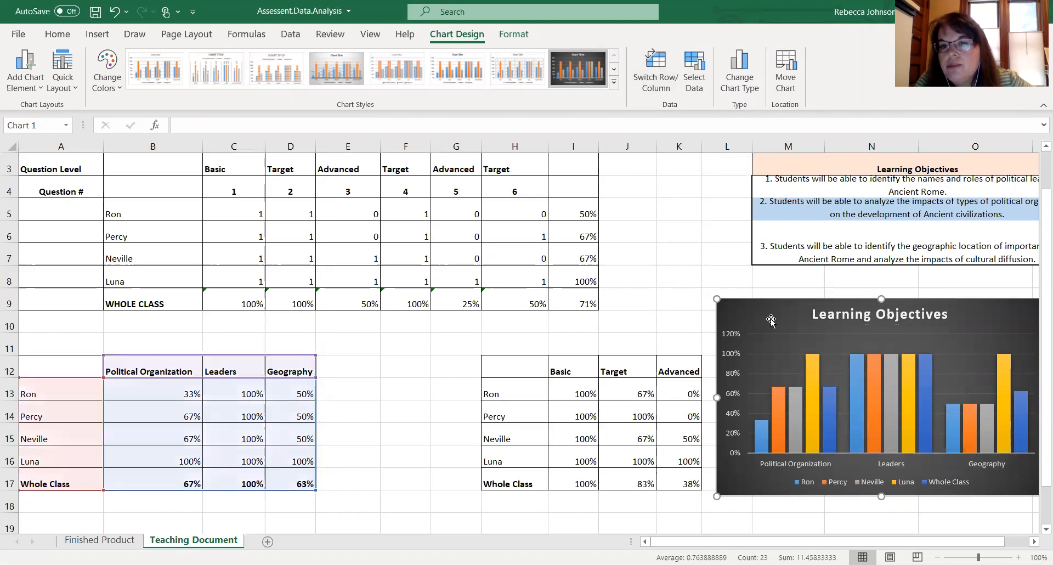
- Set the vertical axis maximum bound to 1.0
double_click(738, 335)
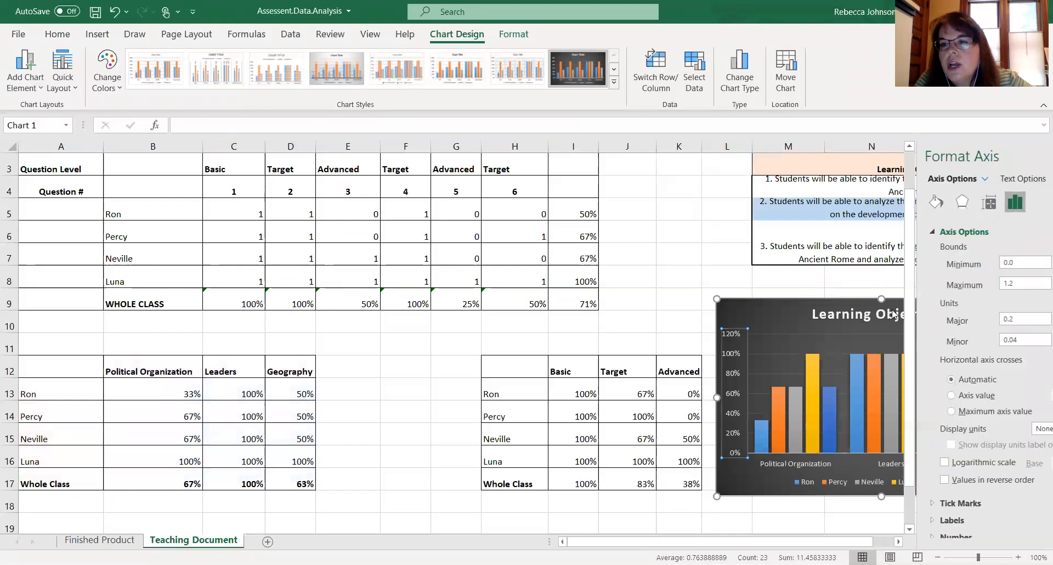
click(965, 284)
key(BackSpace)
text(0)
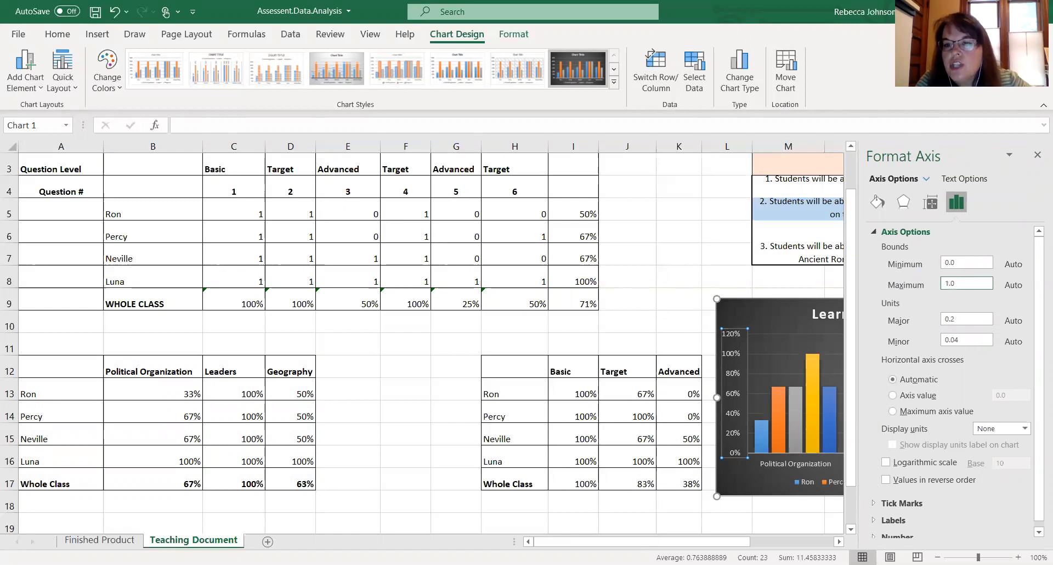
key(Return)
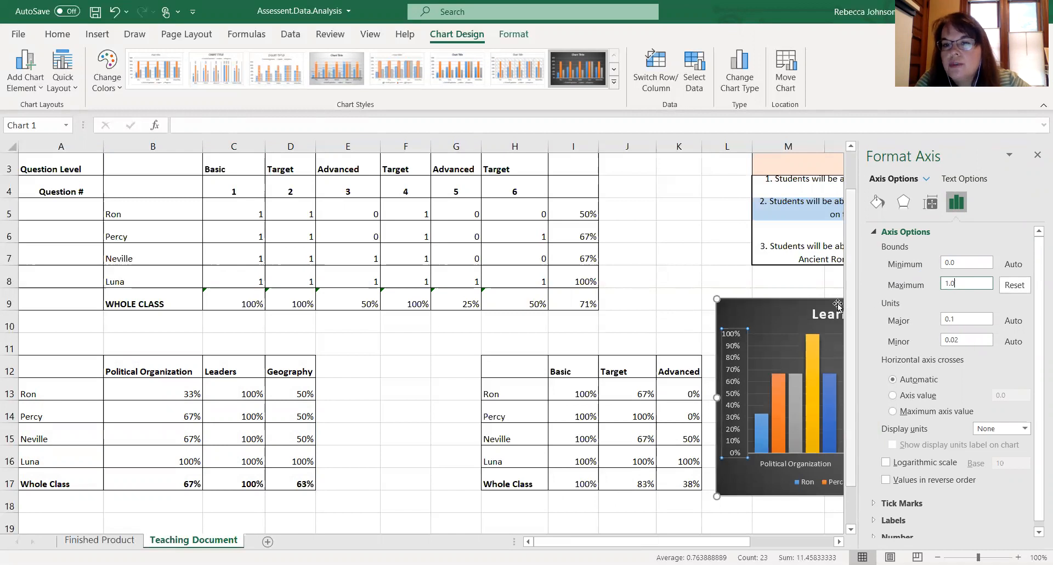
- Examine the chart's bars for each objective and student
click(779, 316)
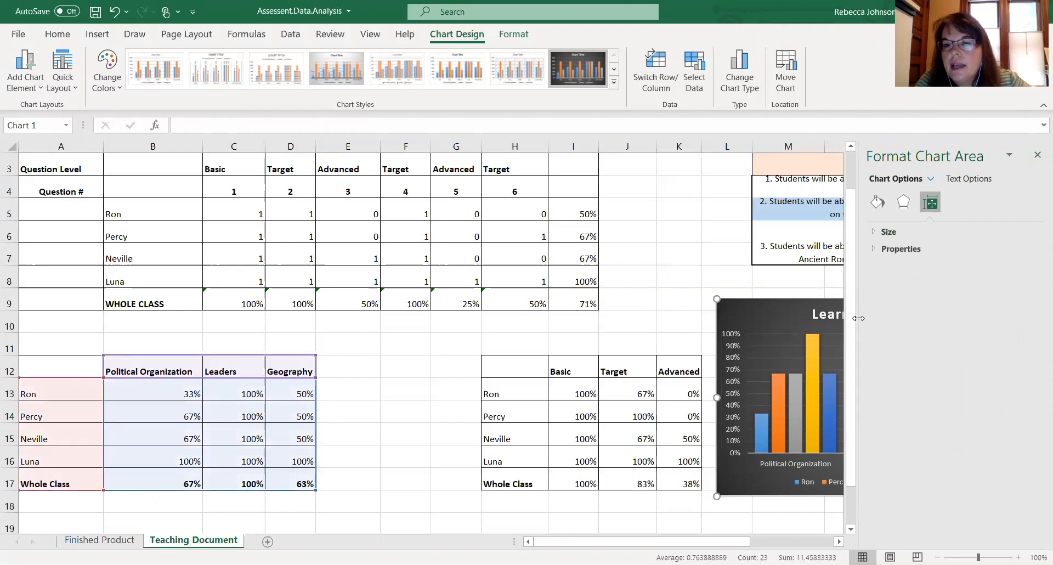
click(803, 274)
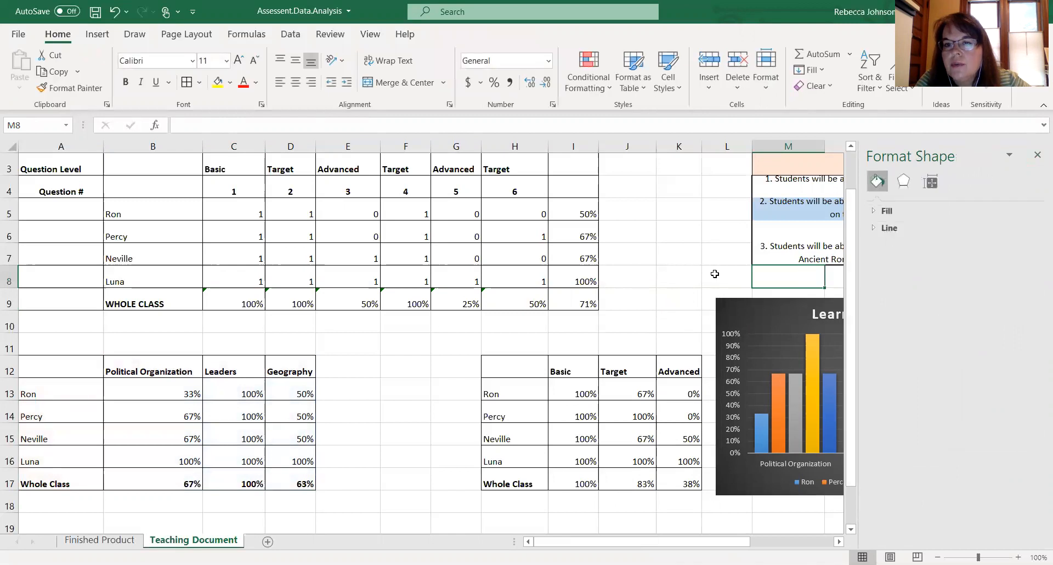
scroll(714, 271, right, 3)
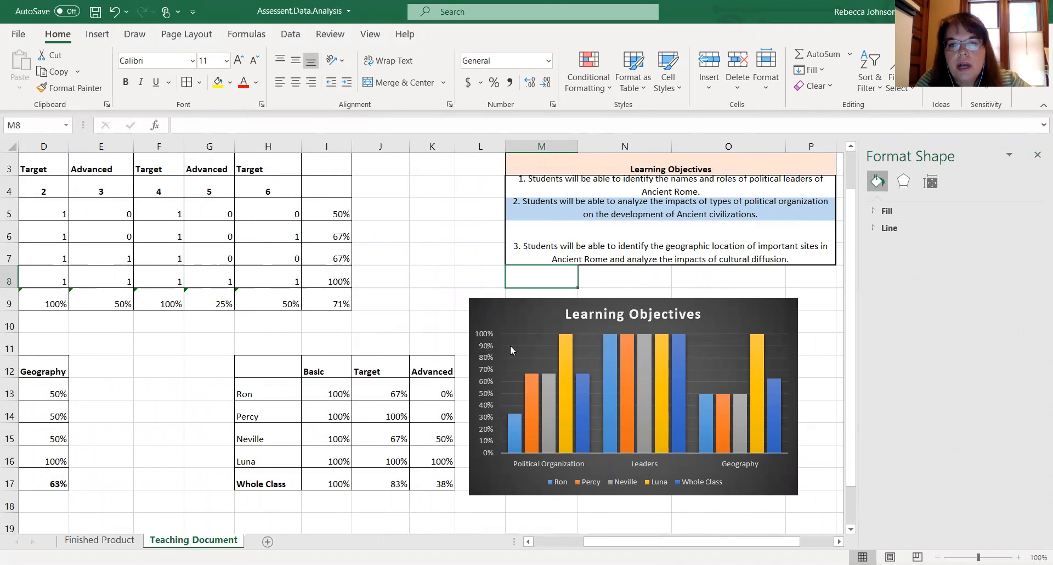
mouse_move(644, 450)
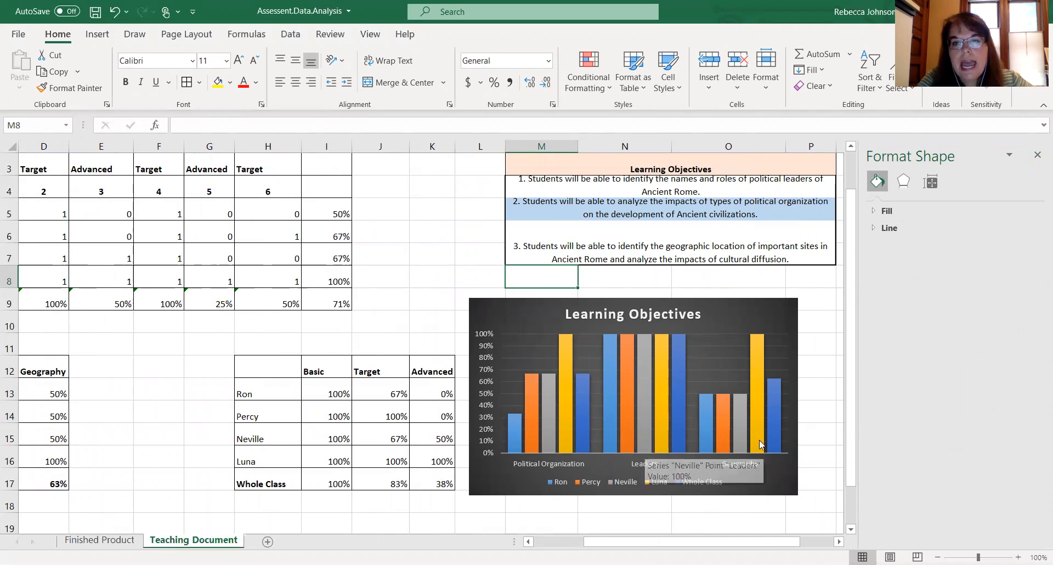
mouse_move(761, 444)
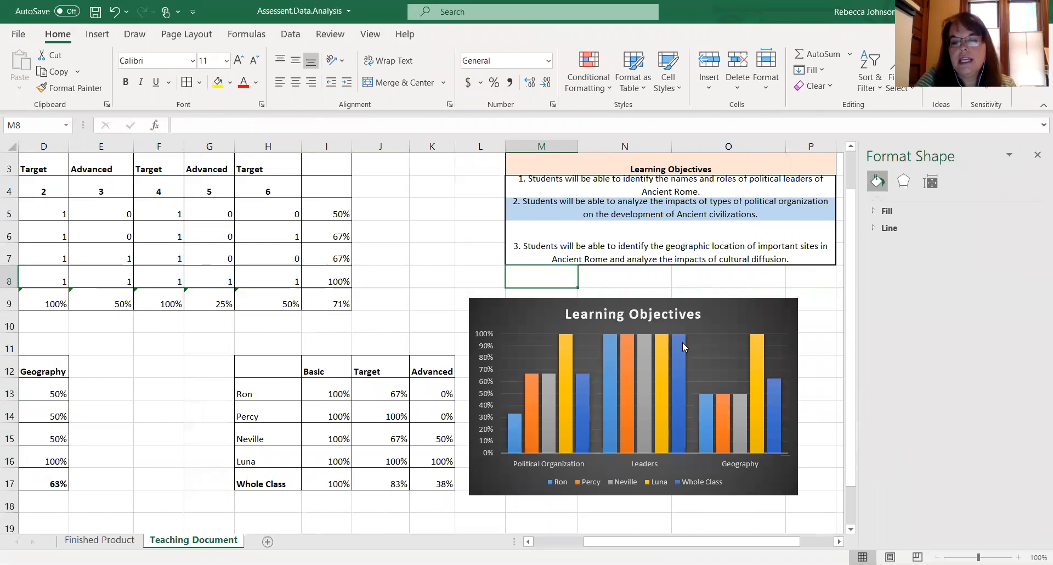
mouse_move(682, 346)
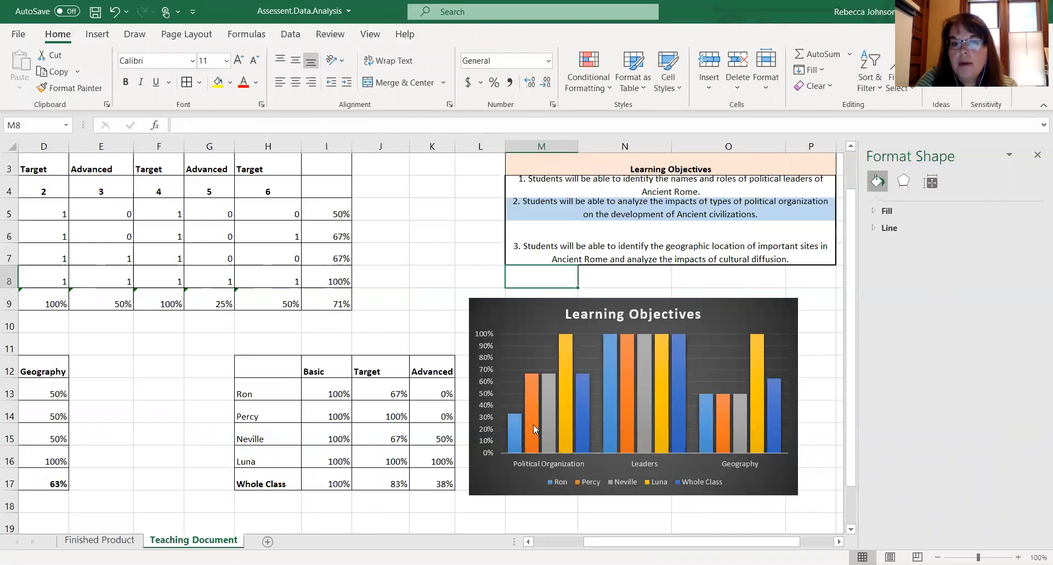
mouse_move(518, 429)
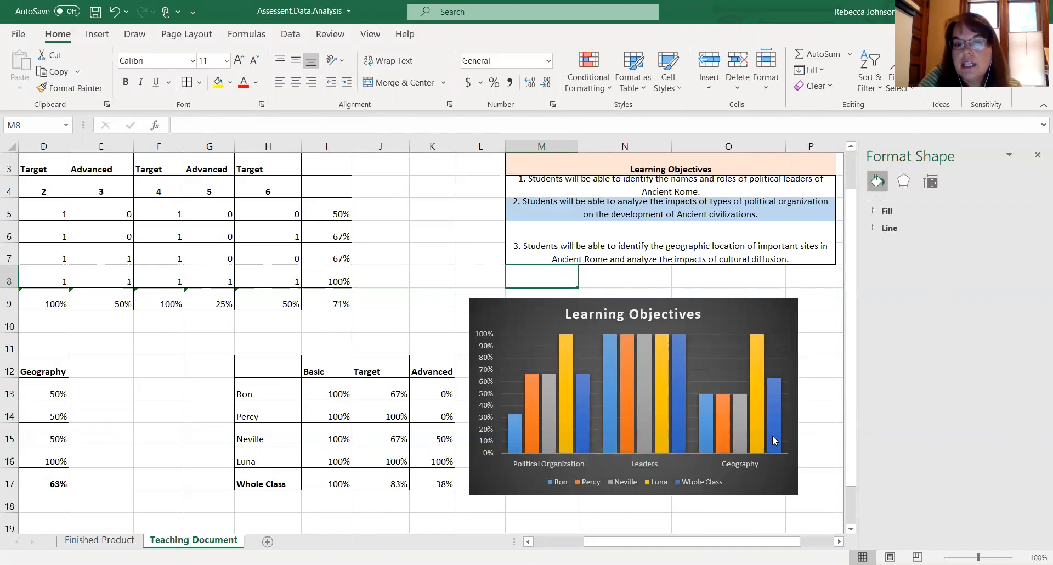
mouse_move(721, 406)
scroll(721, 409, left, 2)
scroll(722, 406, left, 2)
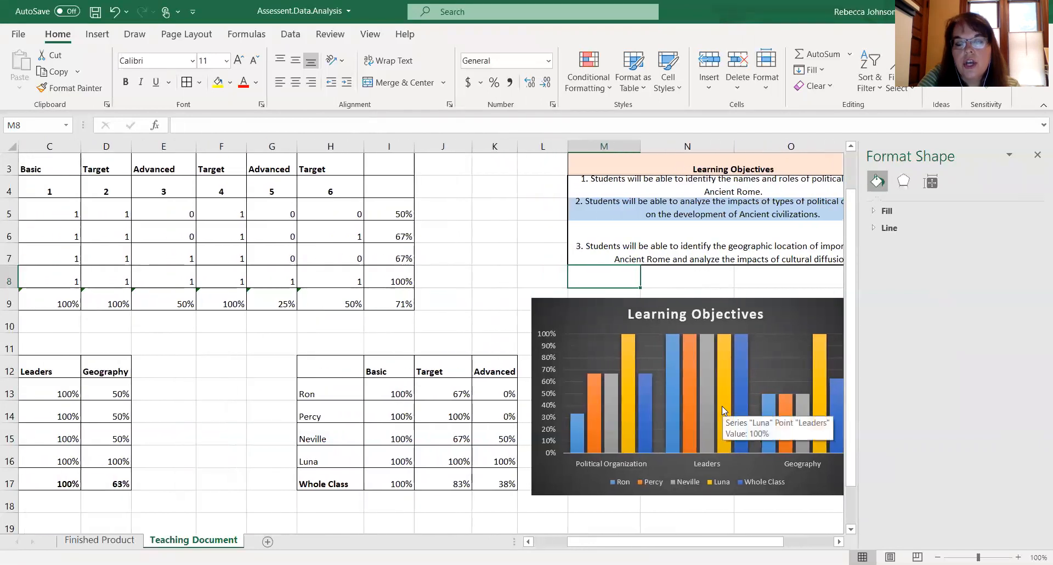
- Switch the chart's rows and columns back so the students become the categories
click(599, 341)
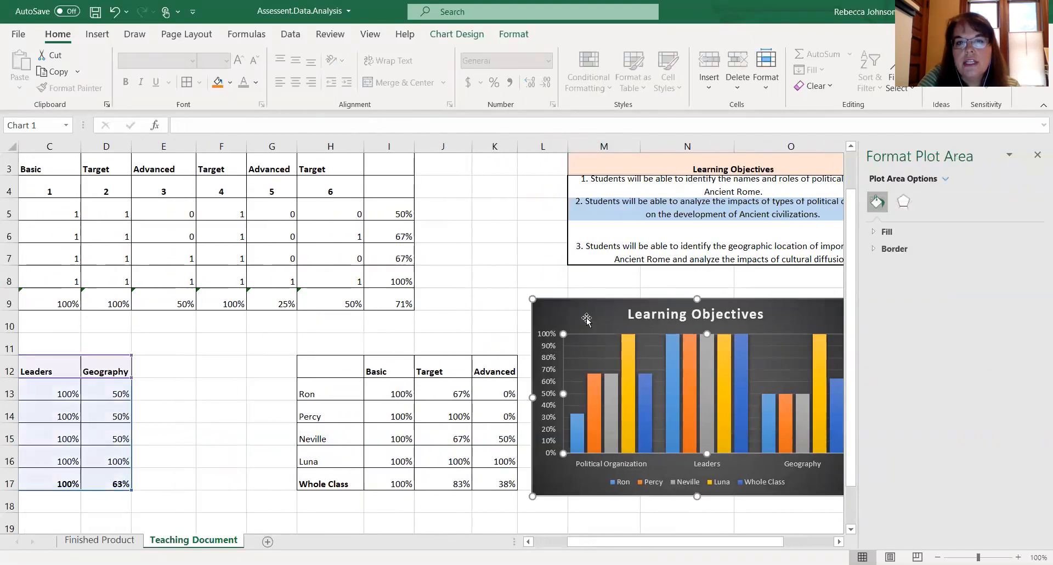
click(586, 321)
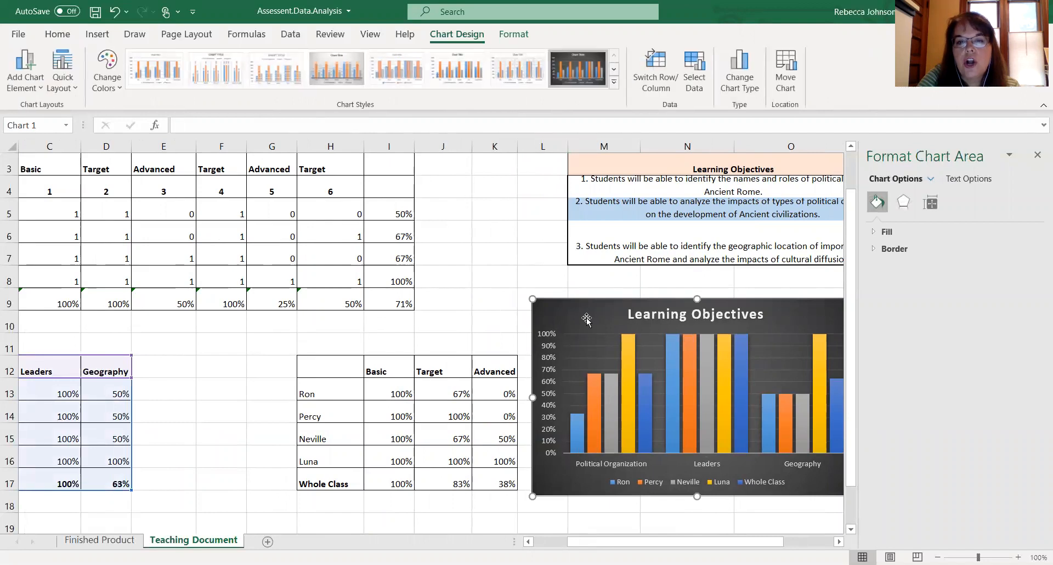
click(652, 84)
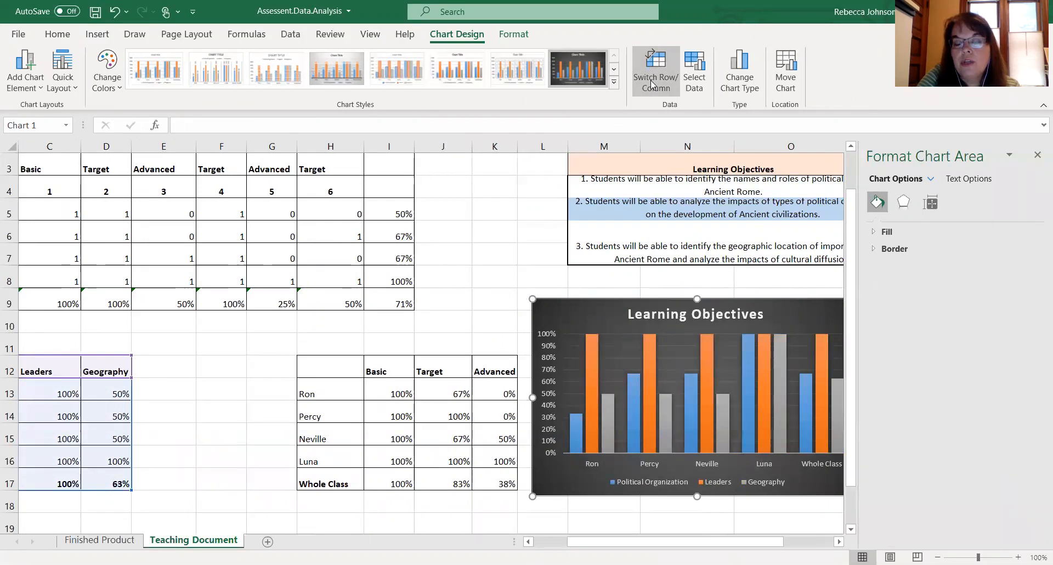
- Retitle the chart as Student Learning
click(697, 312)
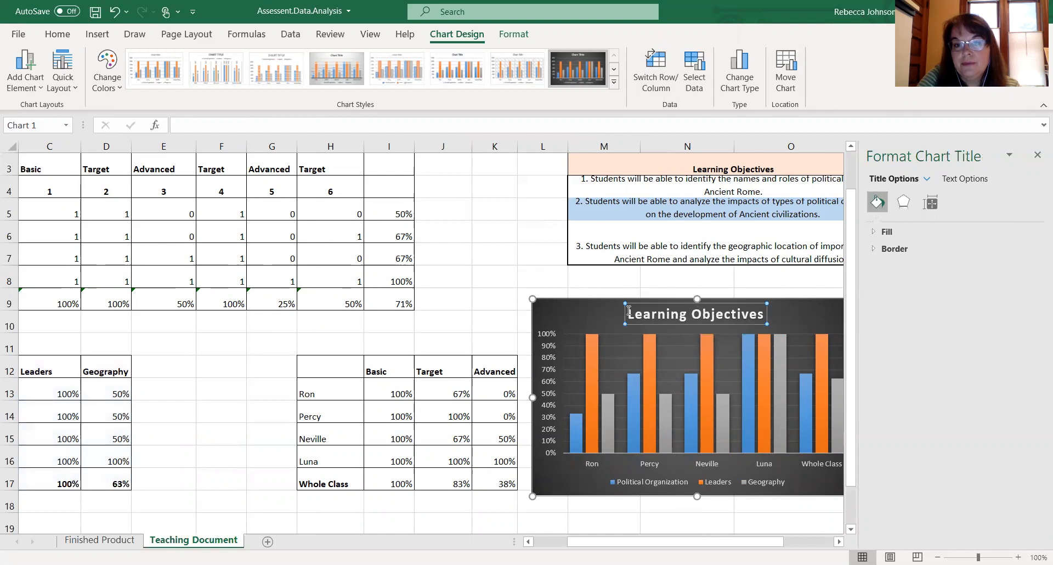
drag(630, 312, 764, 310)
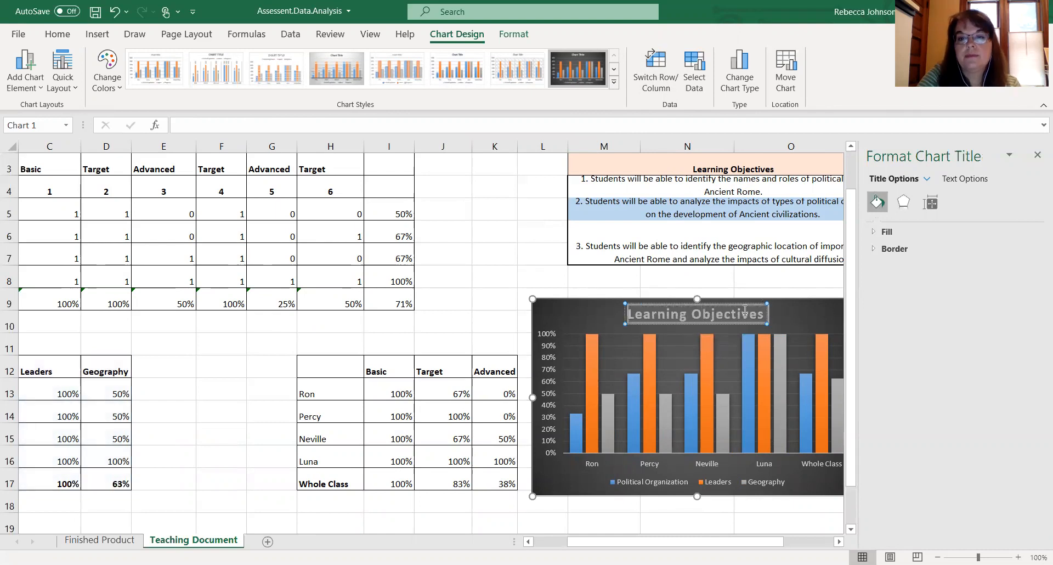
text(Studen)
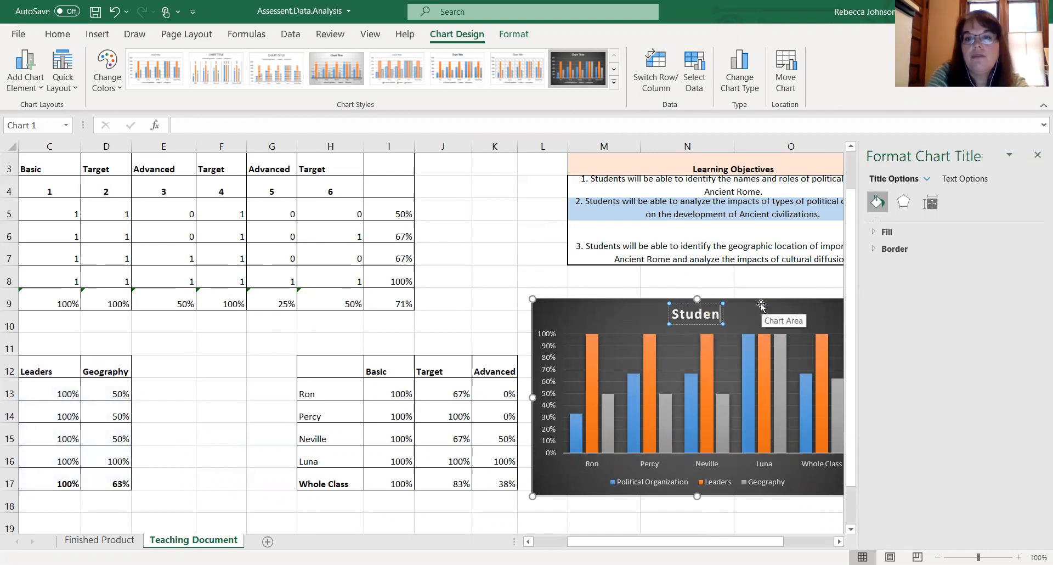
text(t Learning)
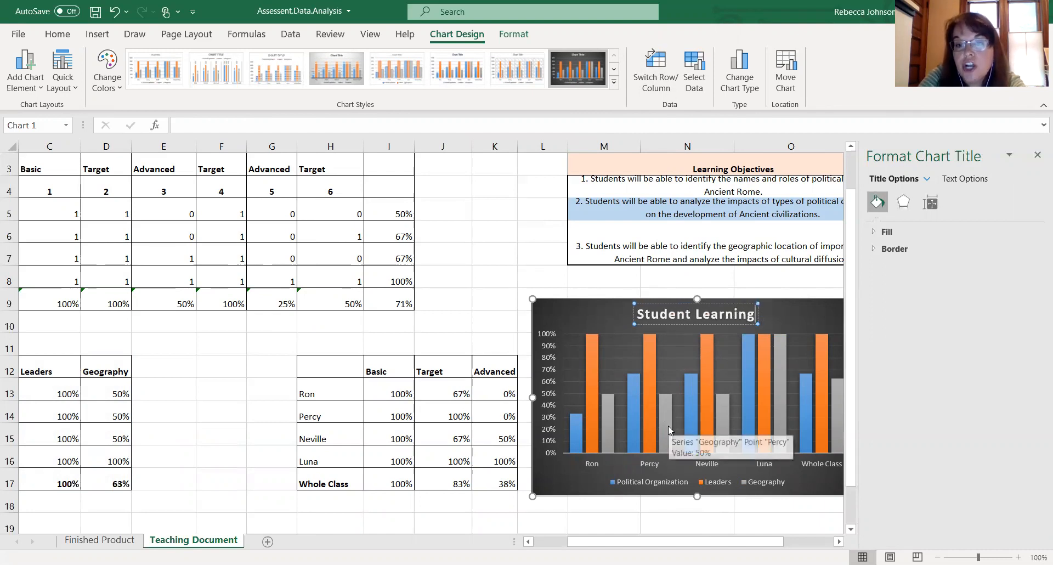
- Apply a light chart style to the chart
mouse_move(759, 412)
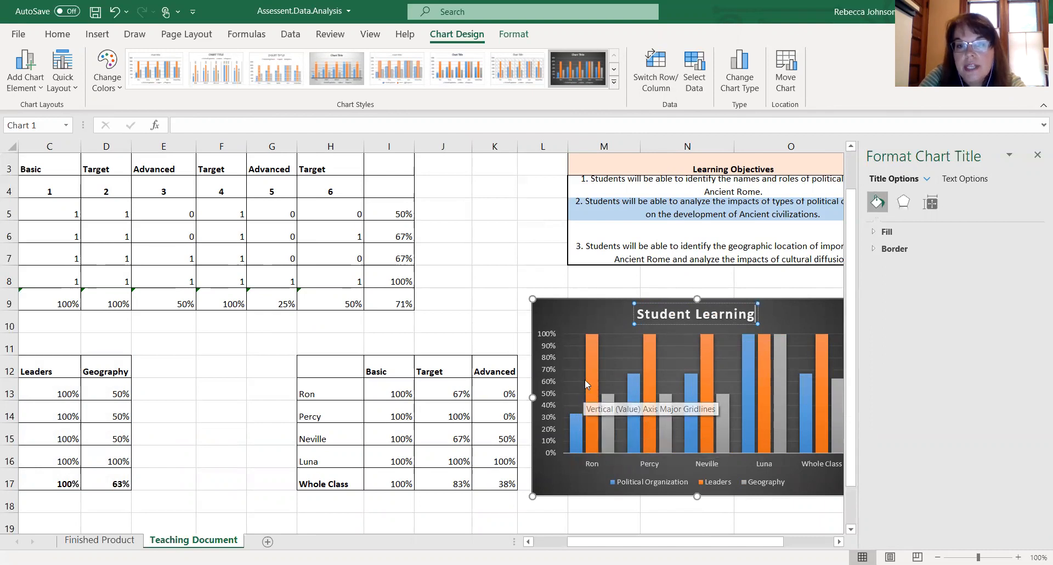
mouse_move(595, 346)
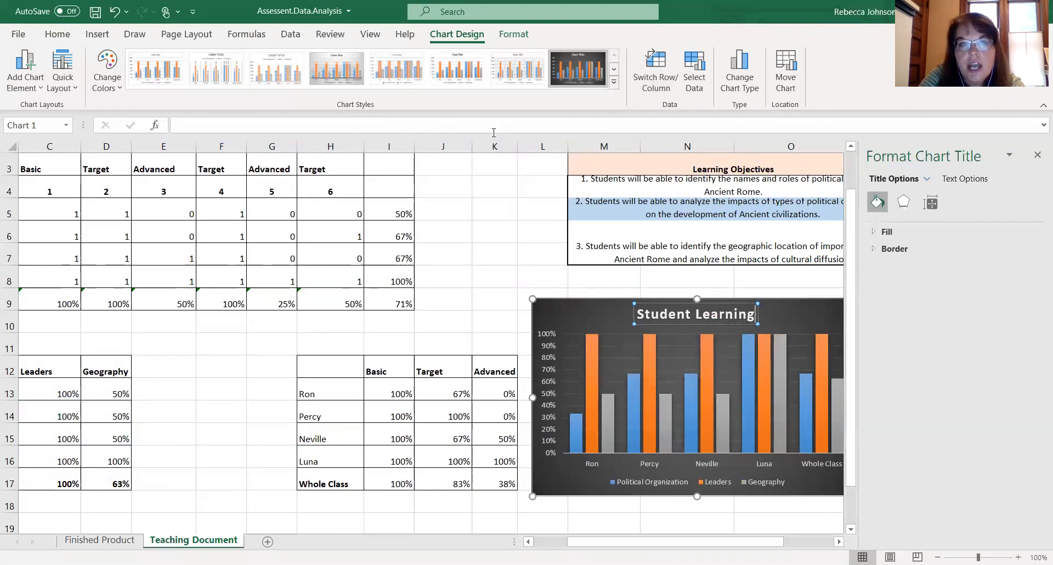
click(614, 69)
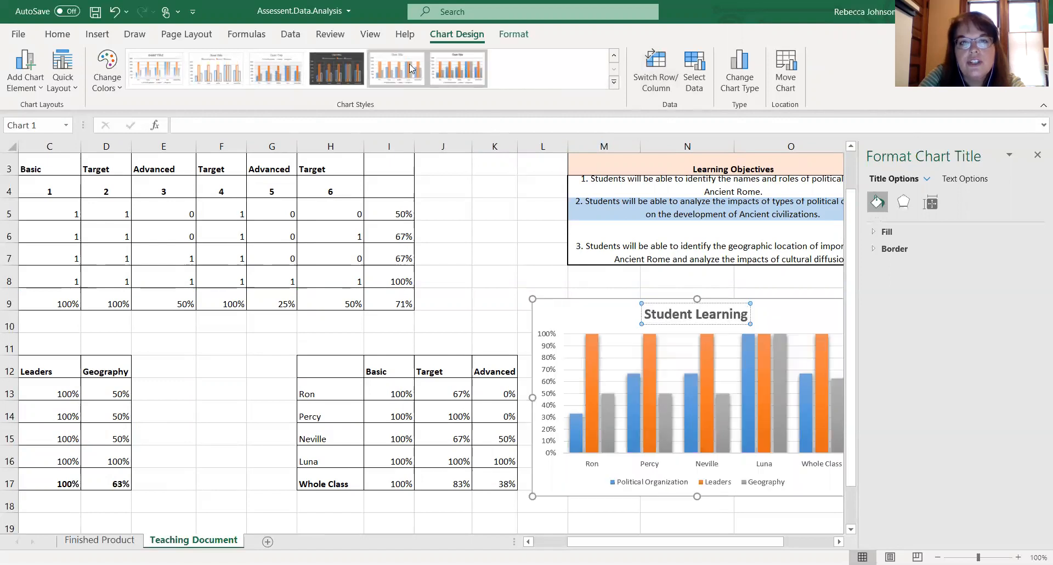
- Apply a dark chart style with solid bars to the Student Learning chart
click(217, 69)
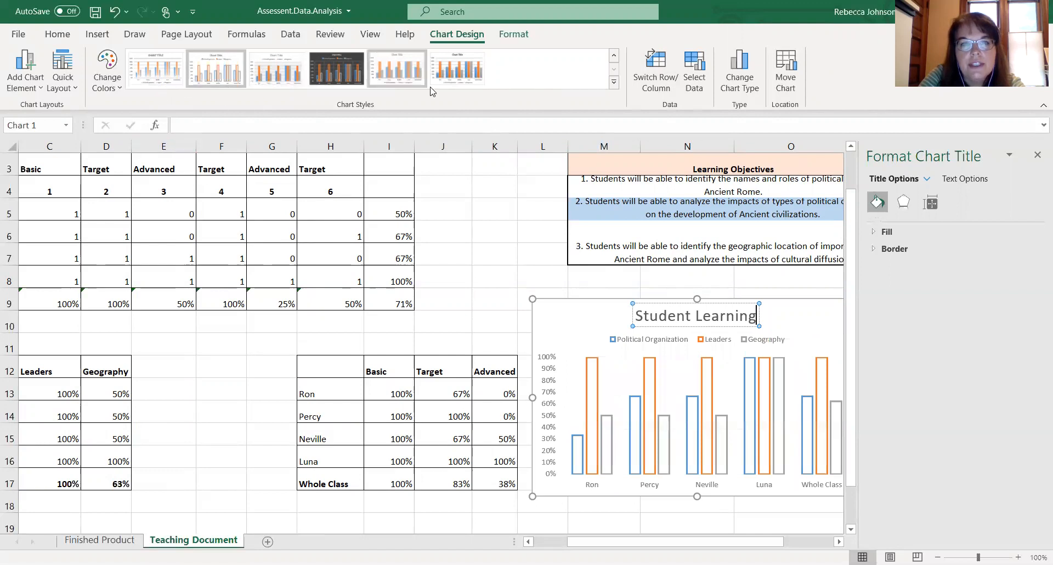
click(356, 75)
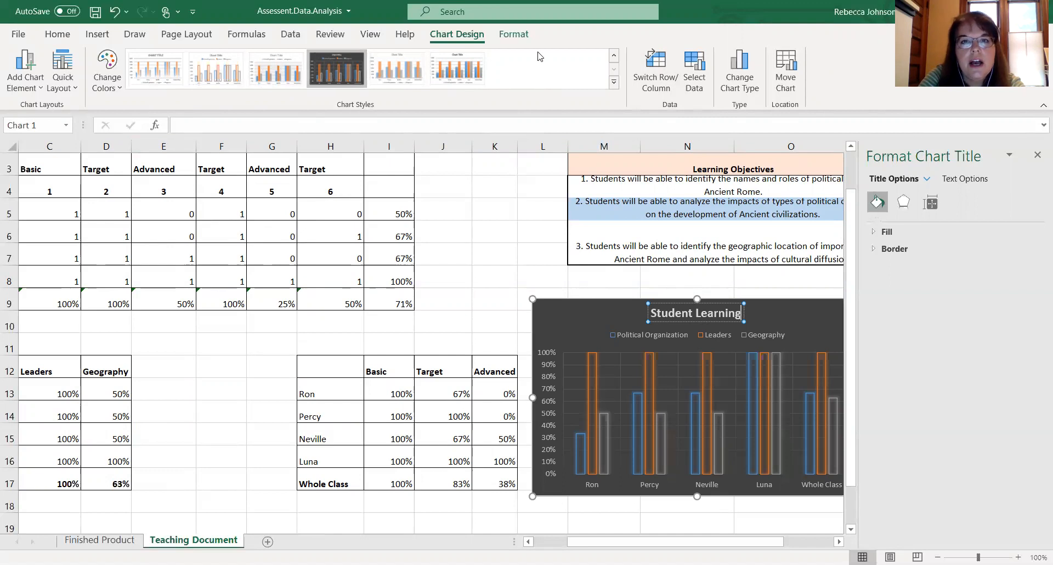
click(578, 69)
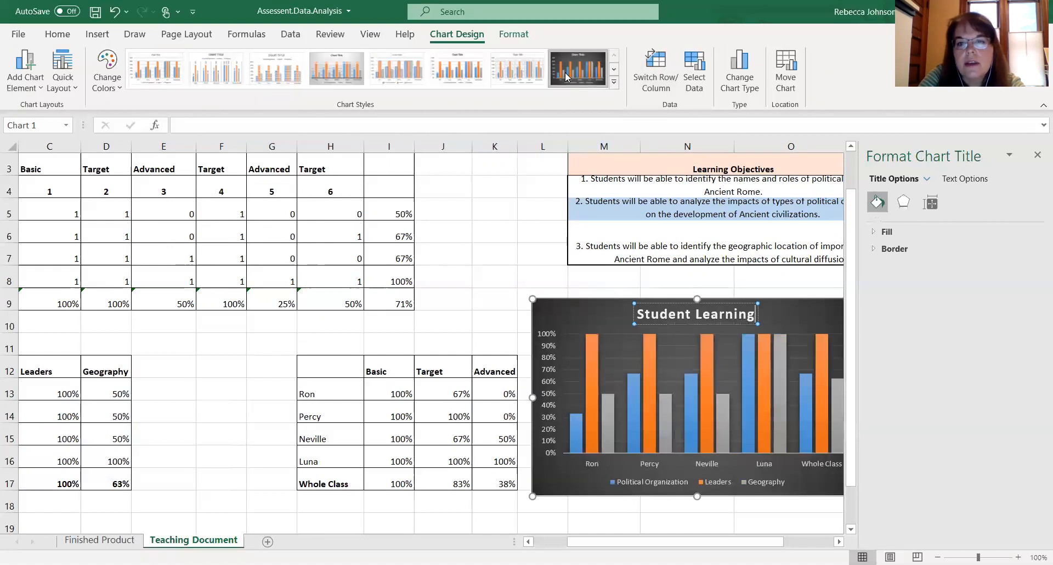
click(511, 250)
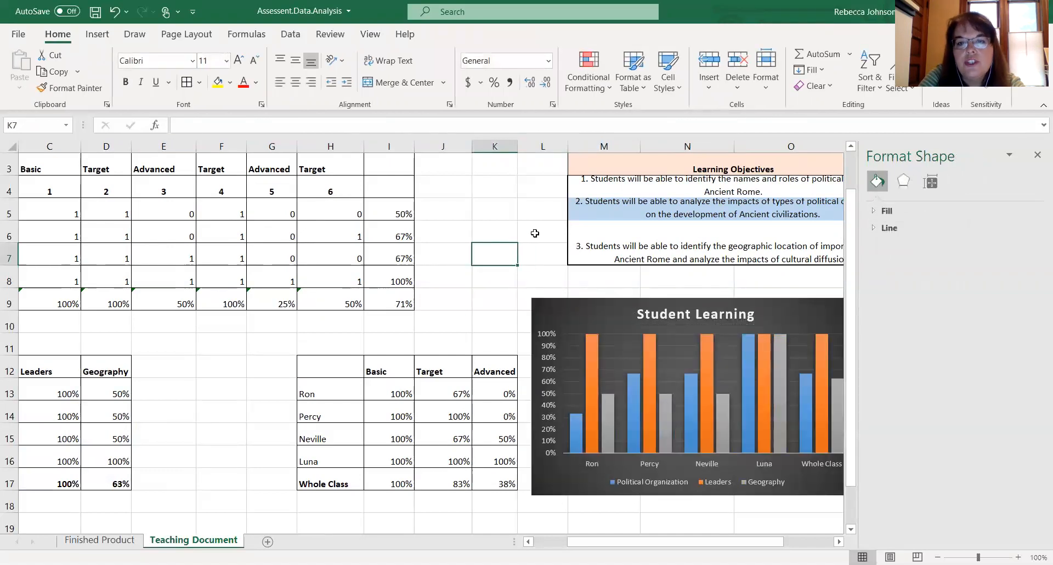
- Insert a 3-D clustered column chart from the Basic, Target and Advanced student summary table
click(650, 349)
scroll(650, 349, down, 1)
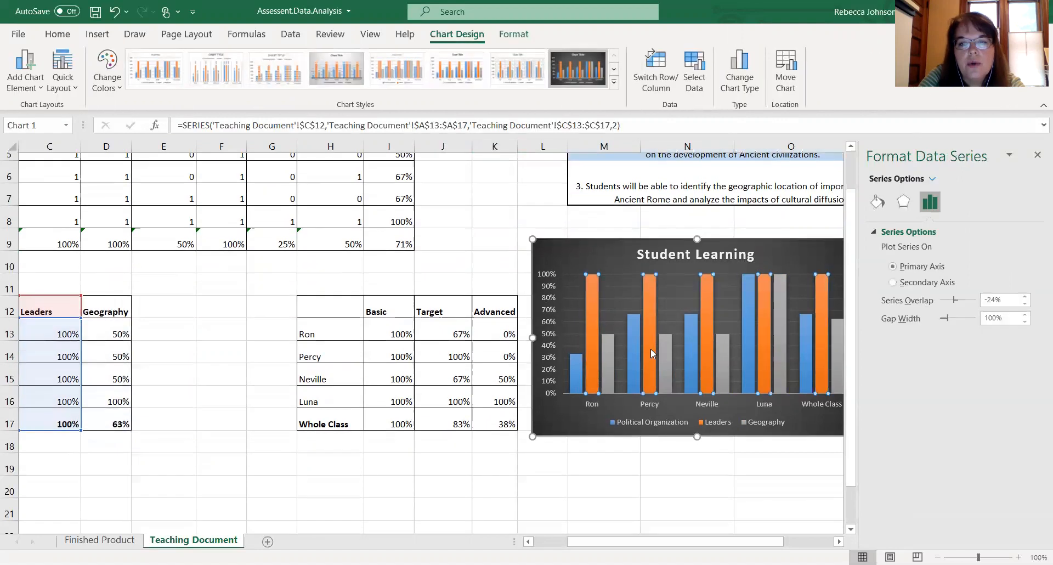
scroll(650, 348, down, 2)
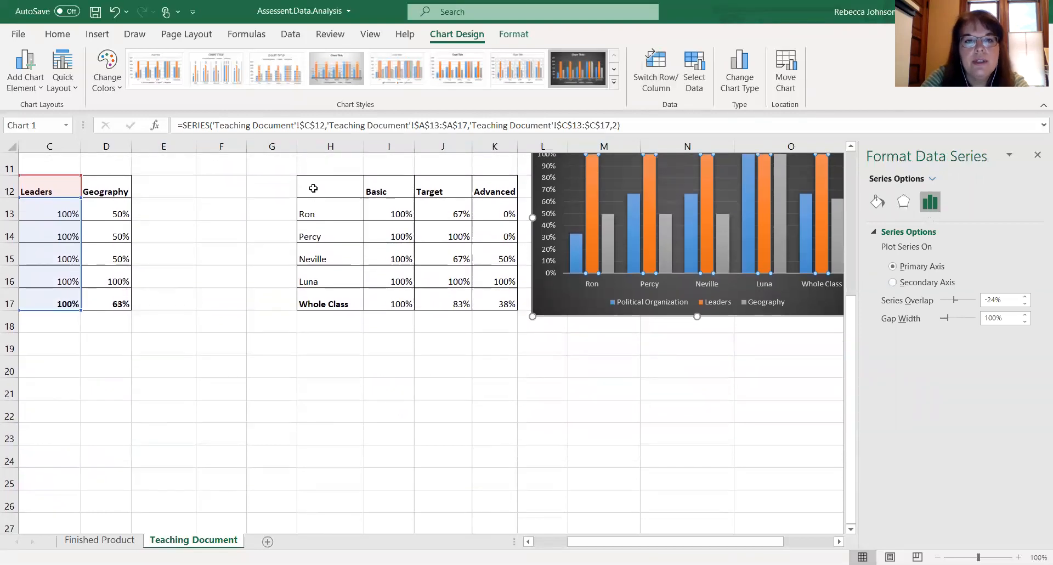
drag(313, 185, 483, 303)
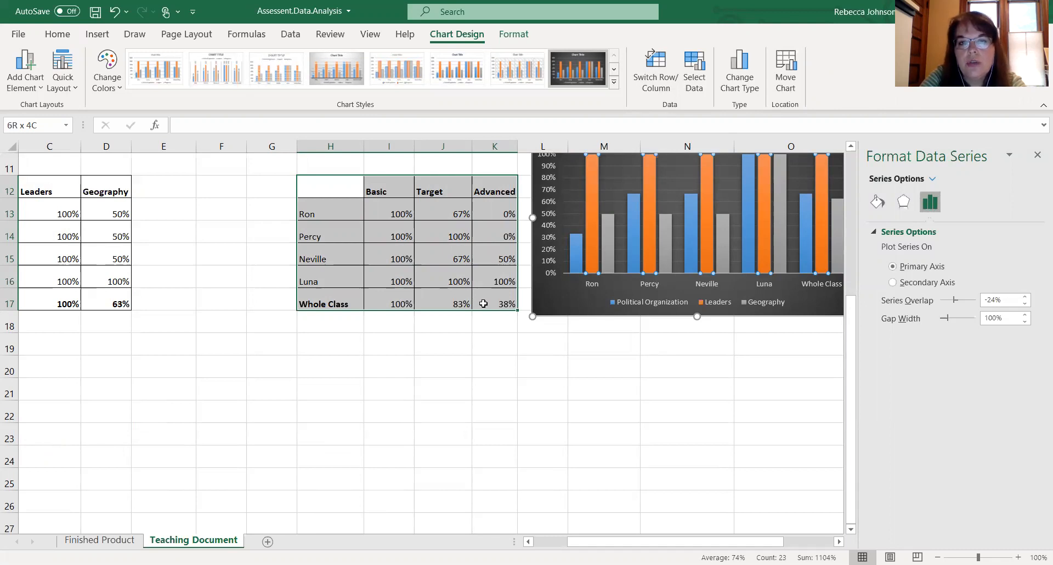
key(Escape)
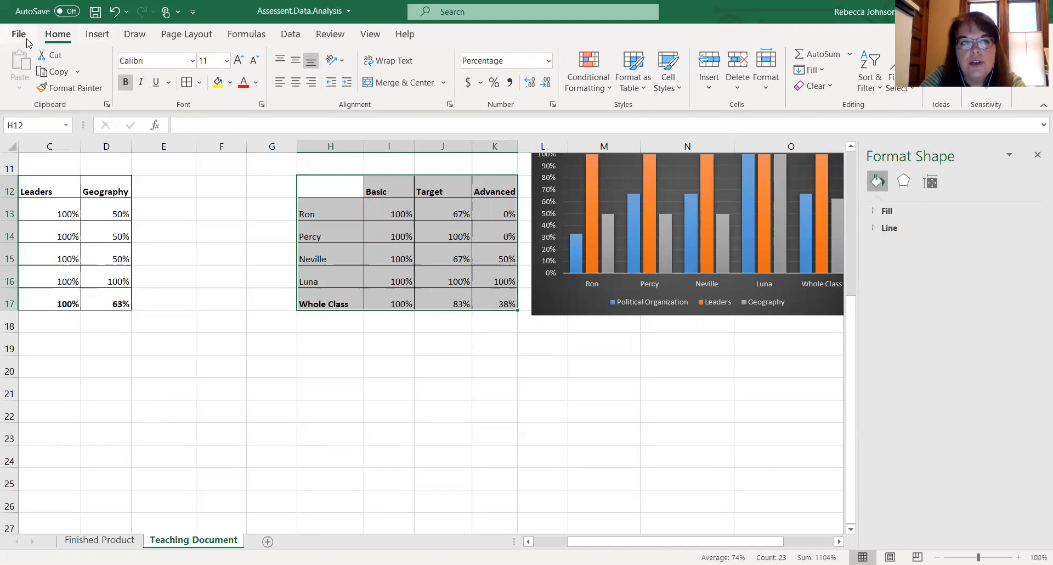
click(97, 36)
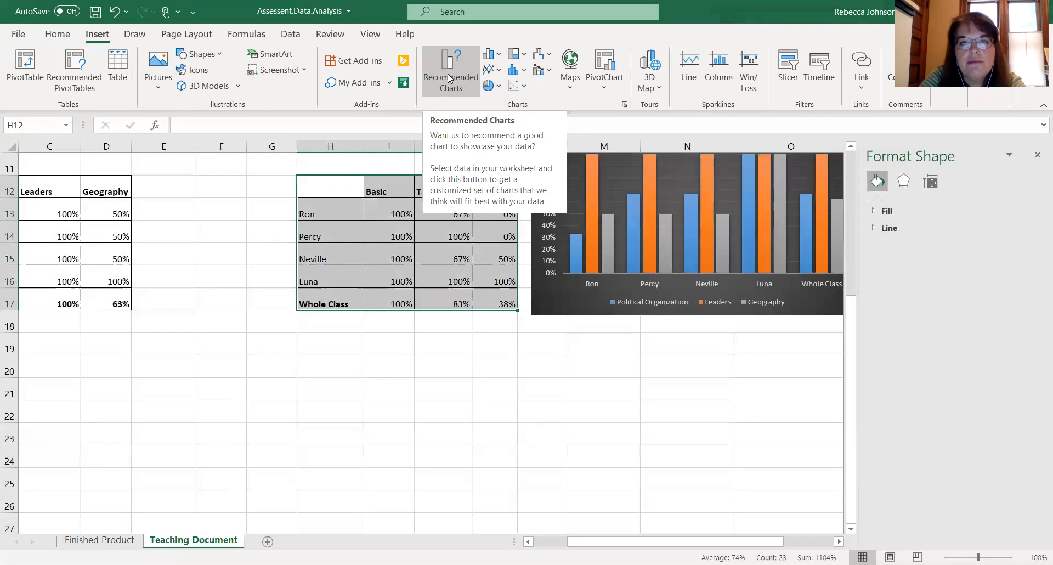
click(501, 56)
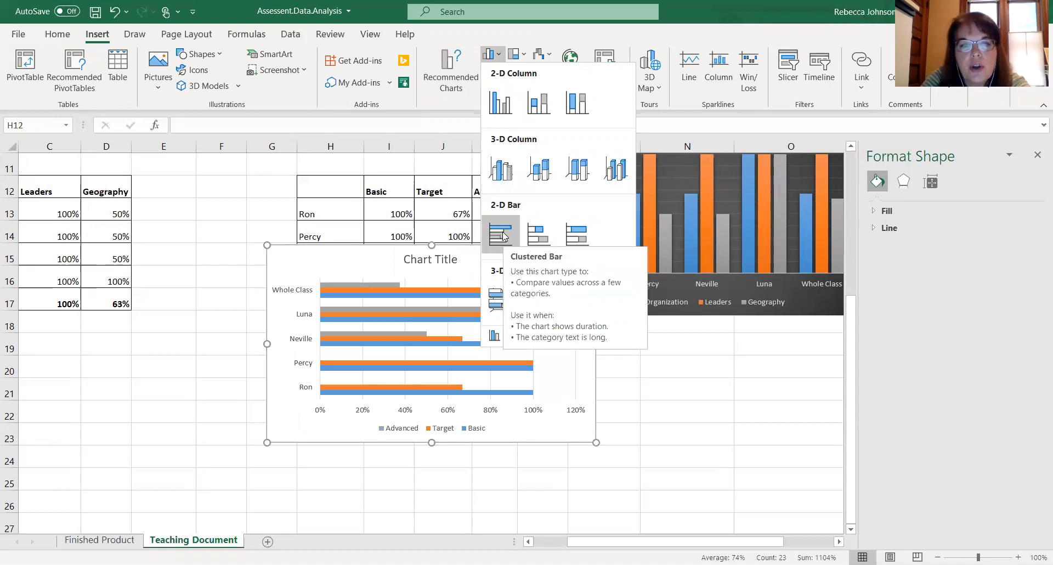
click(505, 171)
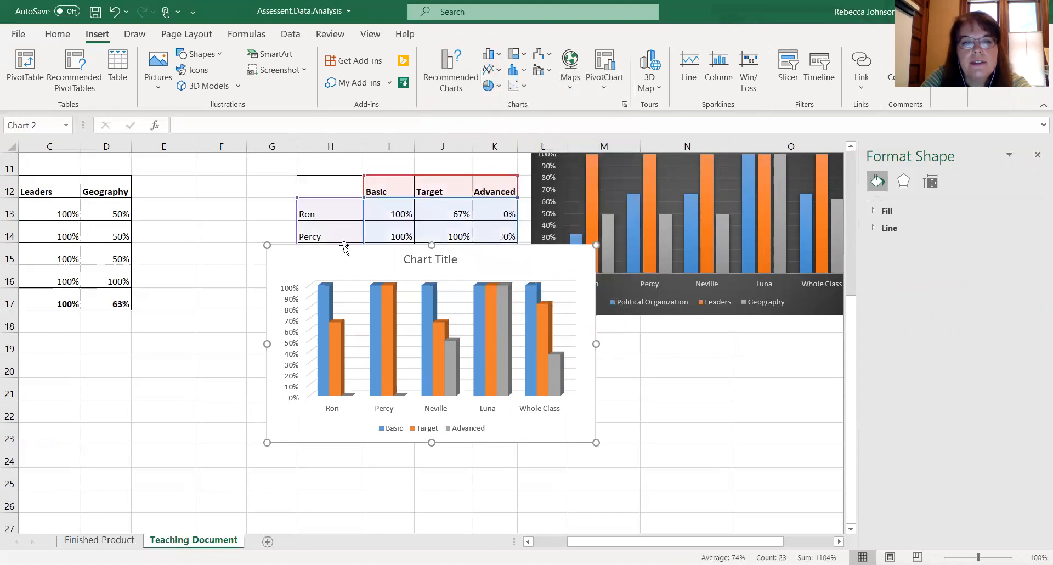
- Move the new chart below the summary table and switch its rows and columns so question levels become categories
drag(335, 263, 312, 337)
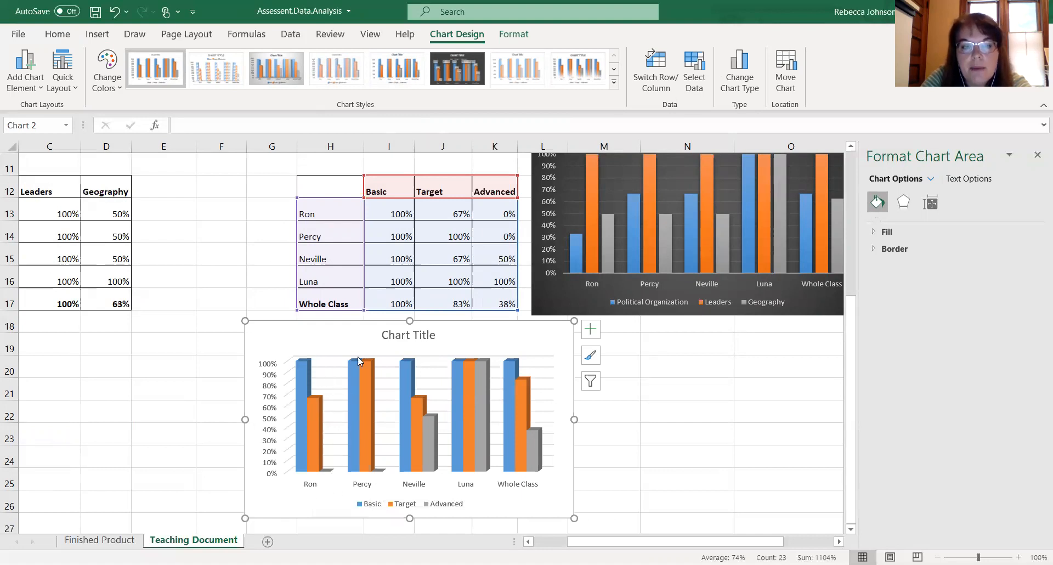
mouse_move(437, 447)
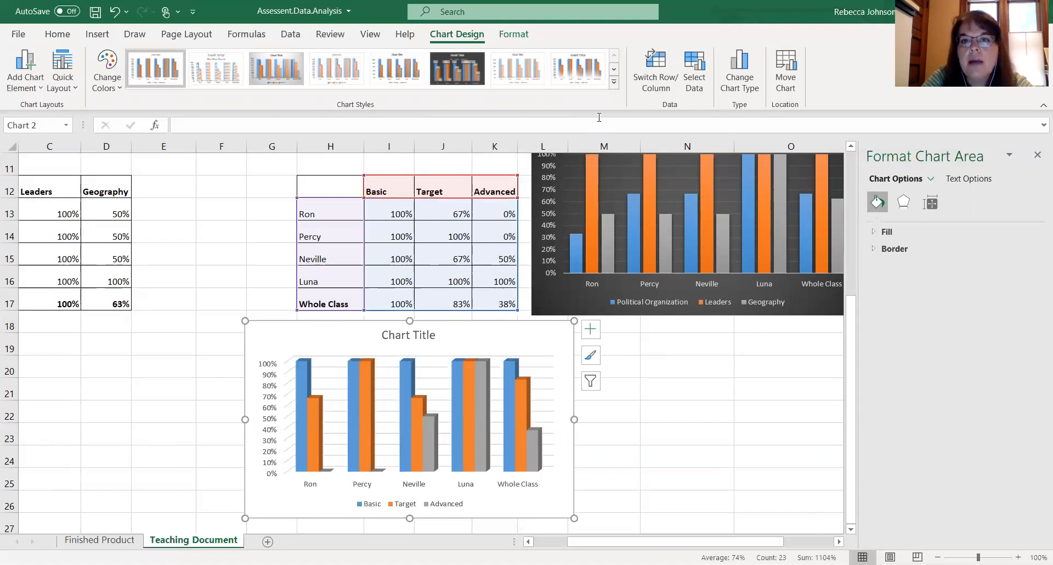
click(644, 90)
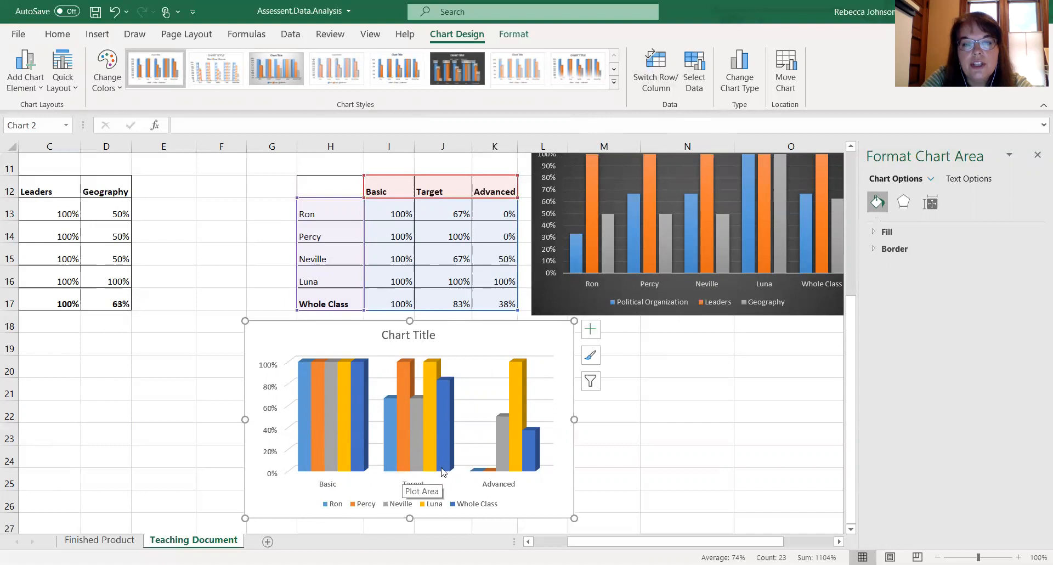
mouse_move(526, 470)
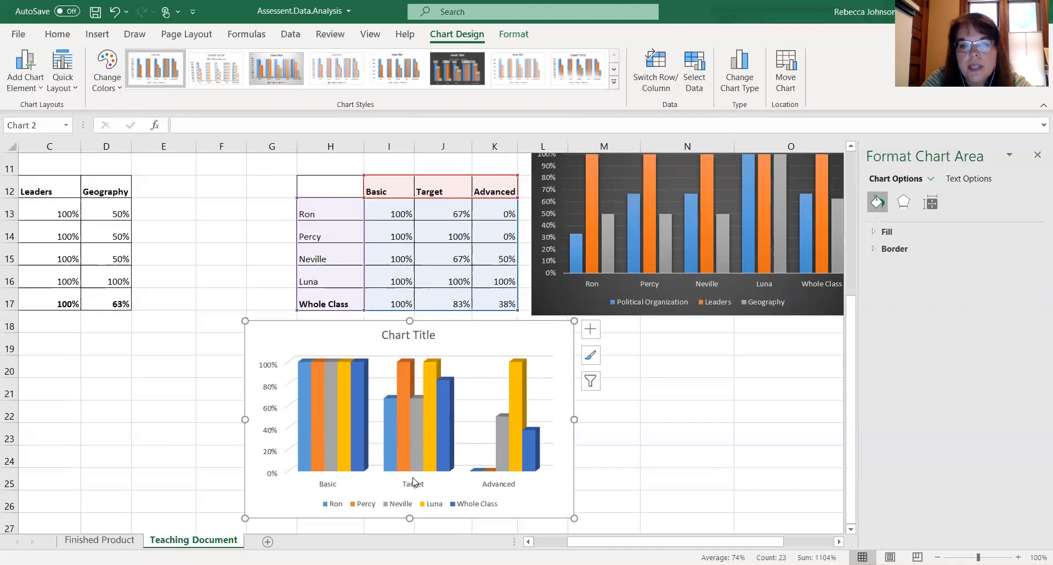
mouse_move(522, 446)
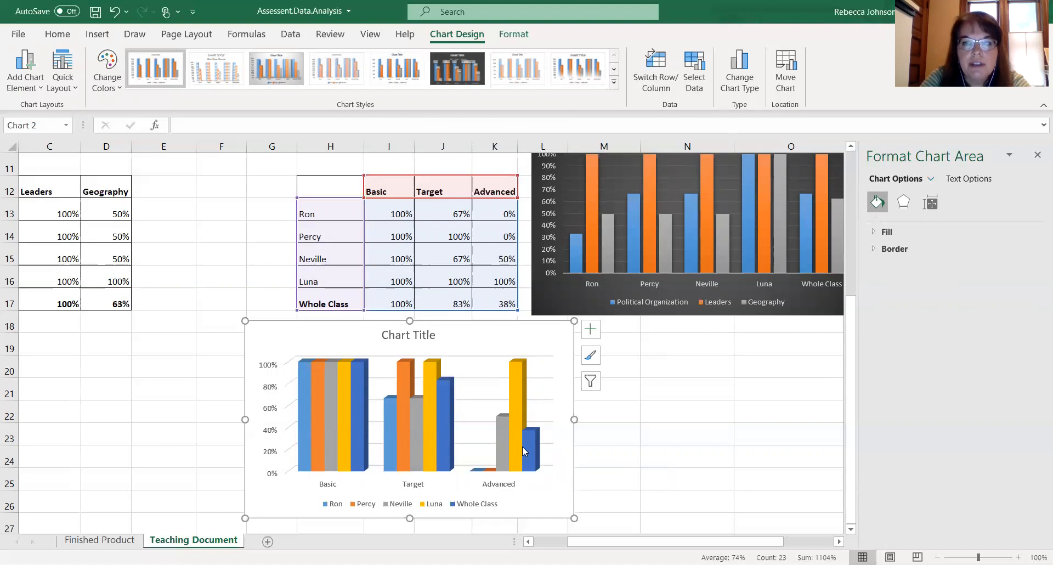
- Retitle the new chart as Question Level
click(407, 336)
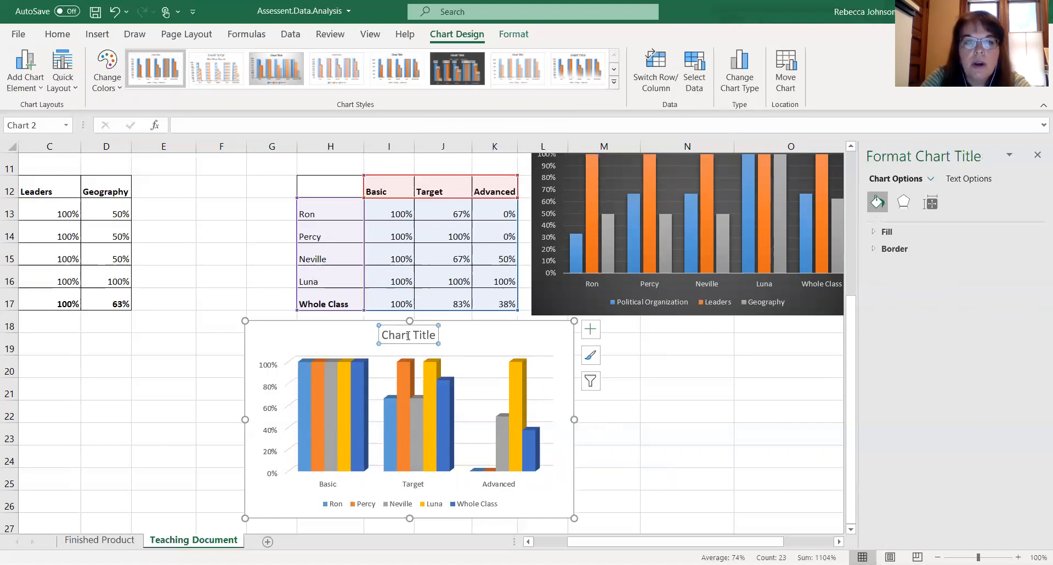
click(436, 335)
key(BackSpace)
key(BackSpace)
key(BackSpace)
key(BackSpace)
key(BackSpace)
key(BackSpace)
key(BackSpace)
key(BackSpace)
key(BackSpace)
key(BackSpace)
key(BackSpace)
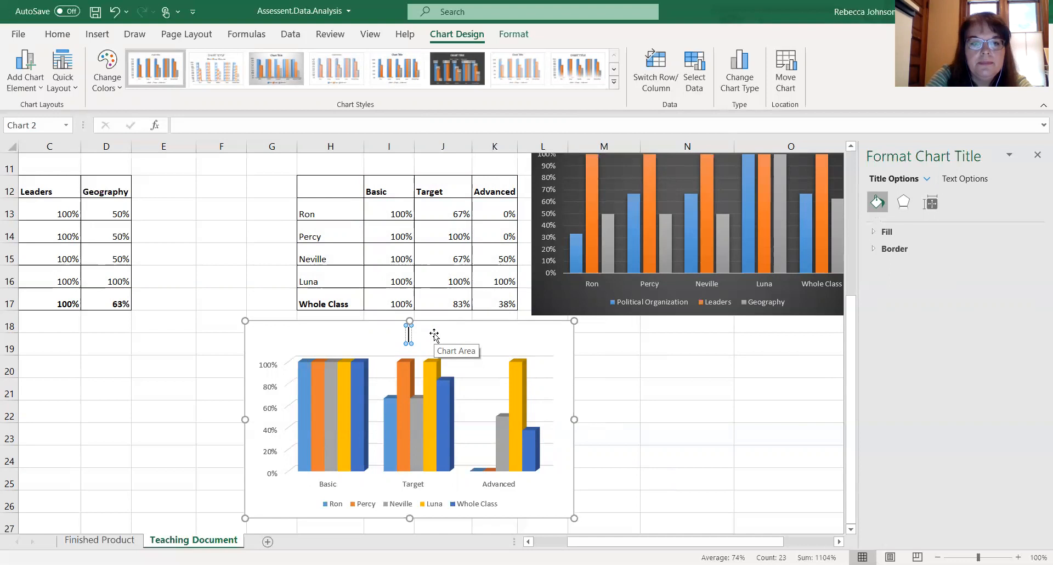
text(Question Level)
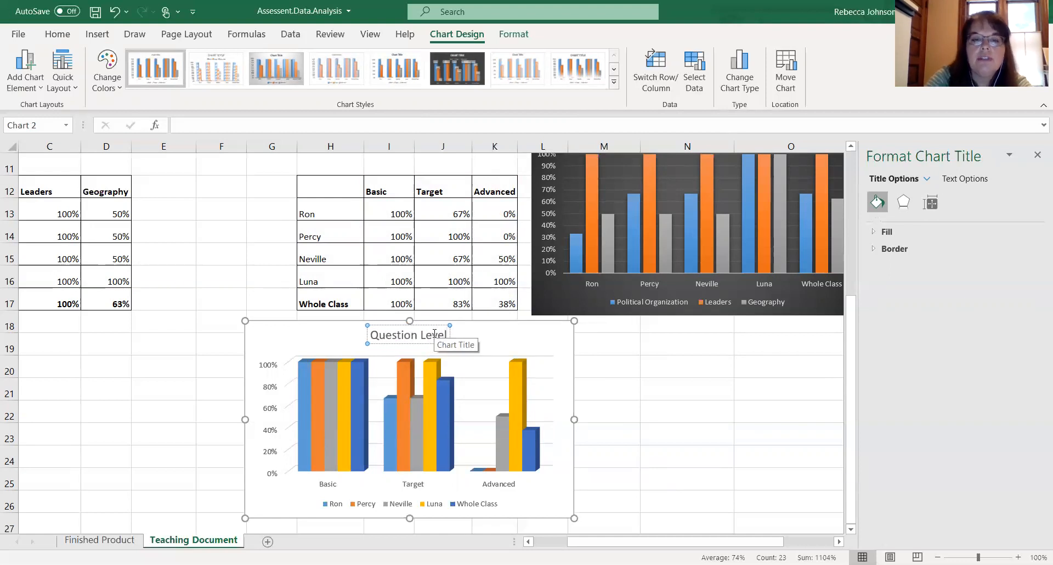
click(646, 399)
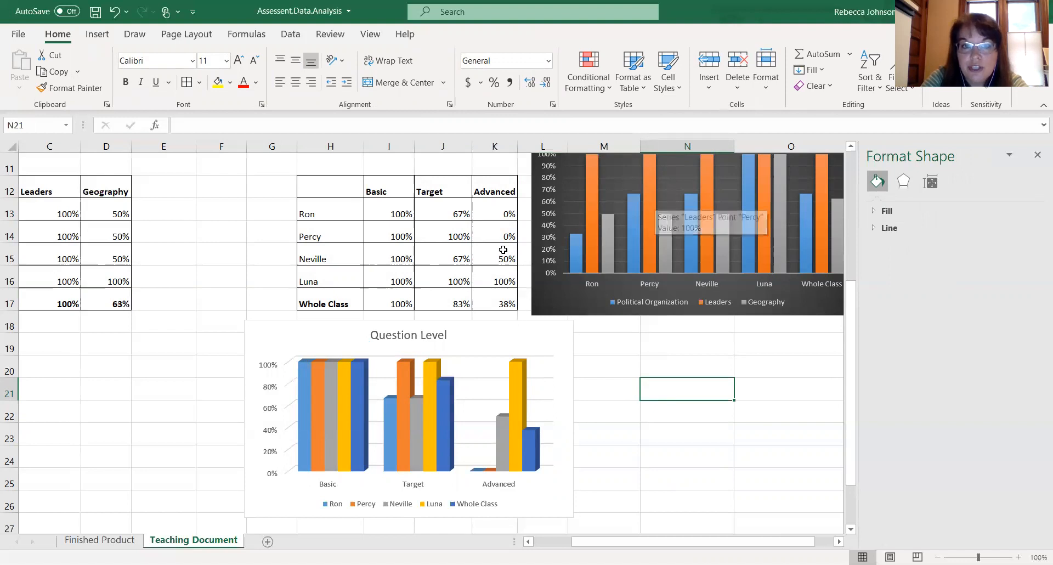
- Scroll through the sheet to review the score tables and both charts
scroll(503, 250, up, 2)
scroll(502, 249, up, 1)
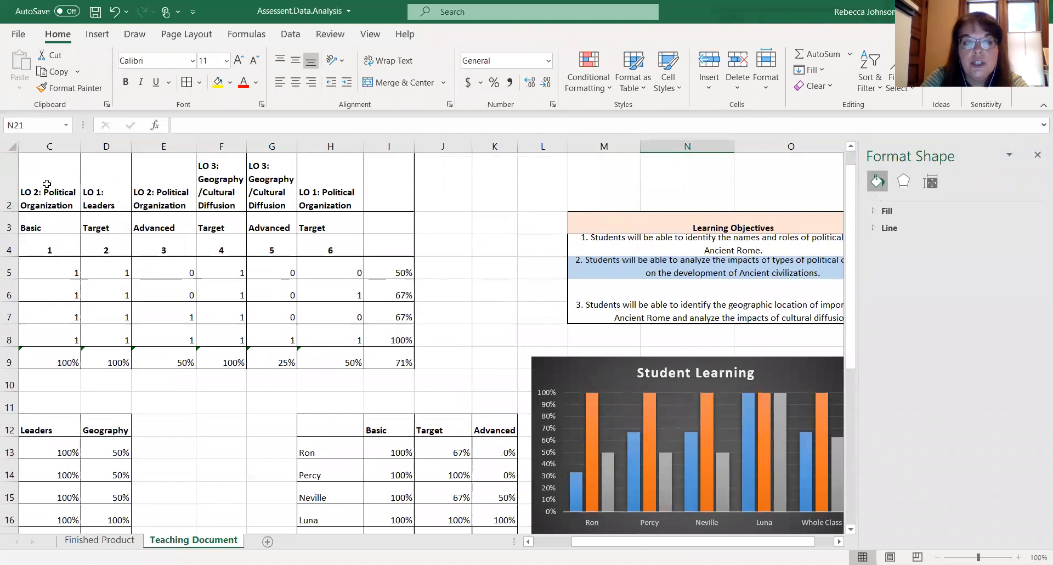
scroll(225, 355, left, 3)
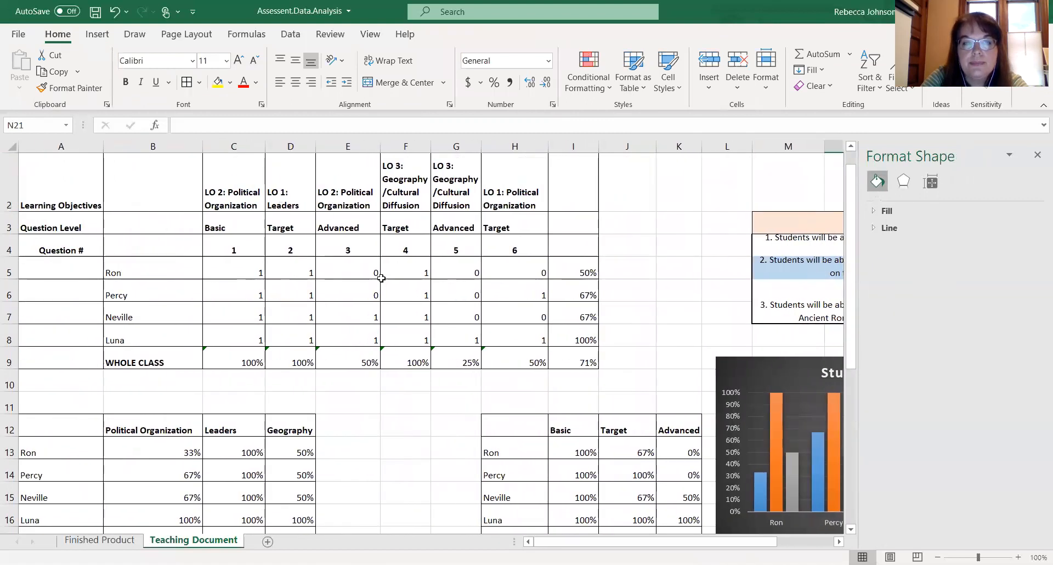
scroll(241, 369, down, 3)
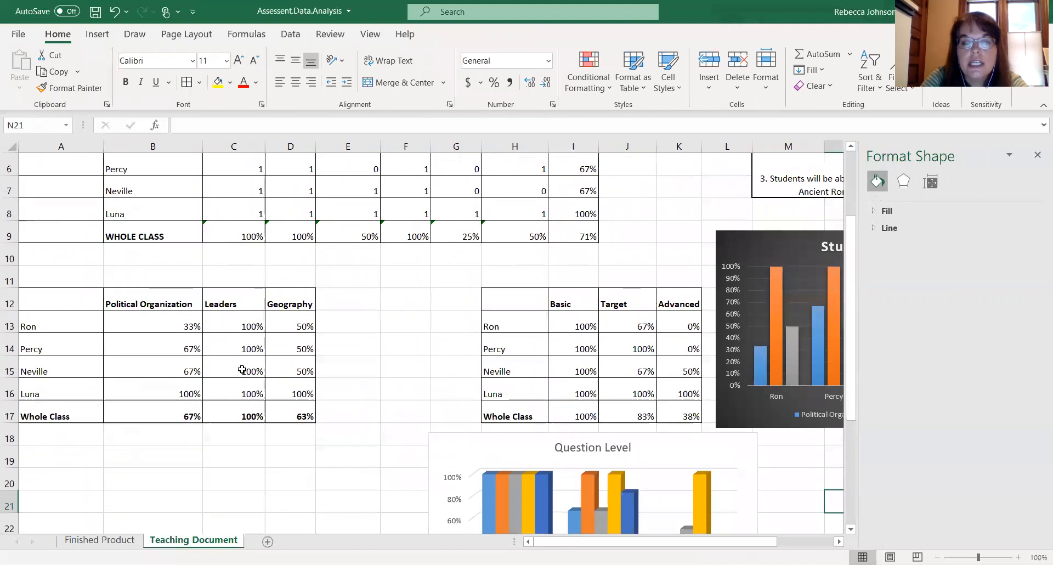
scroll(242, 369, down, 1)
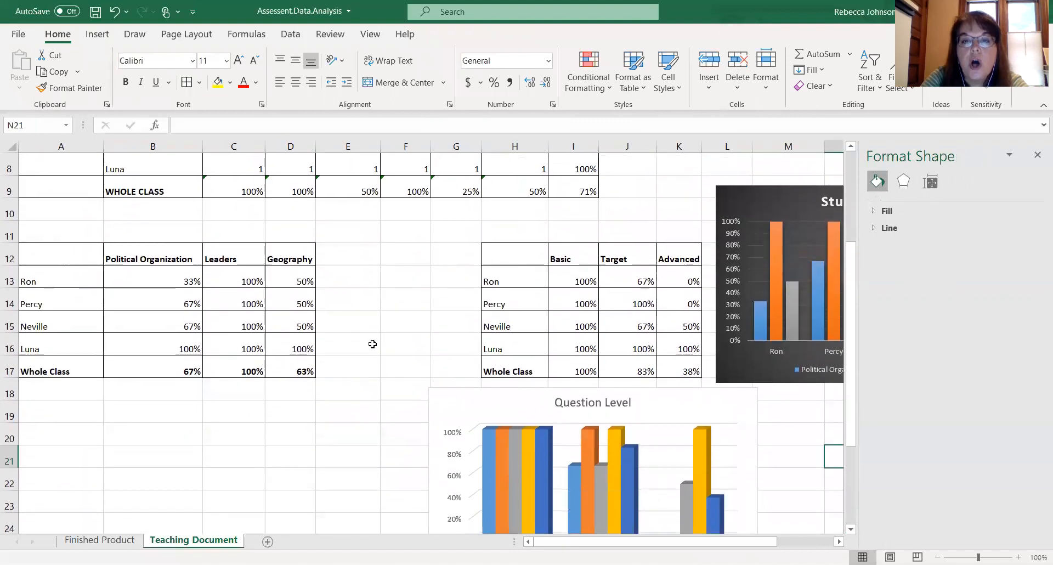
scroll(372, 343, up, 2)
scroll(372, 344, up, 1)
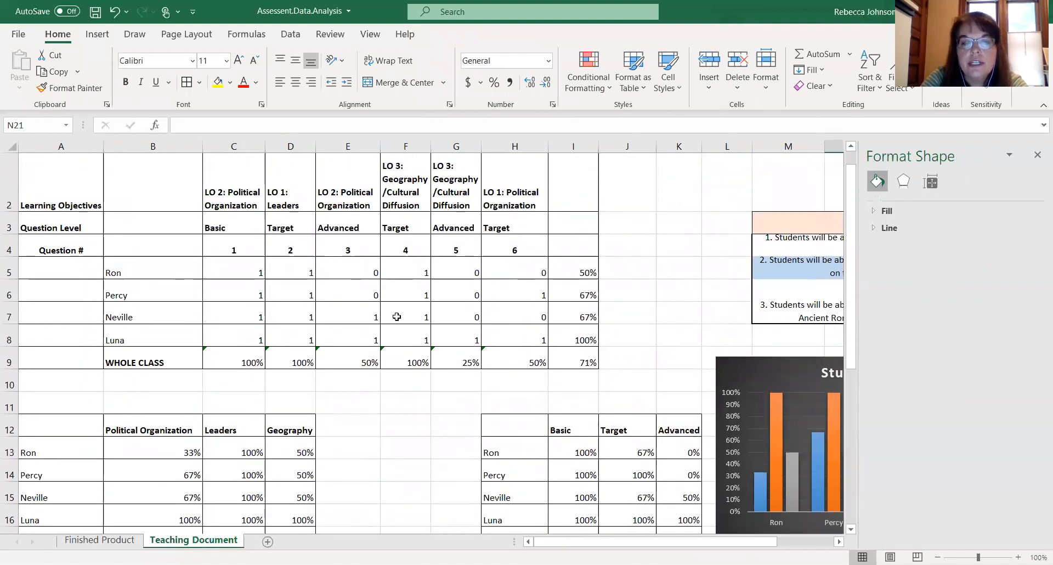
scroll(397, 363, down, 2)
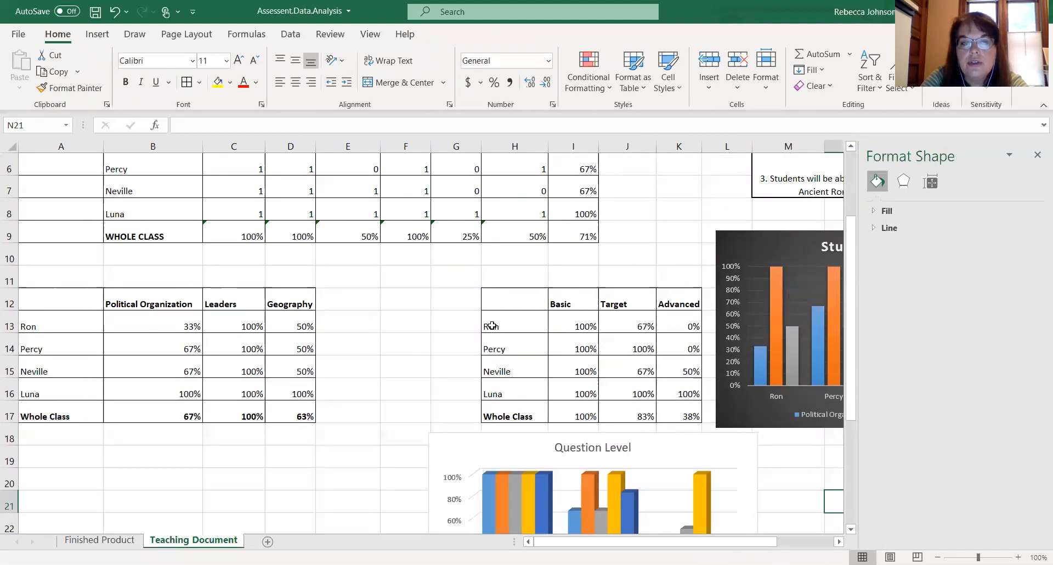
scroll(555, 394, down, 3)
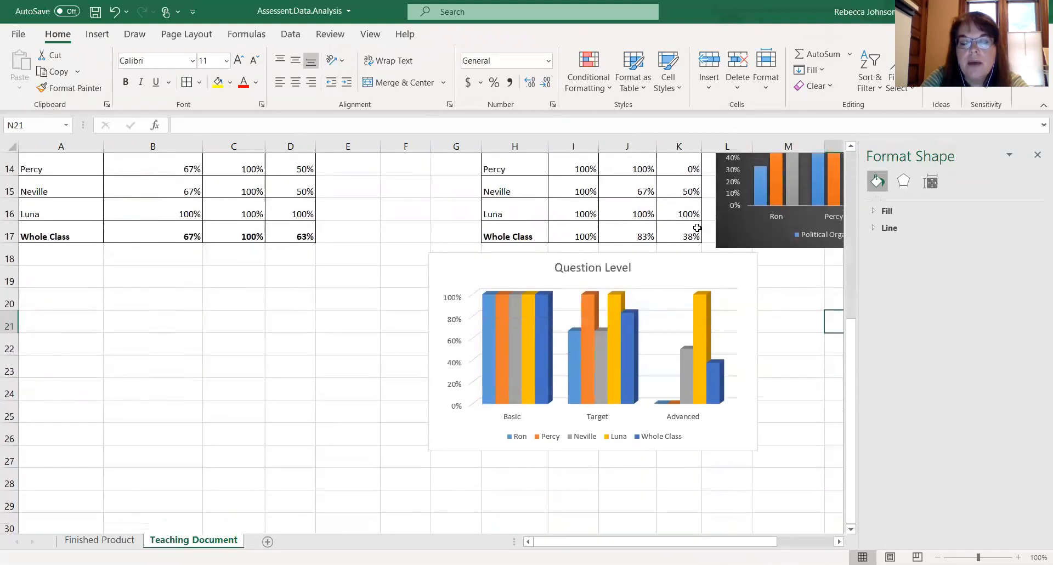
scroll(749, 248, up, 2)
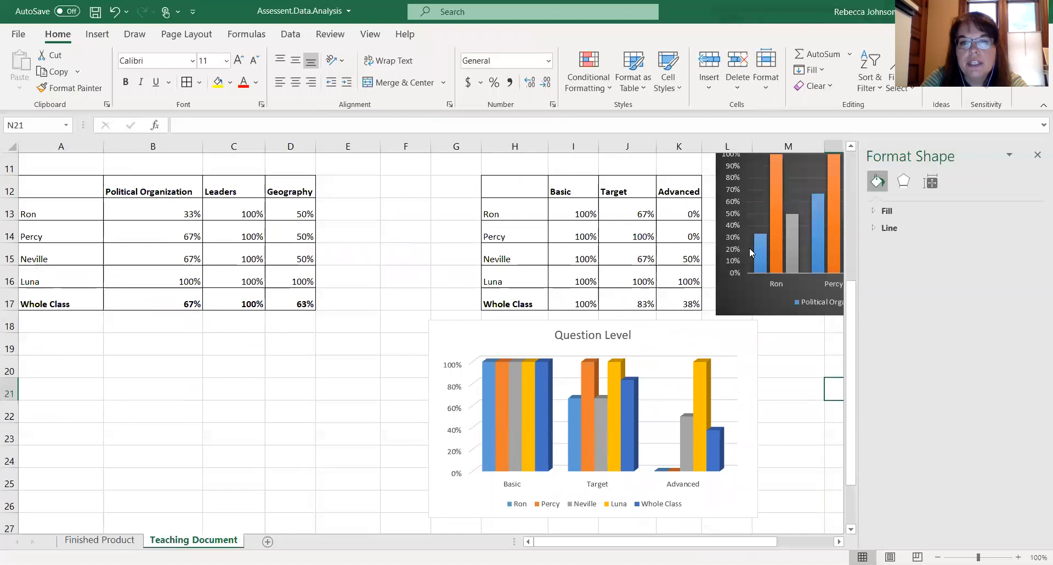
scroll(749, 248, up, 1)
scroll(748, 248, up, 1)
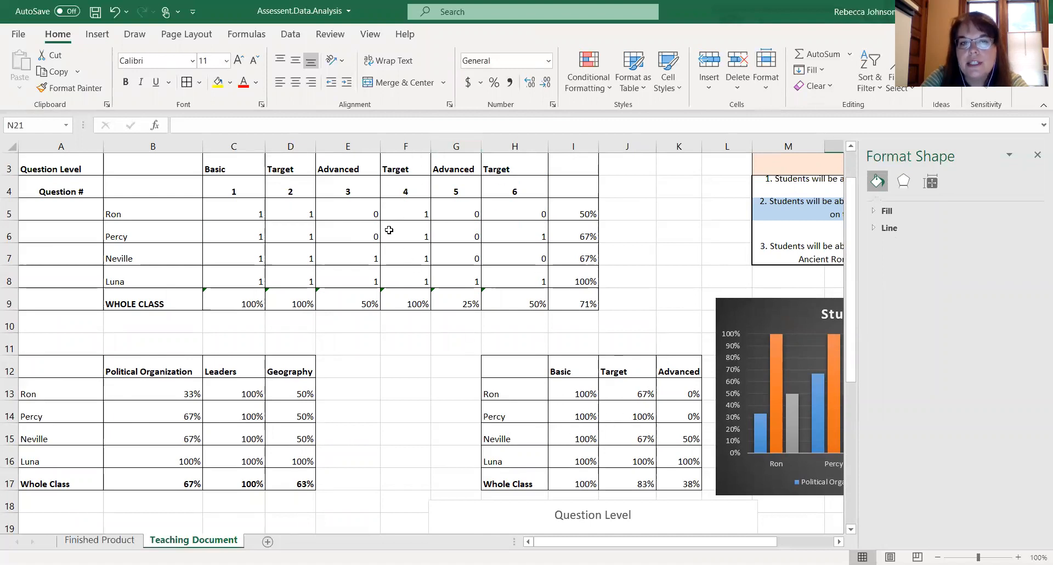
- Highlight the objective percentage table and the student score grid to review their ranges
click(74, 368)
drag(111, 363, 291, 482)
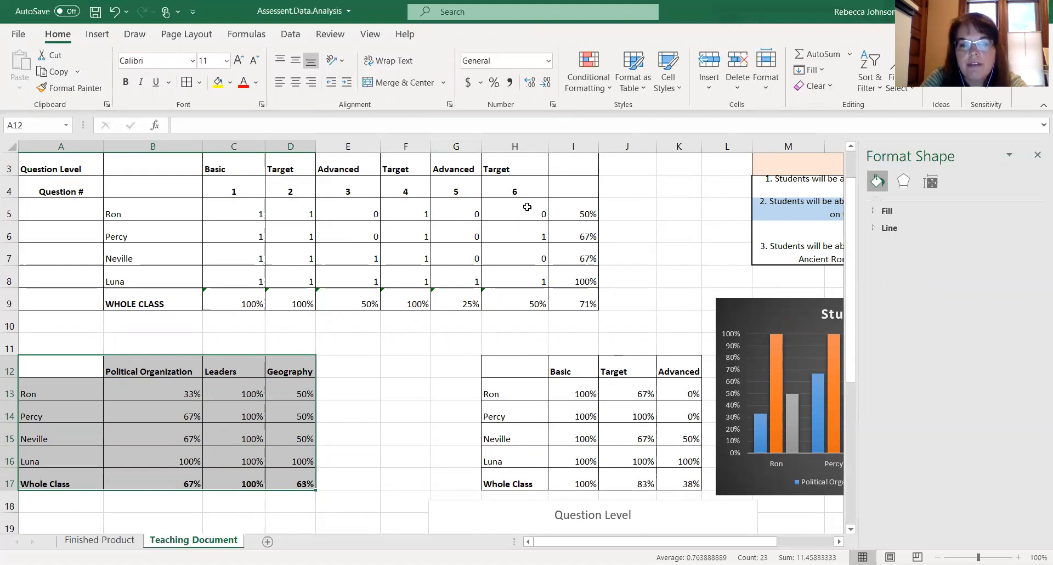
click(615, 426)
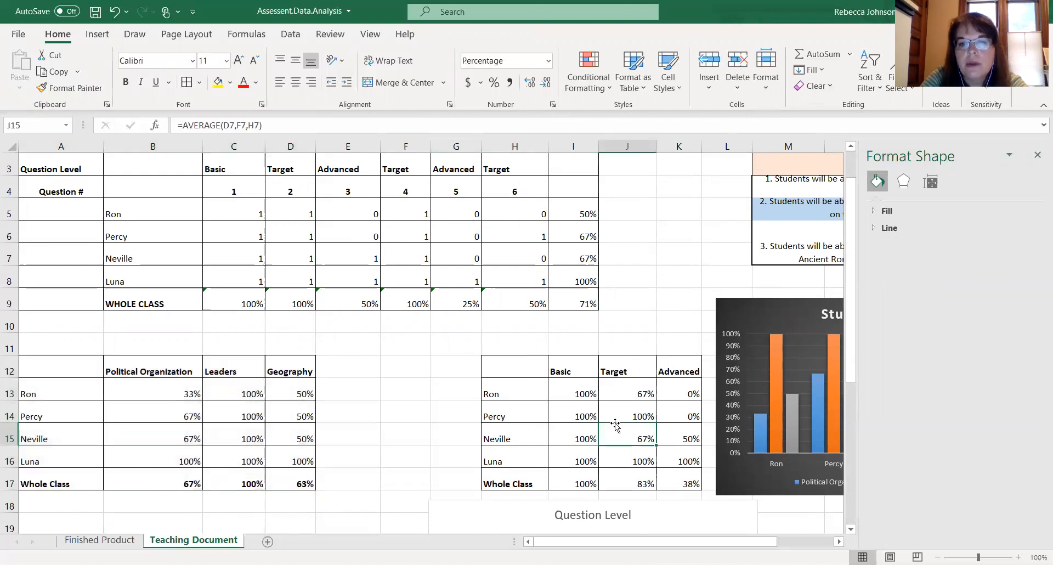
scroll(616, 426, down, 2)
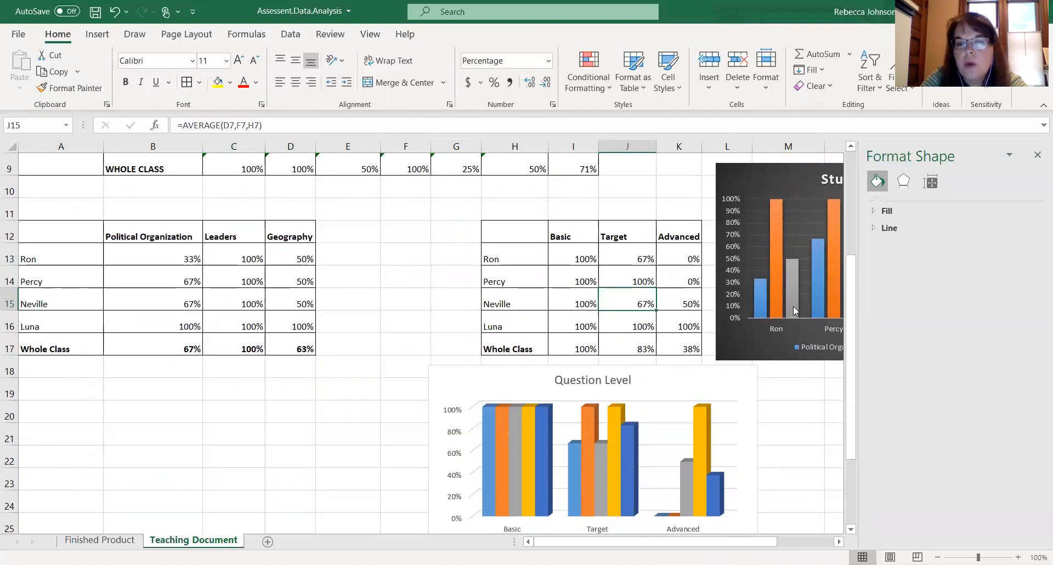
mouse_move(792, 306)
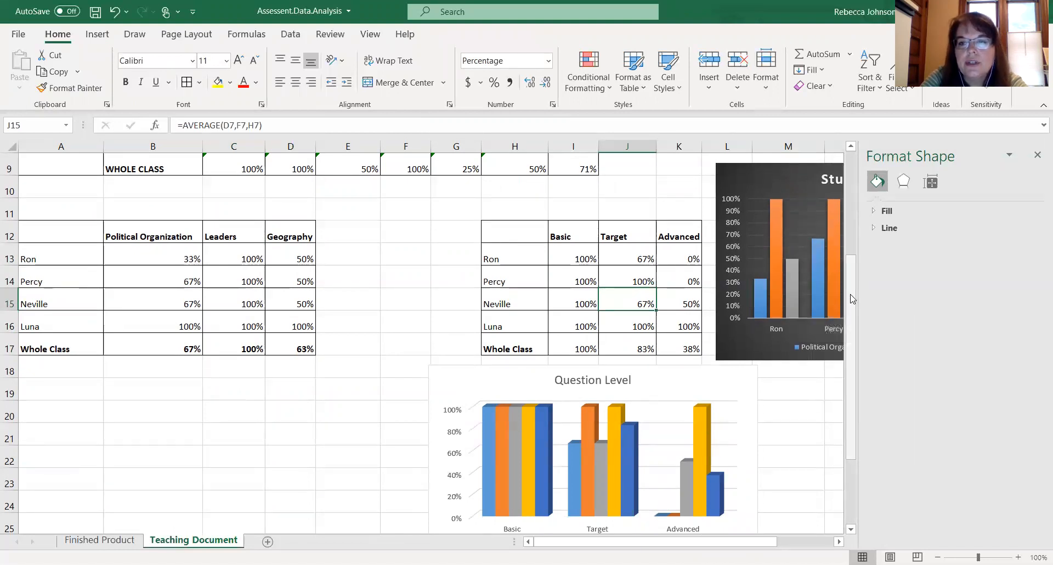
click(848, 204)
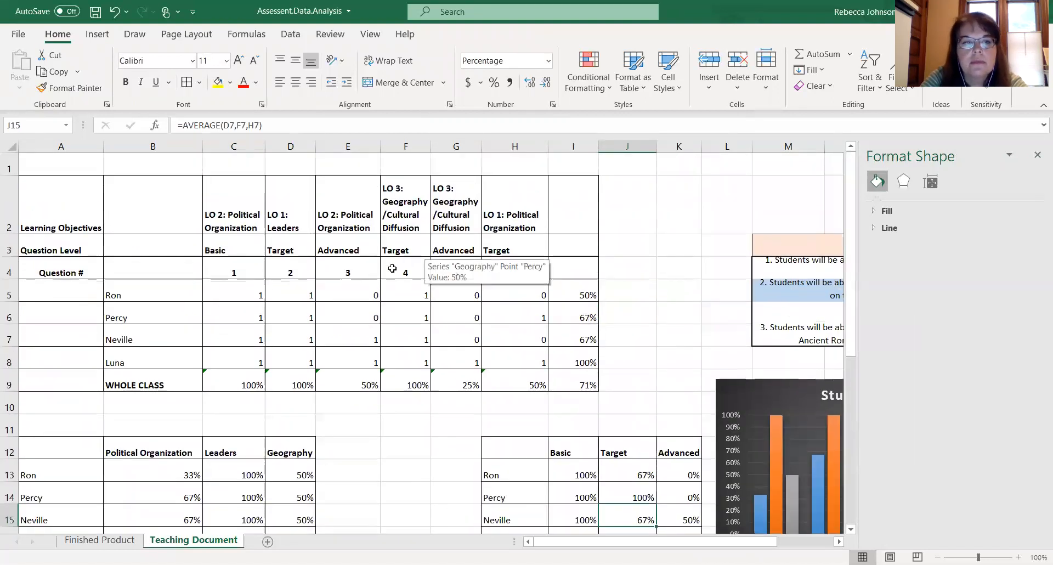
drag(99, 200, 574, 396)
click(674, 360)
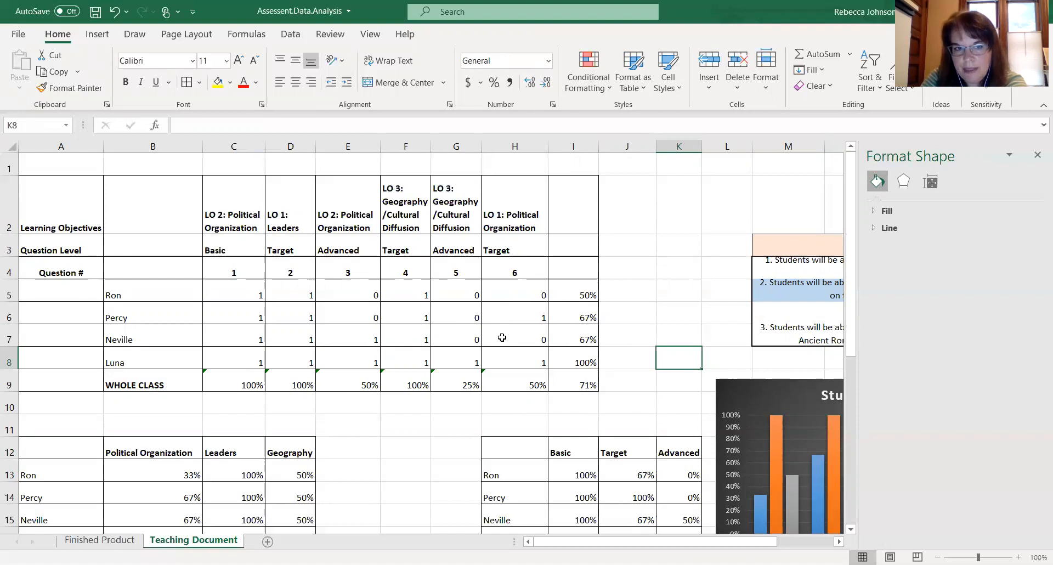
- Insert a blank row above Luna's score row, then undo the row insertion
click(9, 362)
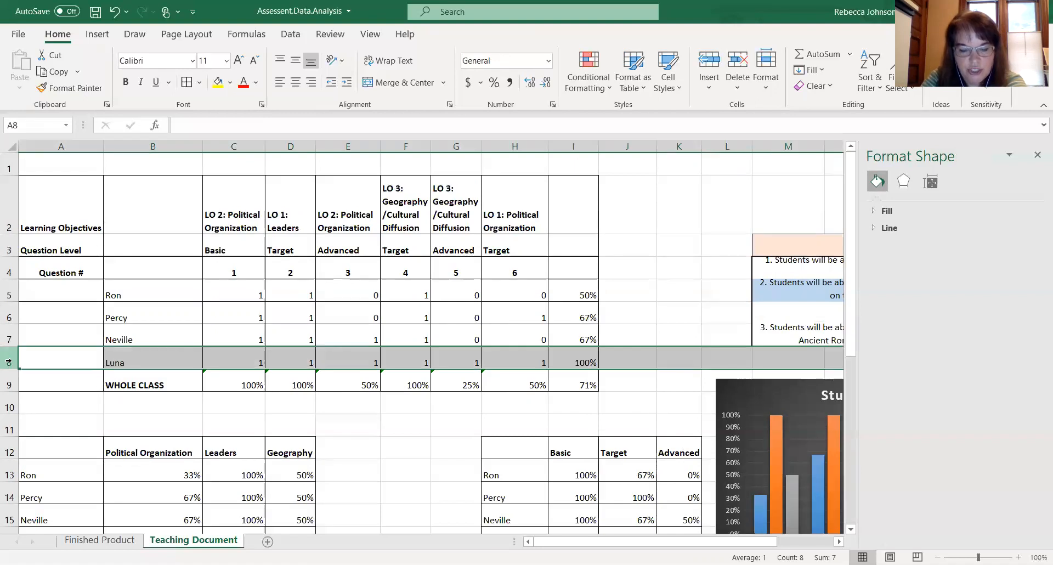
right_click(9, 362)
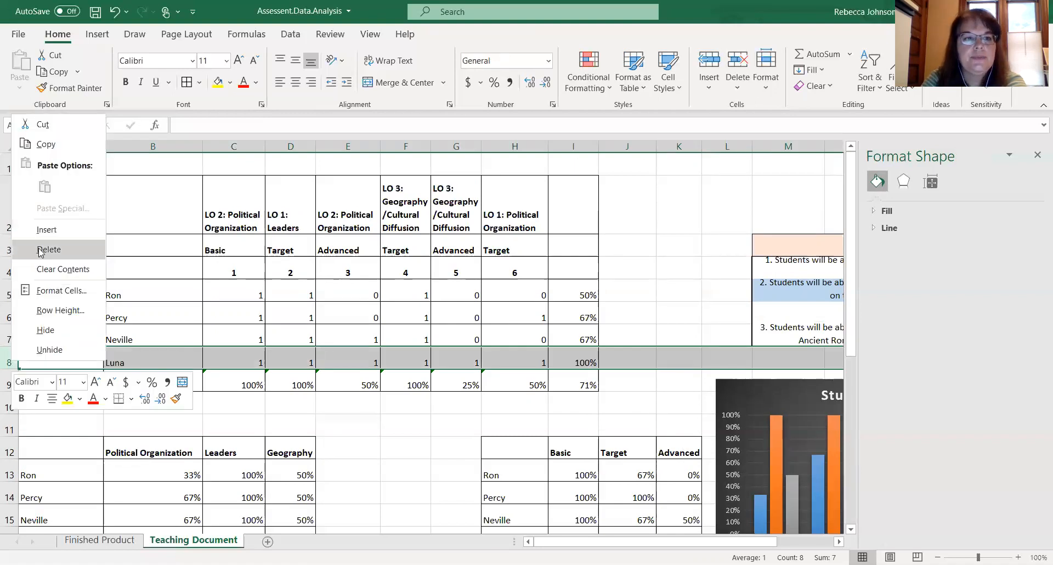
click(46, 231)
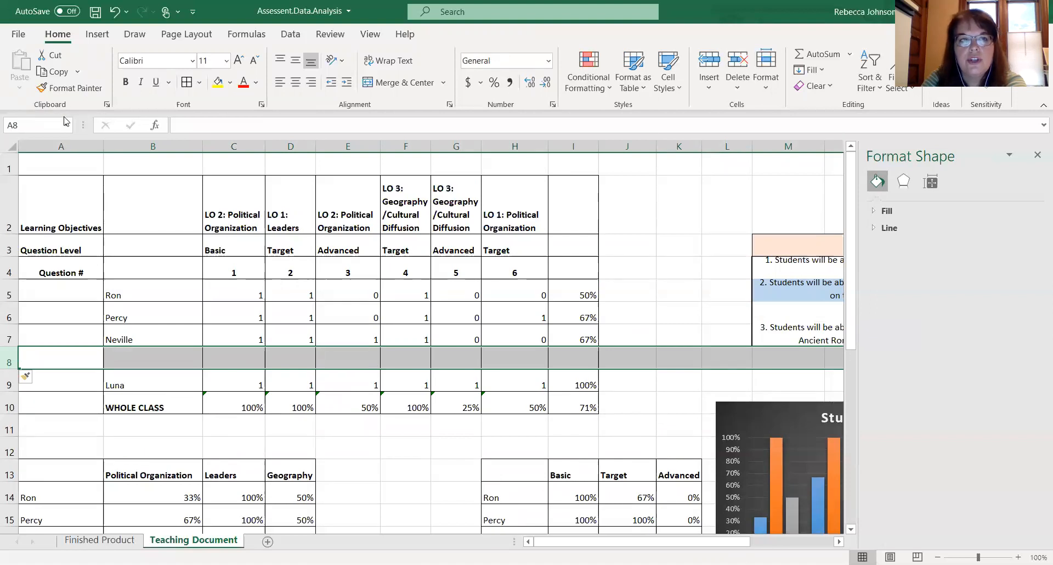
click(116, 17)
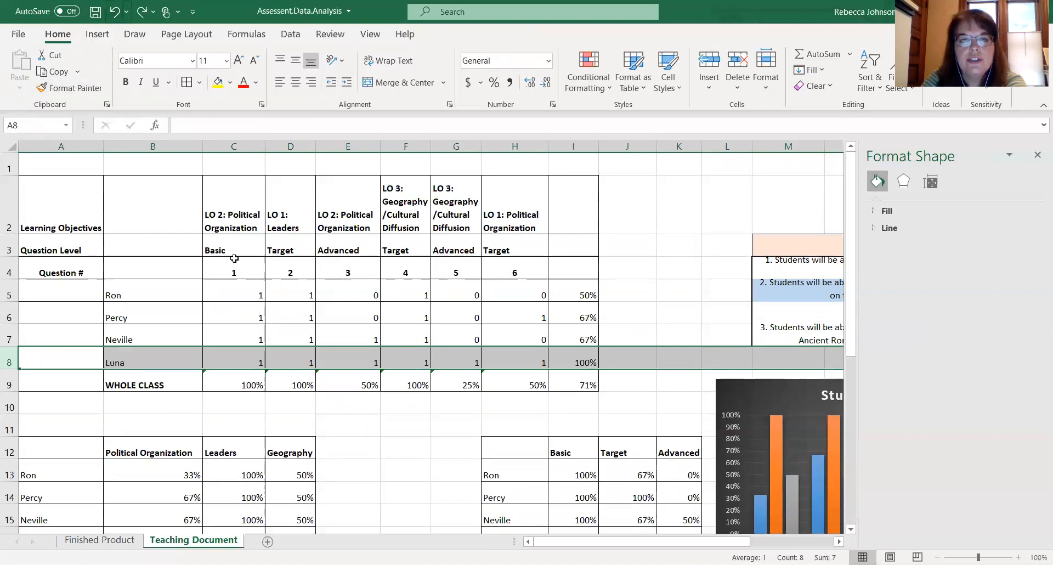
- Select cells in Luna's score row and save the workbook
click(287, 357)
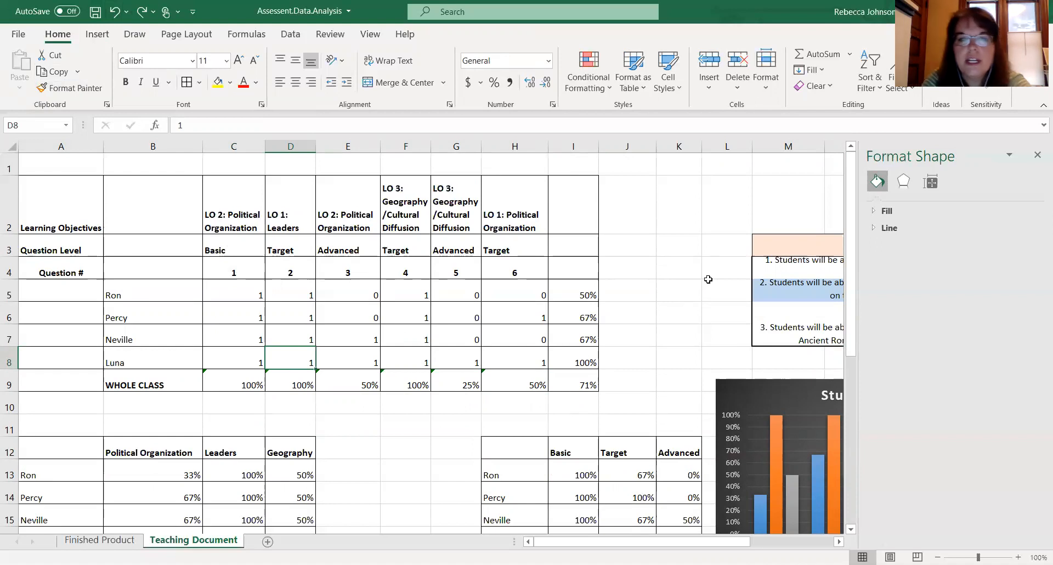
click(364, 353)
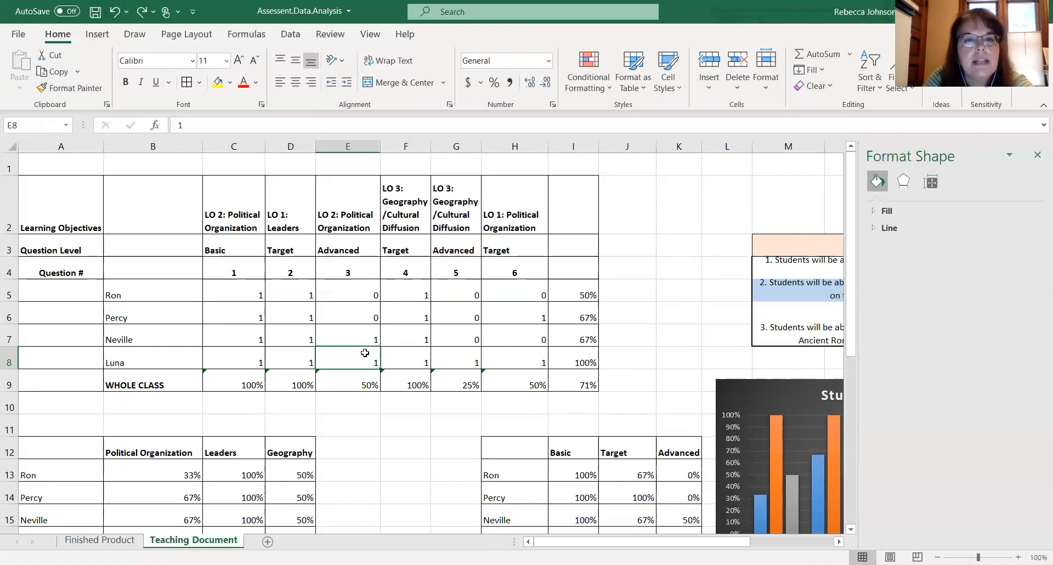
click(95, 14)
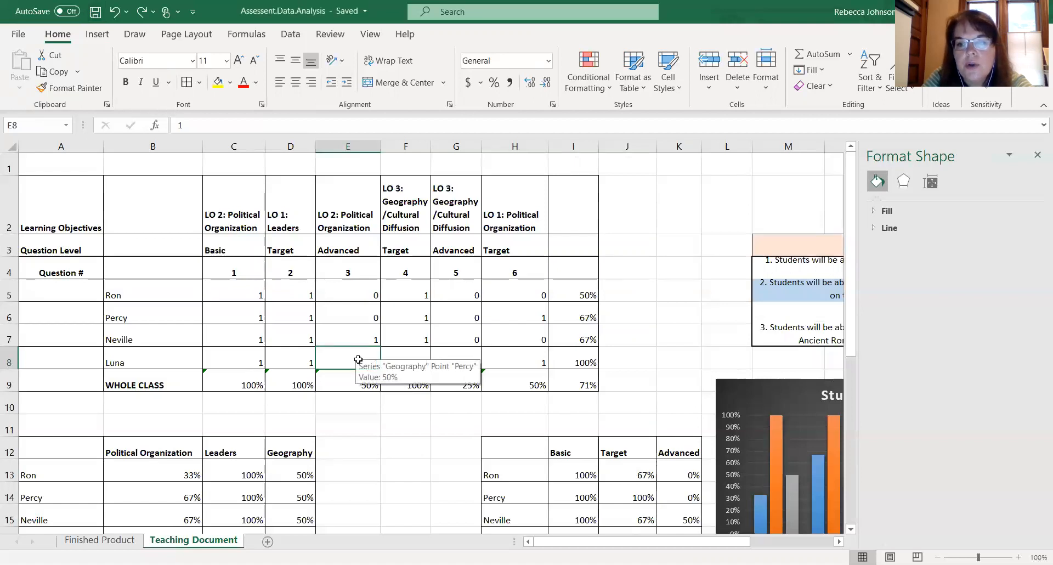